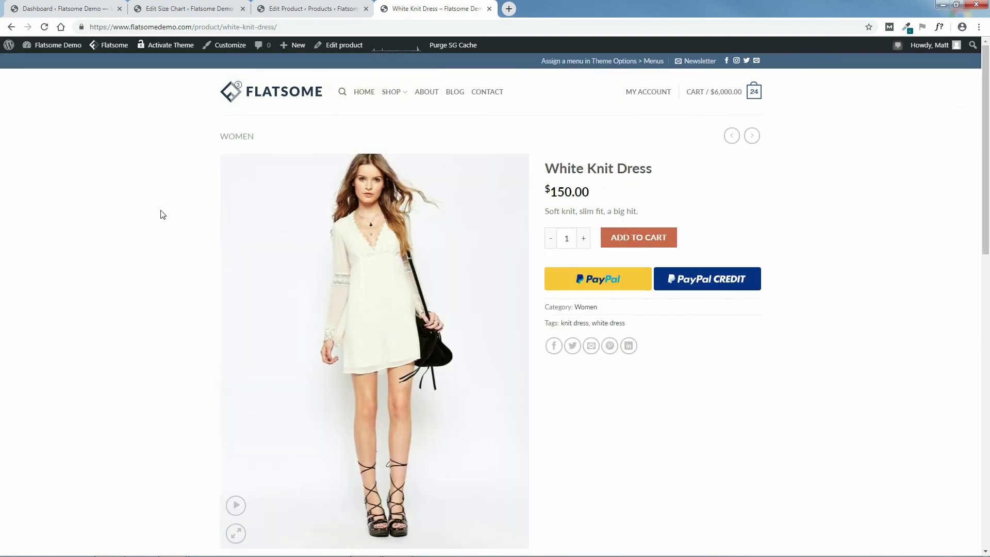
Step: Customize the product page gallery to show its thumbnails vertically beside the main image, publish the change and close the customizer
mouse_move(215, 44)
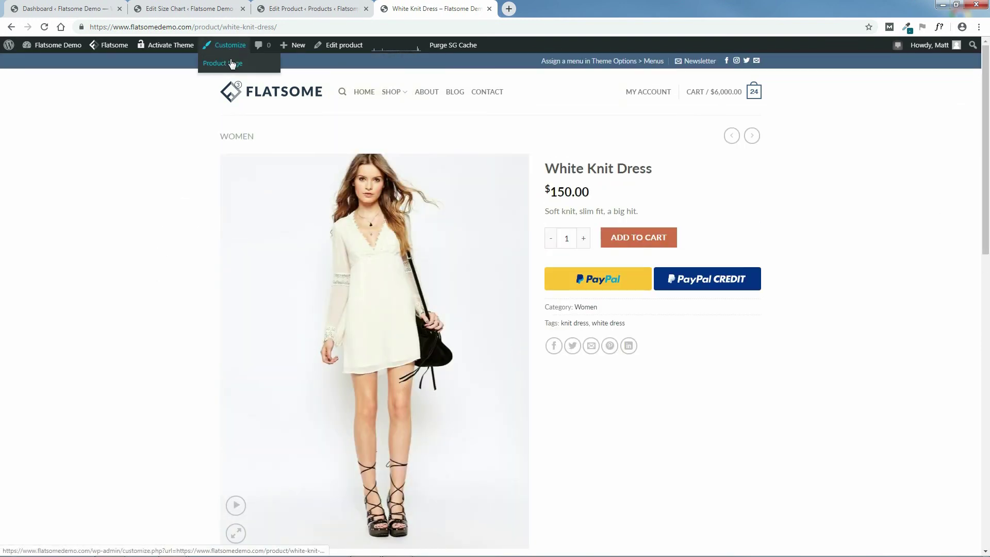
left_click(233, 63)
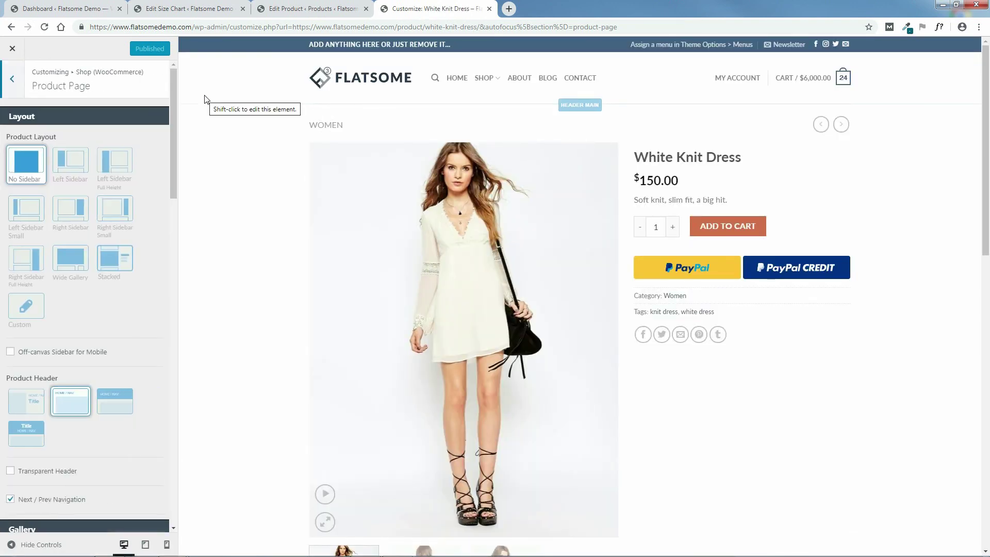
left_click_drag(174, 133, 175, 224)
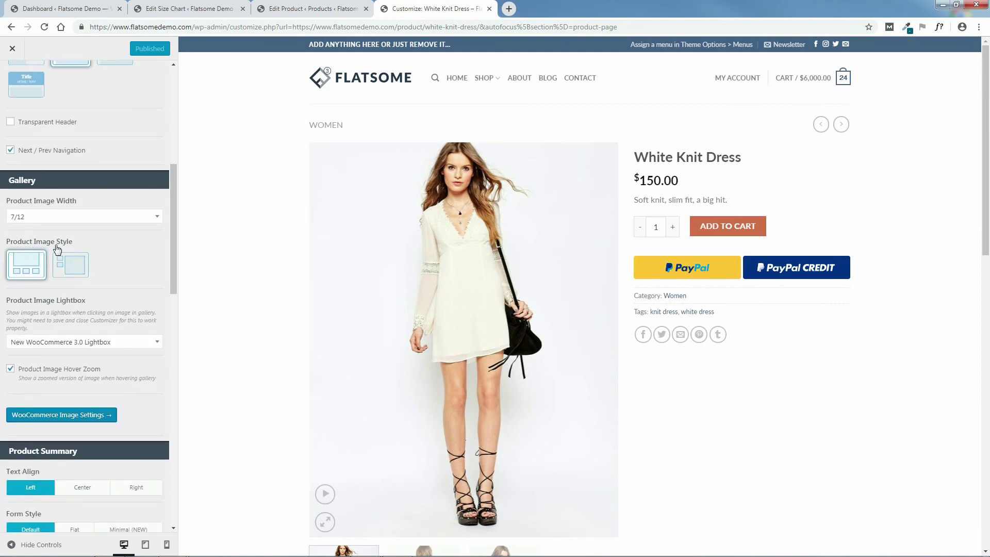
left_click(74, 265)
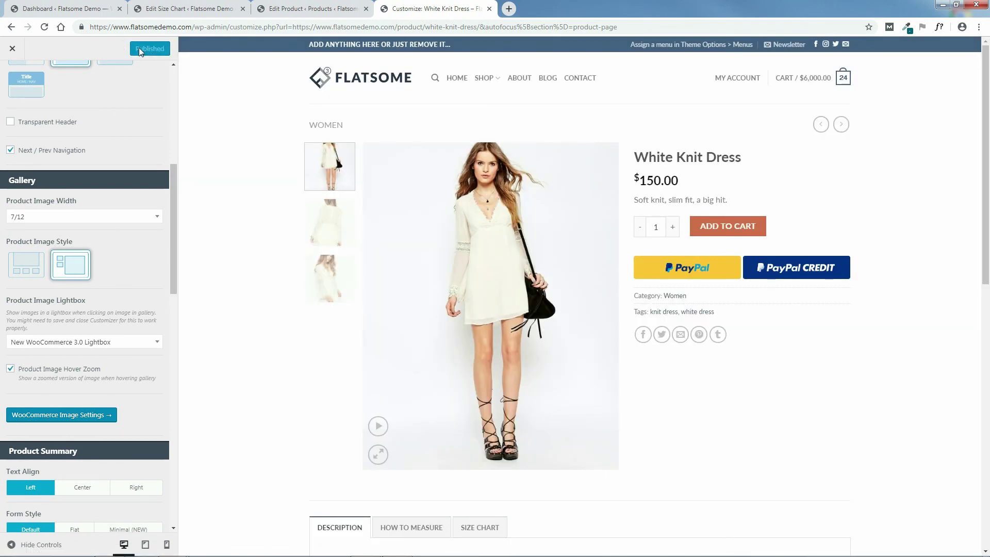
left_click(13, 49)
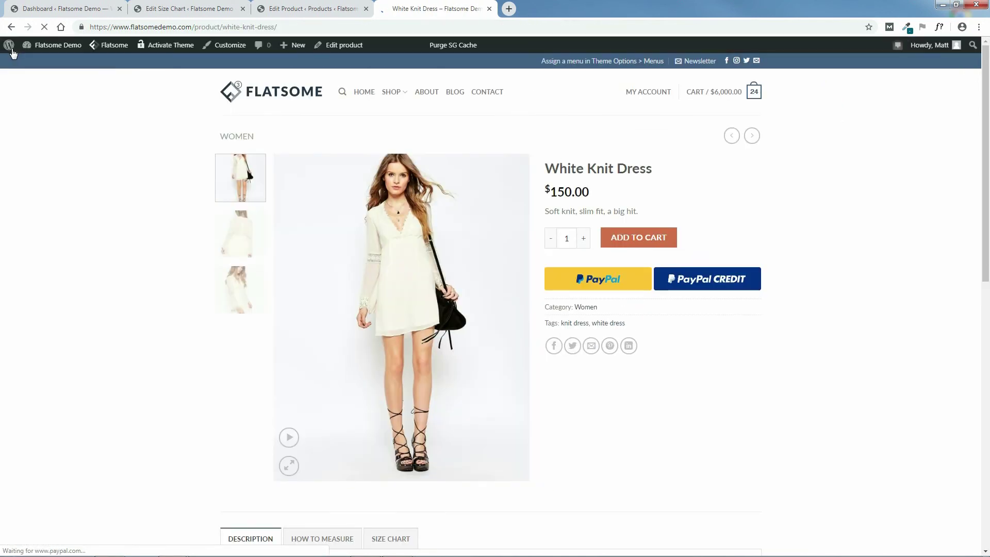
Step: View the second and third White Knit Dress gallery images, and return to the first one
left_click(240, 234)
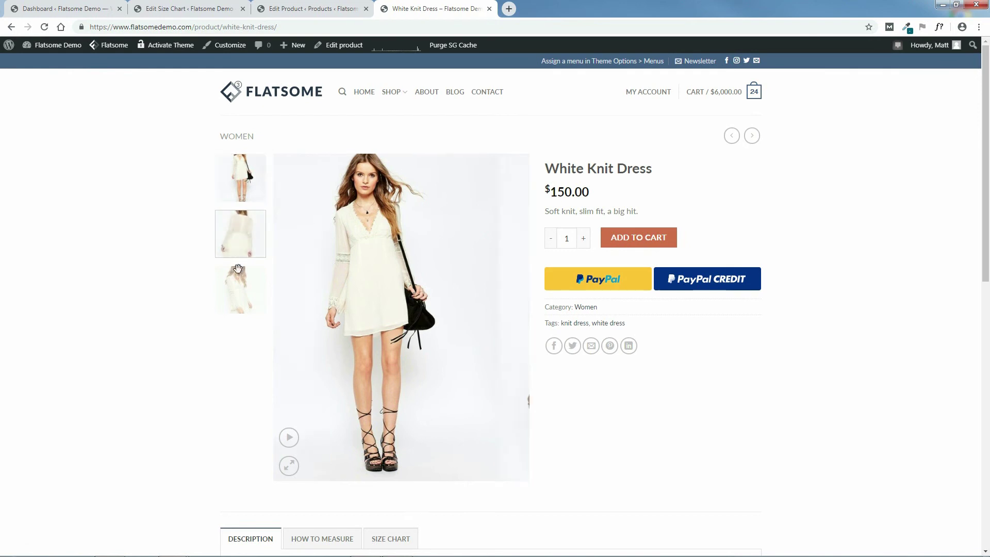
left_click(242, 294)
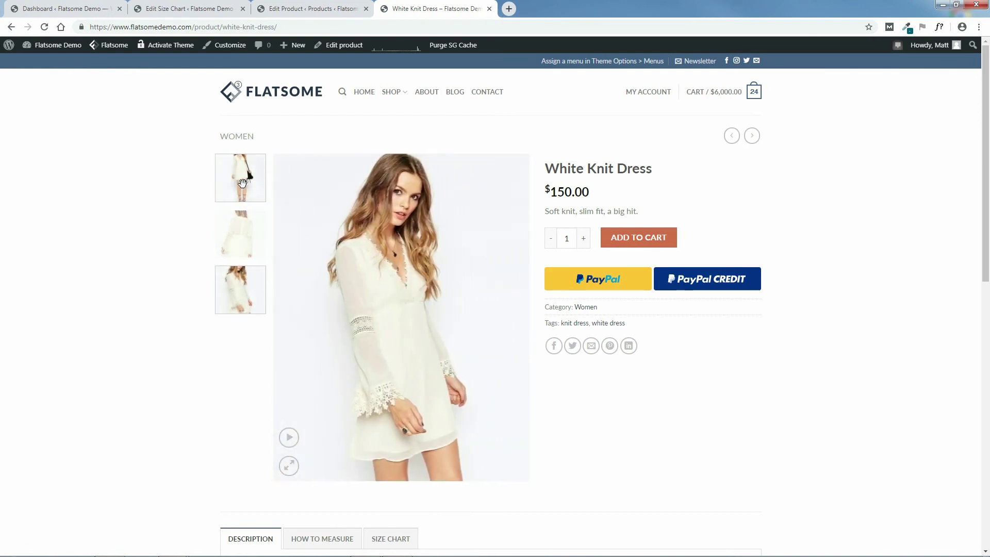
left_click(243, 184)
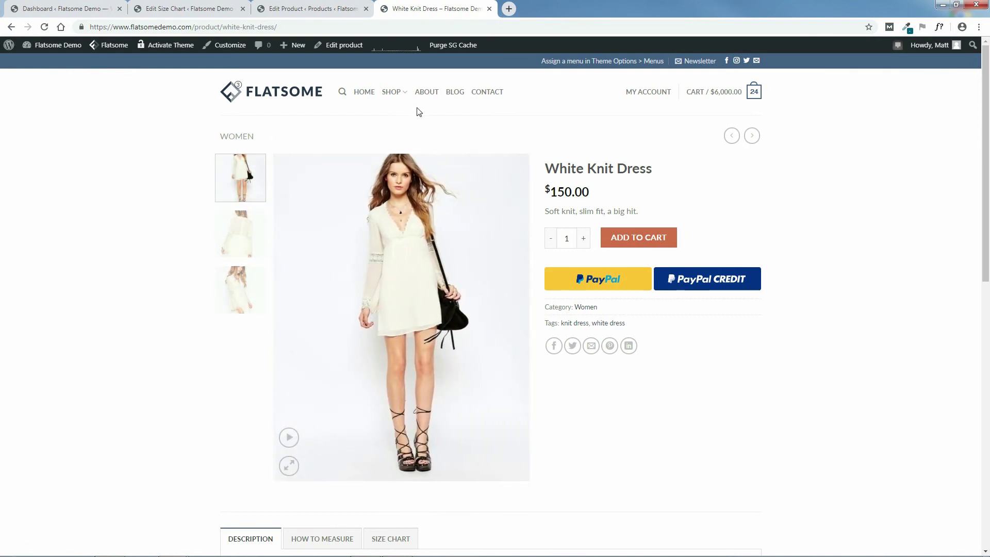
Step: Go to the store's home page and close the product and size chart editing pages
left_click(363, 94)
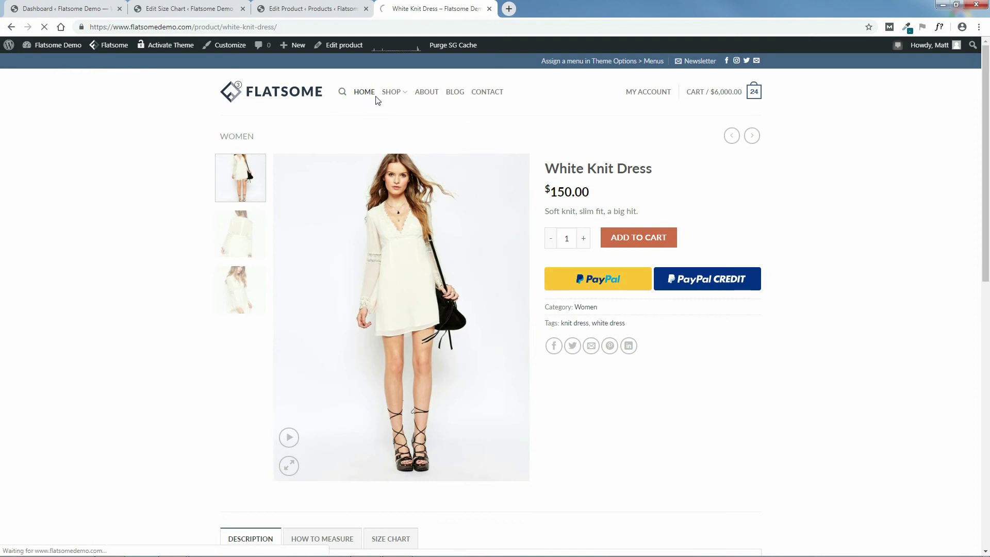
left_click(347, 10)
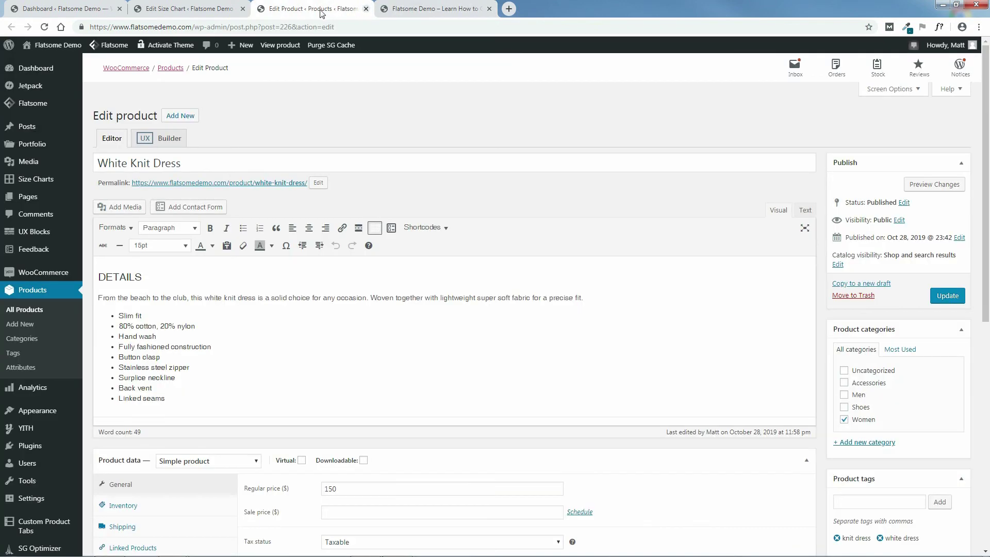
left_click(366, 9)
left_click(234, 11)
left_click(243, 8)
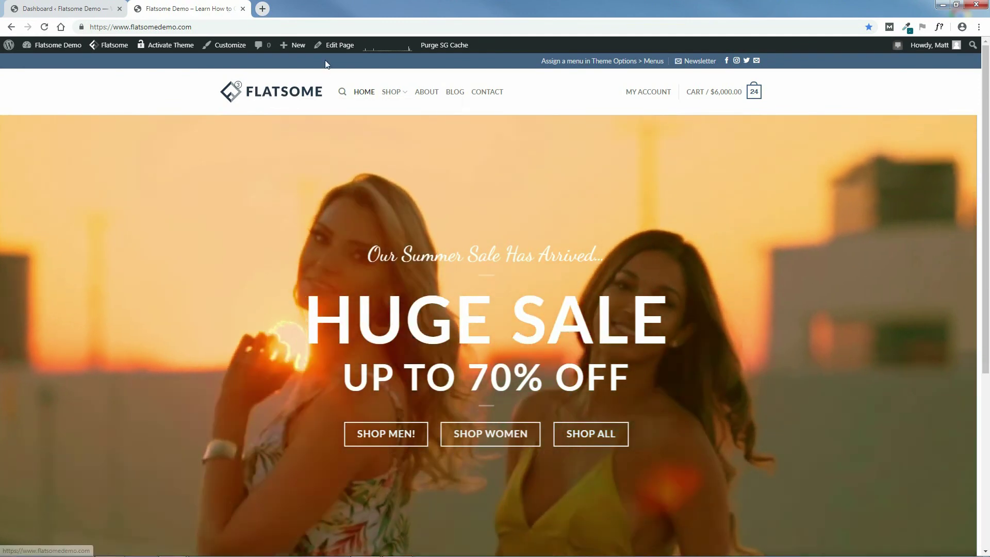
Step: Open the home page in UX Builder and bring the category banners below the slider into view
mouse_move(336, 47)
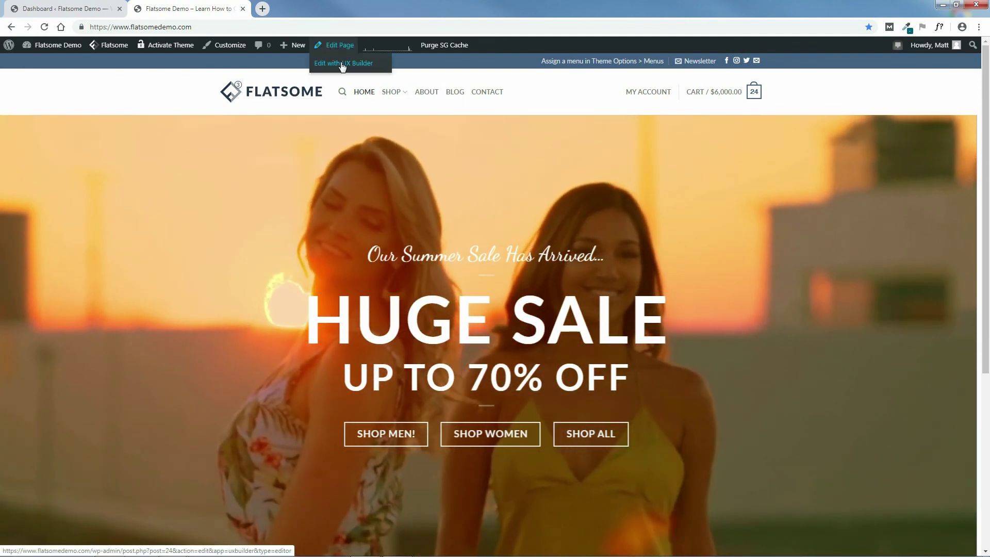
left_click(341, 64)
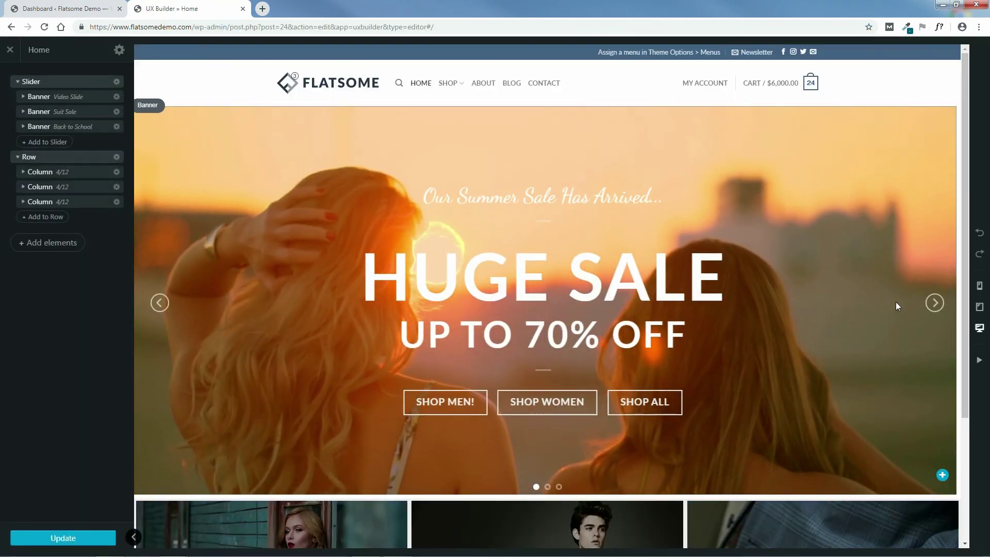
left_click(933, 303)
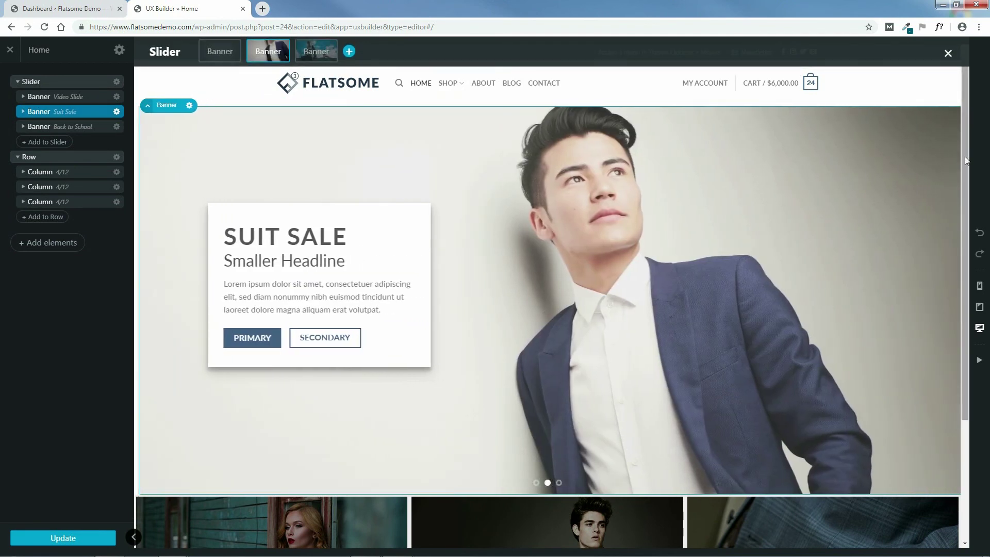
left_click_drag(963, 156, 963, 263)
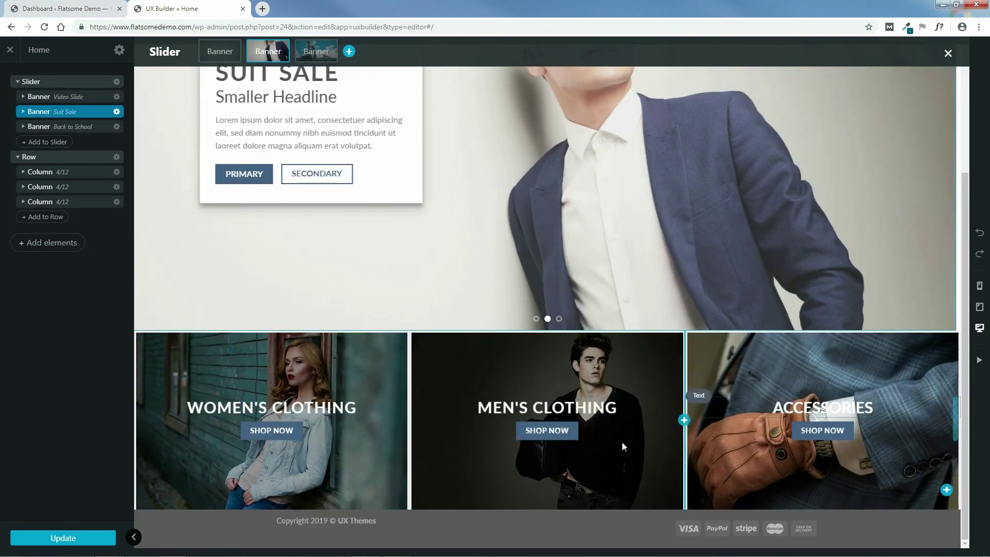
Step: Switch to Firefox to examine the Chic Express store's product sections, and return to the UX Builder page
mouse_move(409, 554)
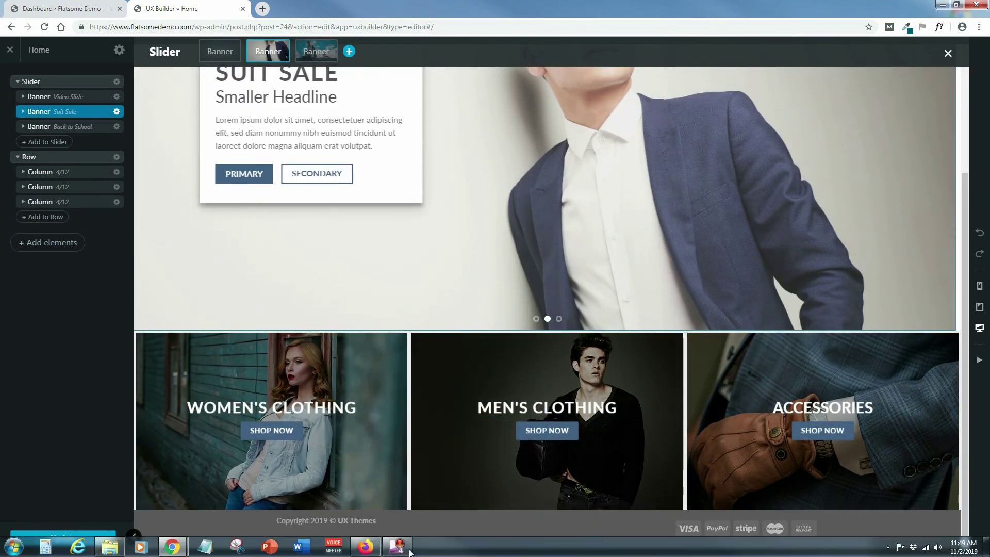
left_click(366, 546)
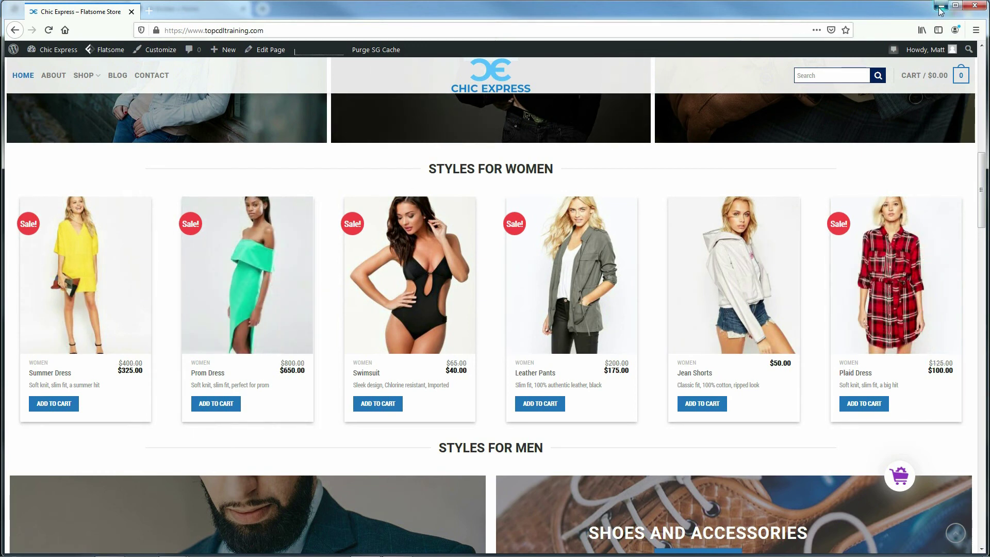
left_click(940, 7)
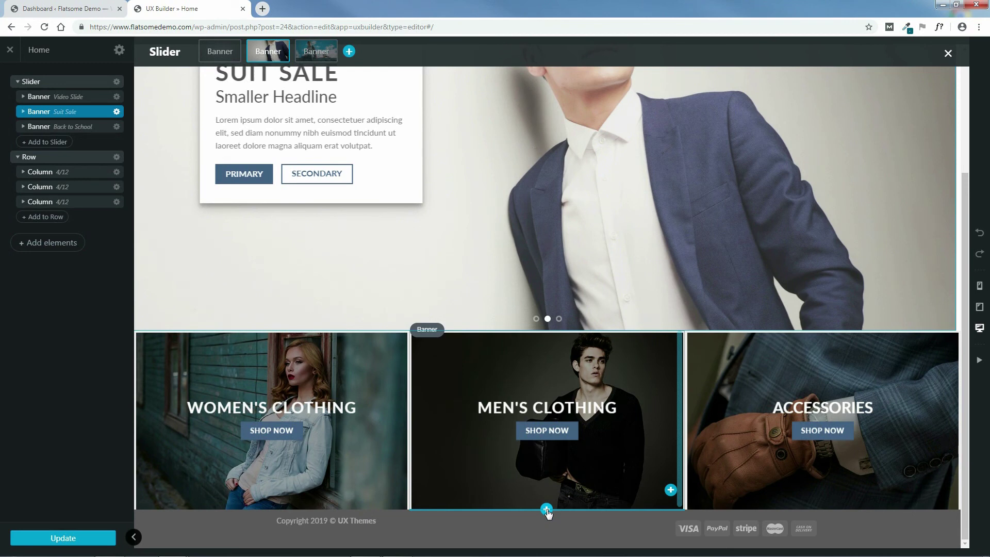
Step: Add a Title element directly below the Men's Clothing banner
left_click(546, 510)
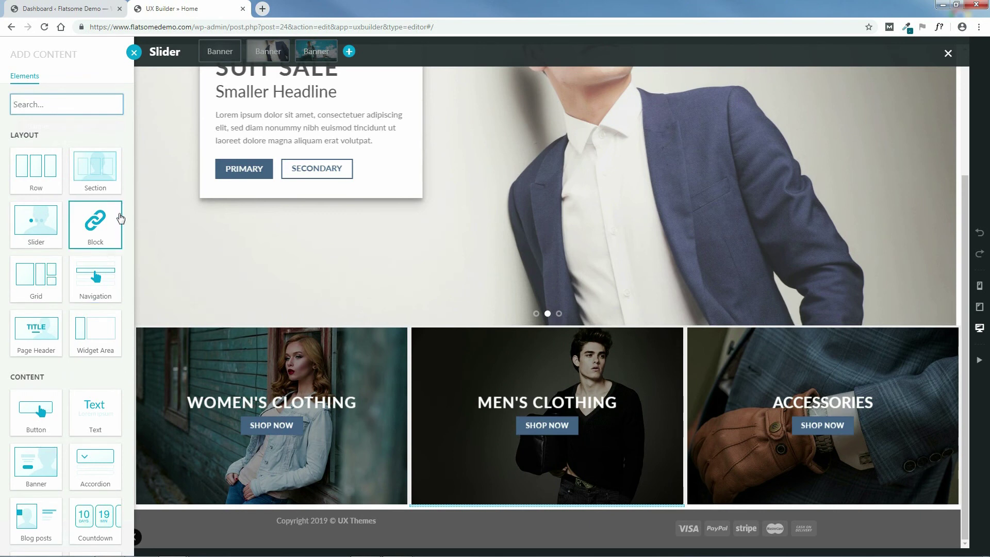
scroll(110, 365, "down", 1)
scroll(109, 365, "down", 7)
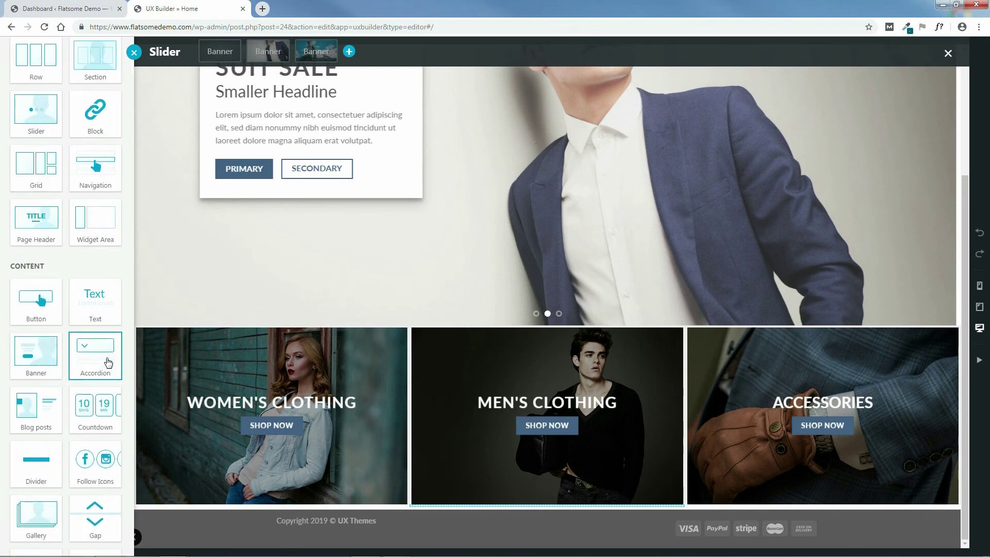
scroll(110, 354, "down", 7)
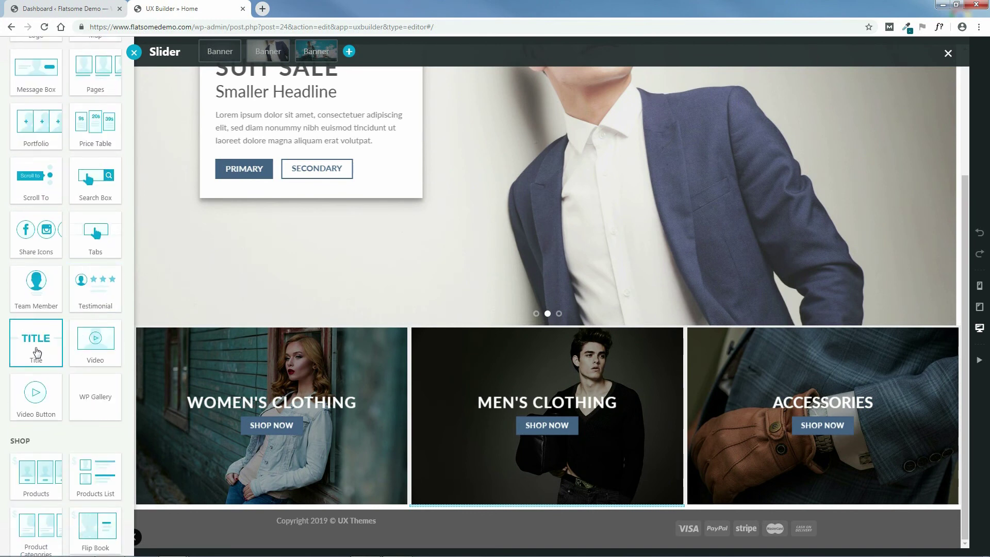
left_click(36, 352)
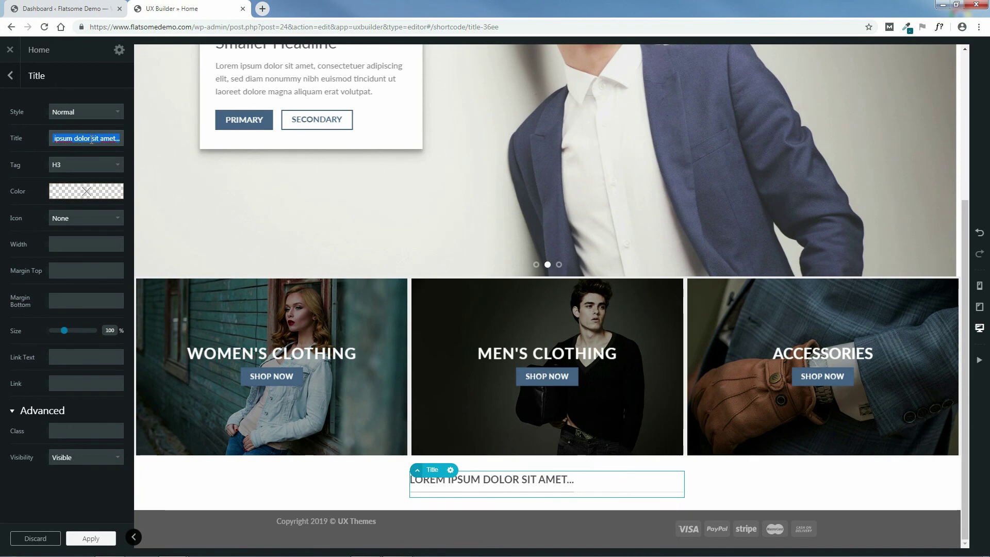
Step: Change the new title's text to "STYLES FOR WOMEN" and set its style to Center
key("BackSpace")
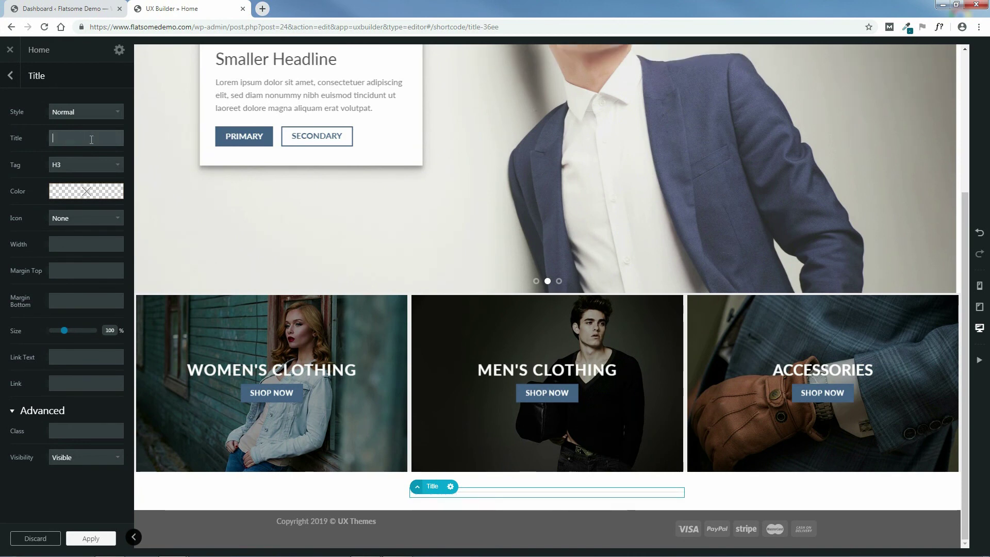
type("ST")
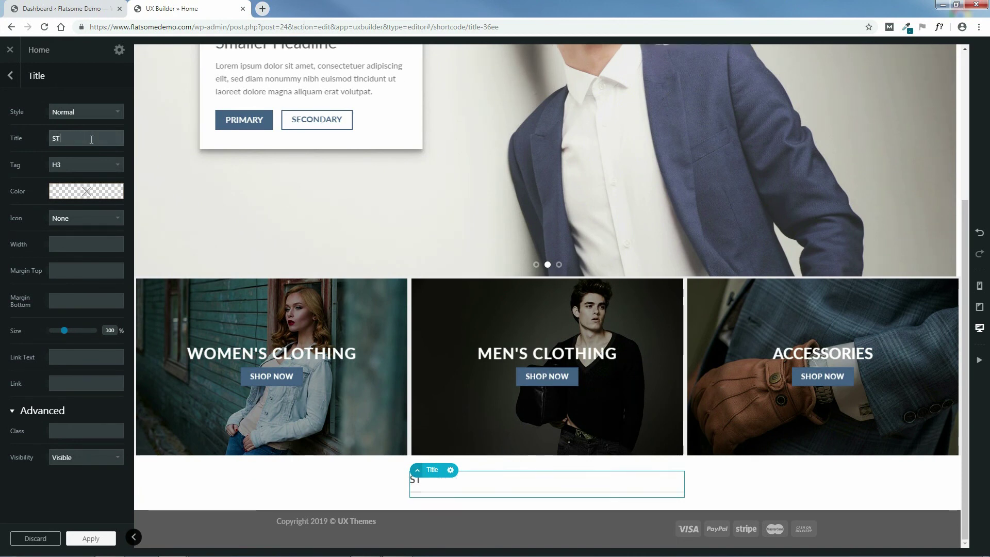
type("YLES FOR WOMEN")
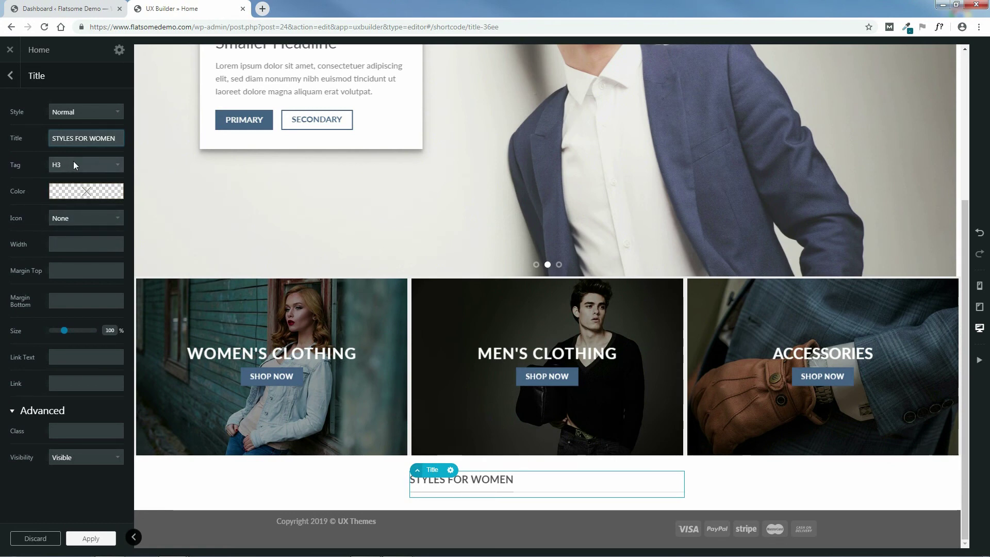
left_click(87, 113)
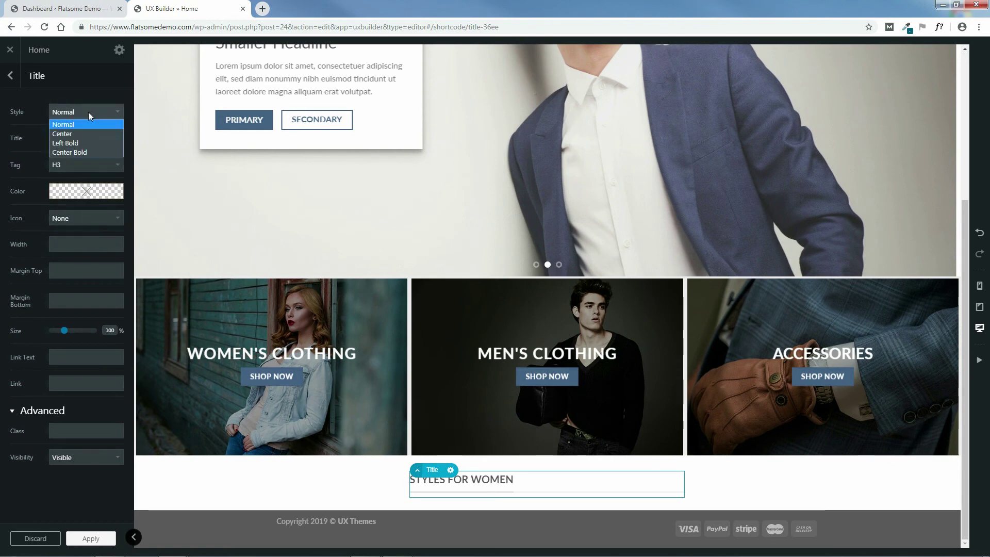
left_click(80, 134)
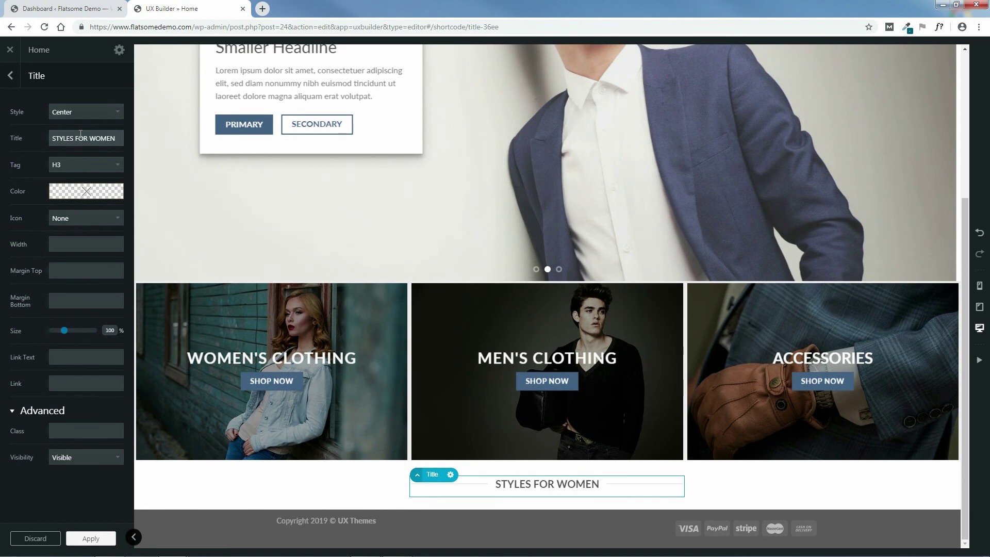
Step: Try the Center Bold style on the title, and set it back to Center
left_click(81, 117)
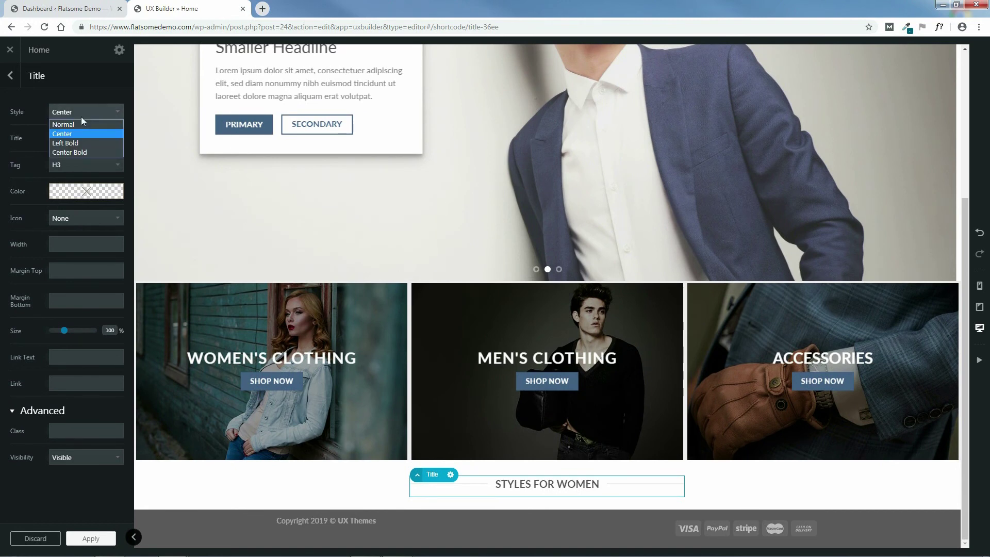
left_click(78, 150)
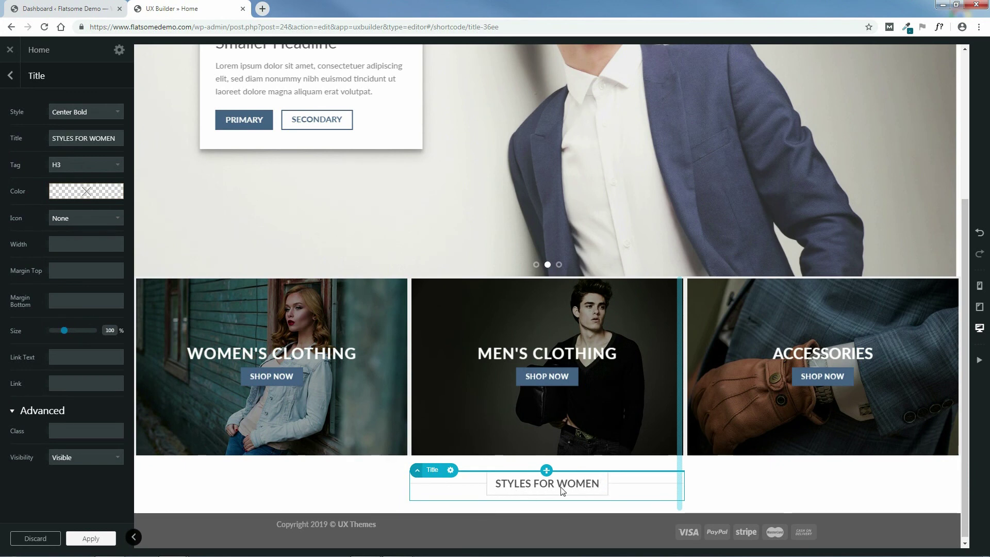
left_click(82, 112)
left_click(69, 134)
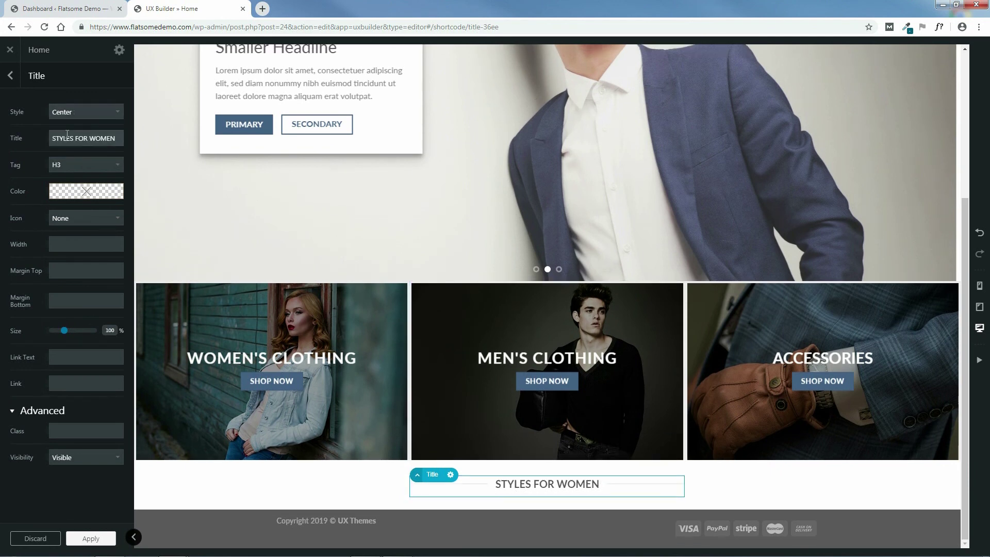
Step: Set the STYLES FOR WOMEN title's heading tag to H2
left_click(63, 164)
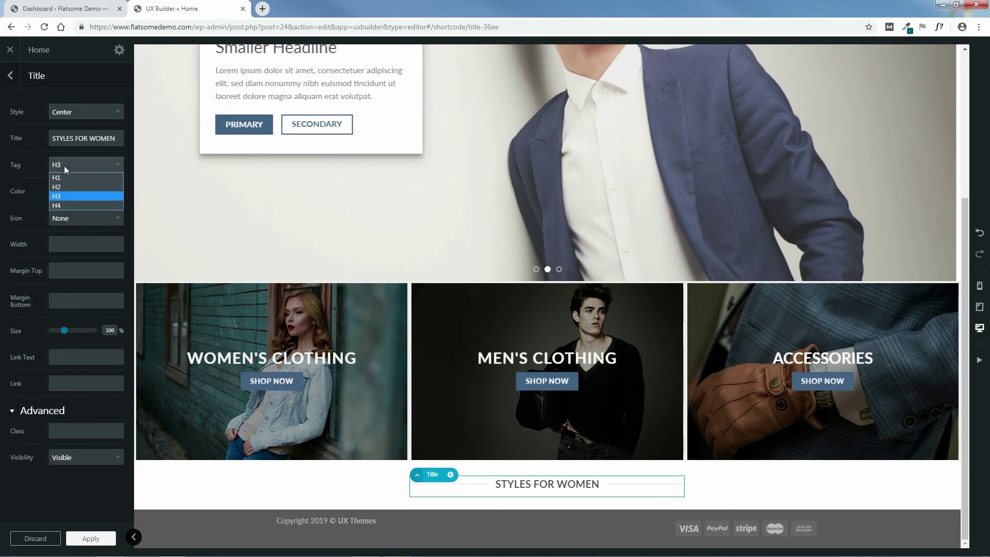
left_click(66, 184)
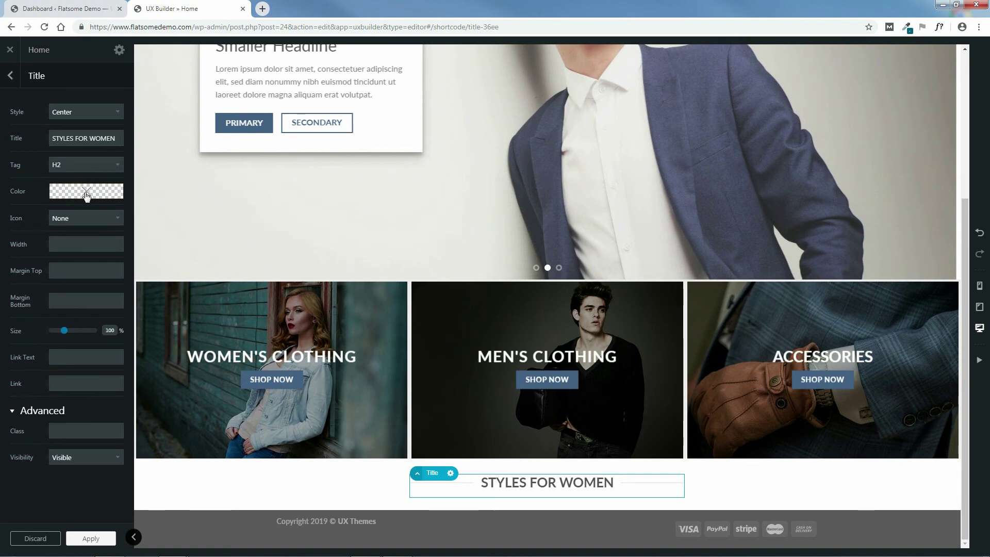
Step: Try the Checkmark icon on the STYLES FOR WOMEN title, and set the icon back to None
left_click(83, 219)
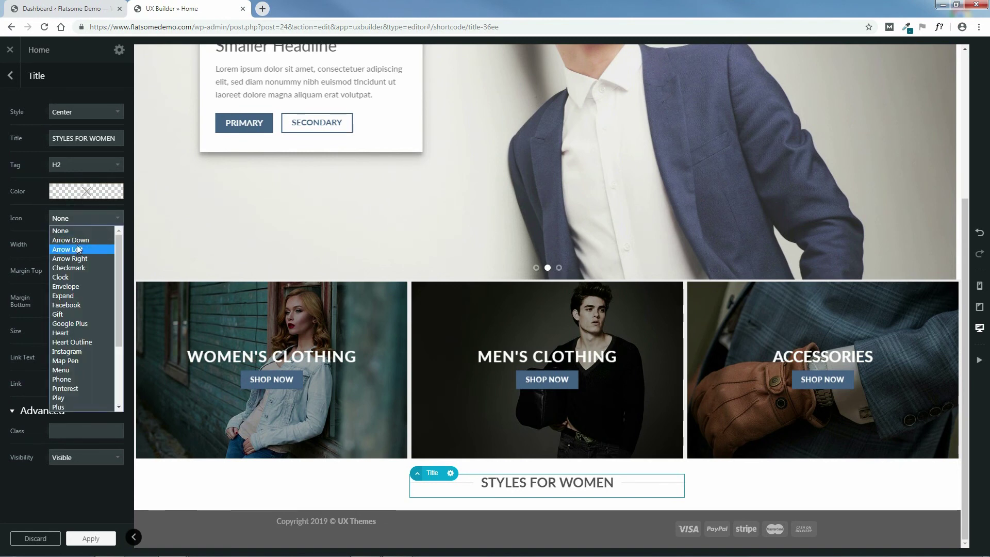
left_click(77, 268)
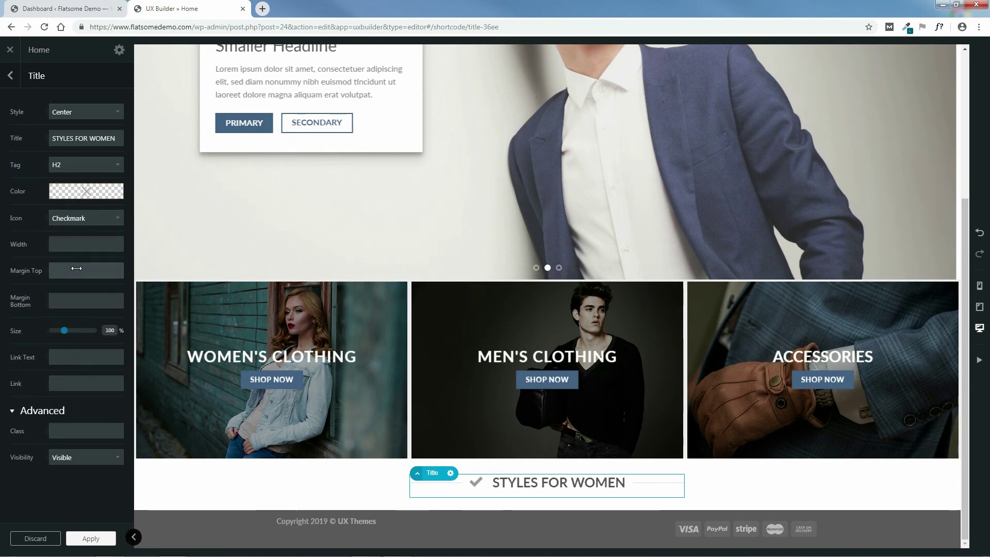
left_click(84, 213)
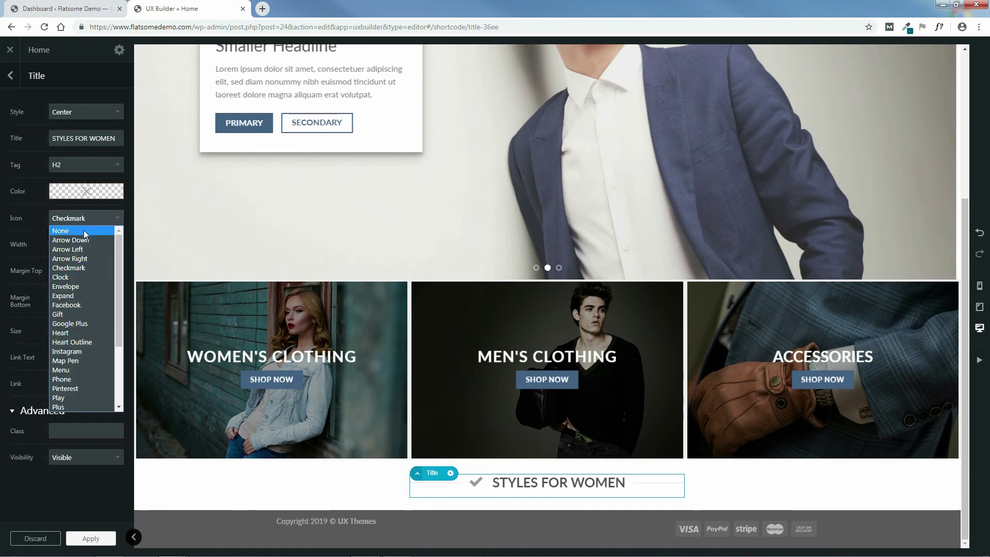
left_click(83, 229)
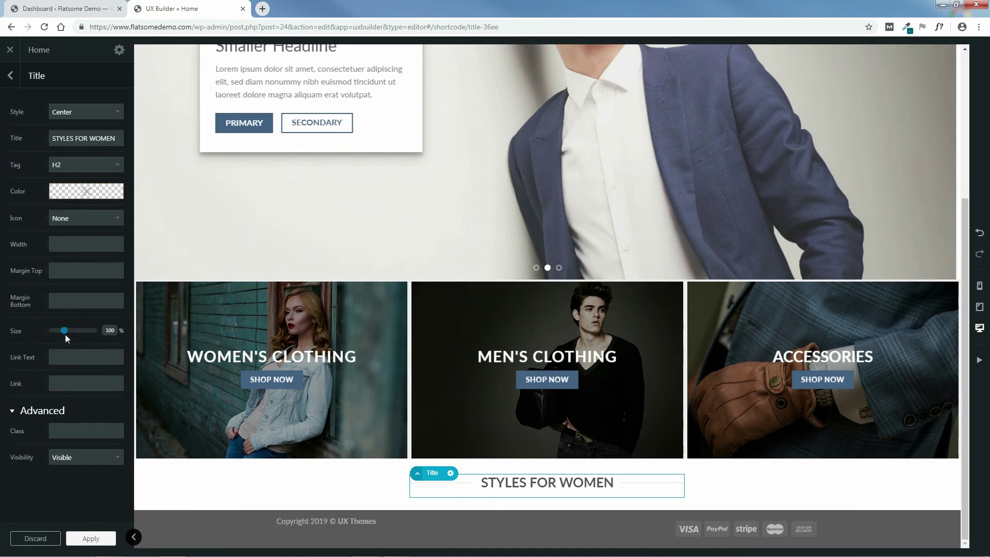
Step: Try a size of 98% on the STYLES FOR WOMEN title, and set it back to 100%
mouse_move(65, 335)
left_mouse_down()
mouse_move(75, 336)
mouse_move(65, 339)
left_mouse_up()
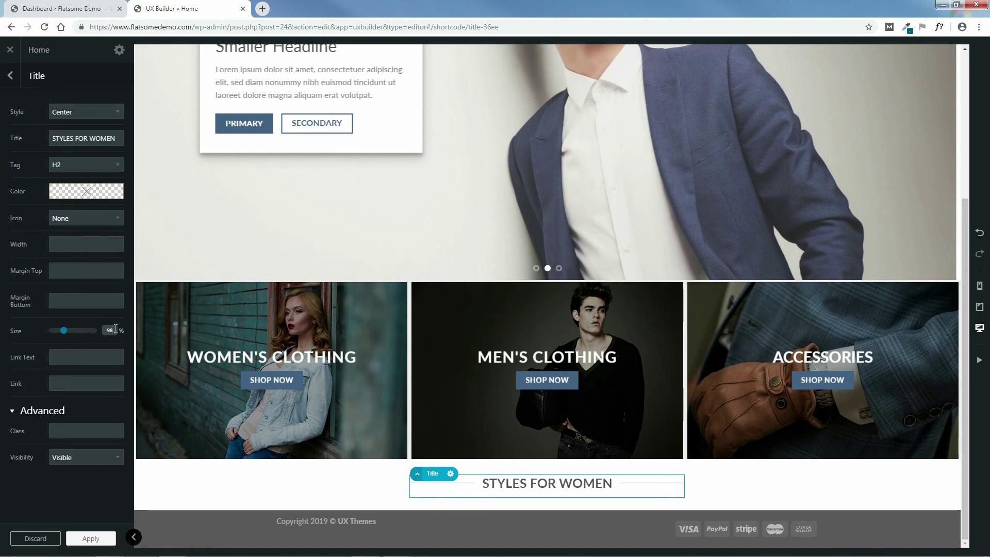
left_click(115, 328)
left_click(115, 329)
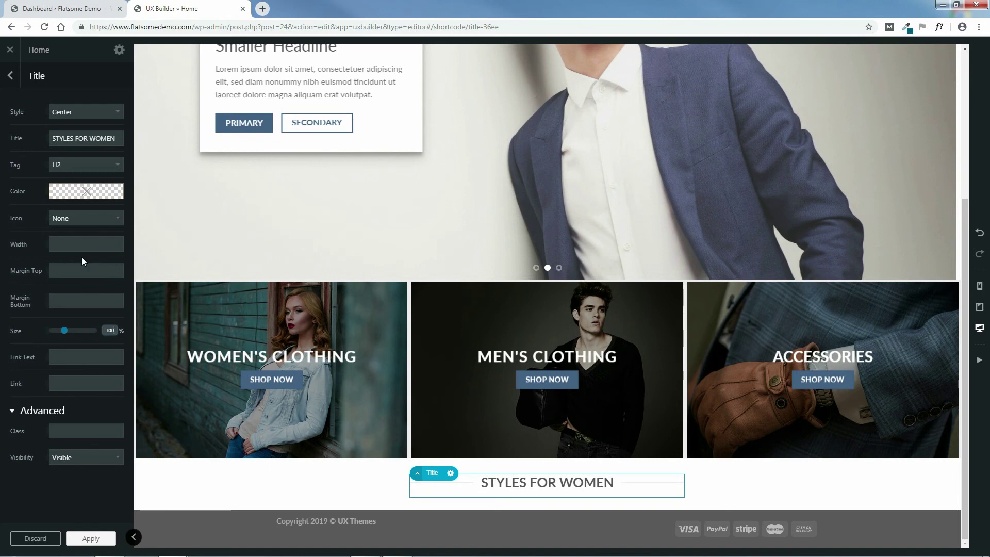
Step: Apply the title settings and update the home page
left_click(93, 538)
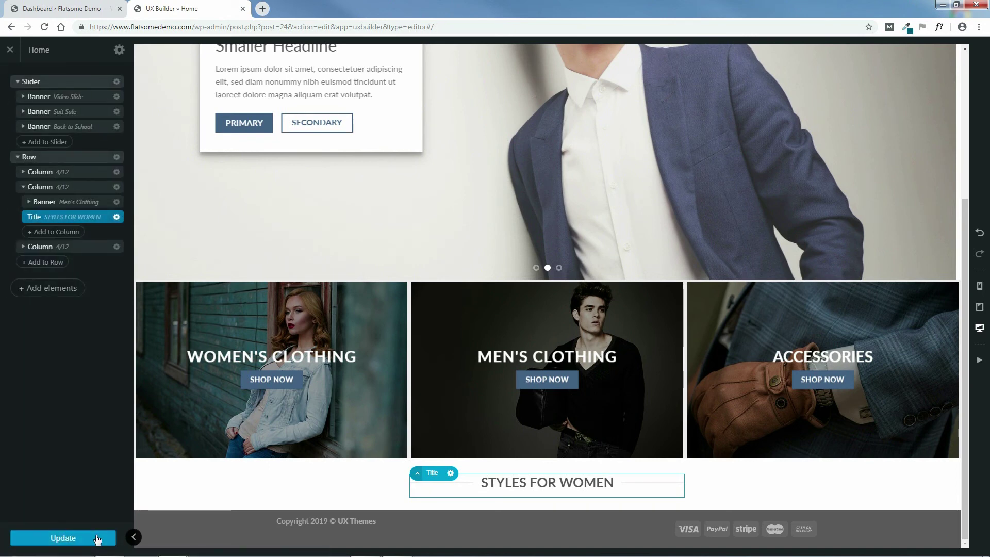
left_click(73, 539)
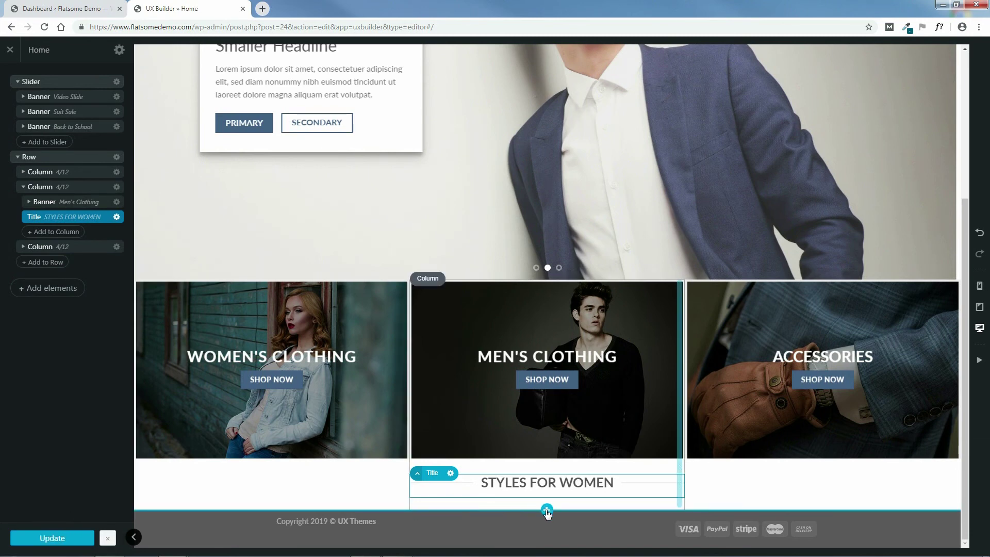
Step: Add a Products element with the Default preset below the category banner row
left_click(546, 510)
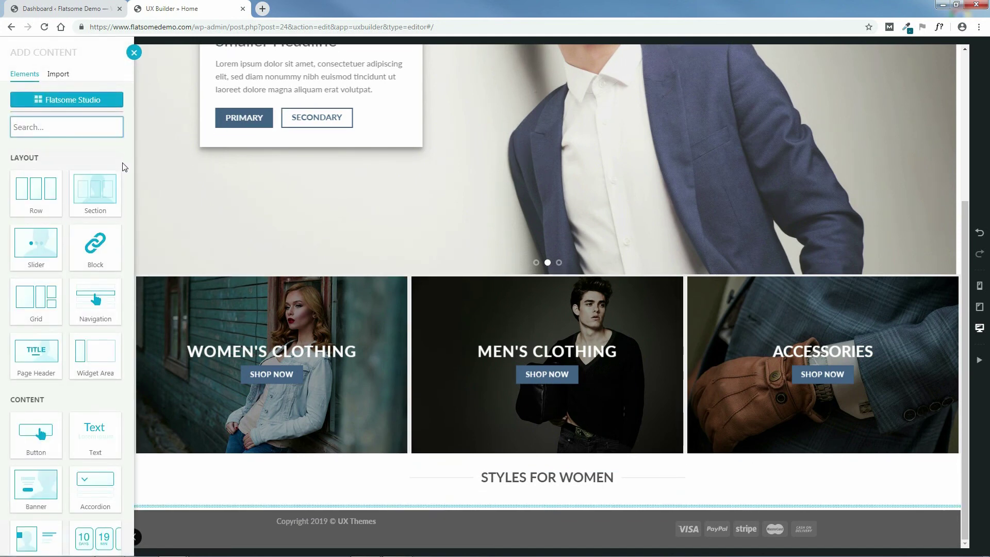
scroll(126, 175, "down", 15)
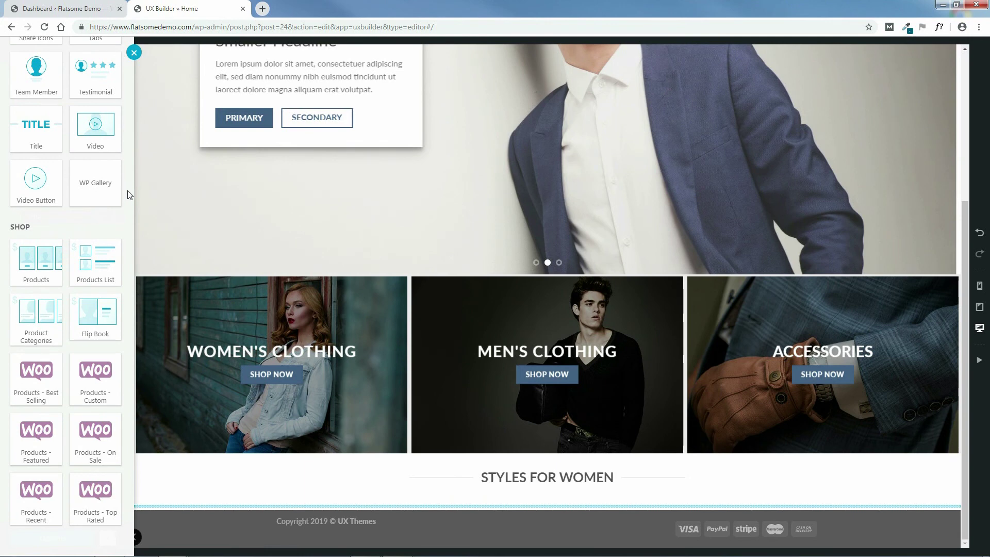
left_click(37, 267)
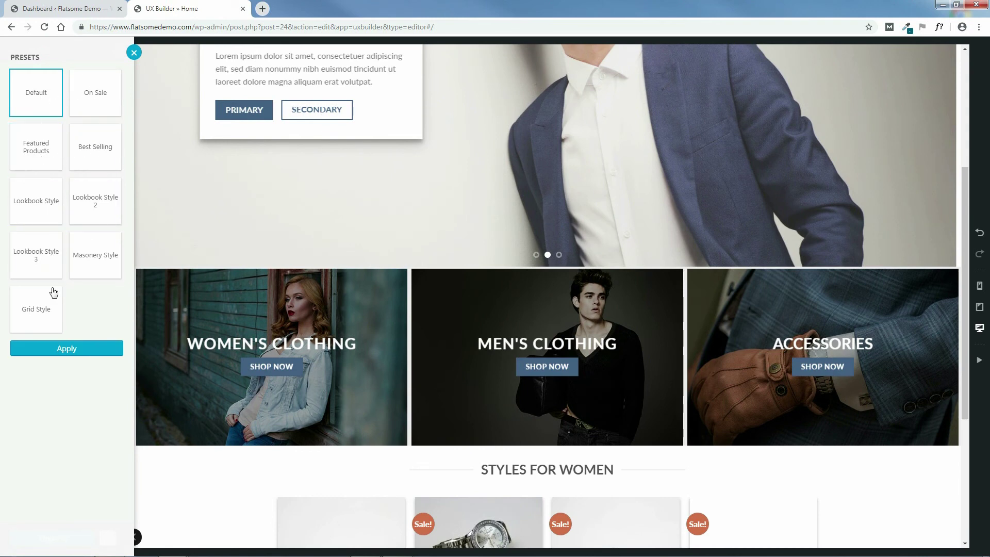
left_click(66, 348)
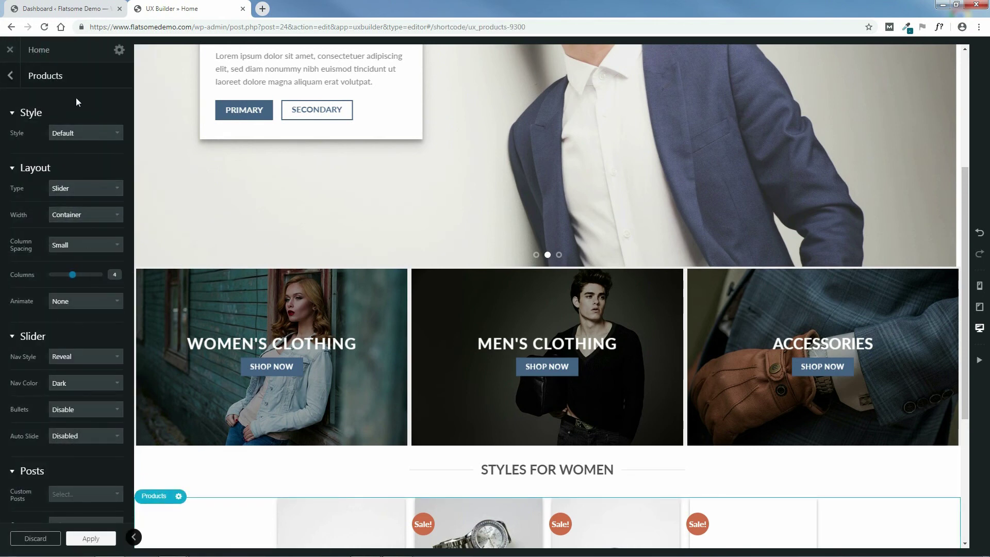
Step: Limit the Products element to the Women category
scroll(128, 199, "down", 6)
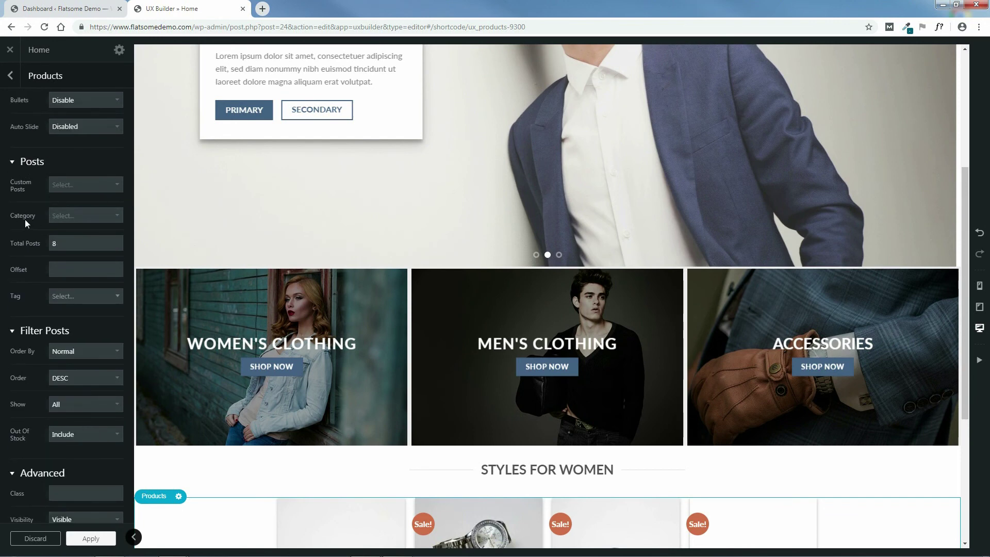
left_click(82, 218)
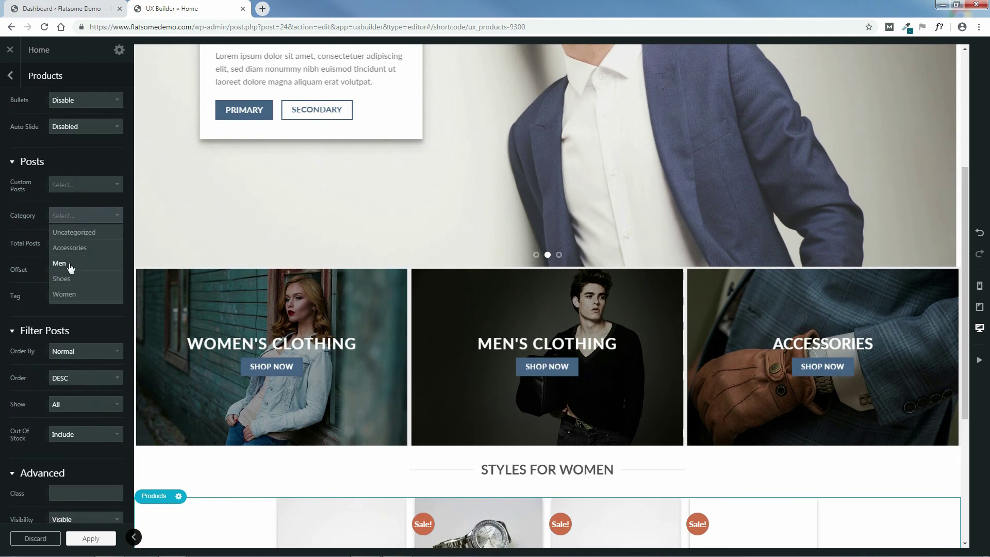
left_click(69, 294)
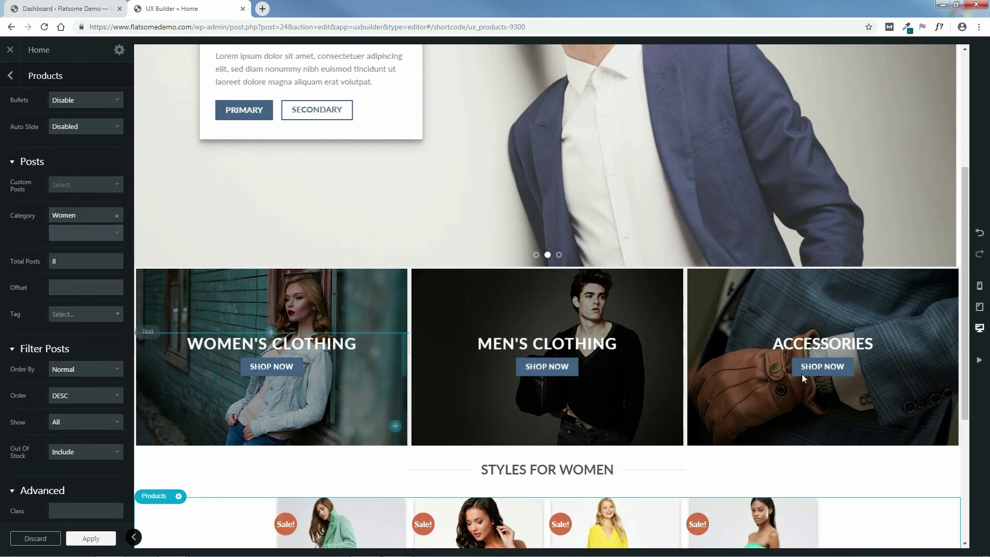
left_click_drag(962, 333, 976, 469)
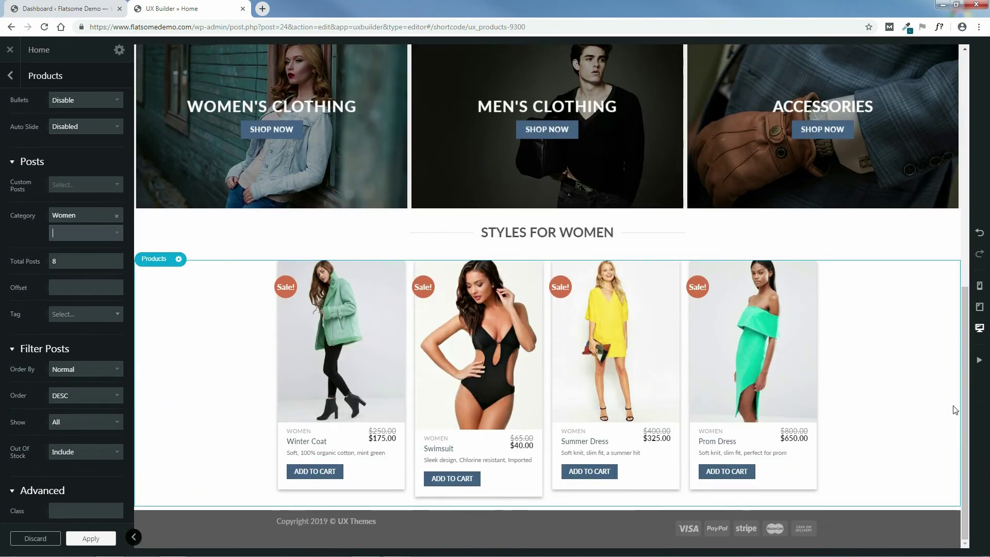
Step: Set the Products element's style to Normal
scroll(106, 239, "up", 6)
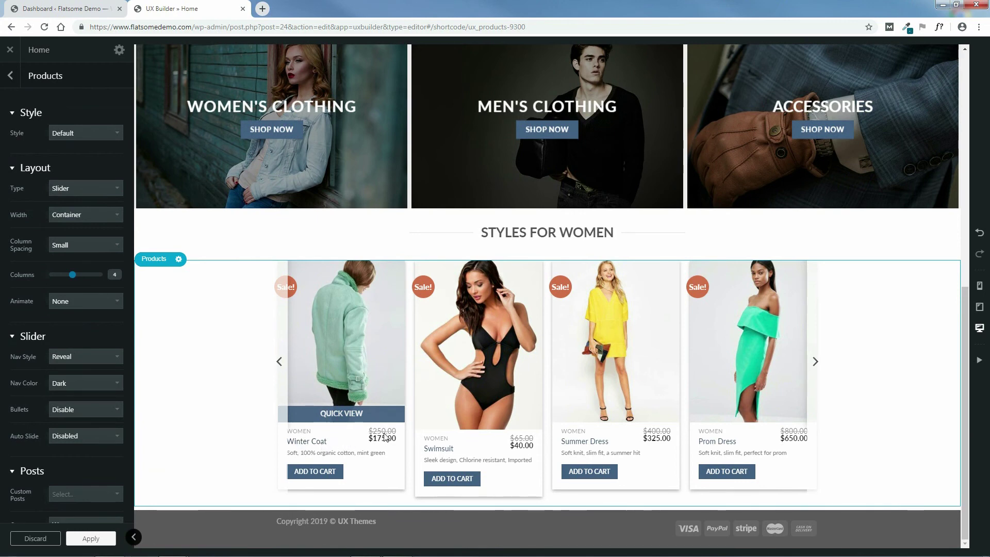
left_click(91, 132)
left_click(75, 163)
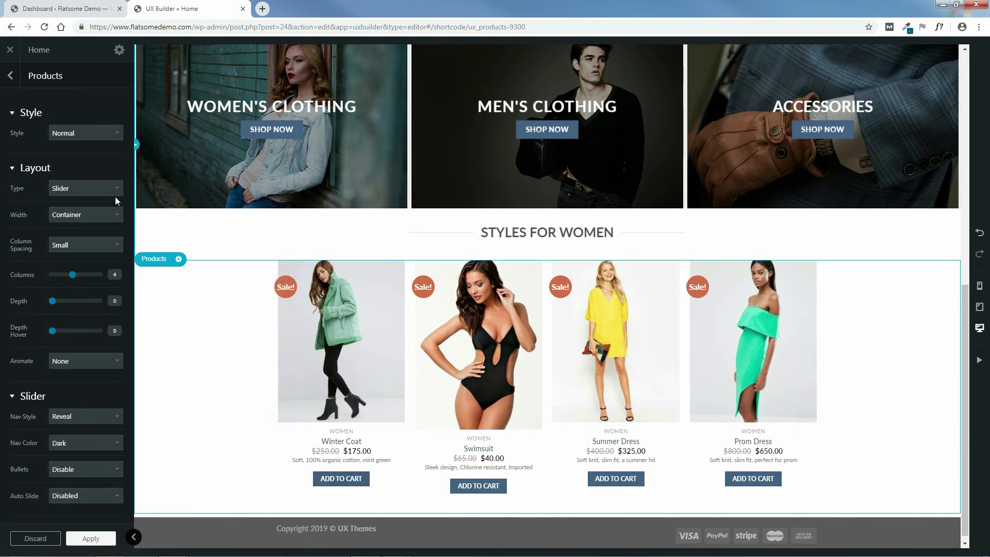
Step: Try the Overlay style on the products, and set the style back to Normal
left_click(91, 134)
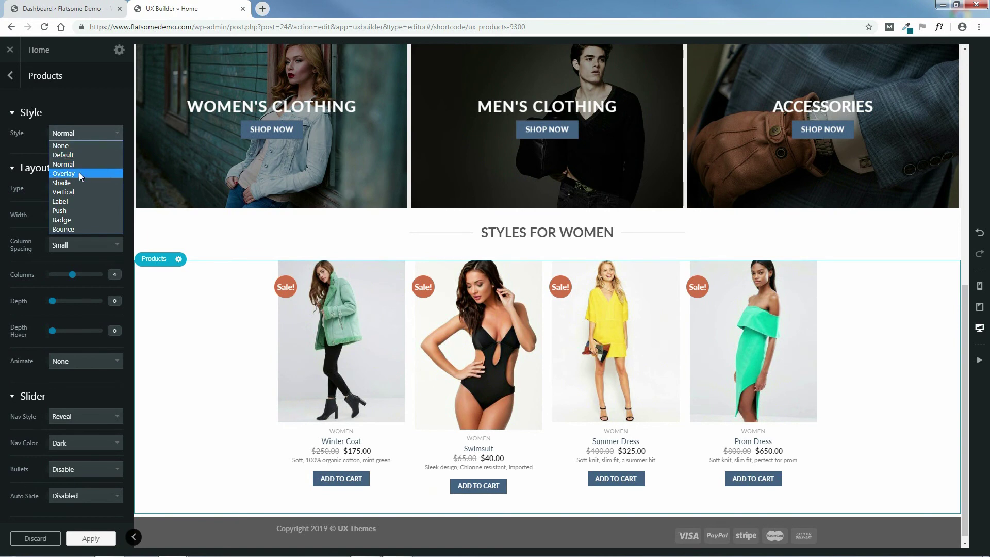
left_click(79, 172)
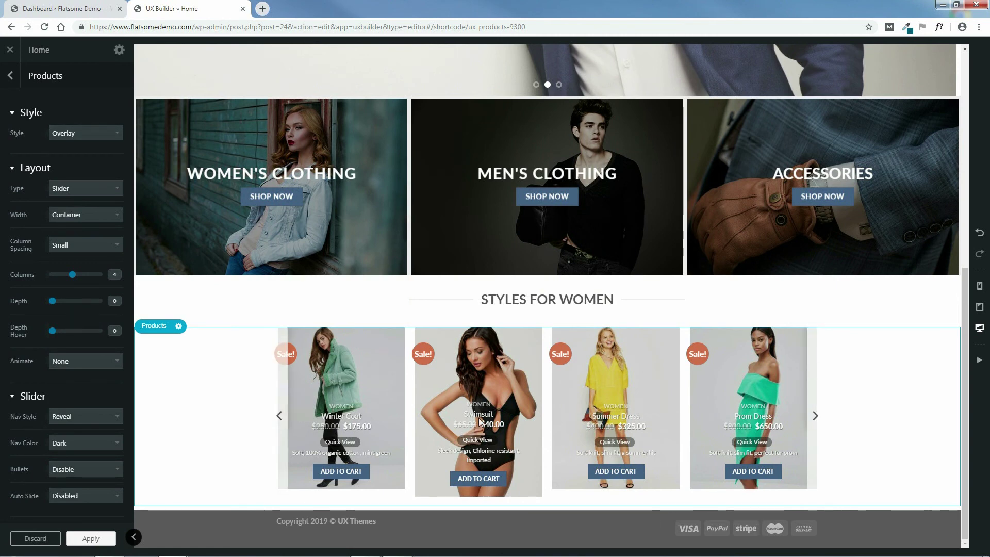
left_click(78, 134)
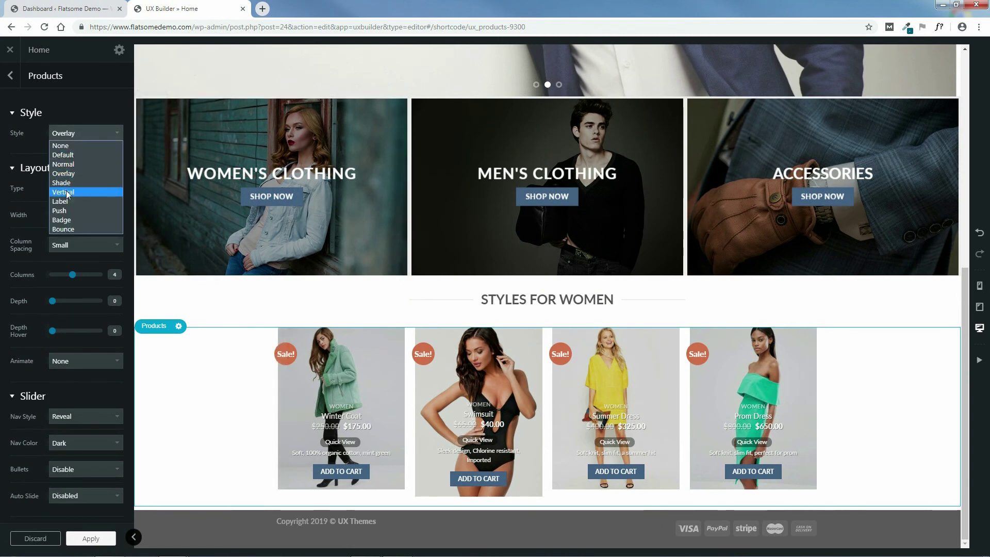
left_click(69, 163)
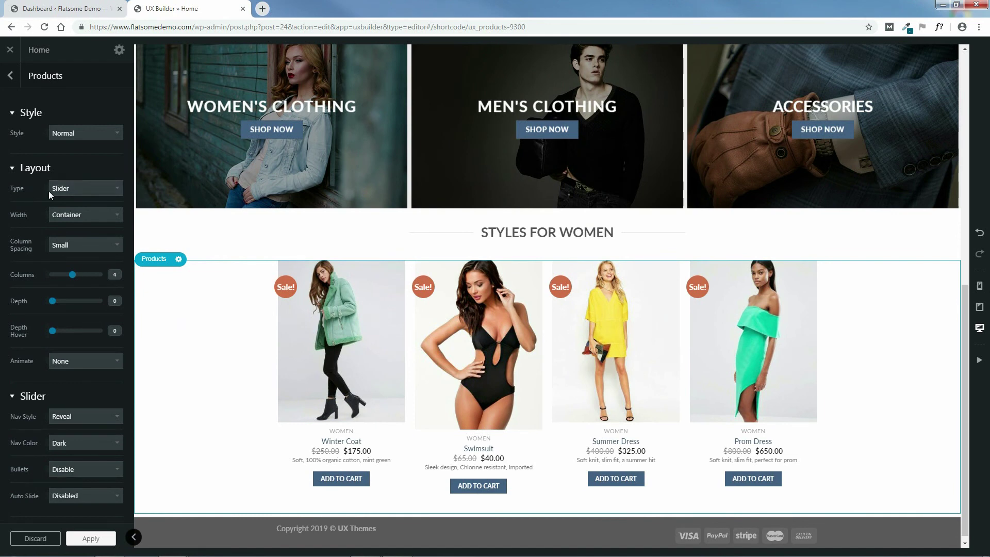
Step: Try the Full Slider and Row layout types on the Products element
left_click(89, 187)
left_click(78, 208)
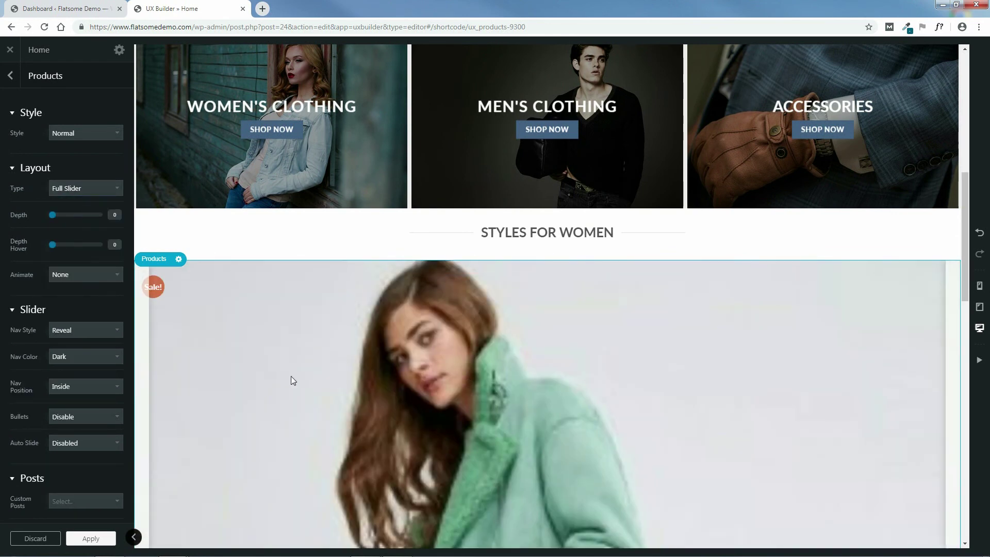
left_click(104, 188)
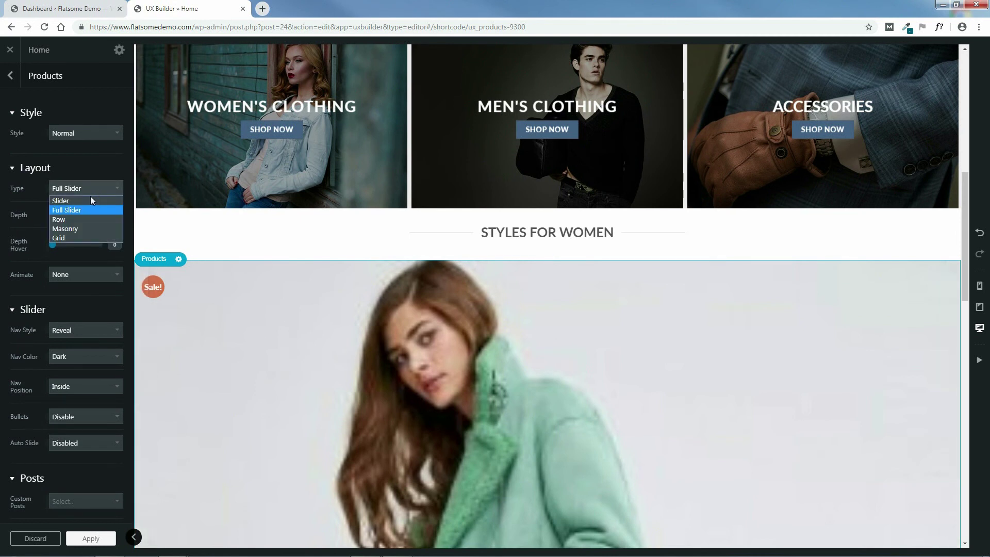
left_click(73, 219)
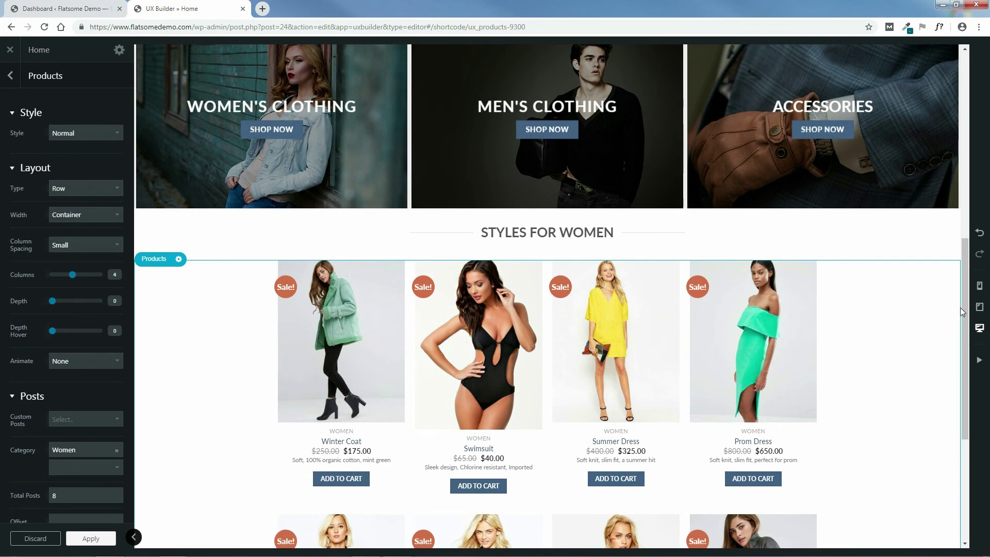
left_click_drag(964, 311, 977, 356)
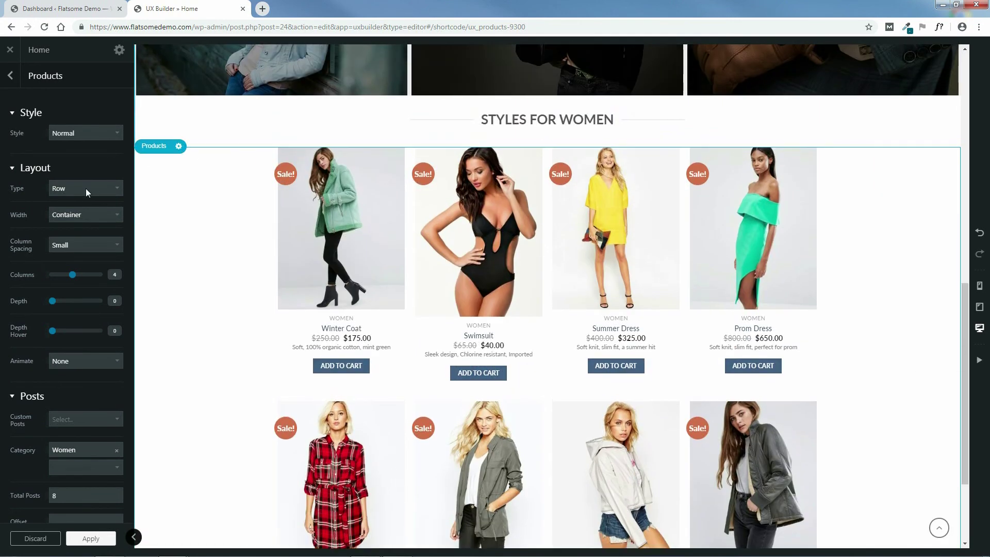
Step: Try the Masonry and Grid layout types on the products, and set the type back to Slider
left_click(82, 190)
left_click(74, 230)
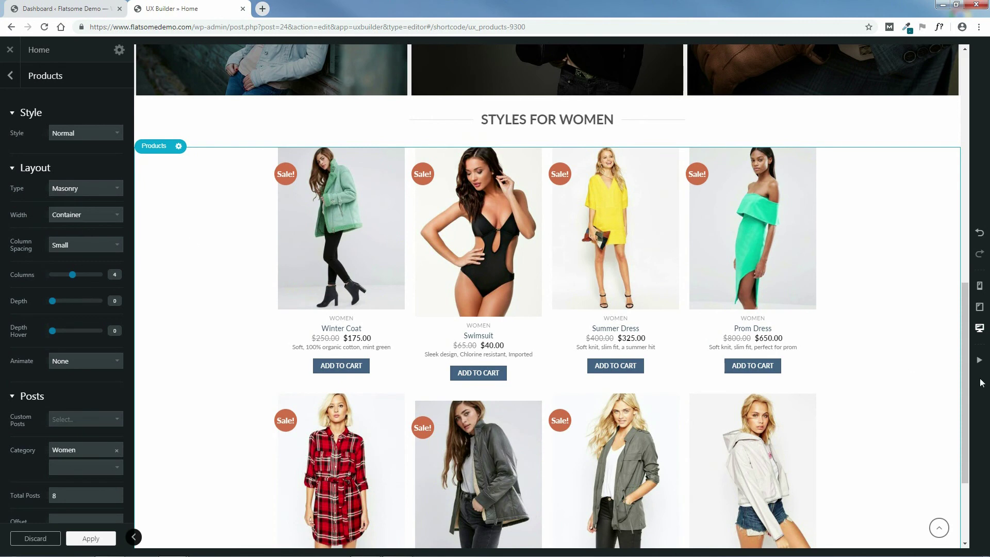
left_click_drag(965, 383, 974, 422)
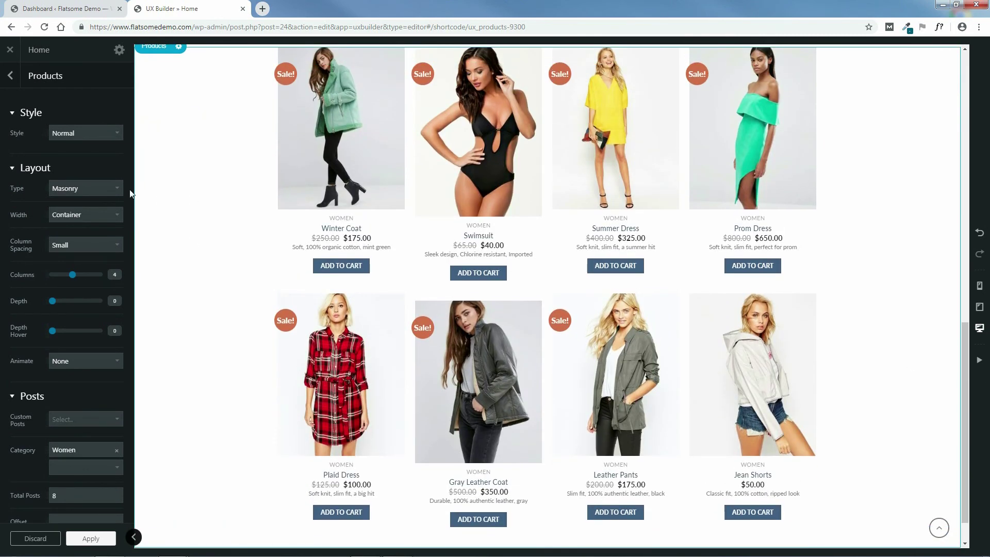
left_click(87, 188)
left_click(75, 236)
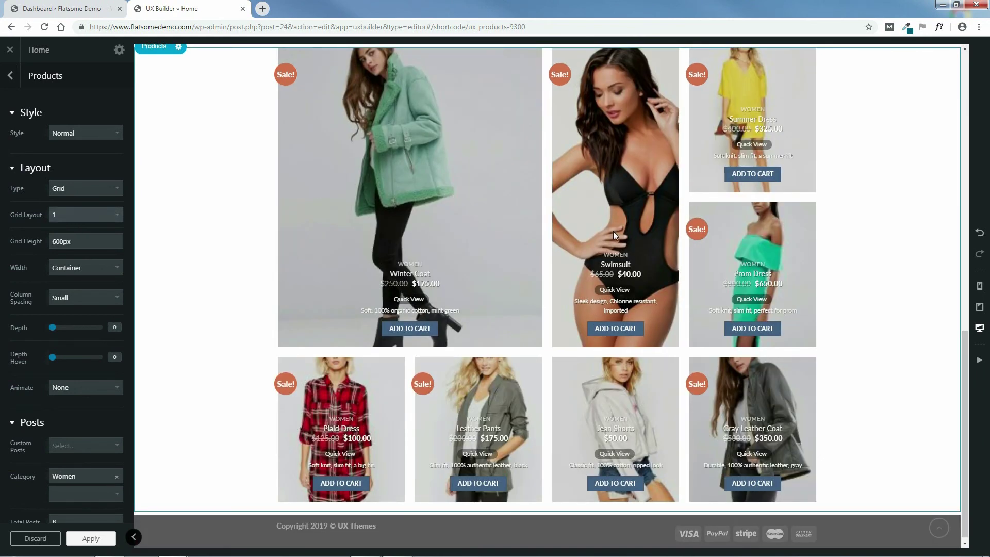
left_click_drag(966, 360, 942, 312)
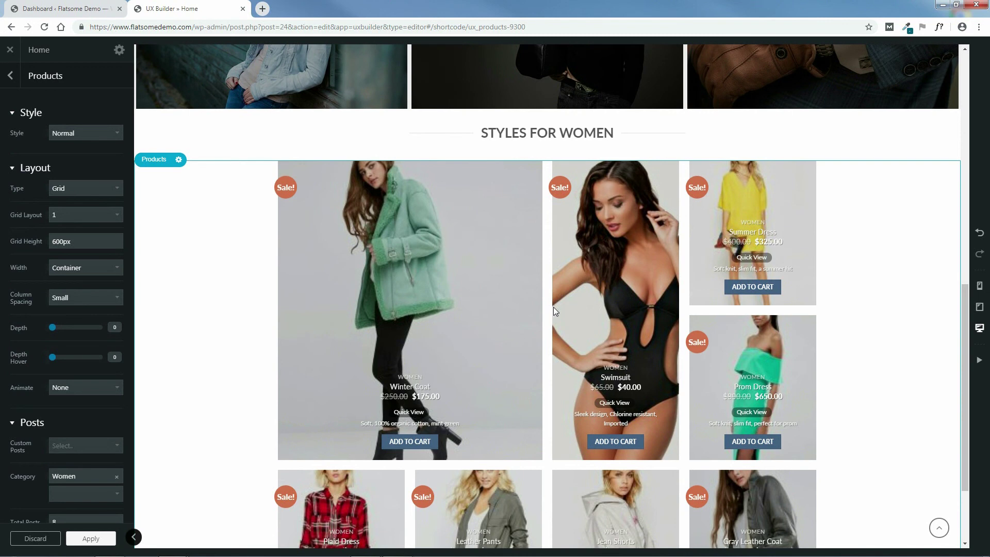
left_click(76, 187)
left_click(77, 201)
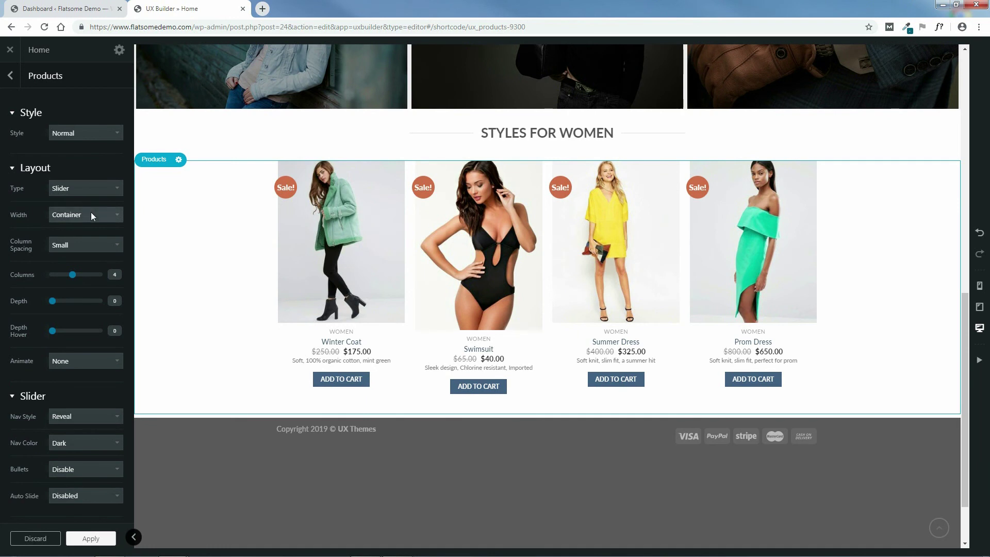
Step: Set the products slider's width to Full Width and its column spacing to X Small
left_click(92, 214)
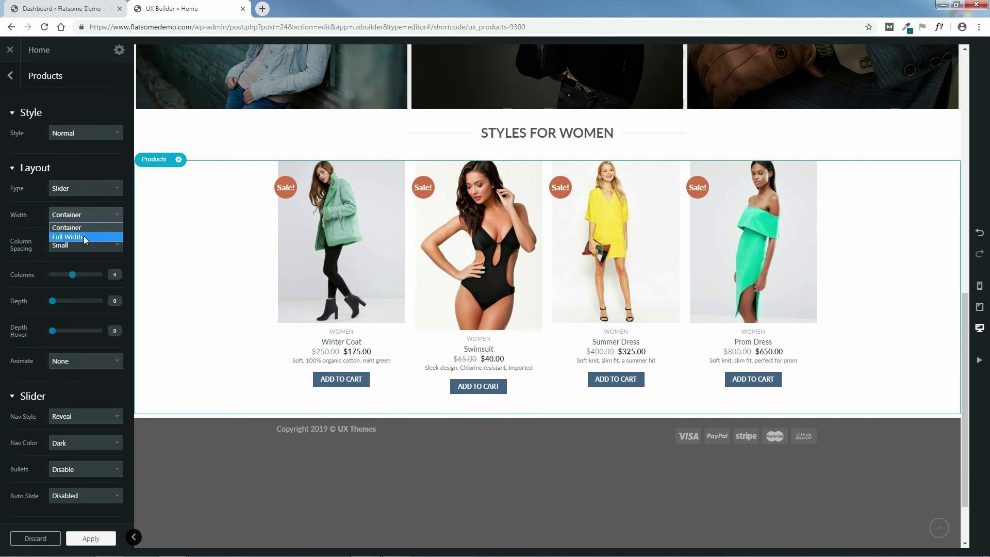
left_click(84, 236)
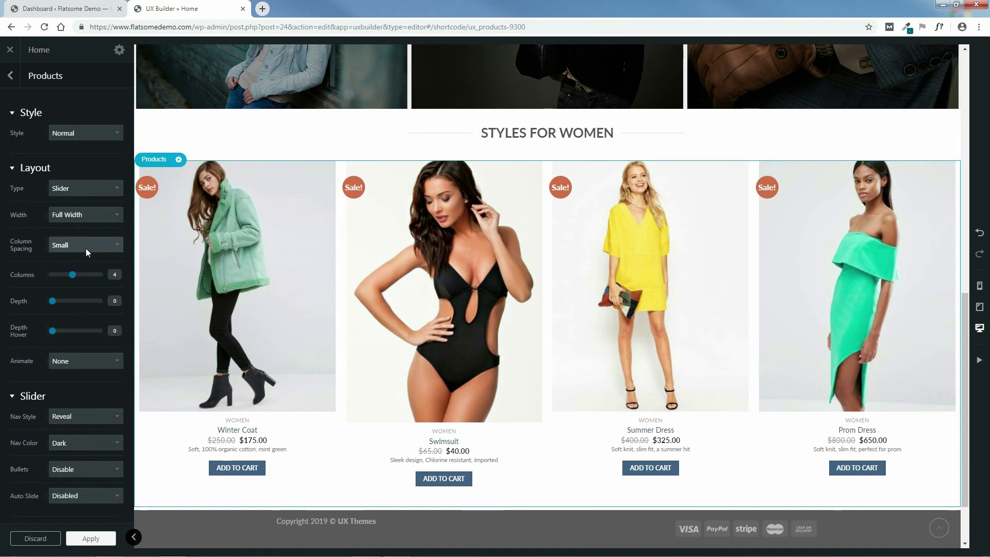
left_click(87, 247)
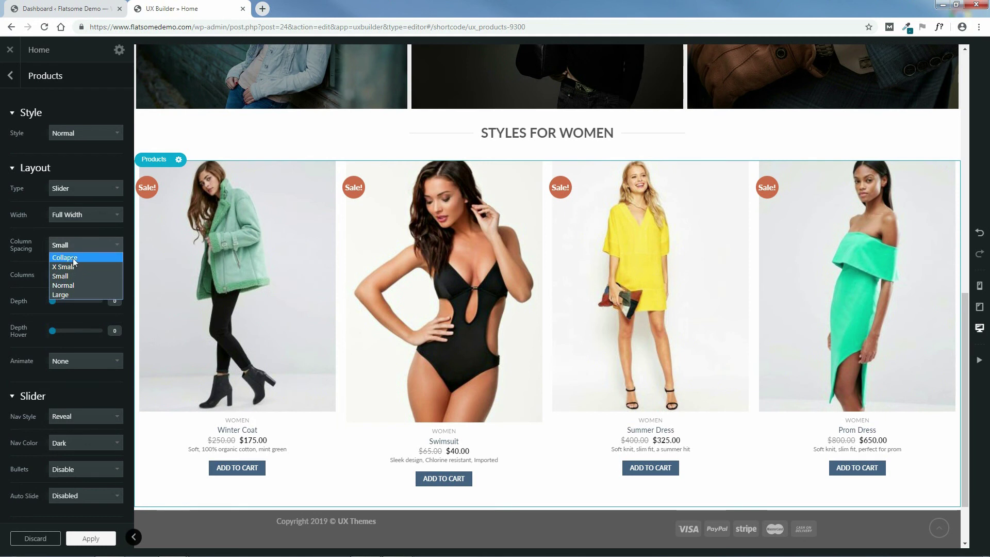
left_click(71, 265)
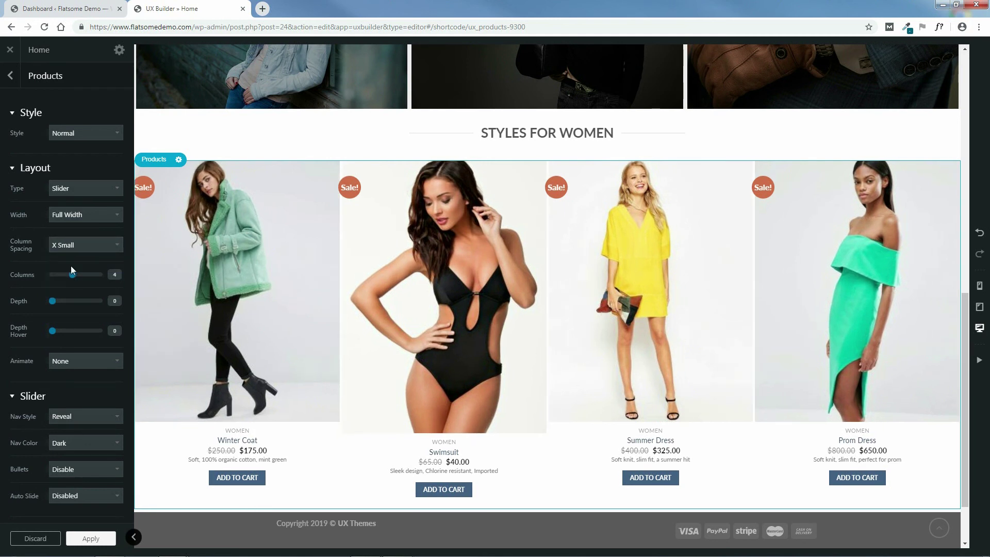
Step: Try the Collapse column spacing on the products slider, and set the spacing to Large
left_click(81, 250)
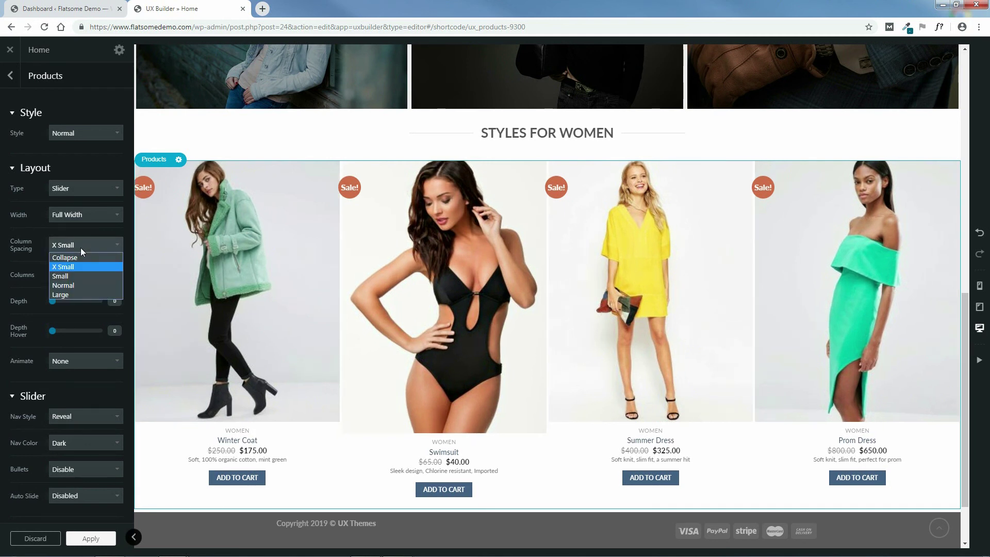
left_click(79, 255)
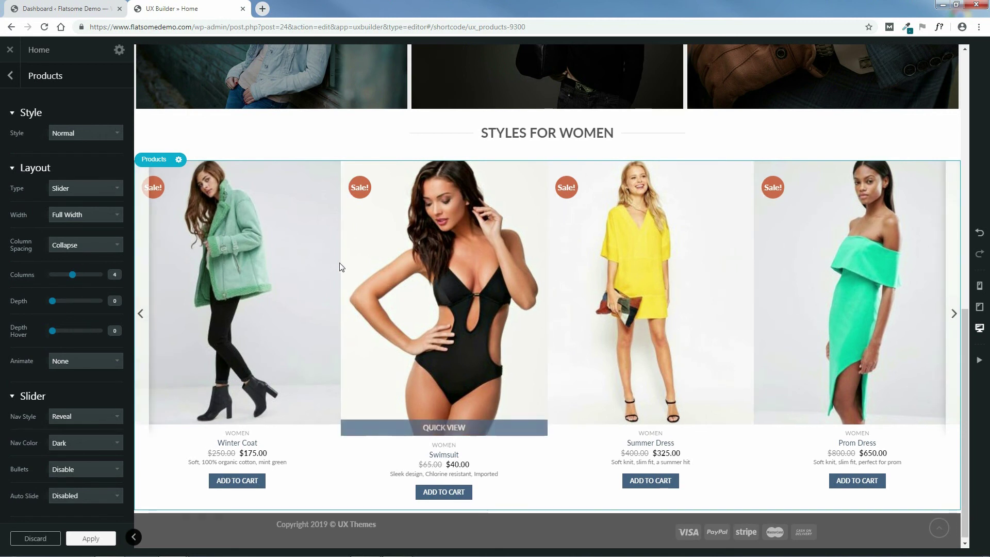
left_click(86, 247)
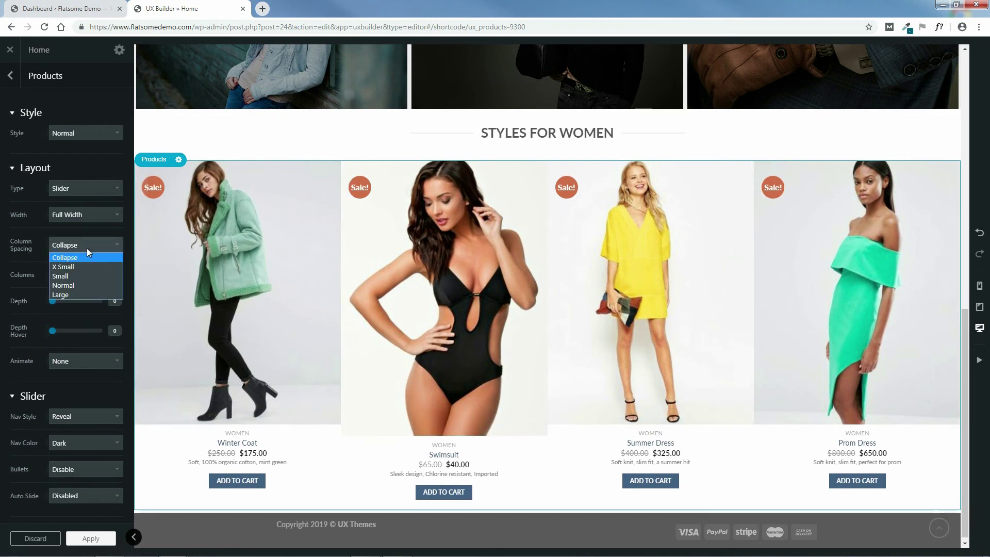
left_click(75, 294)
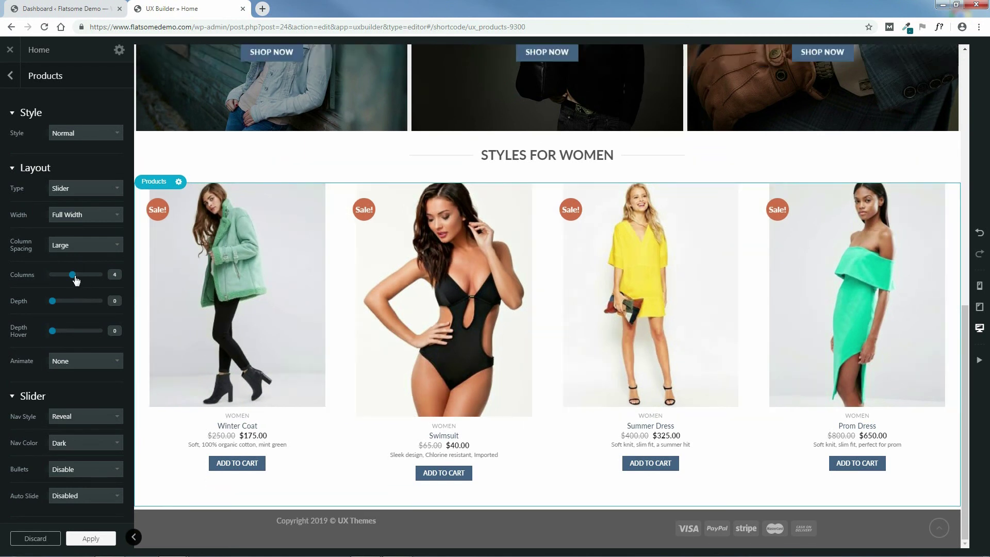
Step: Set the products slider to 6 columns, with a depth of 1 and a hover depth of 2
left_click_drag(73, 277, 87, 281)
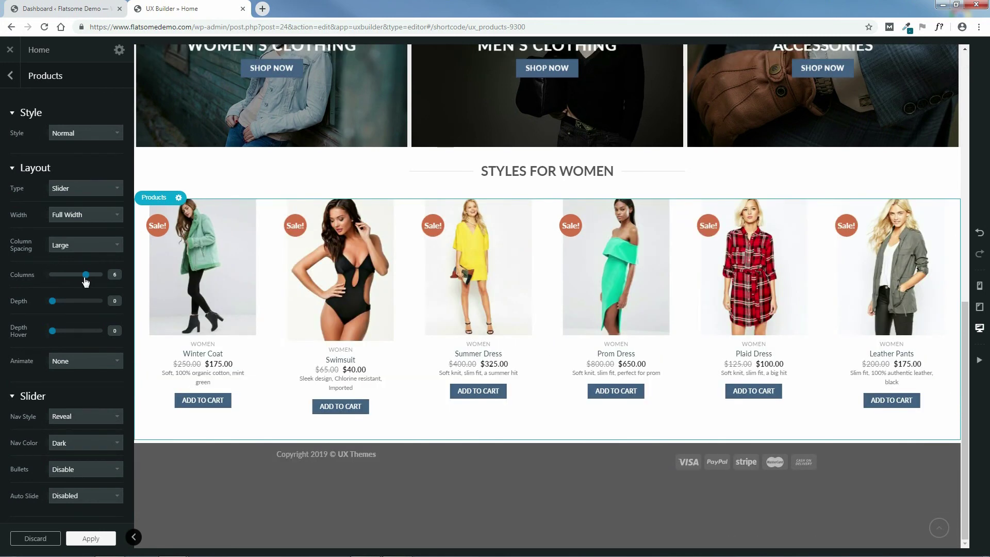
mouse_move(89, 278)
left_mouse_down()
mouse_move(103, 278)
mouse_move(86, 279)
left_mouse_up()
left_click_drag(56, 305, 62, 305)
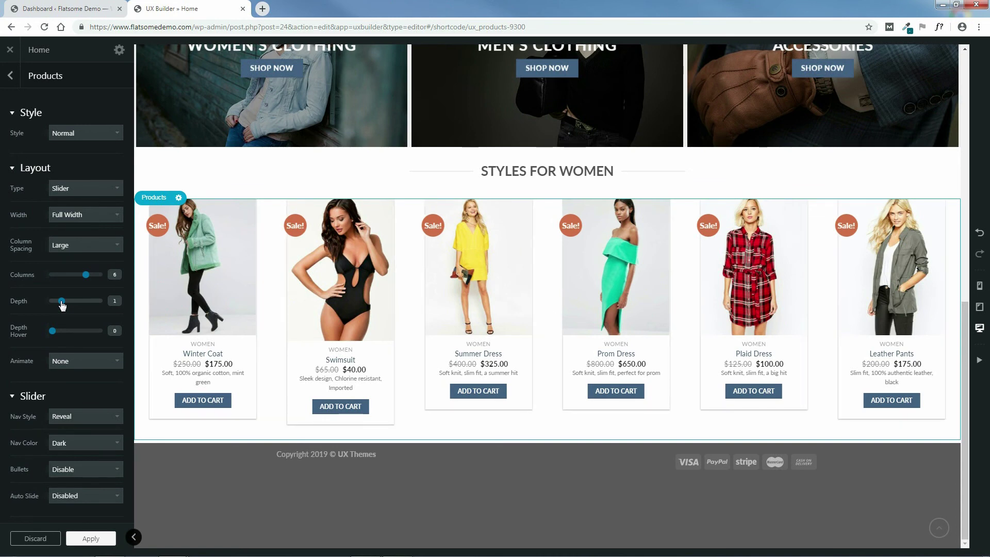
scroll(155, 381, "up", 1)
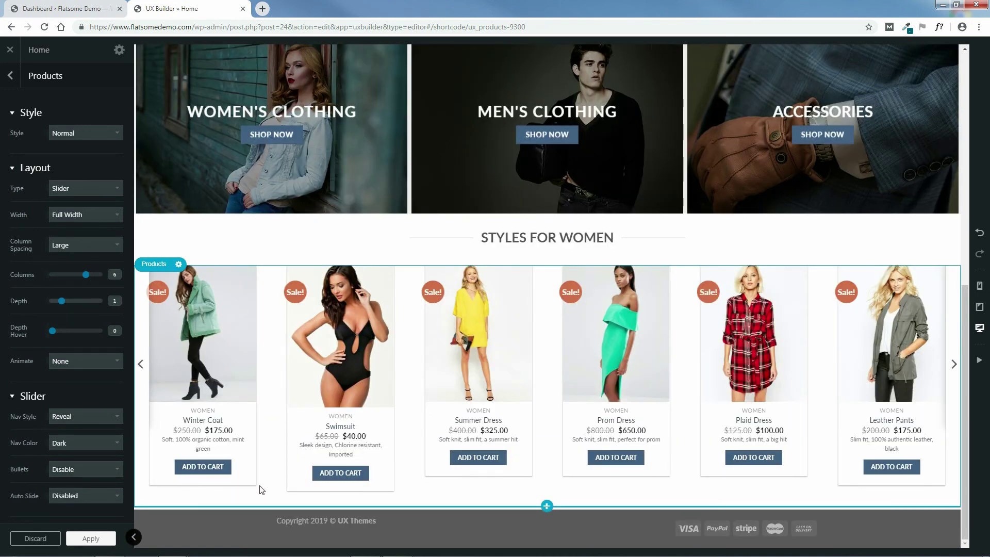
left_click_drag(54, 334, 72, 335)
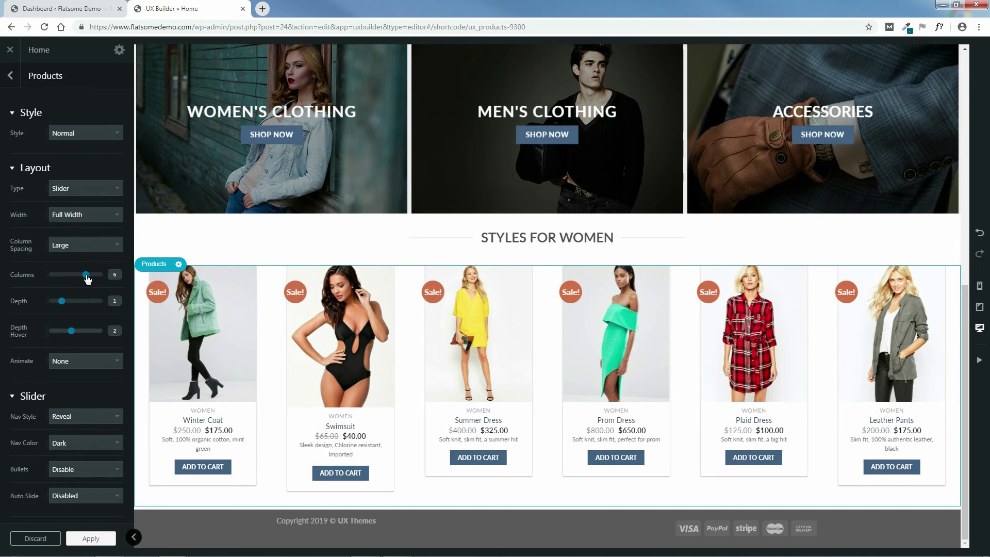
Step: Try the Fade In Left and Bounce In animations on the products, and set the animation back to None
left_click(118, 360)
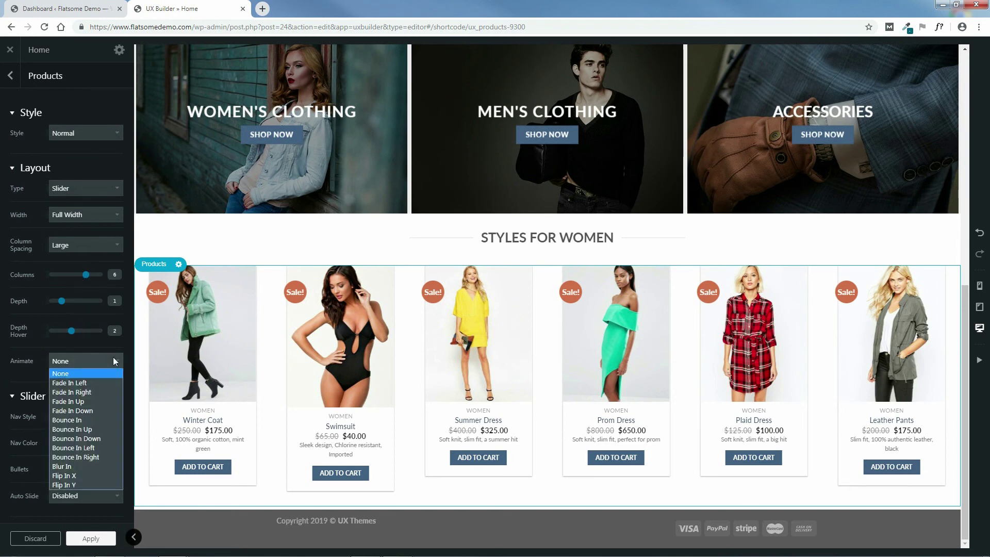
left_click(90, 382)
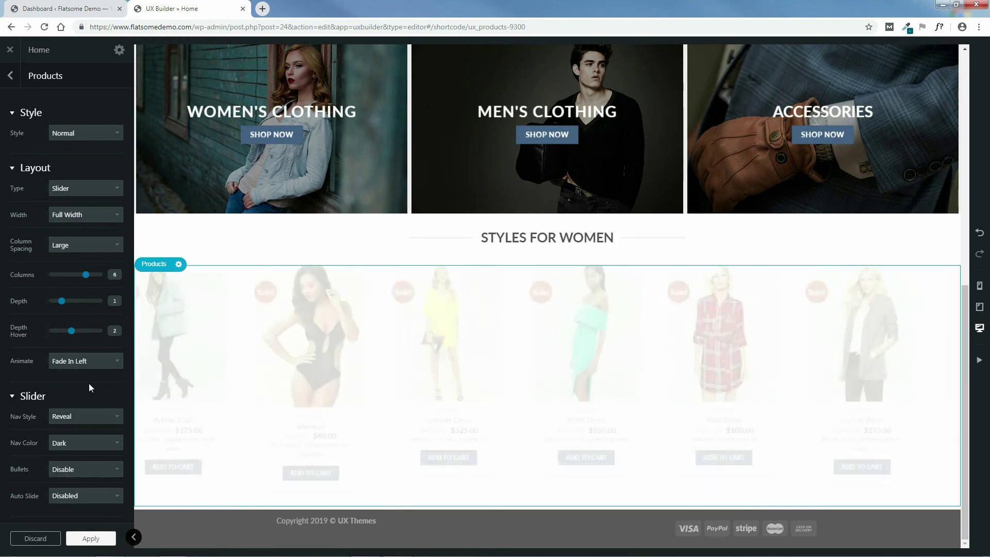
left_click(92, 364)
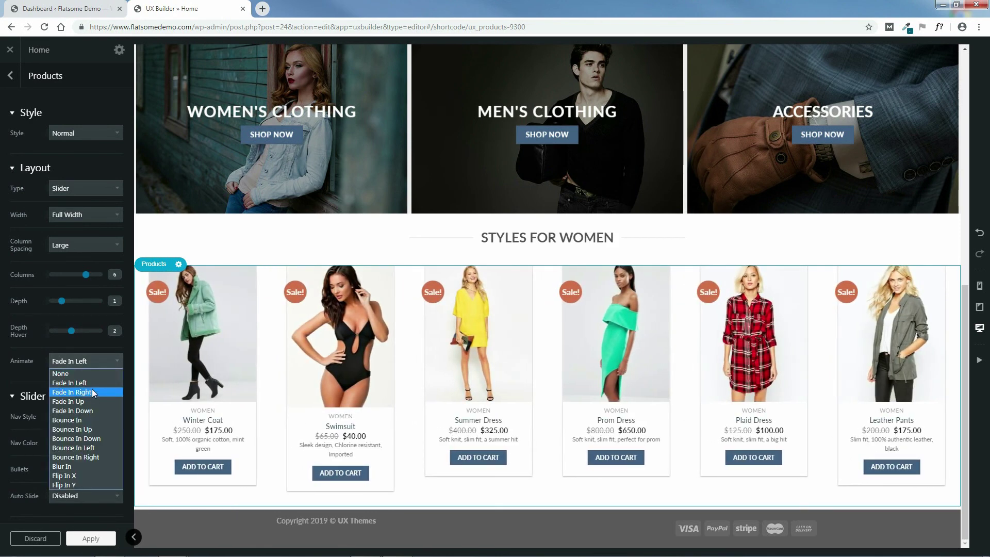
left_click(82, 421)
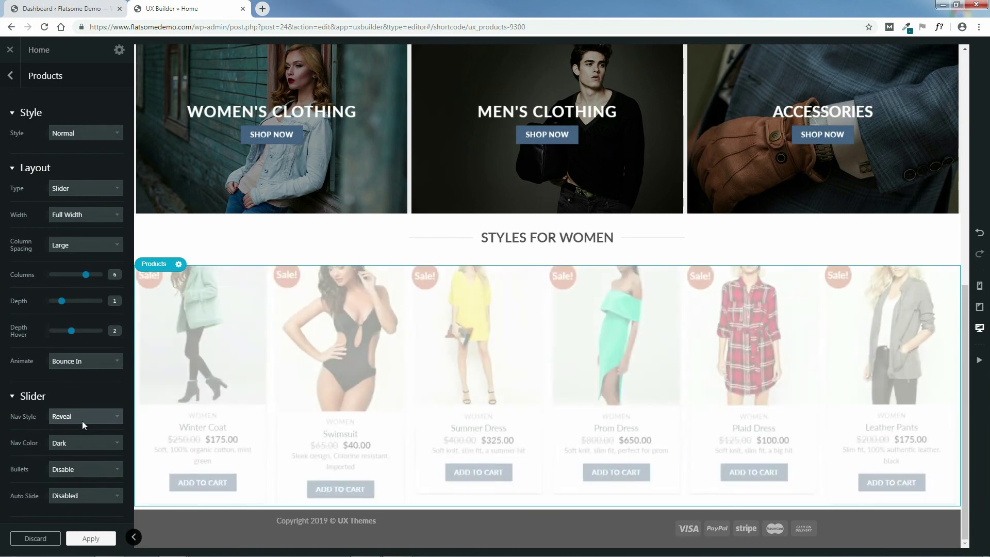
left_click(92, 363)
left_click(90, 372)
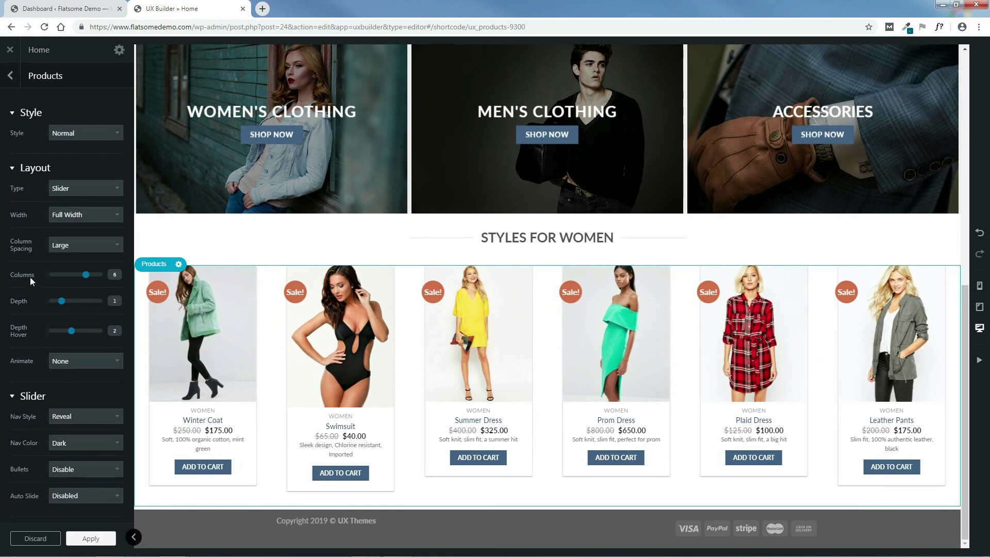
Step: Set the products slider's column spacing to Normal and its navigation style to Circle
left_click(71, 246)
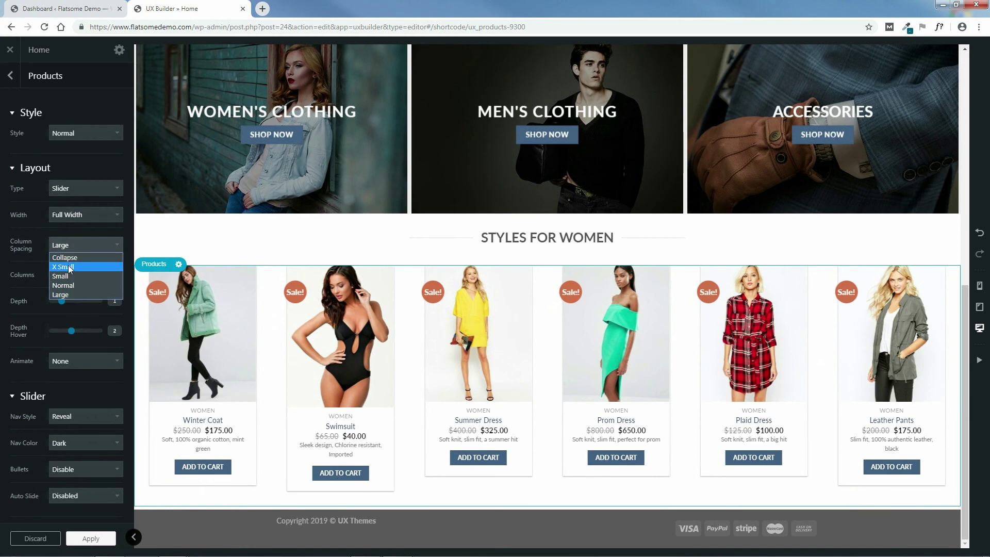
left_click(67, 285)
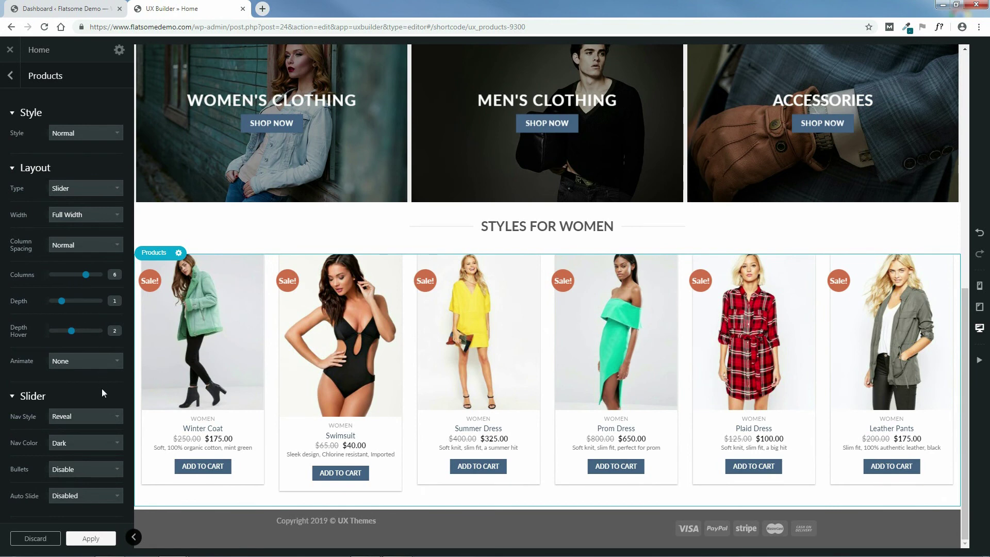
scroll(125, 385, "down", 5)
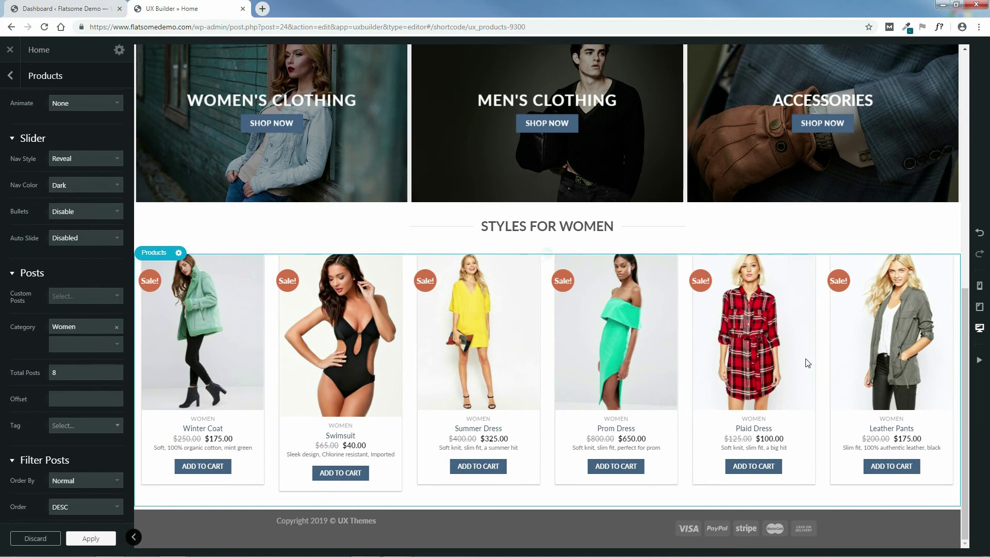
left_click(60, 162)
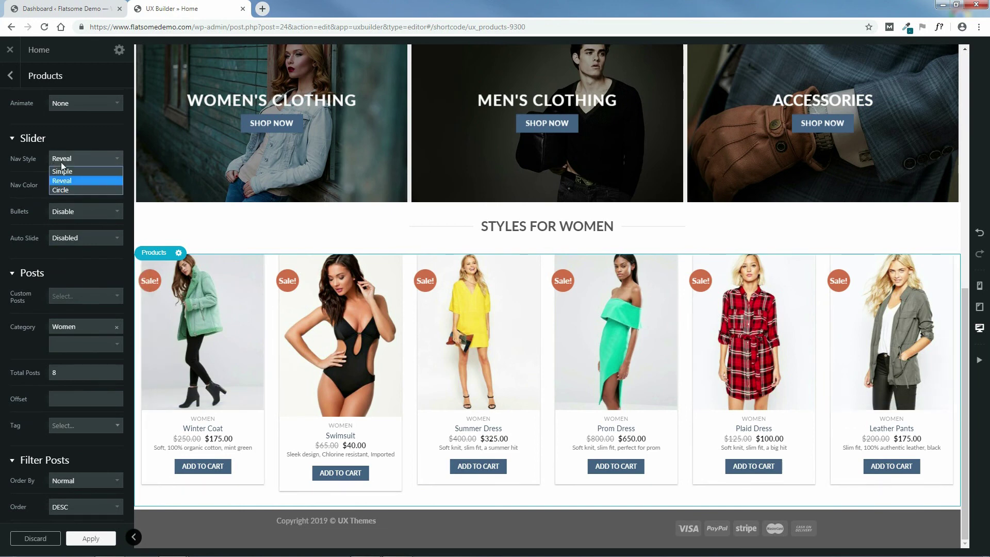
left_click(74, 190)
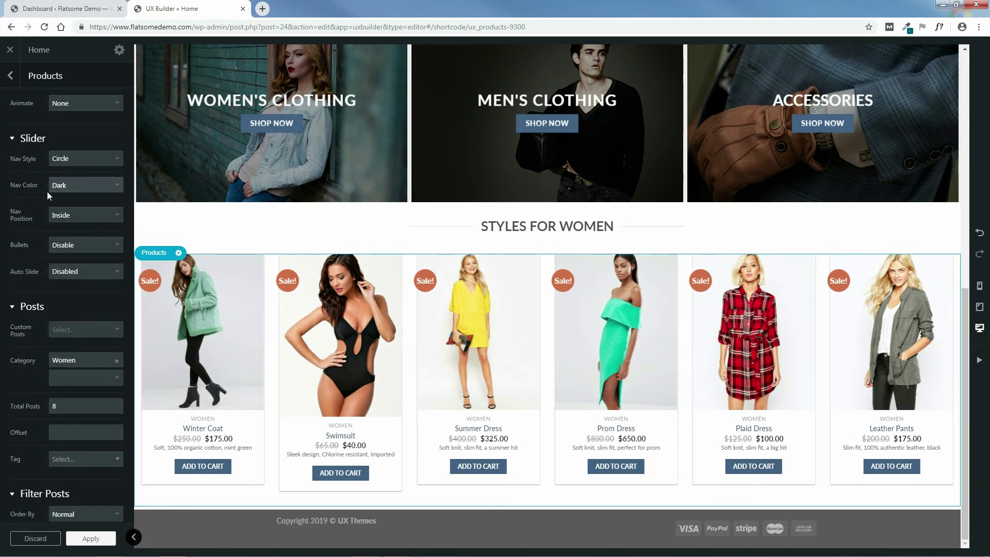
Step: Try the Light navigation color on the products slider, and set the color back to Dark
left_click(61, 189)
left_click(65, 198)
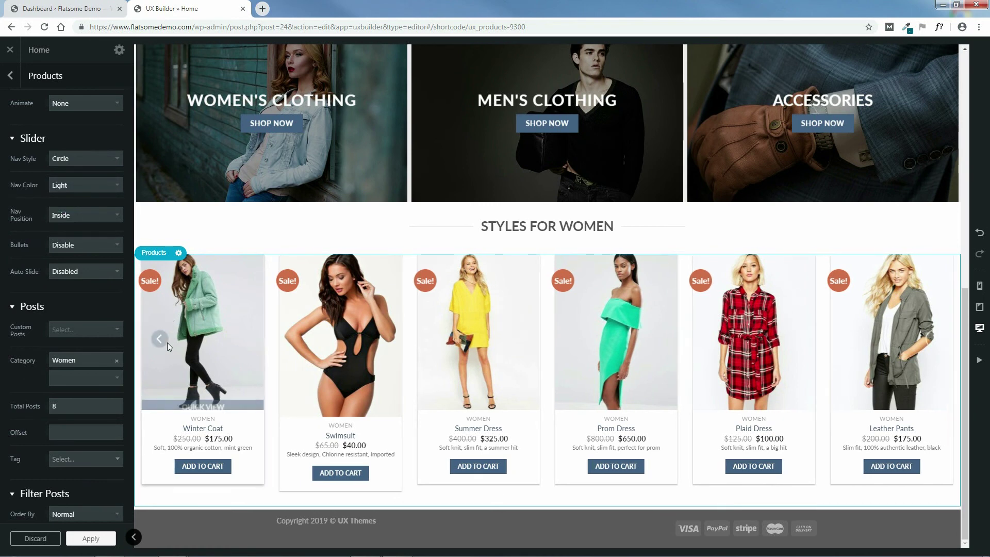
left_click(72, 191)
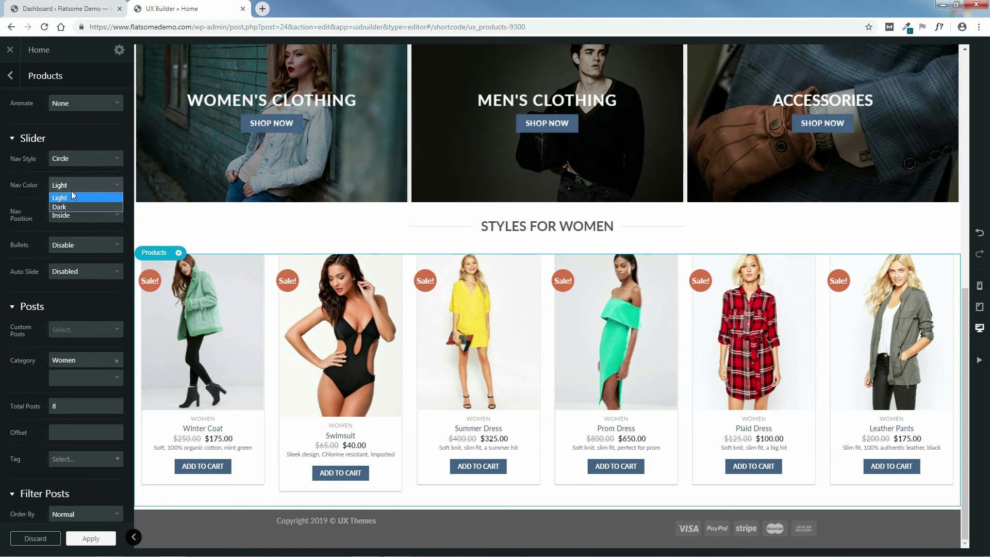
left_click(74, 206)
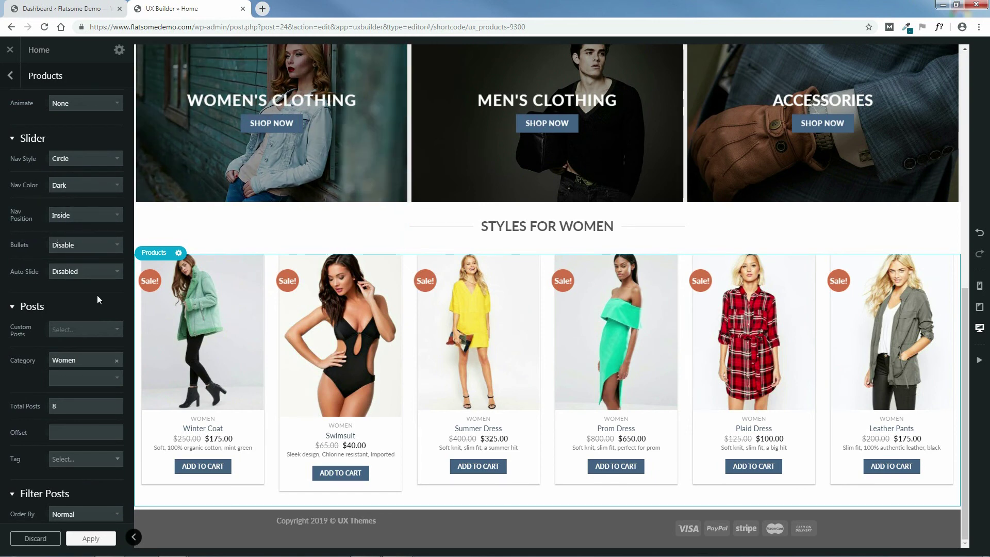
Step: Try auto slide intervals of 2 sec. and 6 sec. on the products slider, and set auto slide back to Disabled
left_click(88, 273)
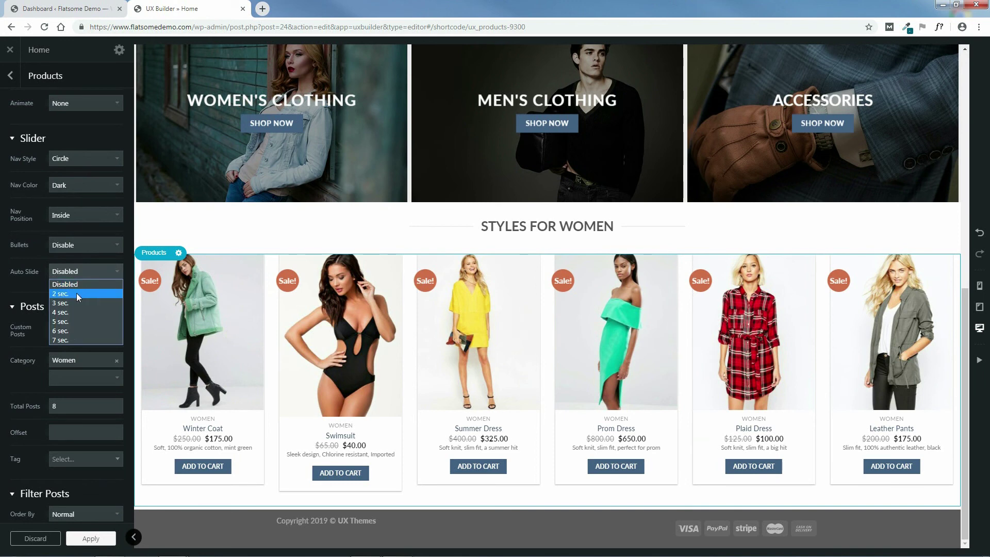
left_click(77, 293)
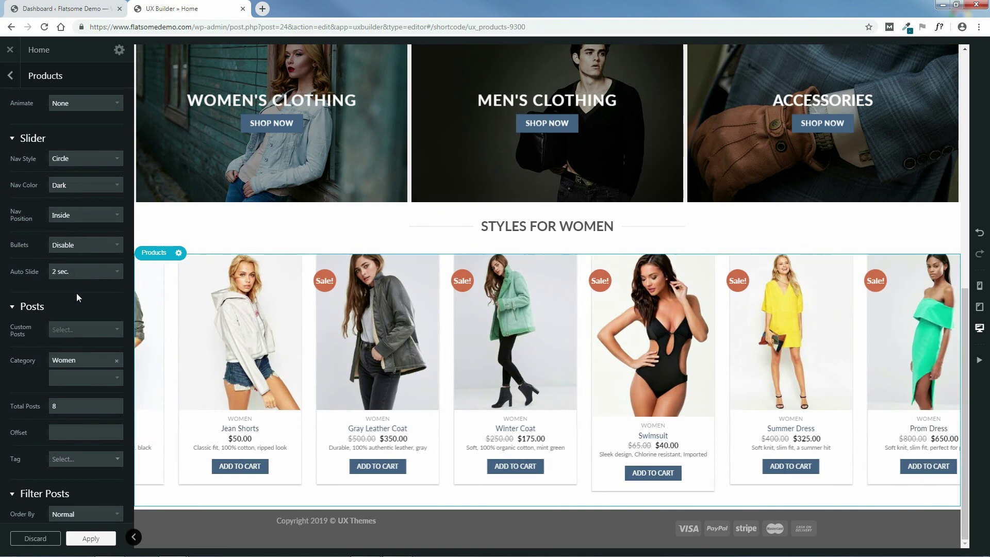
left_click(82, 274)
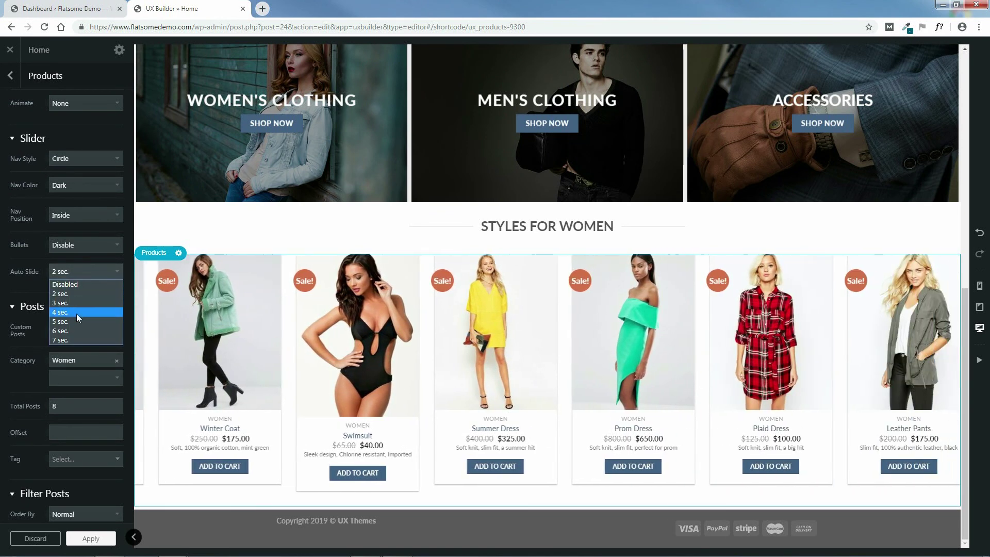
left_click(76, 331)
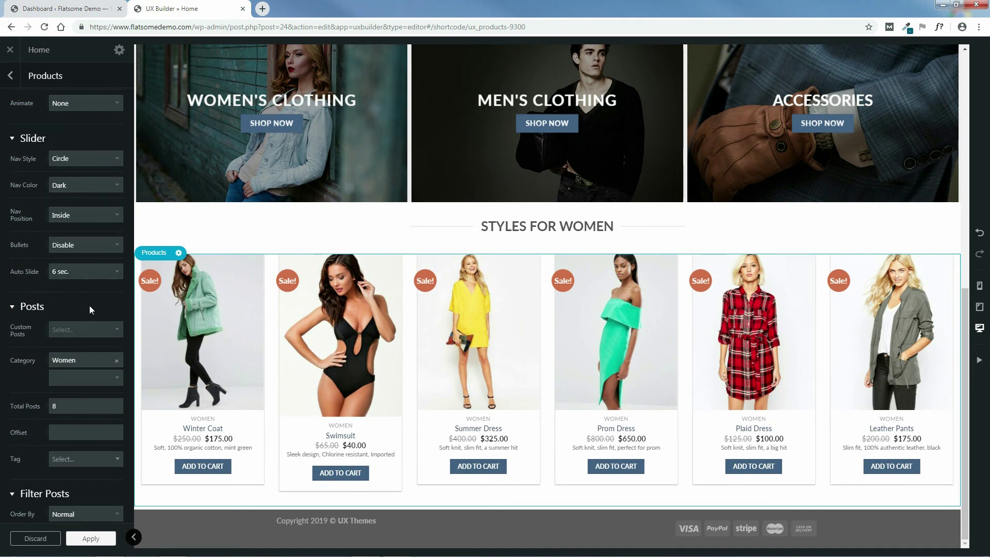
left_click(86, 272)
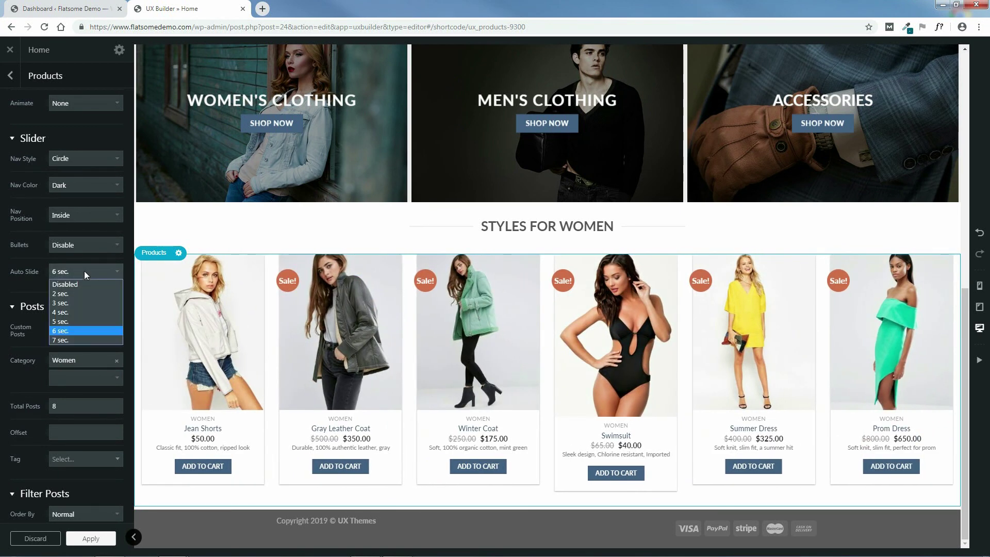
left_click(80, 285)
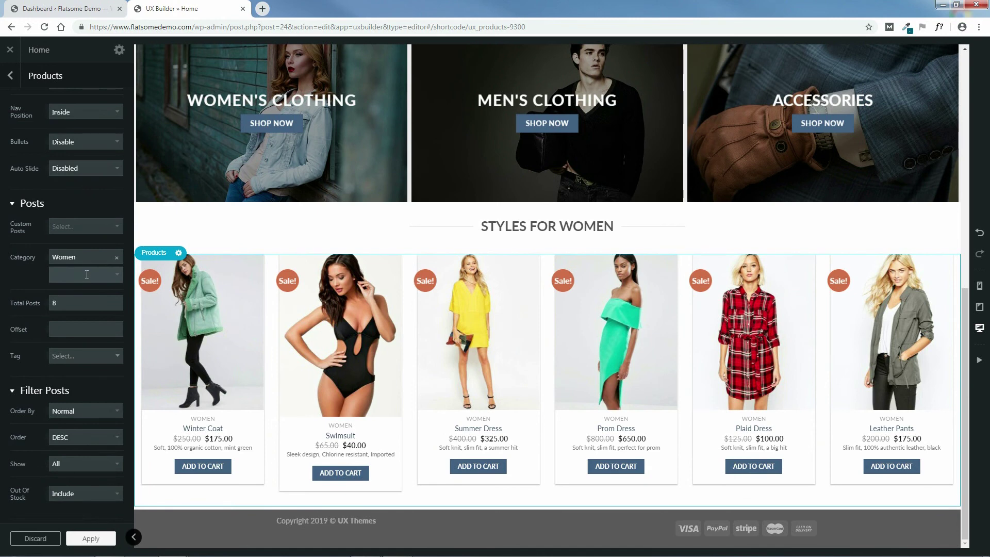
Step: Replace the Women category filter with the custom posts Ripped Jeans, Leather Pants and Plaid Dress
left_click(116, 257)
left_click(90, 228)
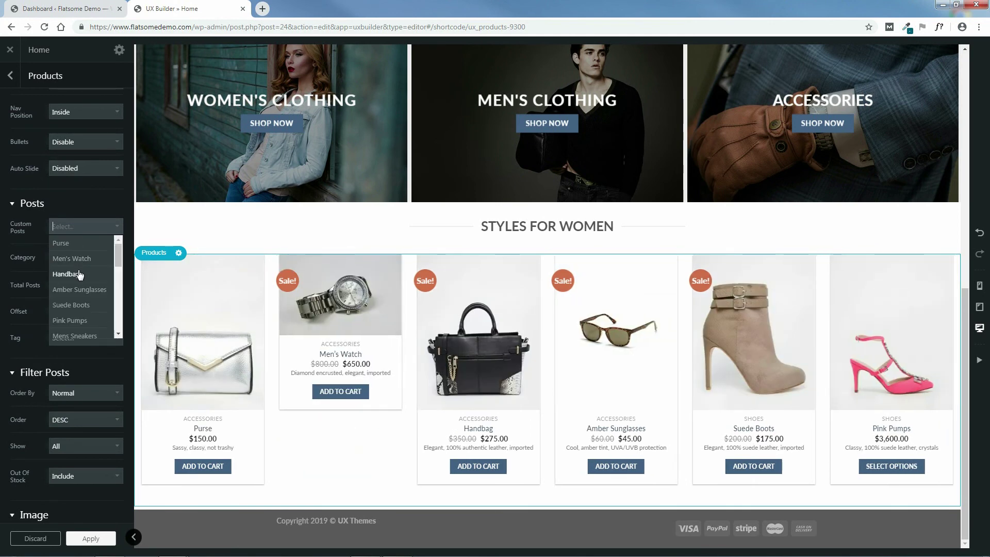
left_click_drag(115, 260, 116, 322)
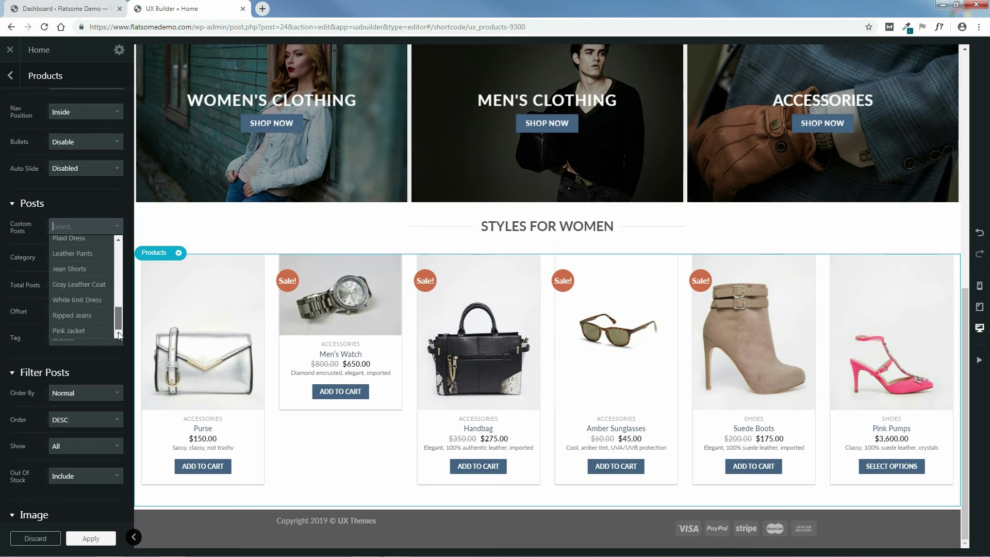
left_click(78, 314)
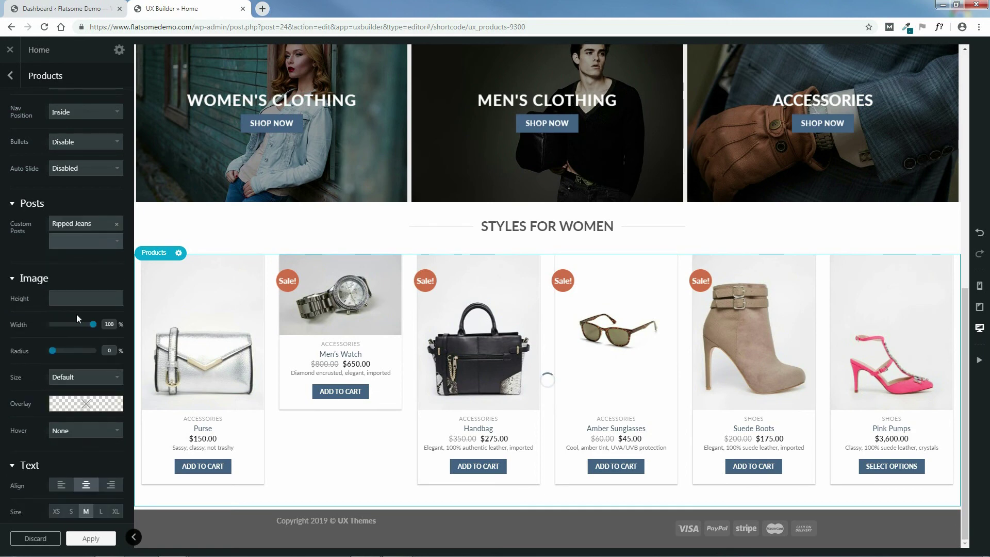
left_click(82, 241)
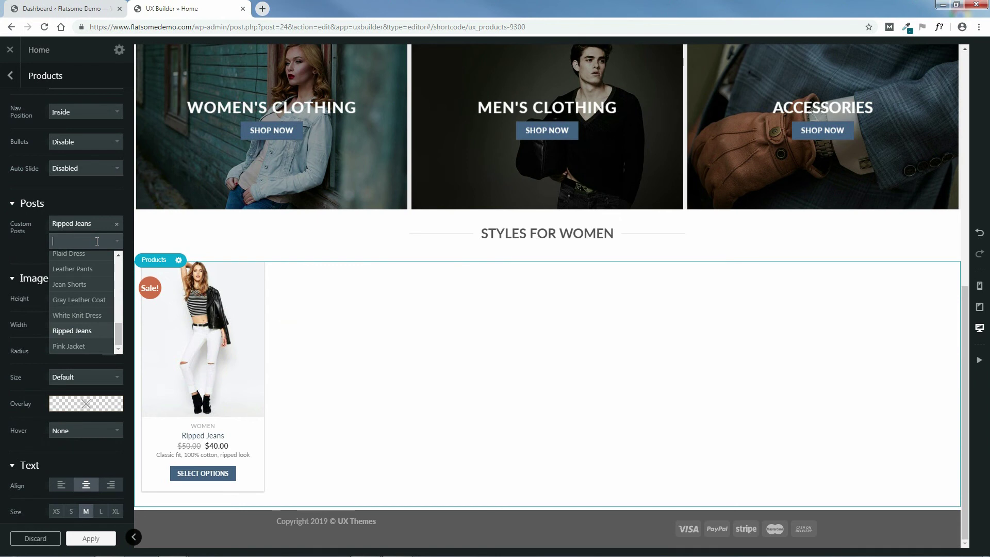
left_click(77, 267)
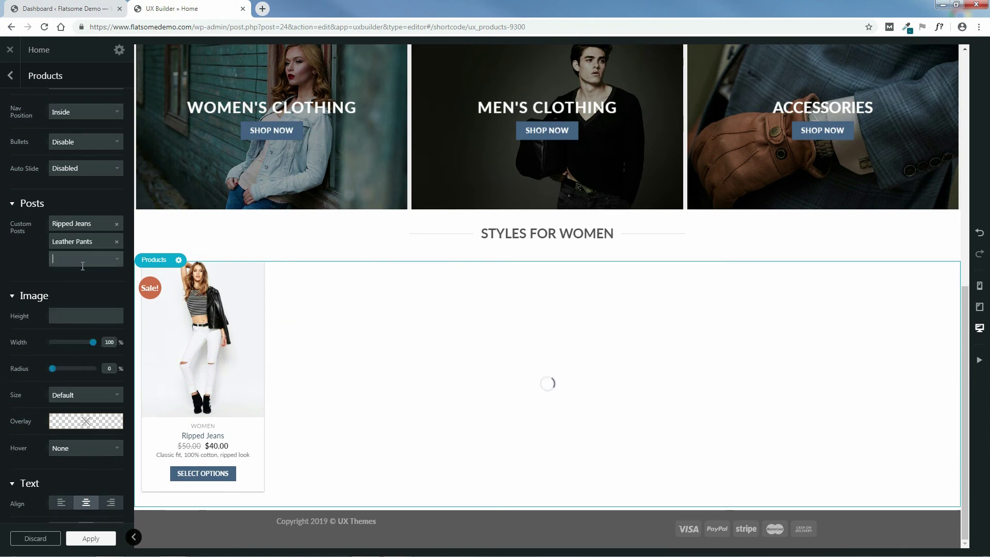
left_click(88, 257)
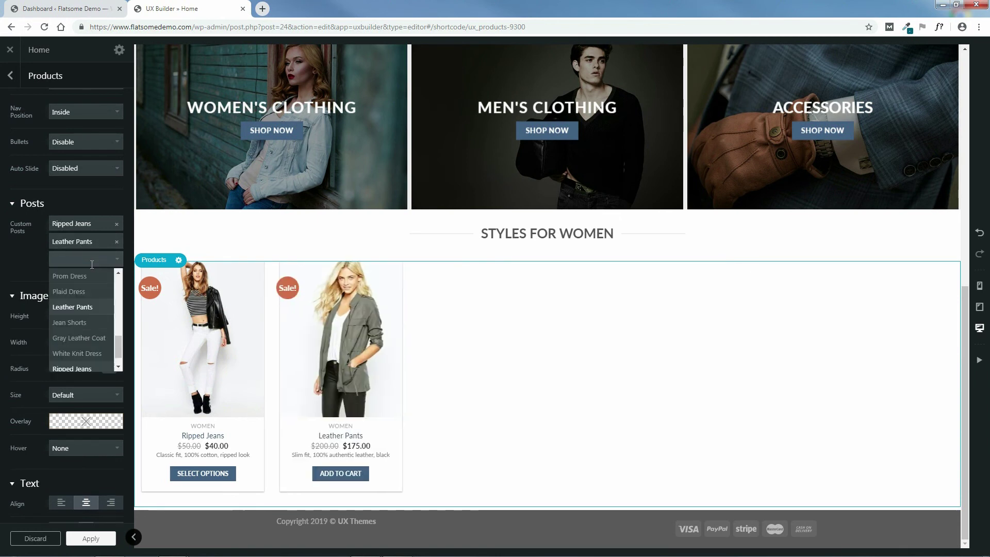
left_click(85, 277)
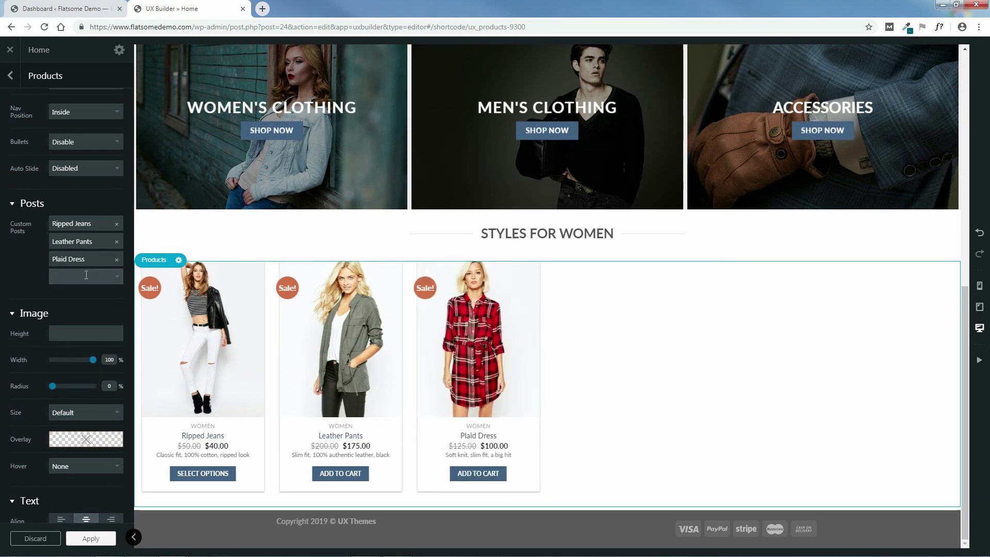
Step: Remove the custom posts Ripped Jeans, Leather Pants and Plaid Dress, and filter the products slider by the Women category
left_click(117, 226)
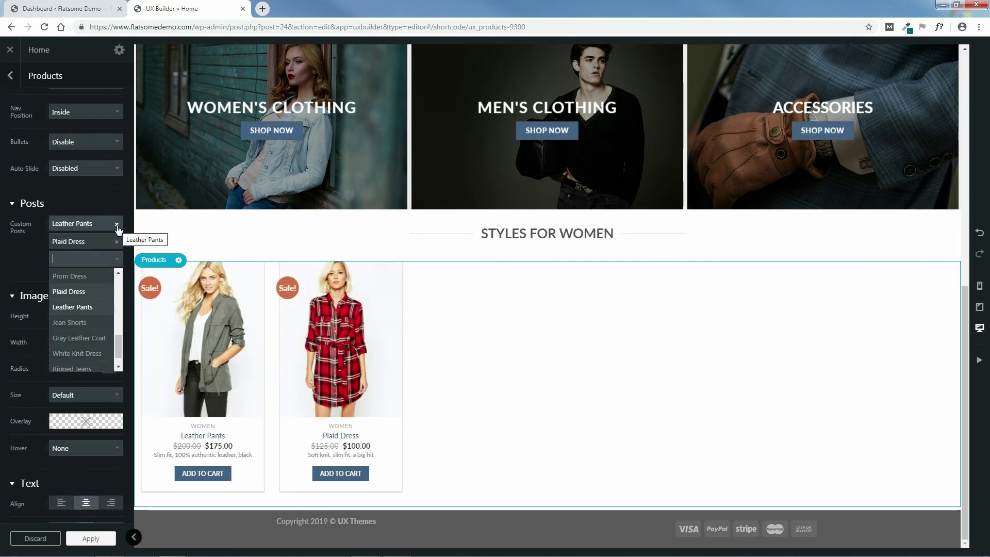
left_click(117, 225)
left_click(117, 226)
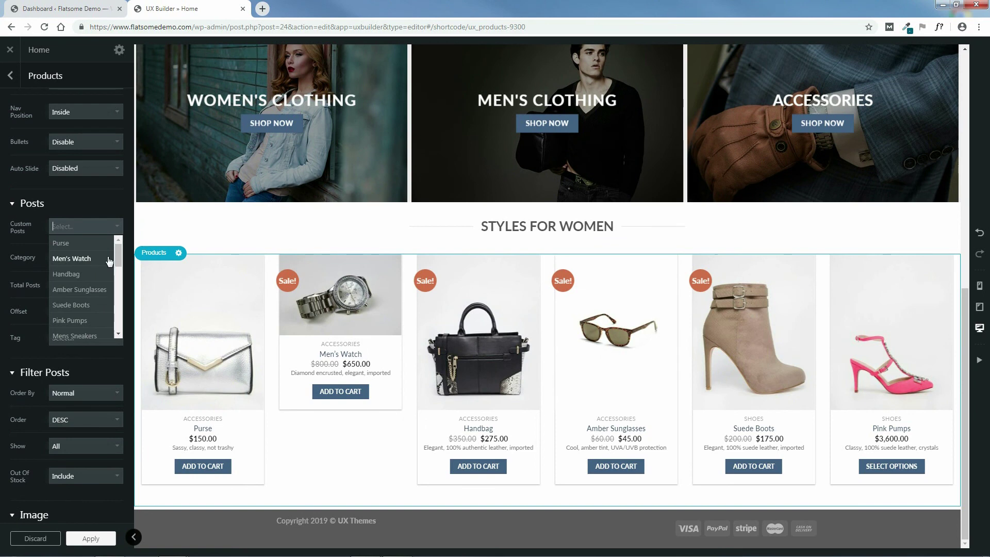
left_click(126, 262)
left_click(82, 257)
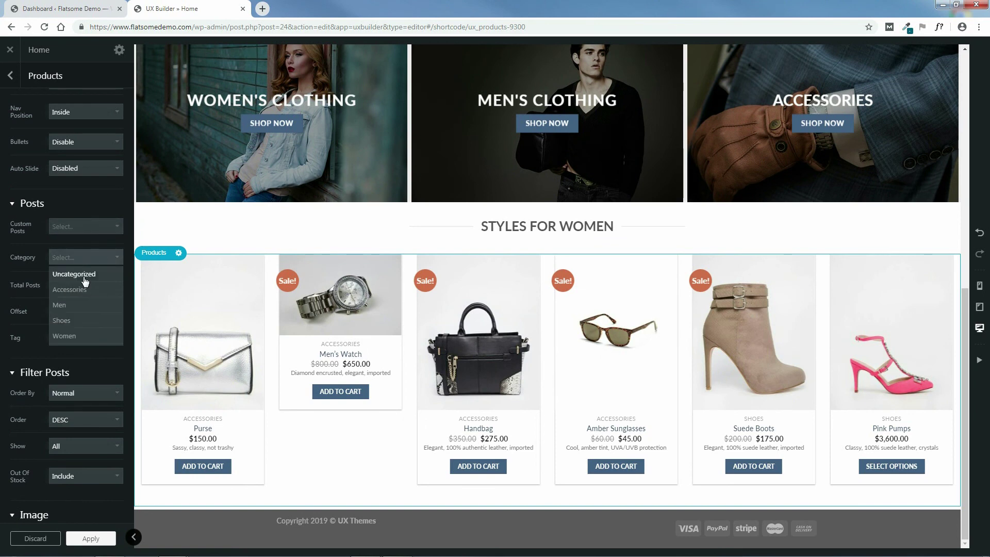
left_click(66, 336)
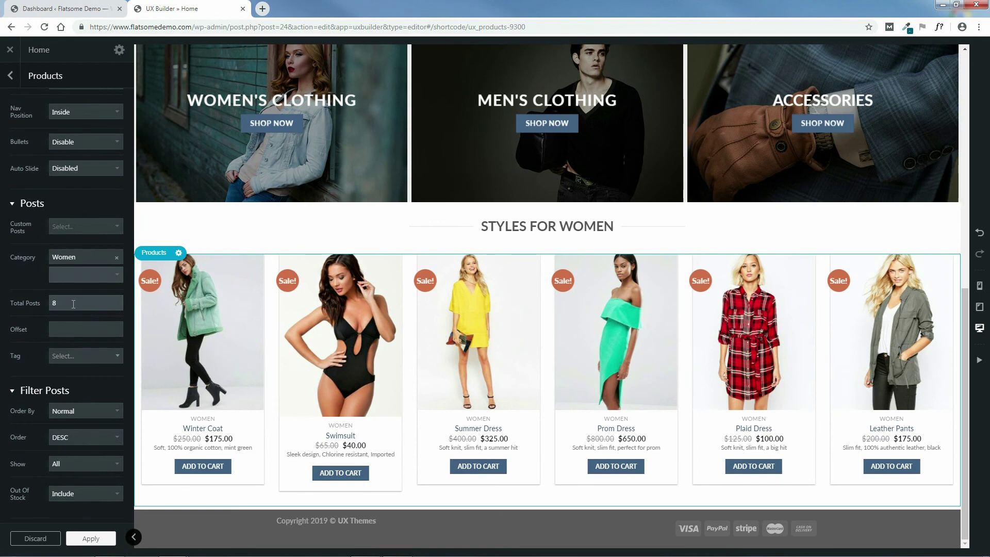
Step: Set the products slider's total posts to 12 and page through the slides to check them
double_click(53, 304)
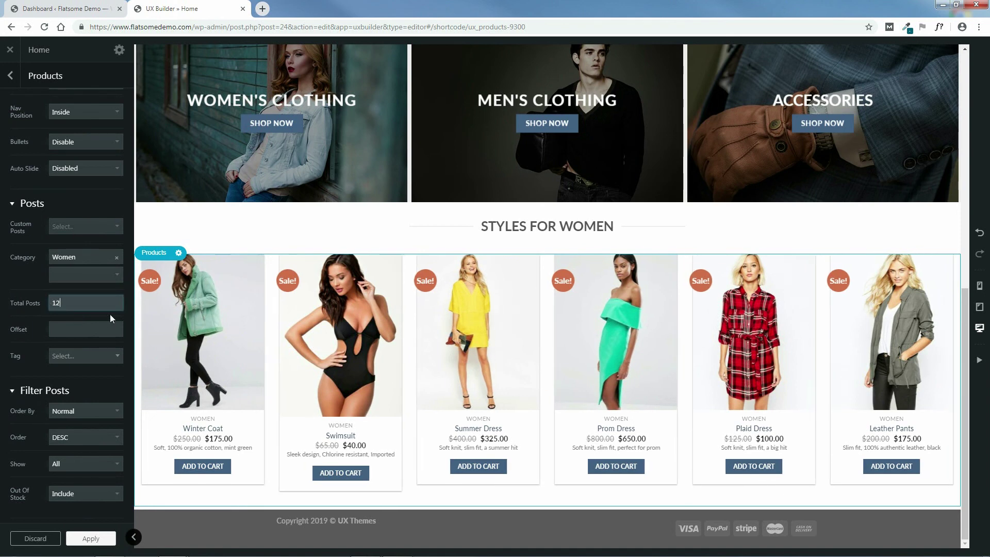
left_click(934, 337)
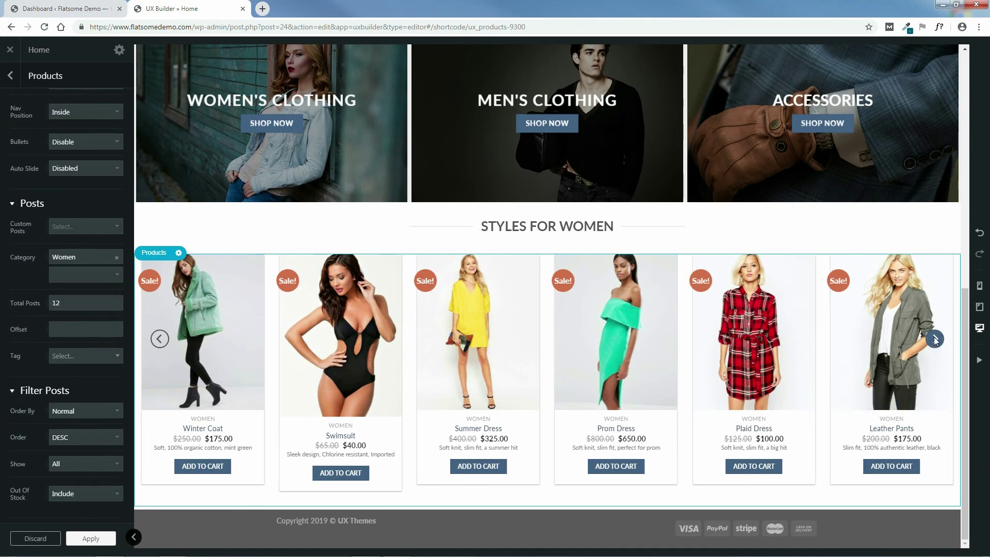
left_click(934, 338)
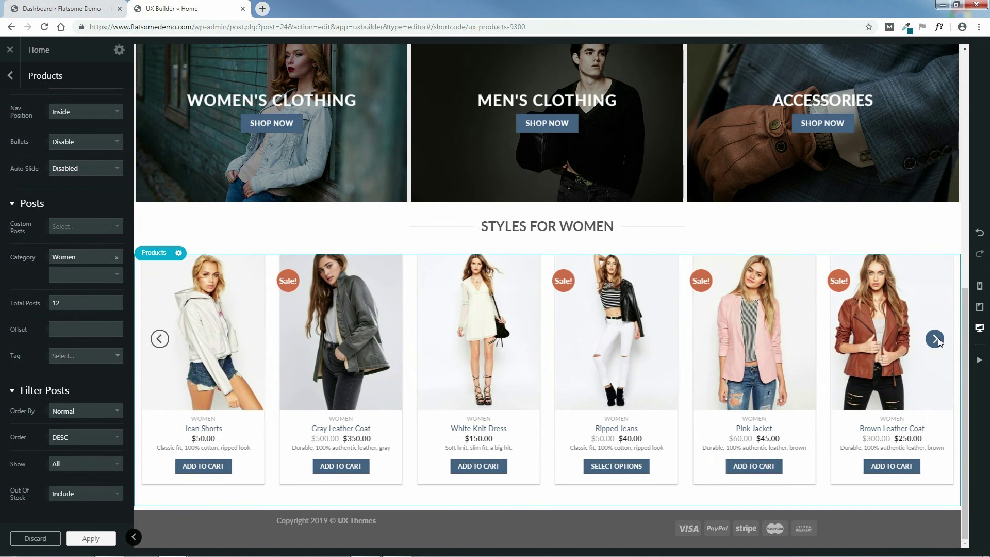
left_click(936, 342)
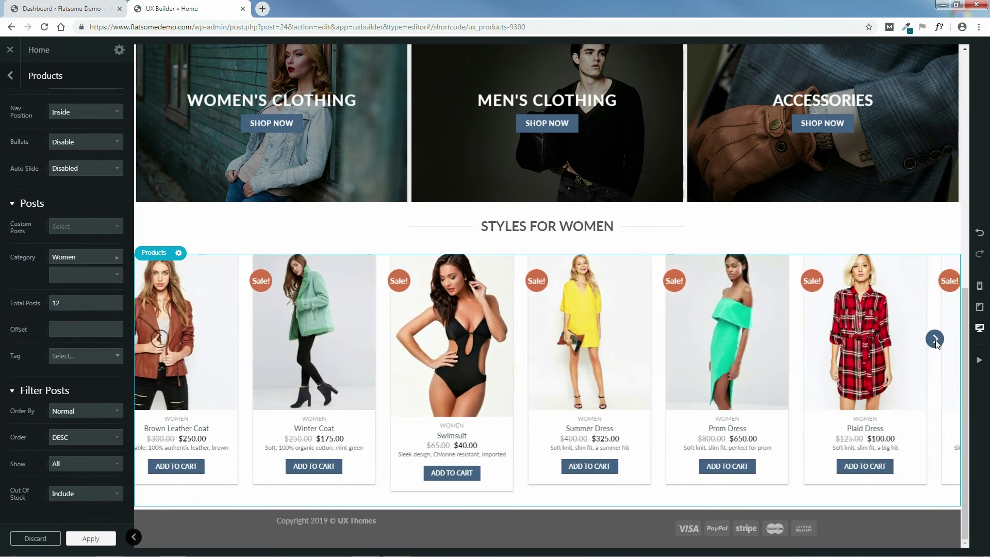
left_click(86, 330)
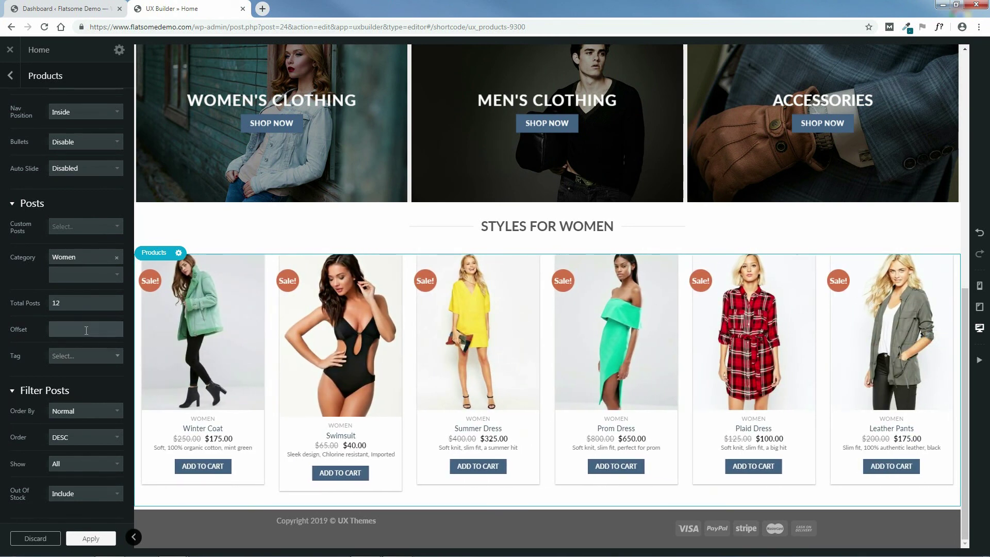
left_click(91, 360)
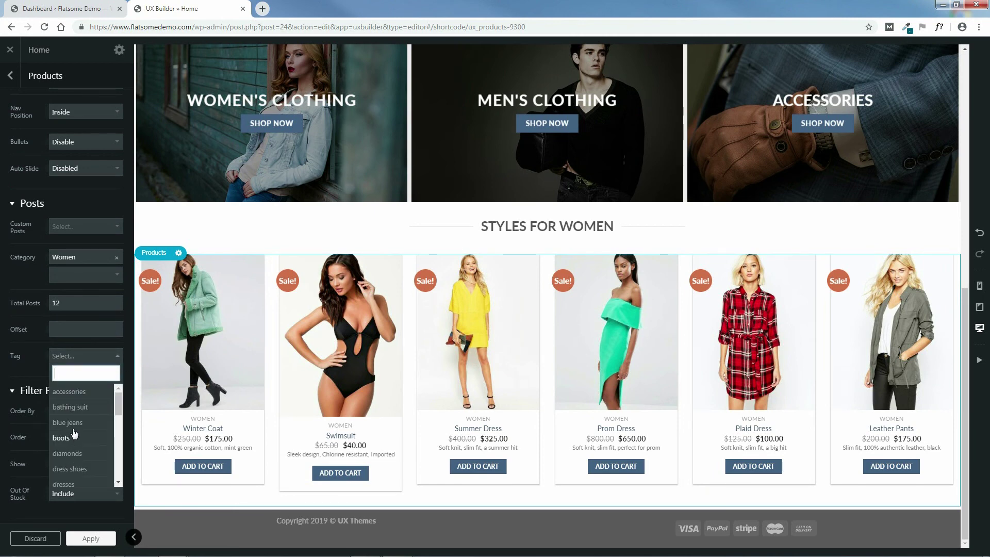
left_click(128, 378)
Step: Try ordering the slider's products by Title, in descending and in ascending order
scroll(125, 379, "down", 1)
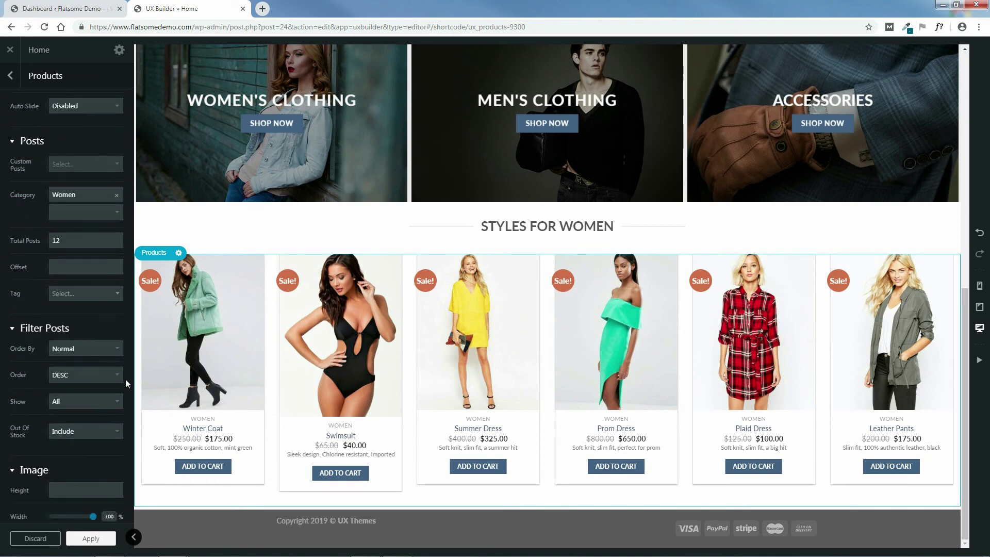
scroll(126, 379, "down", 4)
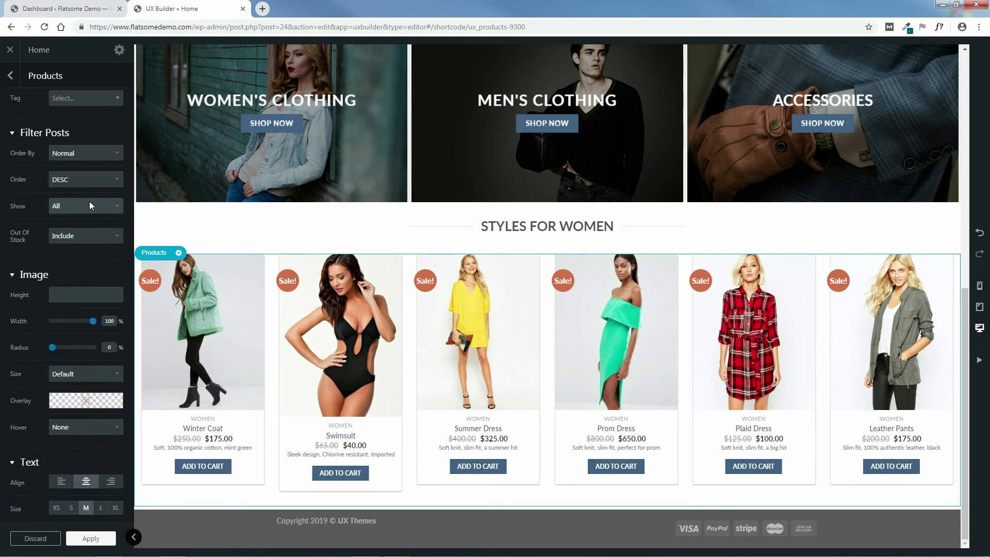
left_click(91, 153)
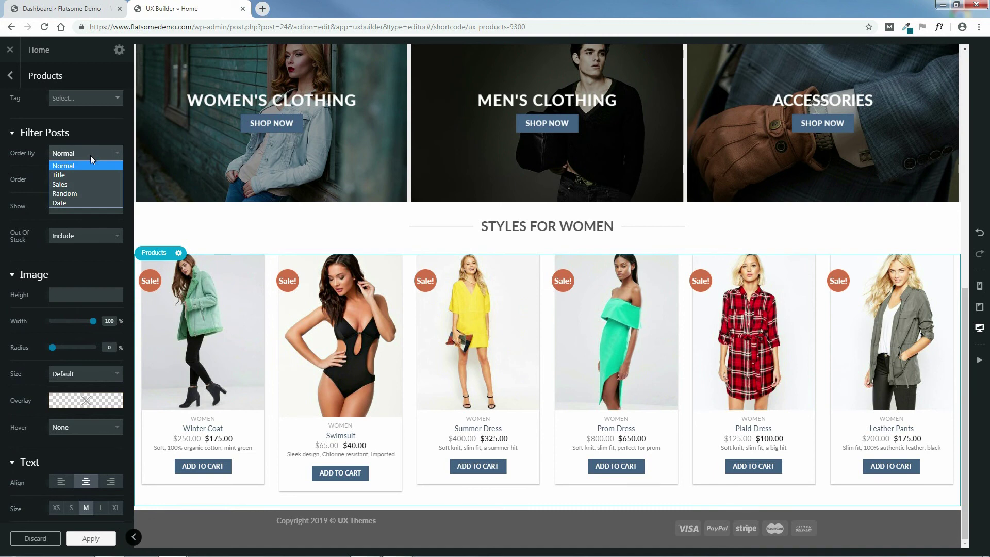
left_click(71, 174)
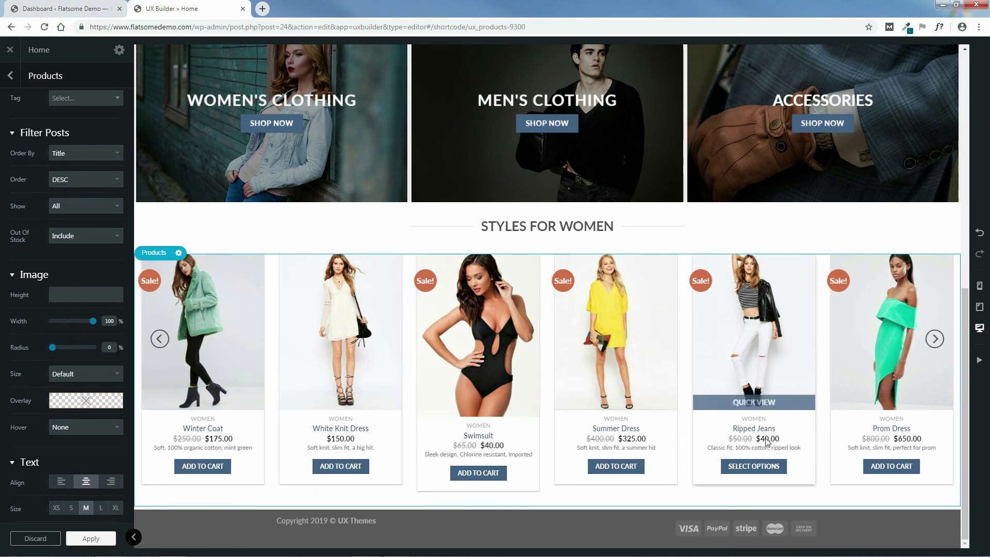
left_click(74, 176)
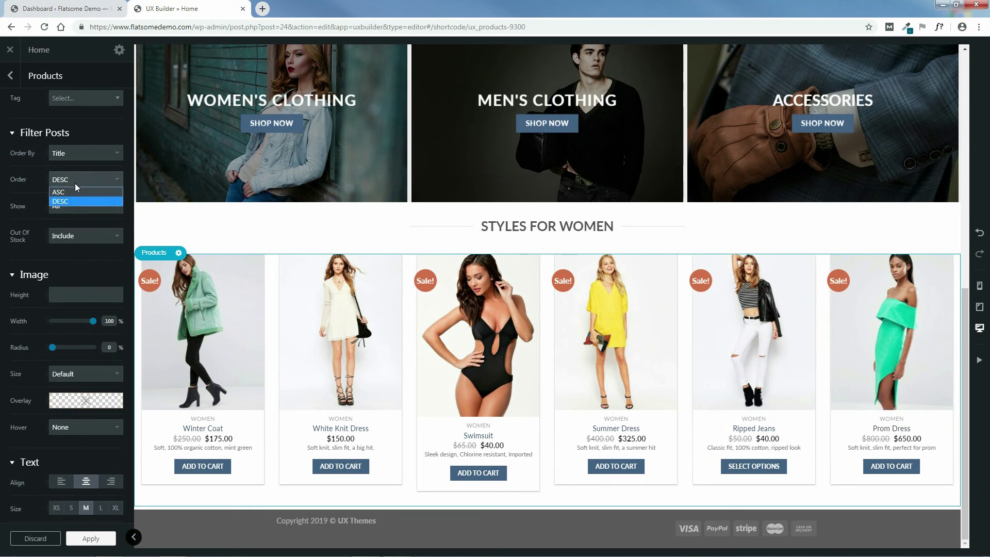
left_click(74, 190)
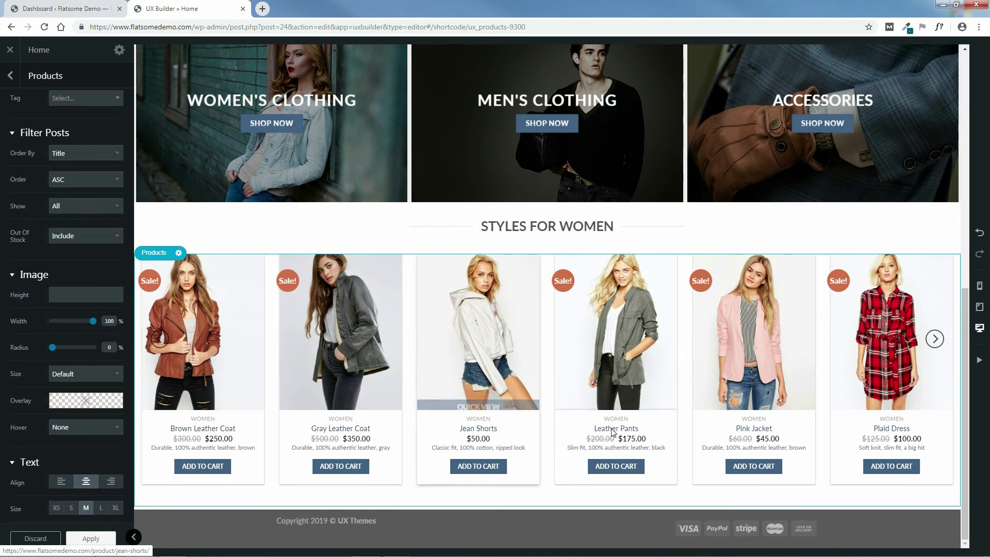
Step: Try ordering the products by Sales in ascending and descending order, and set the ordering back to Normal with DESC
left_click(76, 154)
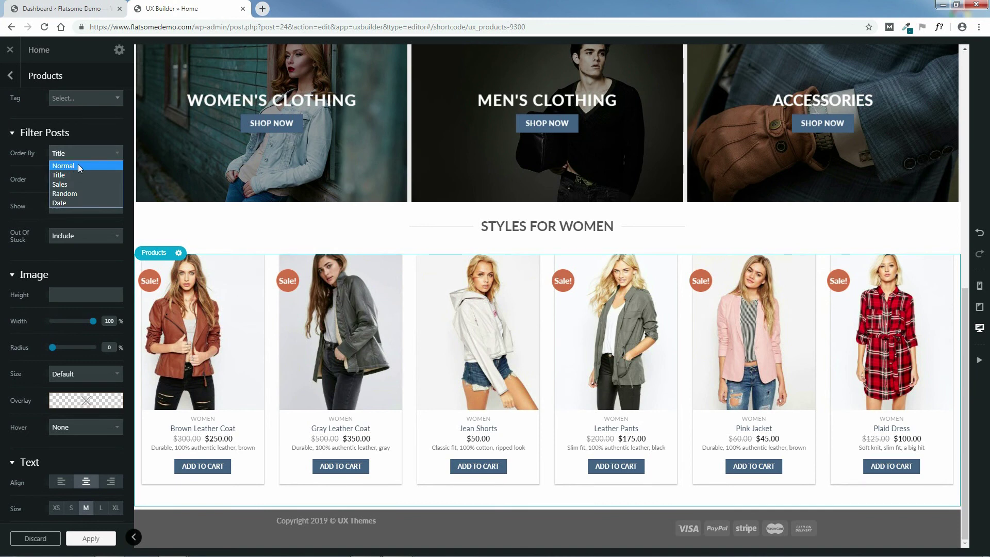
left_click(70, 184)
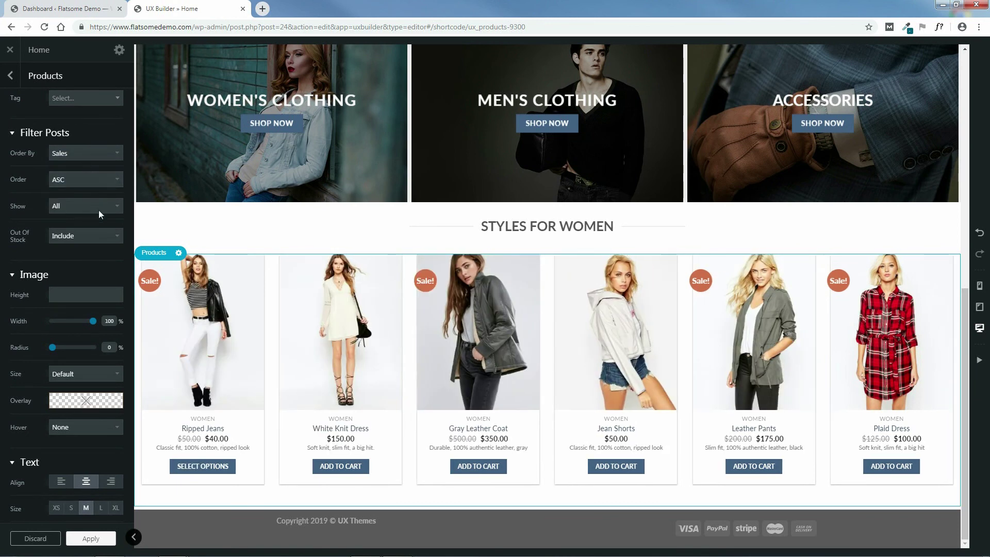
left_click(63, 178)
left_click(70, 201)
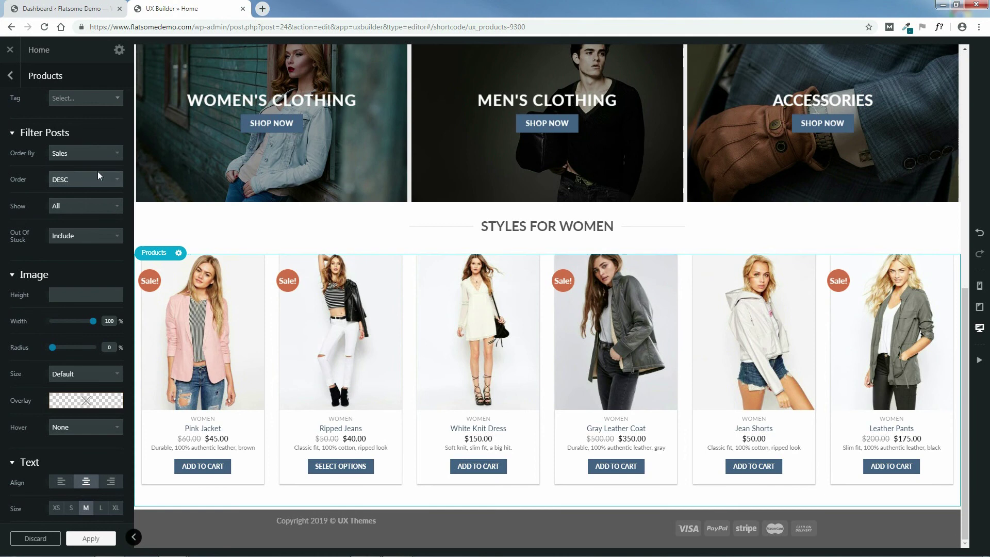
left_click(85, 154)
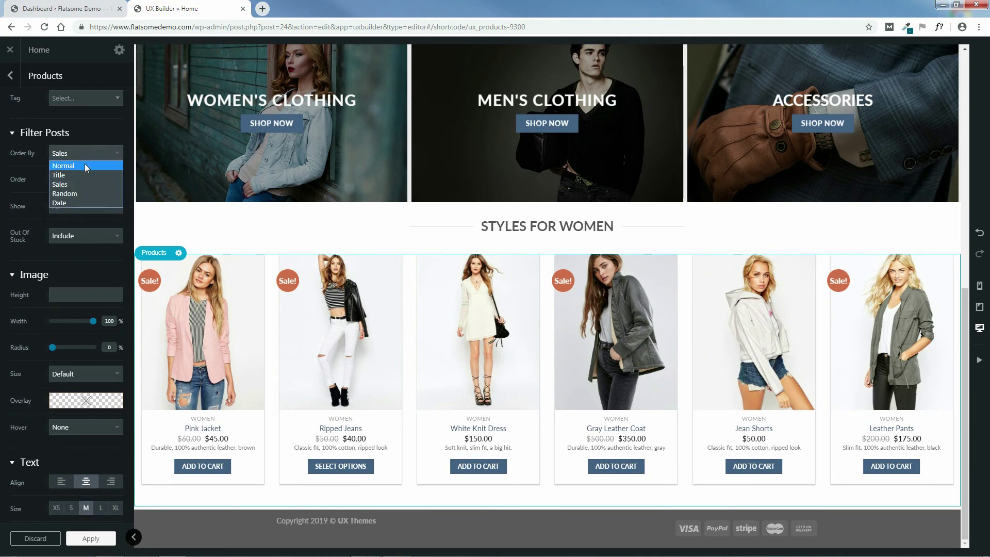
left_click(84, 166)
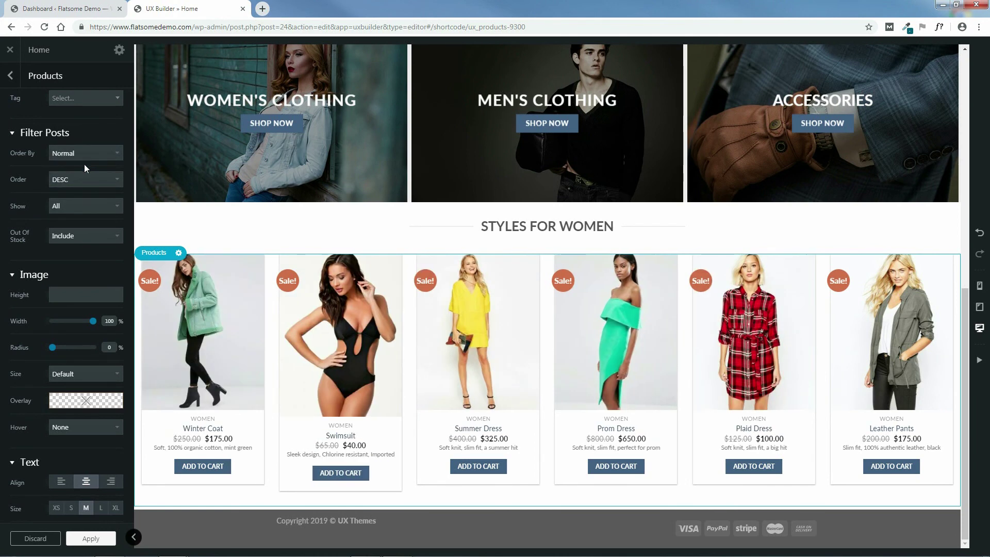
Step: Try showing only Featured and only On Sale products in the slider, and set the filter back to All
left_click(73, 205)
left_click(72, 228)
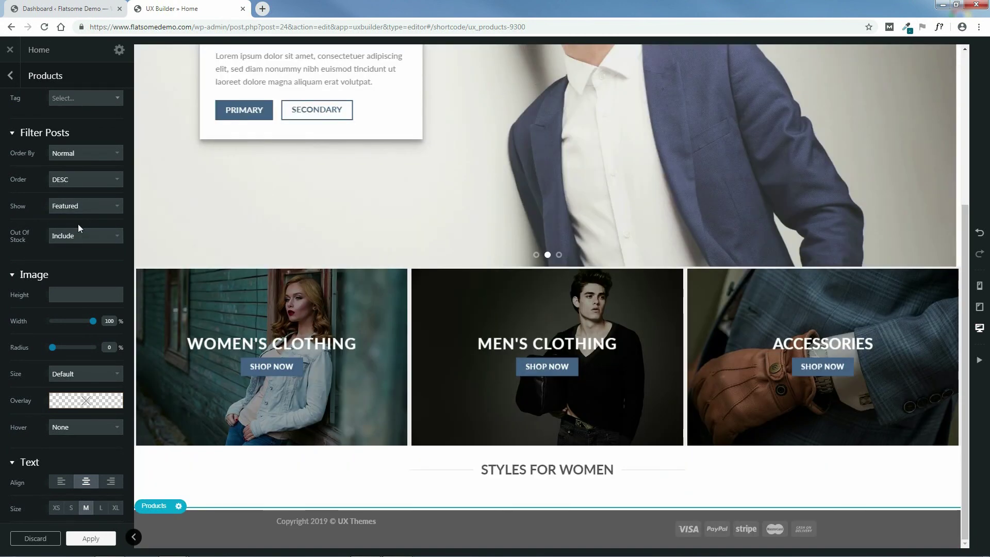
left_click(70, 209)
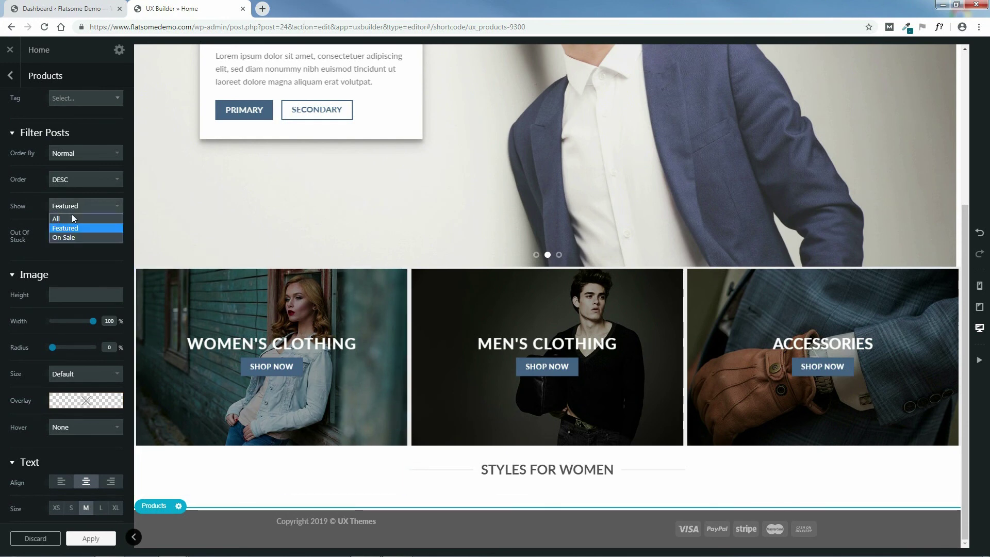
left_click(75, 238)
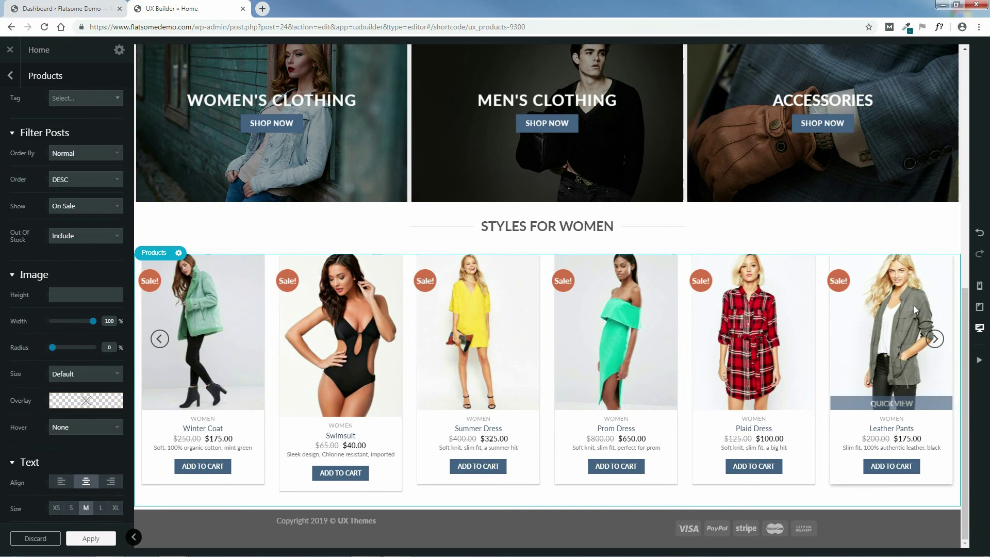
left_click(934, 340)
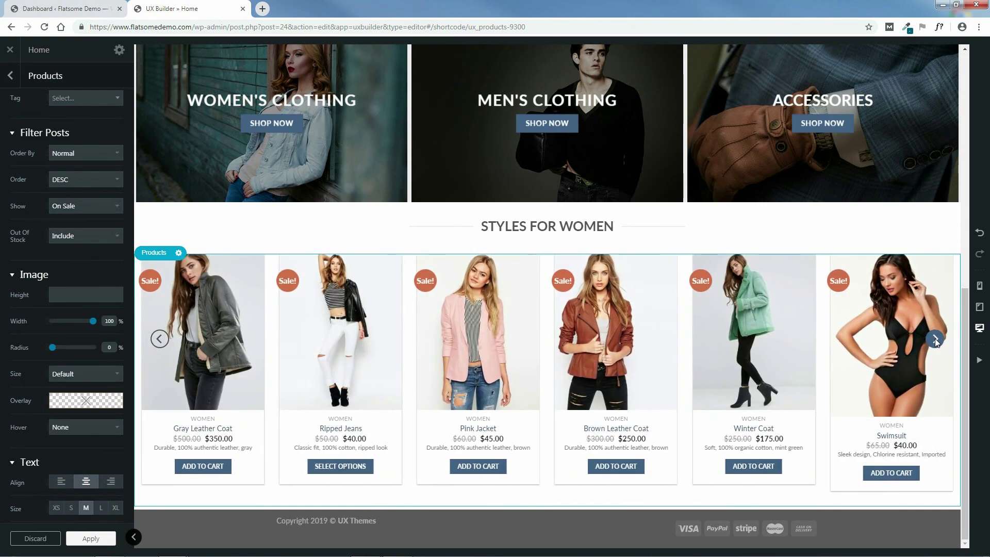
left_click(934, 339)
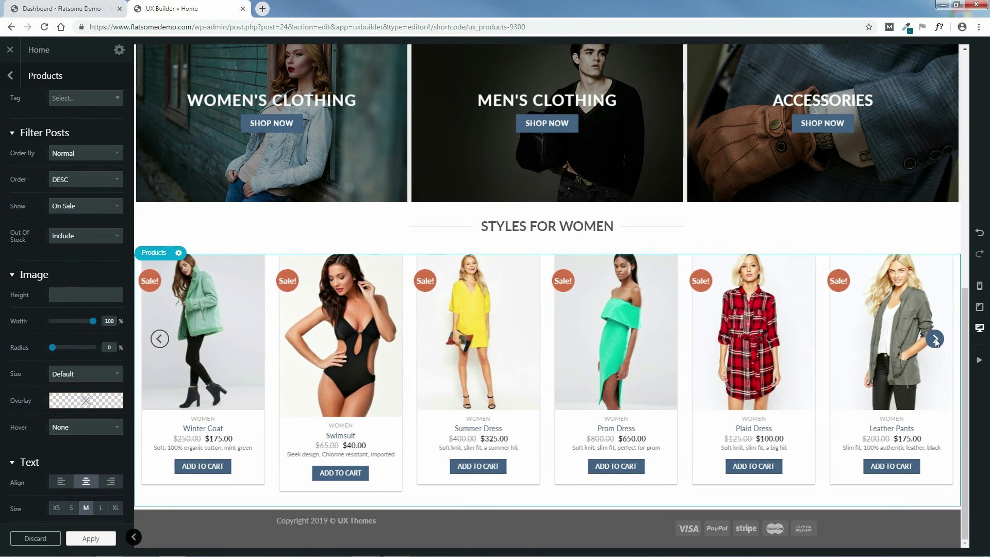
left_click(85, 203)
left_click(80, 218)
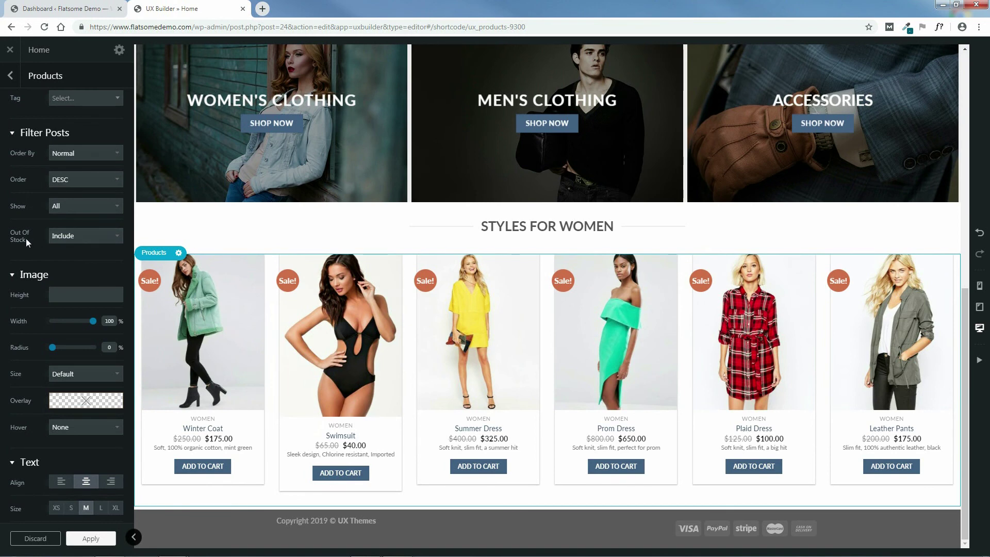
Step: Try excluding out-of-stock products from the slider, and set the option back to Include
left_click(78, 236)
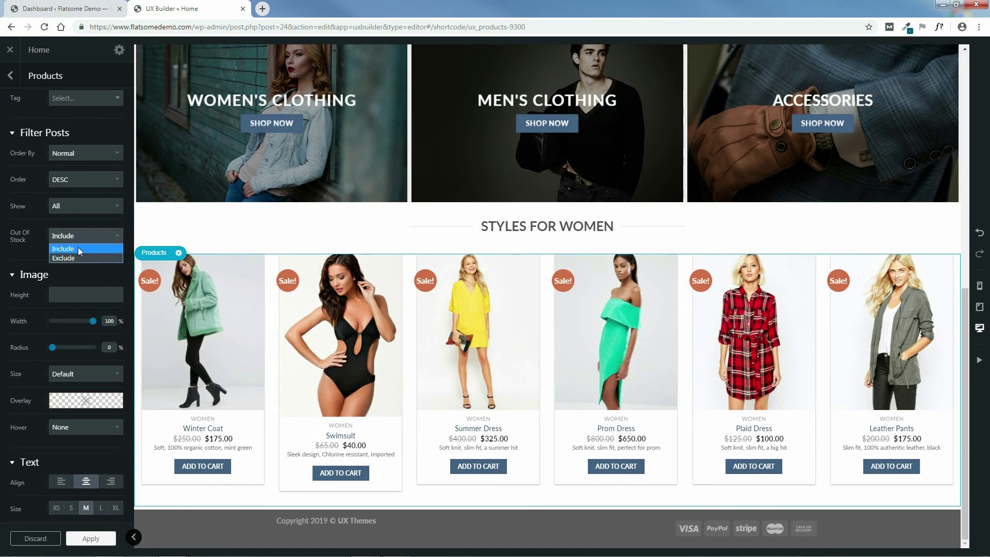
left_click(77, 257)
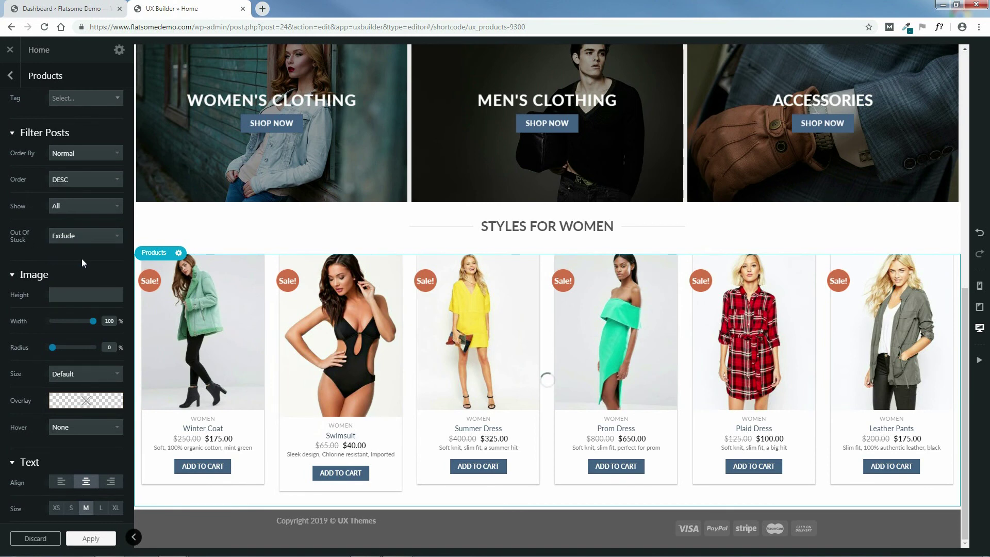
left_click(89, 237)
left_click(83, 249)
Step: Try the 1:1, 2:1, 4:3, 16:9 and 1:2 height presets on the slider's product images
mouse_move(70, 296)
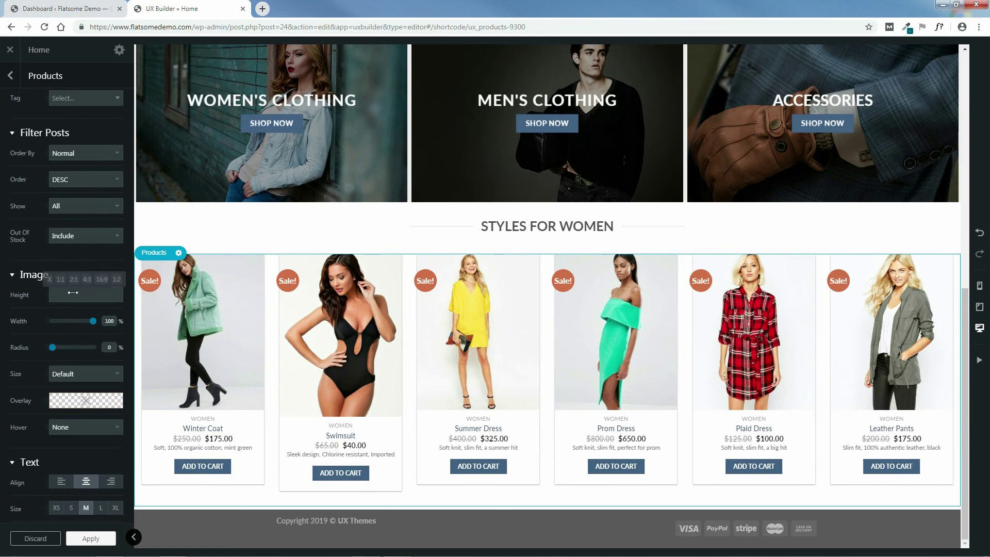
left_click(61, 280)
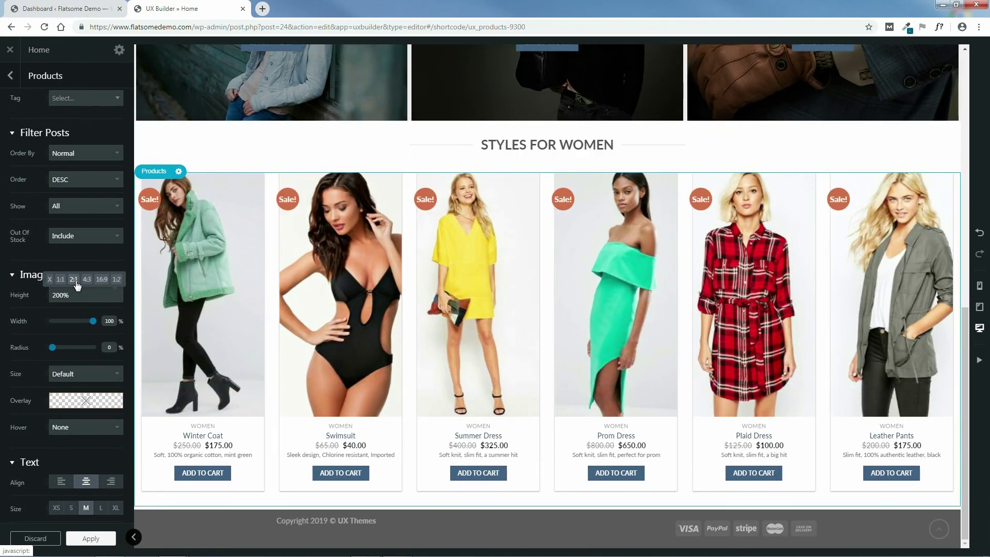
left_click(87, 279)
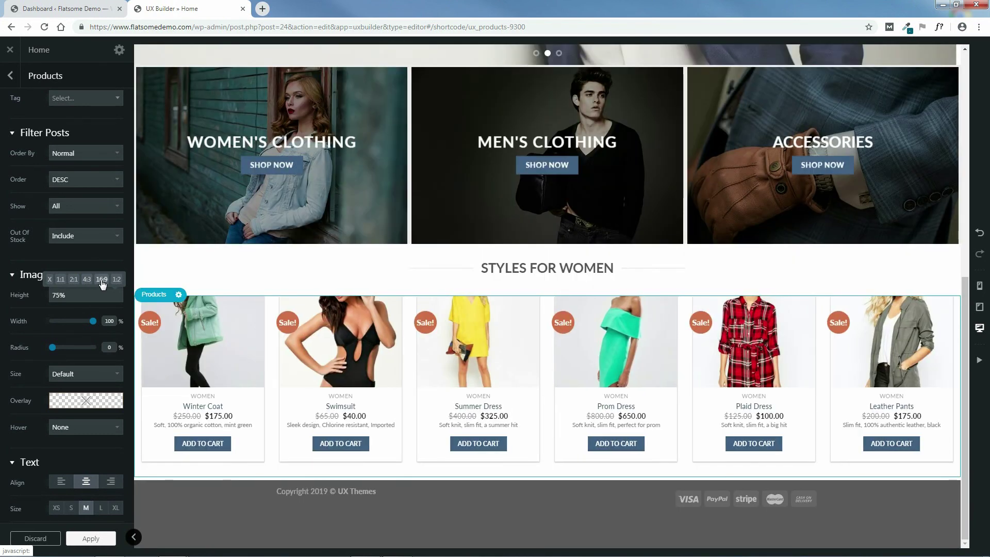
left_click(102, 281)
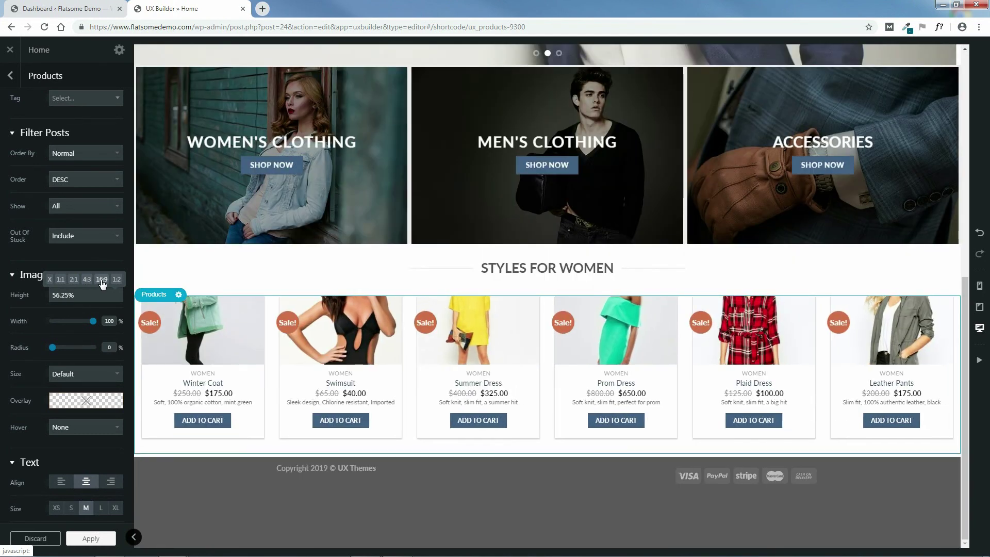
left_click(117, 279)
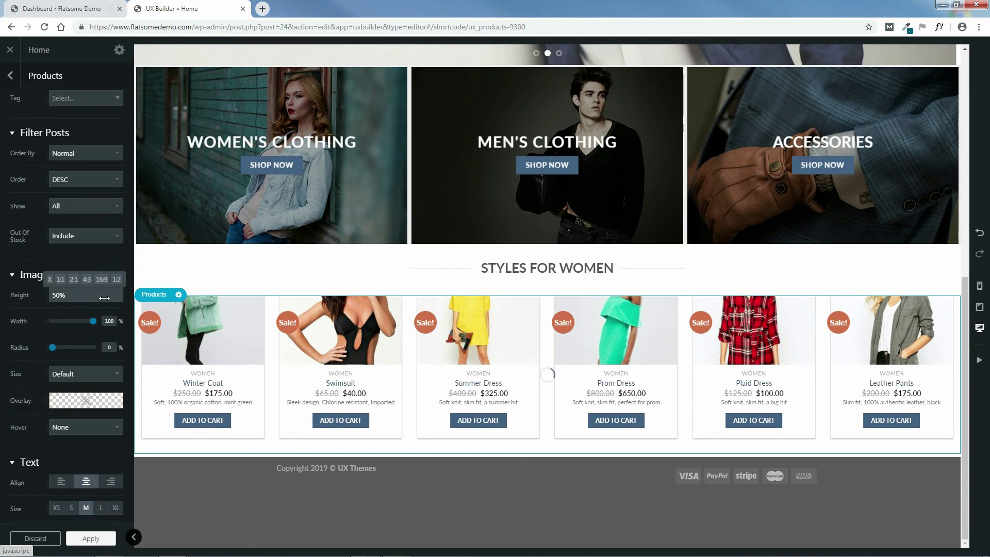
Step: Set the height of the slider's product images to a custom value of 80%
left_click(101, 280)
double_click(84, 298)
type("70%")
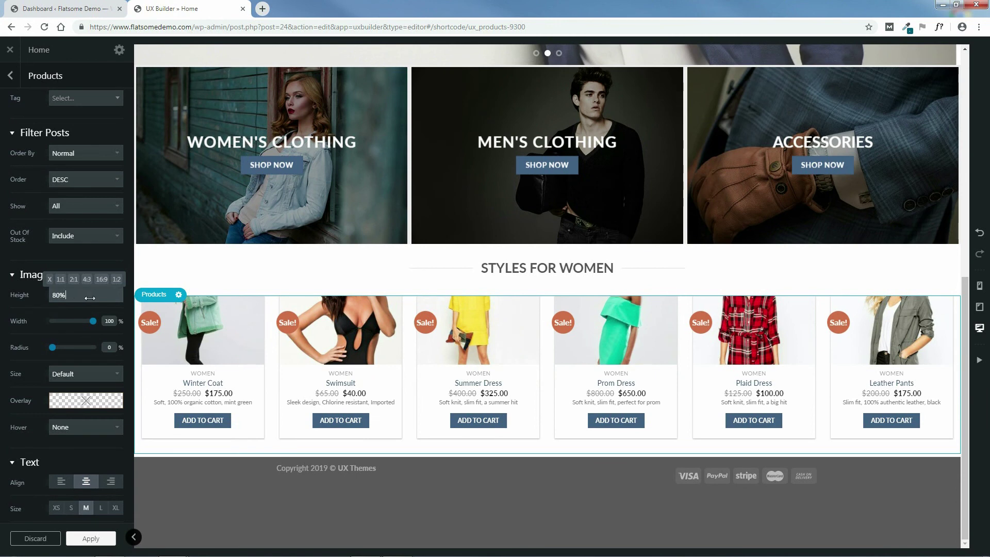
Step: Try larger custom heights of 93%, 117% and 135% on the slider's product images, and clear the height value
left_click_drag(108, 298, 130, 299)
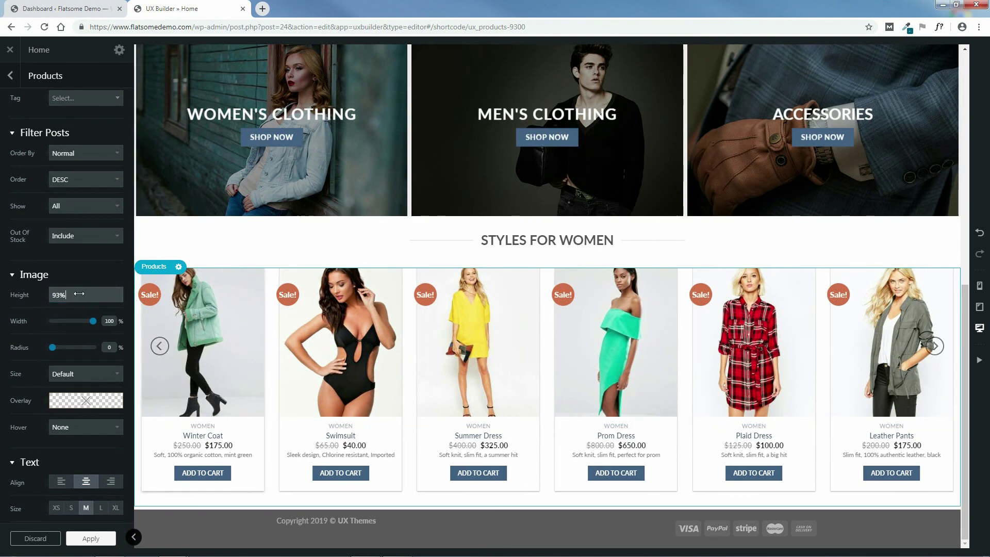
left_click_drag(143, 299, 113, 296)
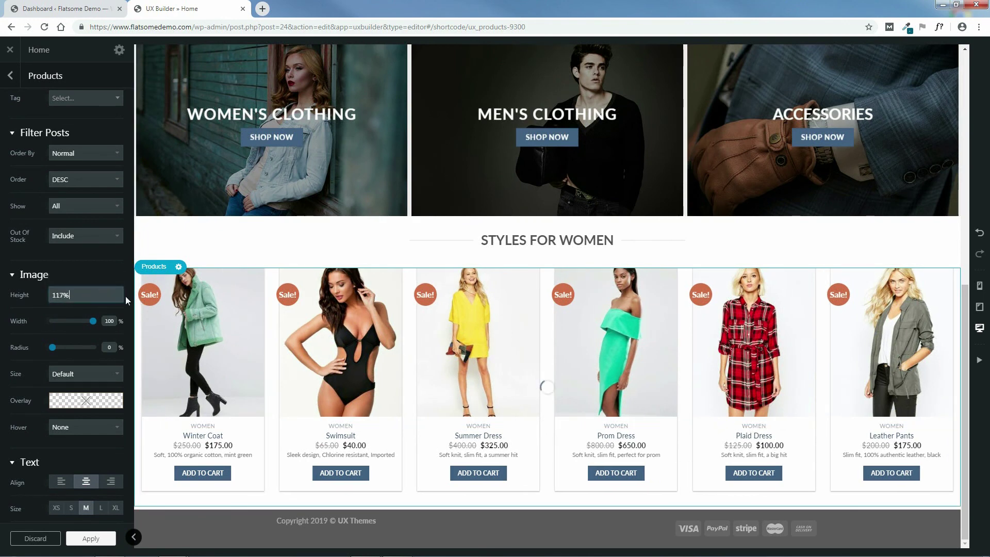
left_click_drag(60, 294, 78, 298)
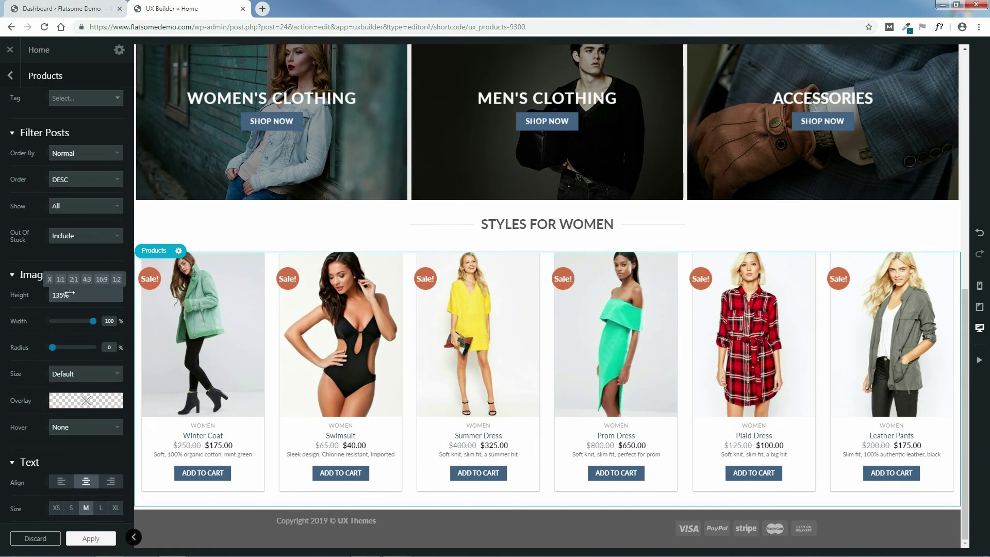
left_click(50, 279)
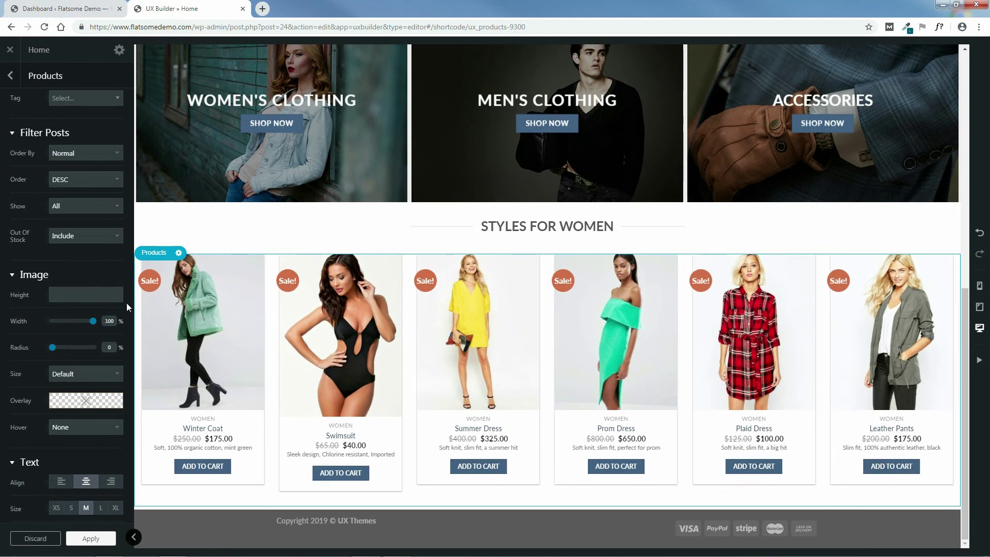
Step: Try rounding the product images' corners with a 16% and a larger radius, and set the radius back to 0%
left_click_drag(92, 321, 100, 341)
left_click_drag(54, 349, 59, 349)
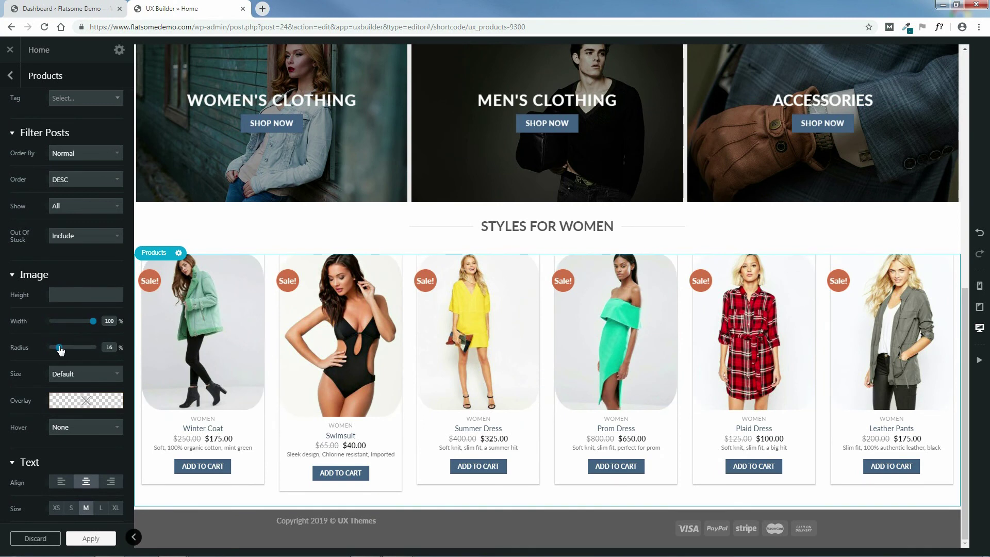
left_click_drag(62, 351, 102, 353)
left_click_drag(93, 351, 49, 353)
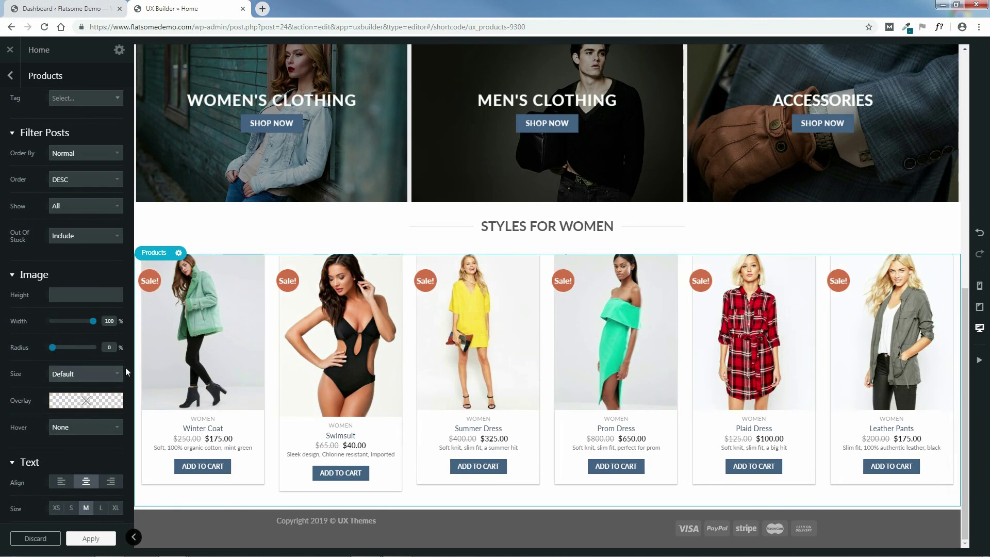
Step: Set the image size of the slider's products to Original
left_click(119, 377)
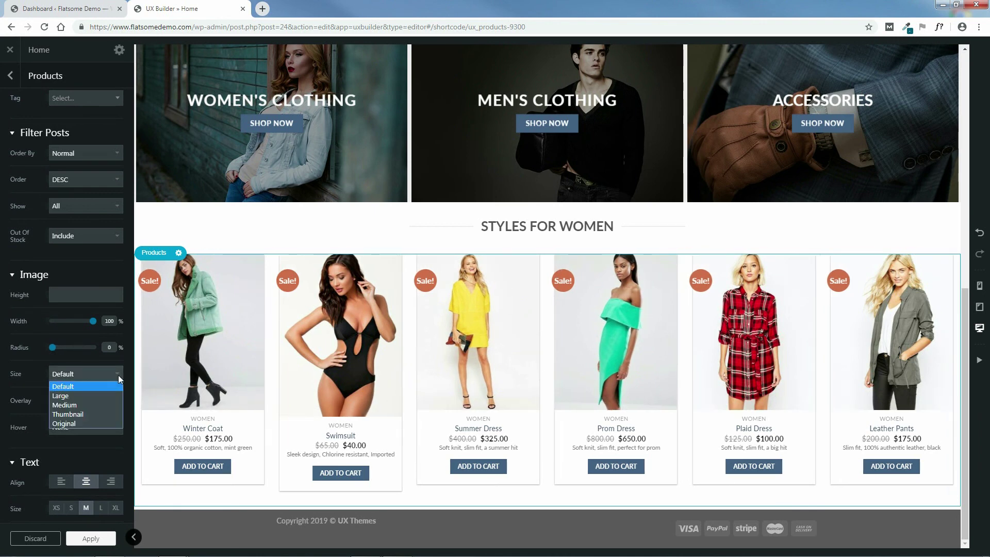
left_click(79, 423)
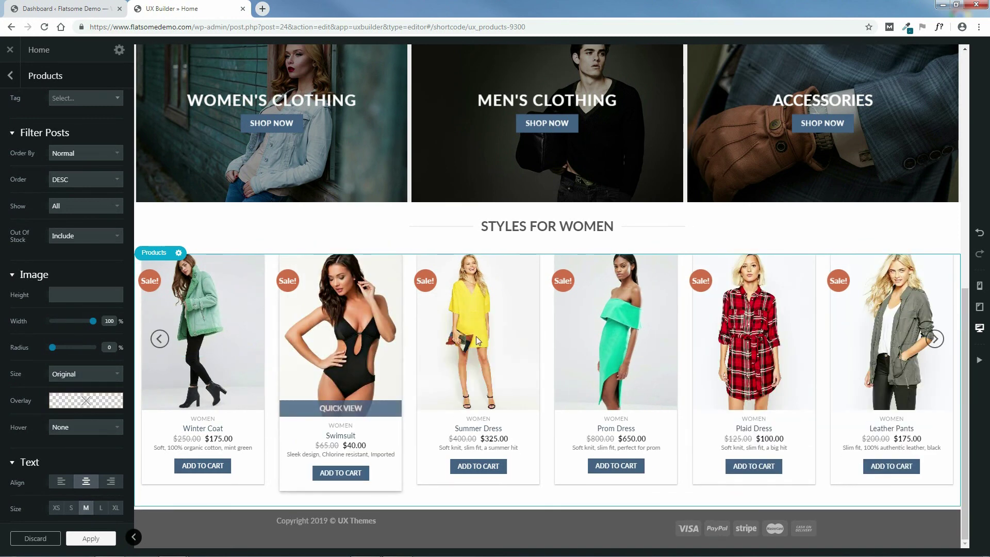
Step: Try the Large and Thumbnail sizes for the product images, and set the size back to Original
scroll(114, 358, "down", 2)
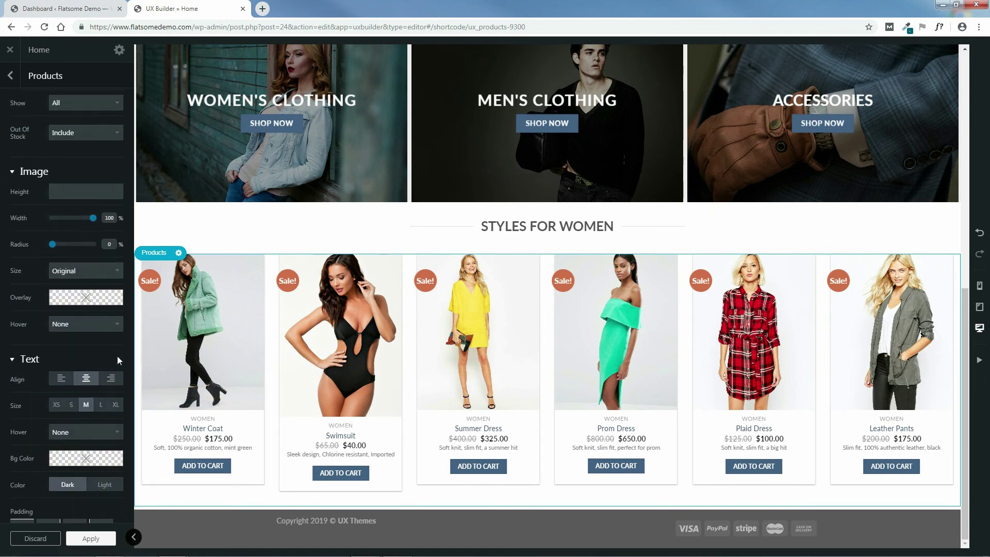
left_click(102, 271)
left_click(73, 295)
left_click(103, 272)
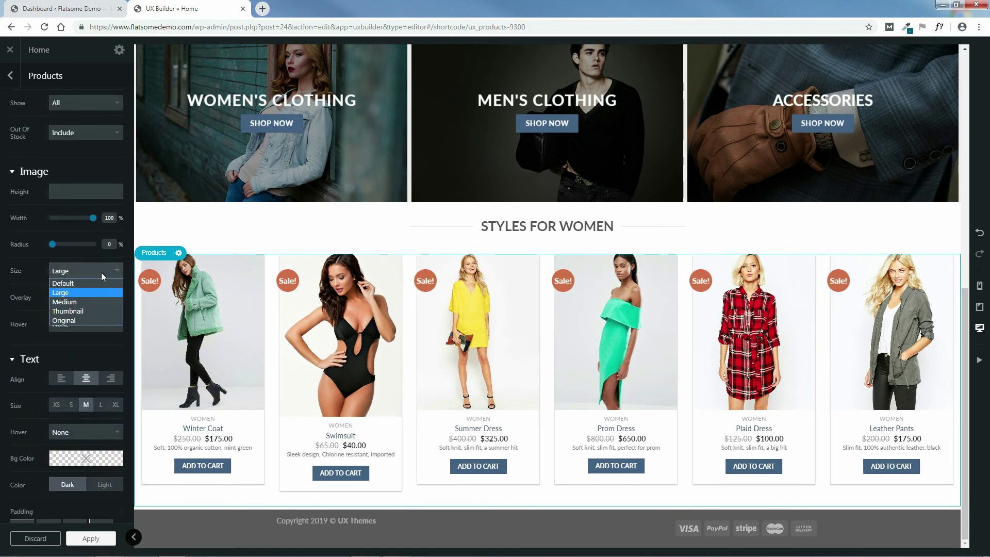
left_click(85, 310)
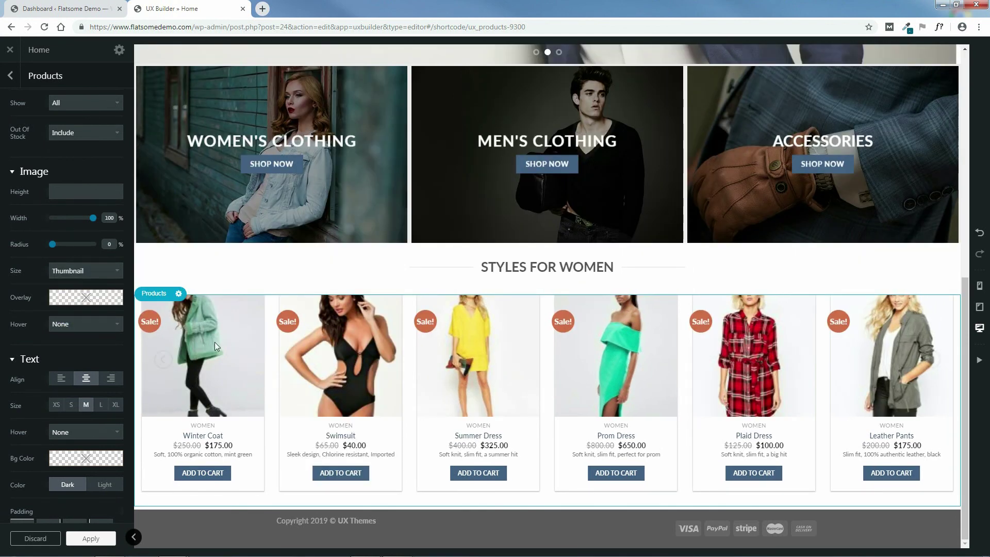
left_click(85, 271)
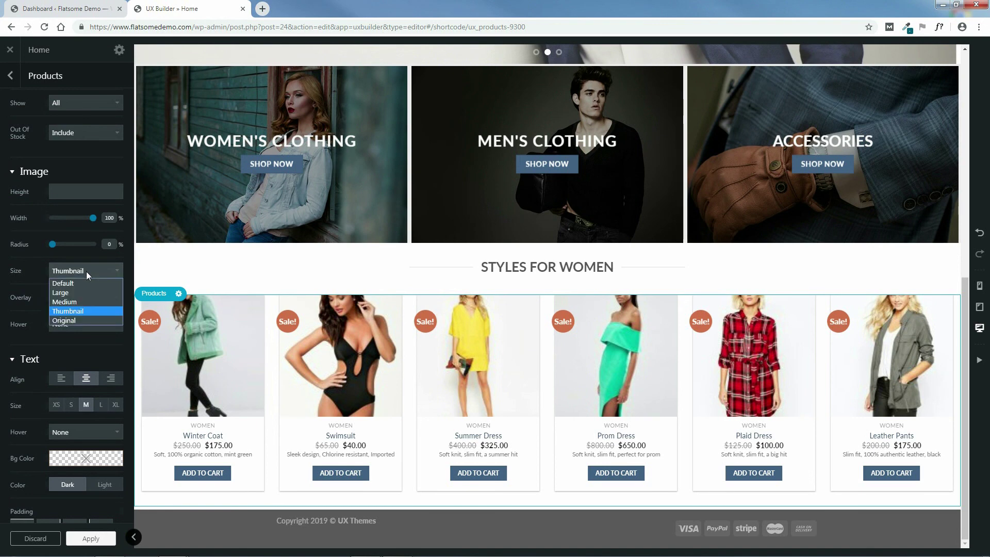
left_click(76, 319)
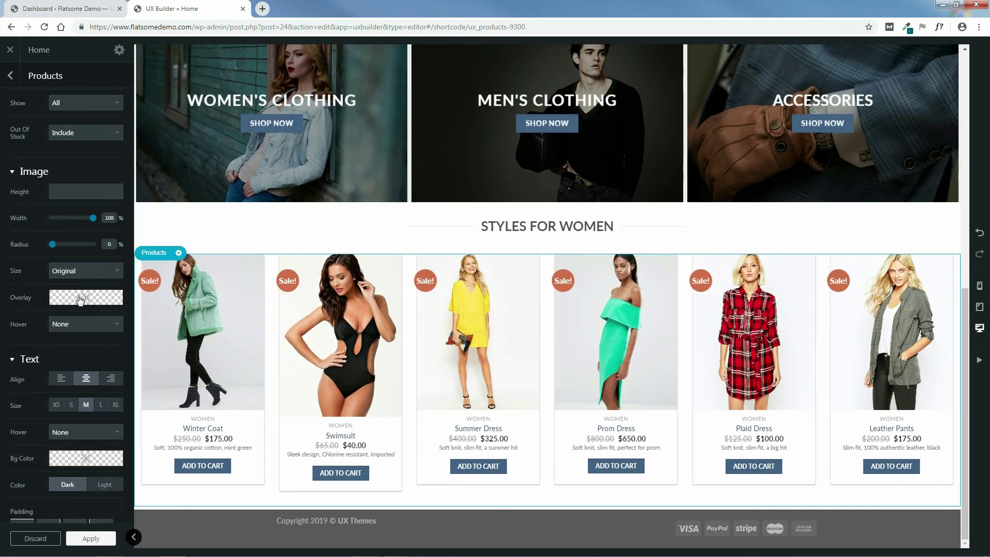
Step: Try the Zoom hover effect with Fade Out as the alternate effect, and preview it on the product images
left_click(94, 323)
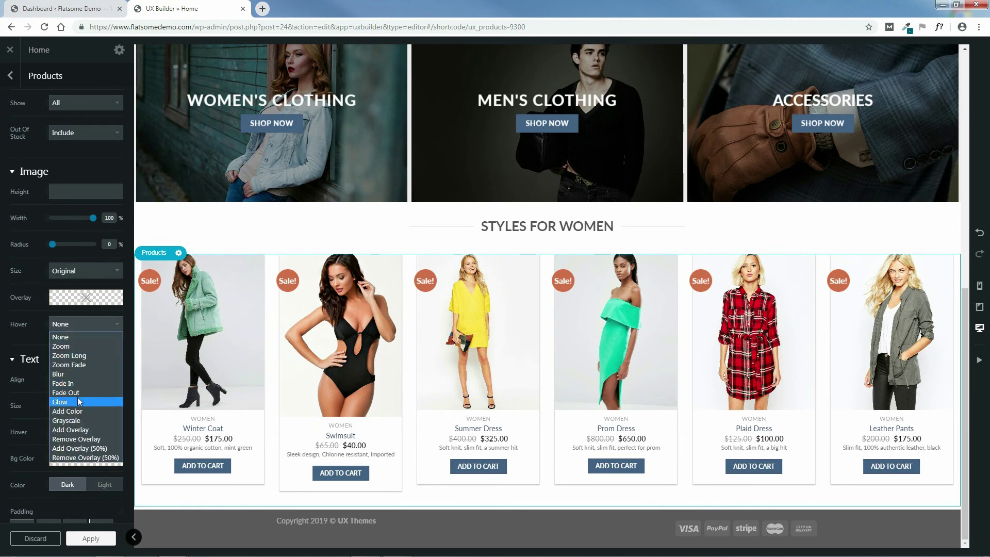
left_click(72, 347)
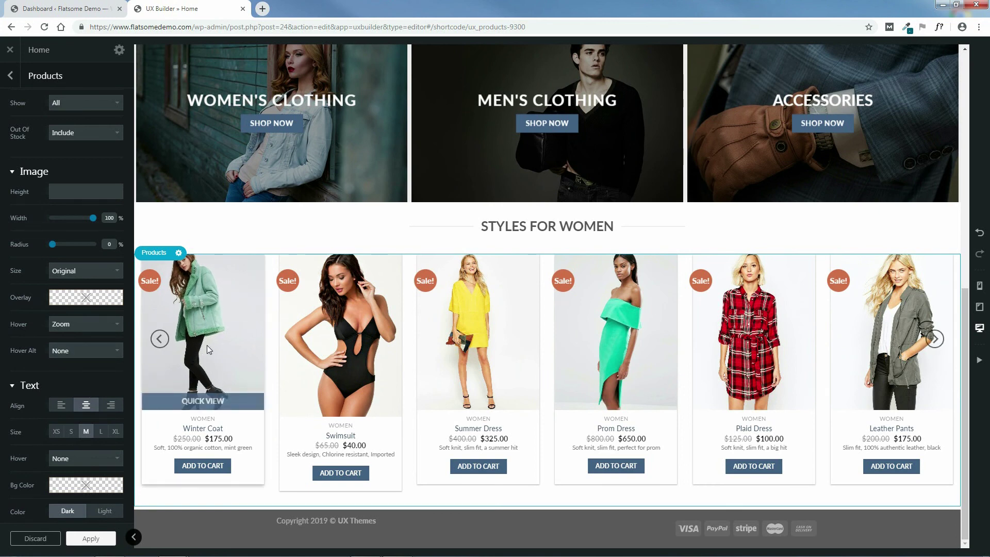
left_click(96, 351)
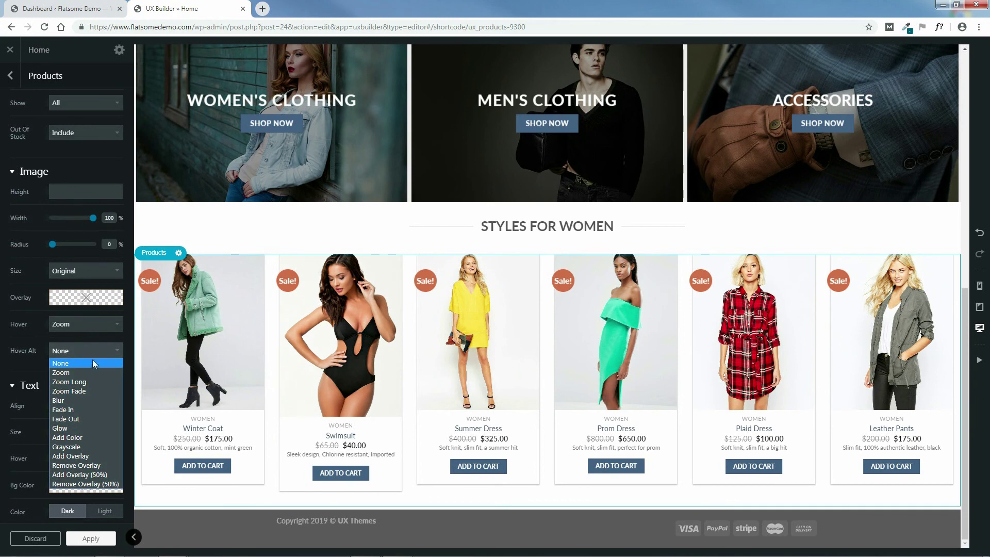
left_click(69, 419)
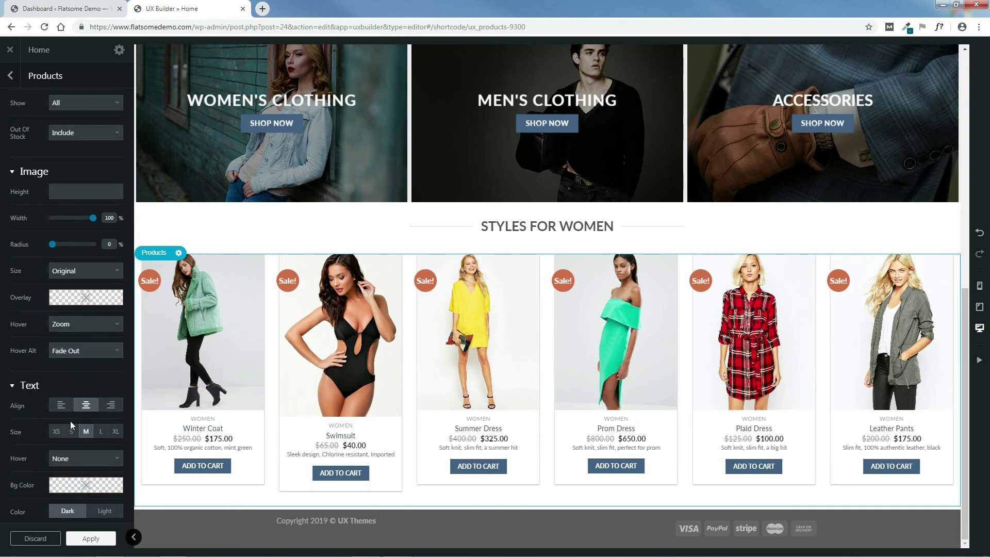
left_click(88, 326)
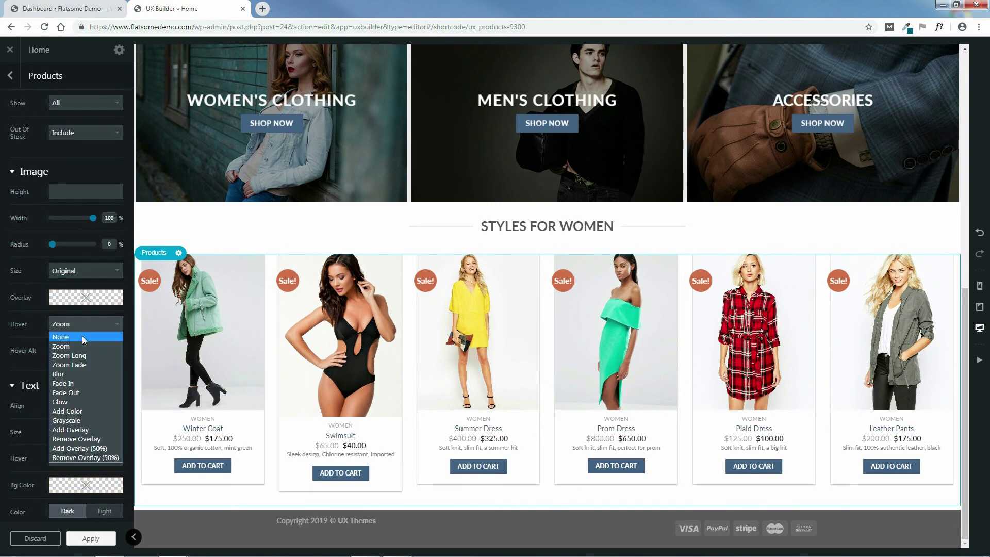
mouse_move(193, 334)
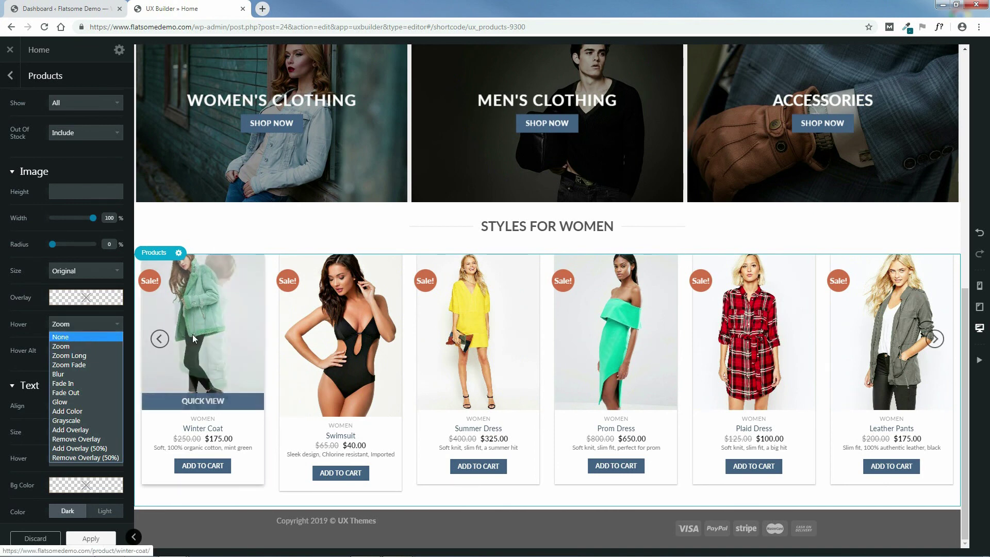
mouse_move(338, 333)
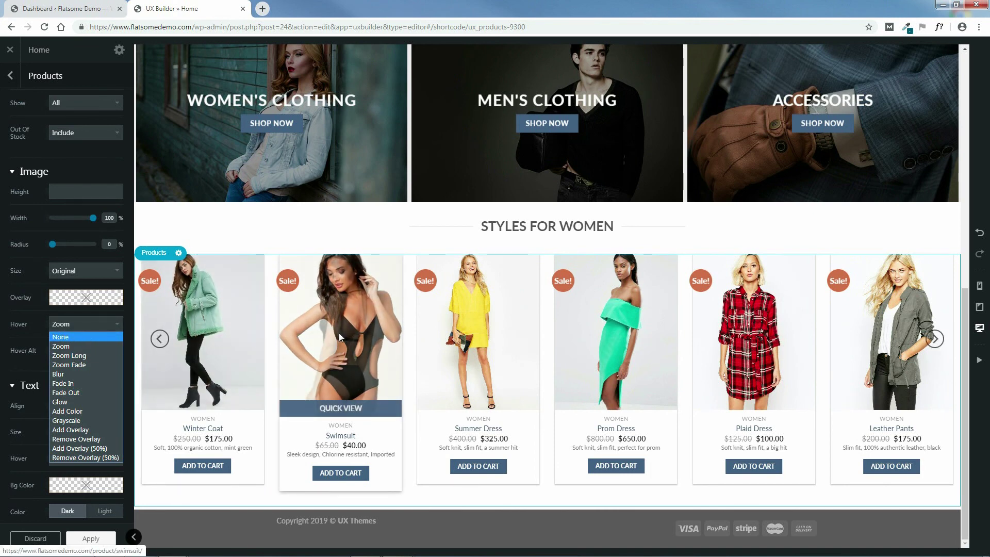
mouse_move(479, 341)
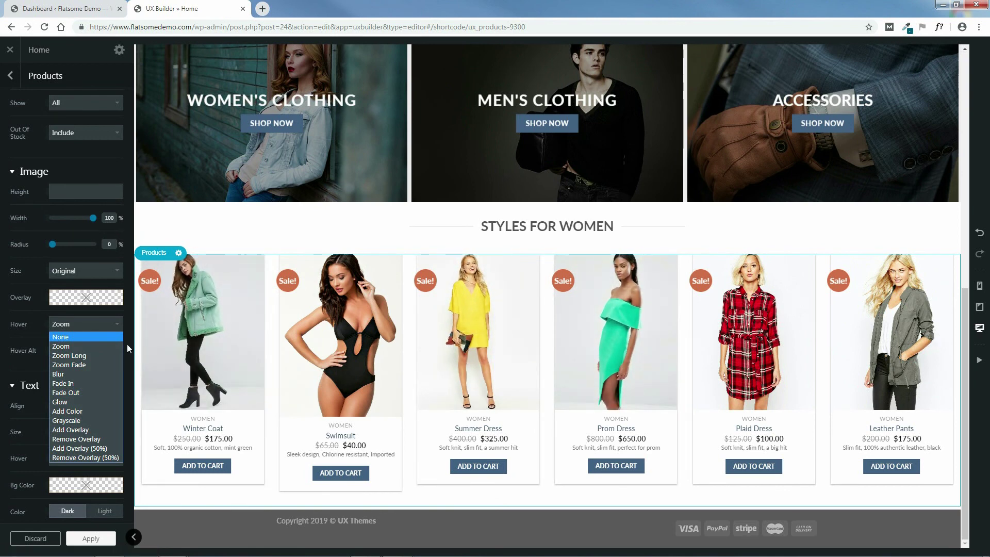
Step: Set the product images' hover effect back to None
left_click(58, 329)
left_click(69, 345)
left_click(69, 361)
left_click(78, 330)
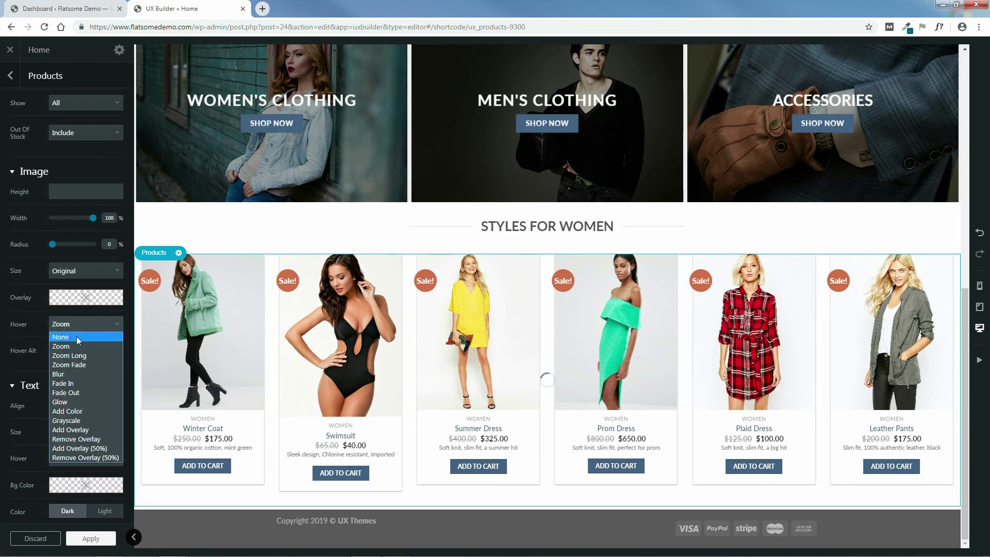
left_click(76, 336)
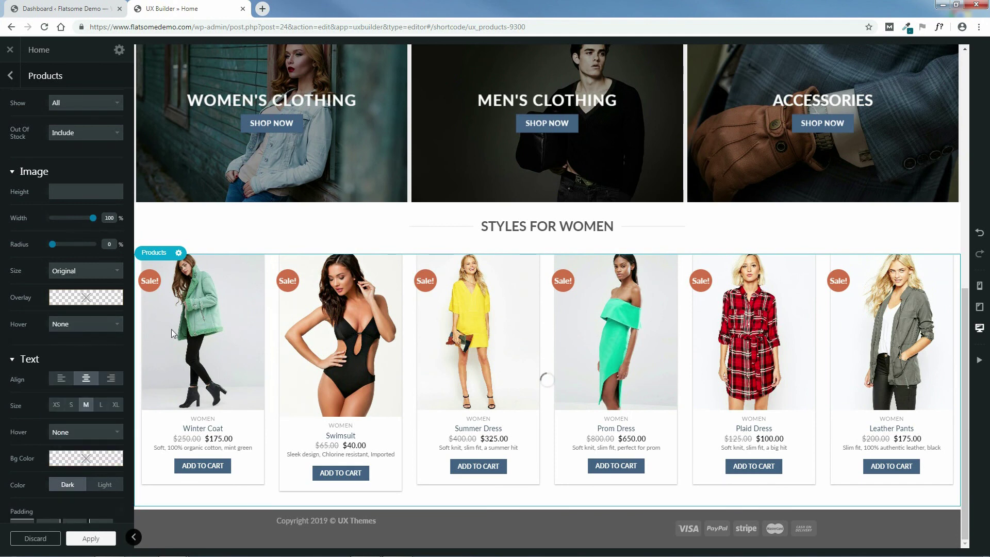
left_click(83, 326)
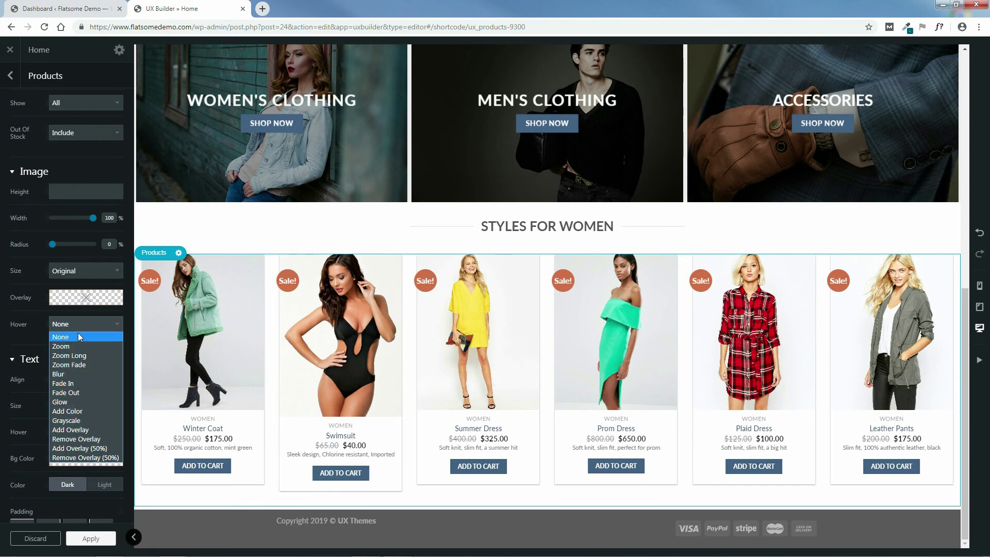
left_click(129, 316)
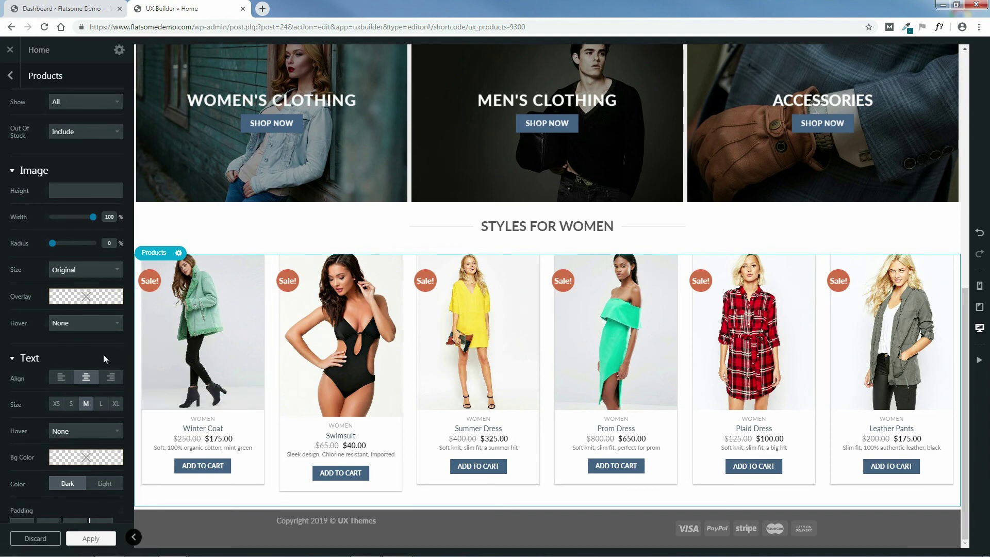
Step: Try left and right alignment for the product text, and set it back to centered
scroll(103, 355, "down", 2)
left_click(61, 277)
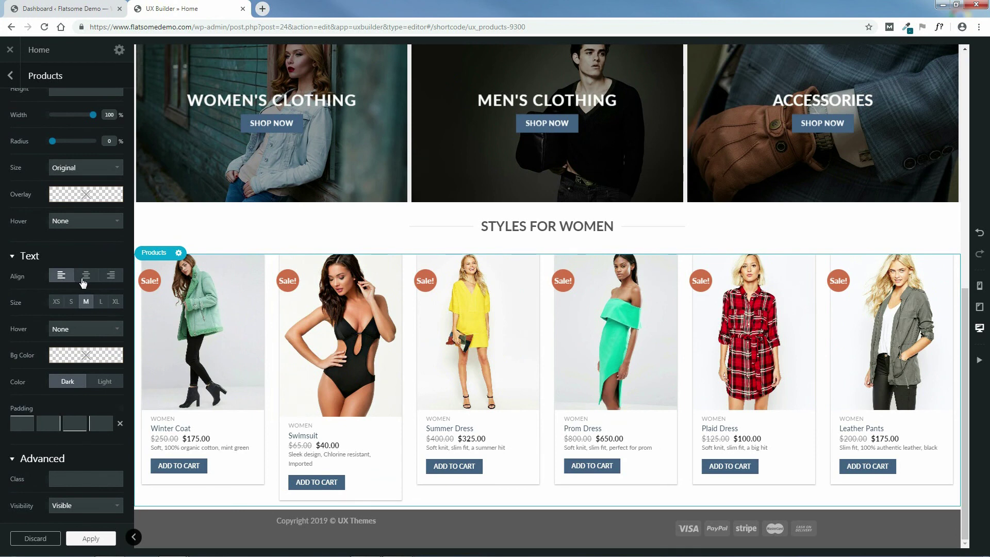
left_click(112, 280)
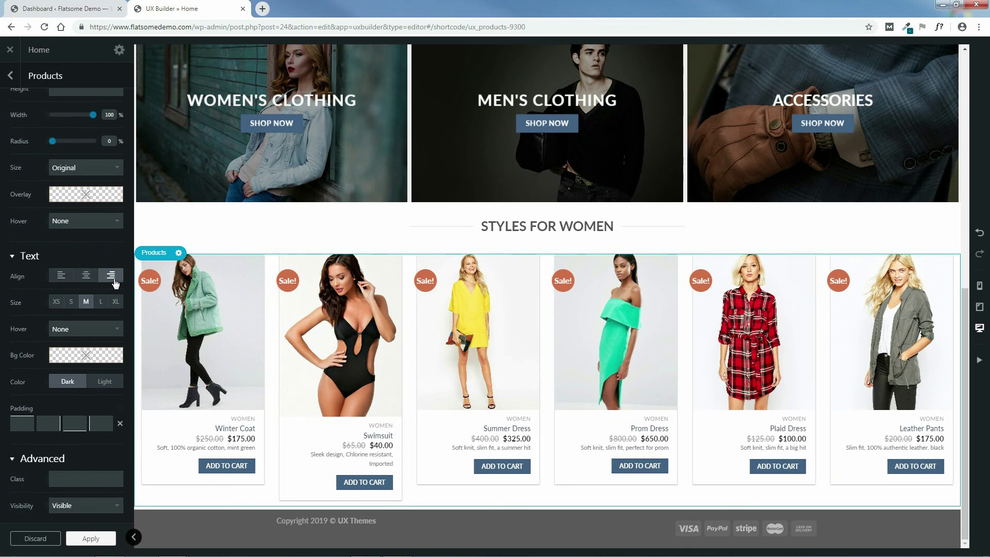
left_click(87, 276)
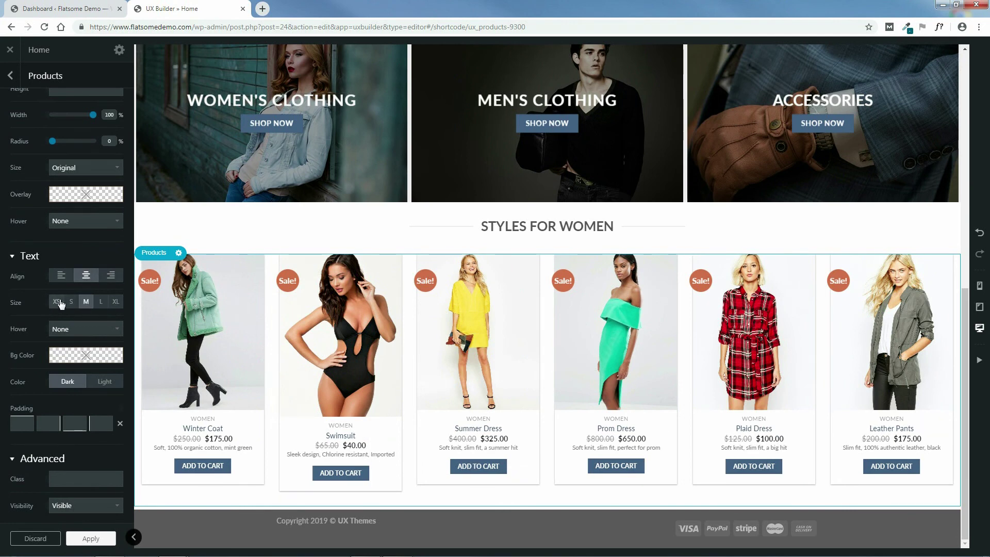
Step: Try the L and XL text sizes for the products, and set the size back to M
left_click(102, 304)
left_click(116, 304)
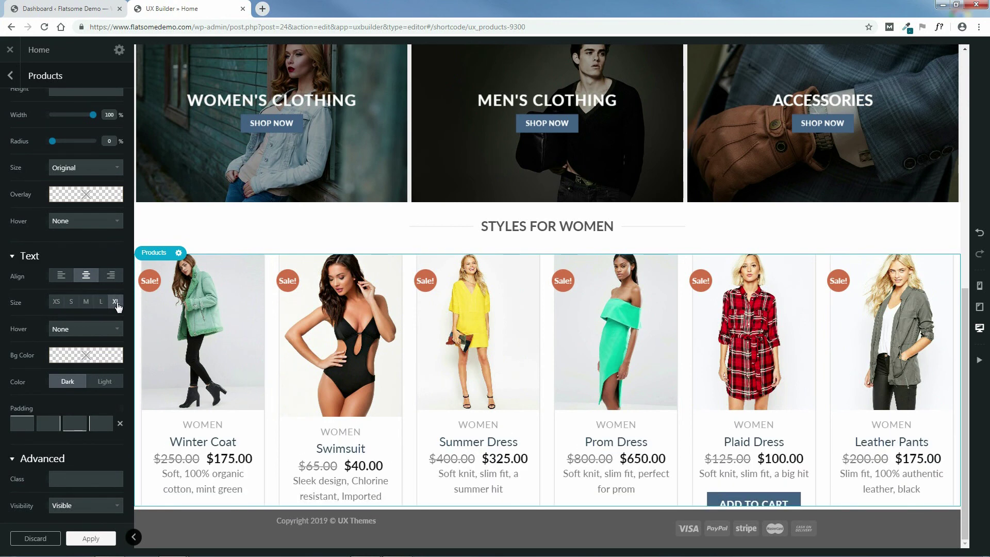
left_click(86, 303)
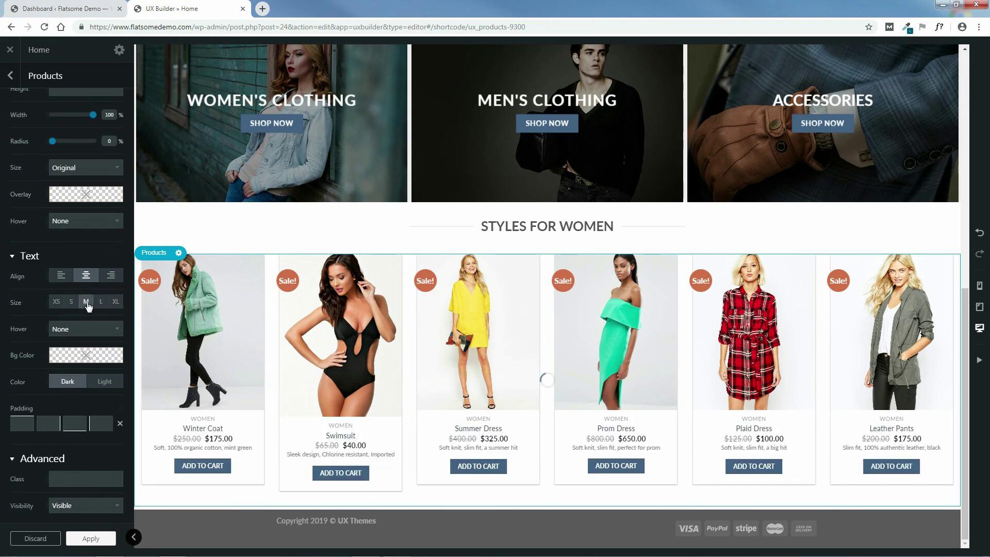
Step: Try the Fade Out, Slide In and Bounce hover effects on the product text, and set the text hover back to None
left_click(81, 328)
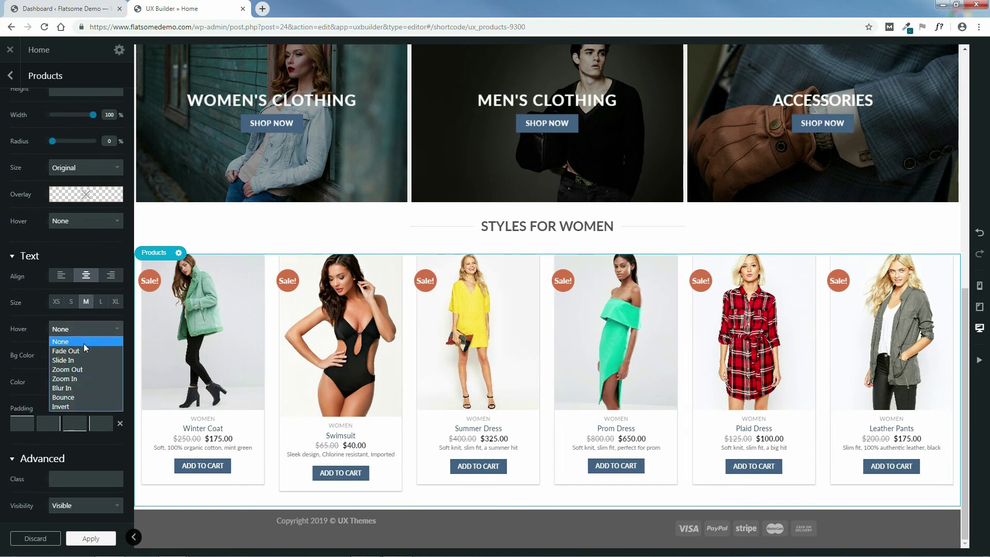
left_click(81, 351)
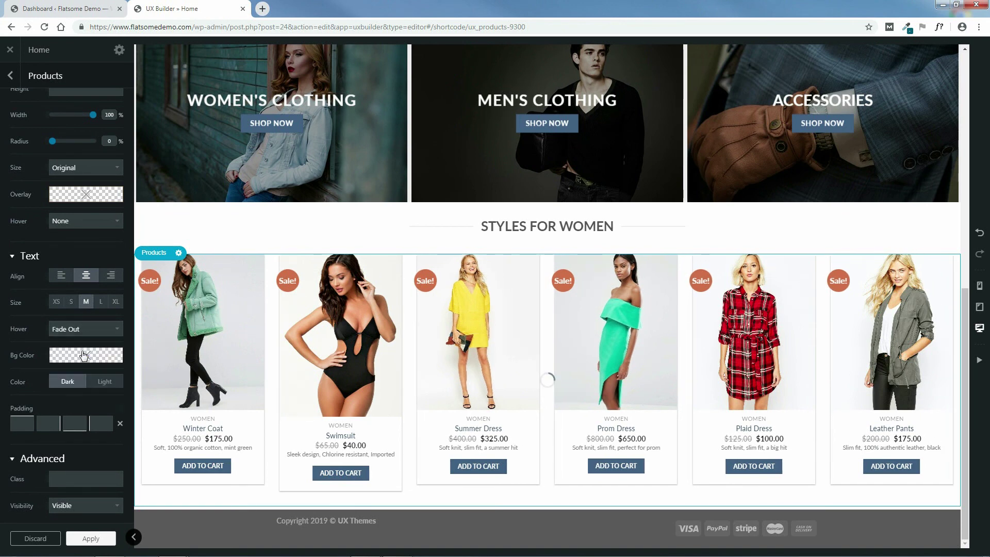
mouse_move(192, 416)
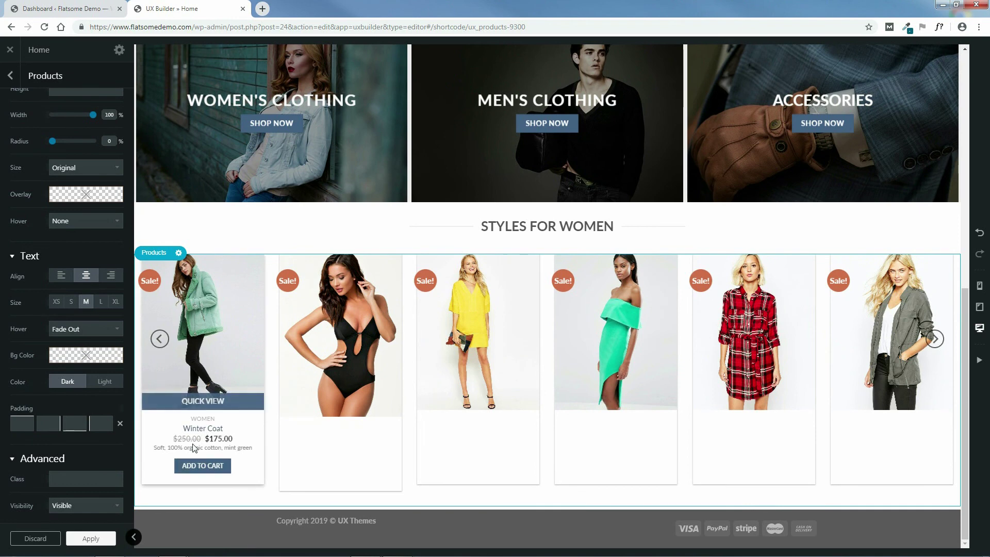
mouse_move(469, 447)
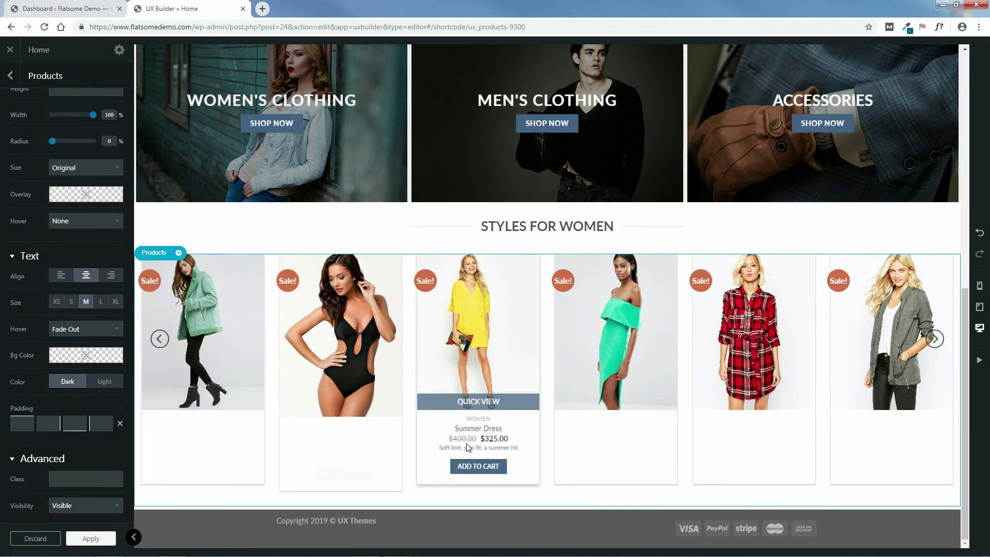
left_click(81, 329)
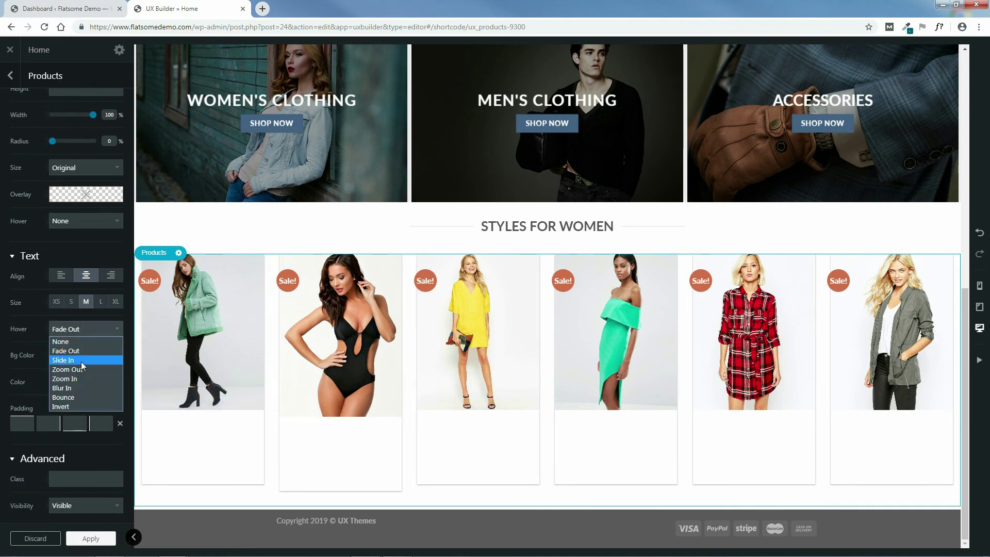
left_click(81, 361)
mouse_move(202, 429)
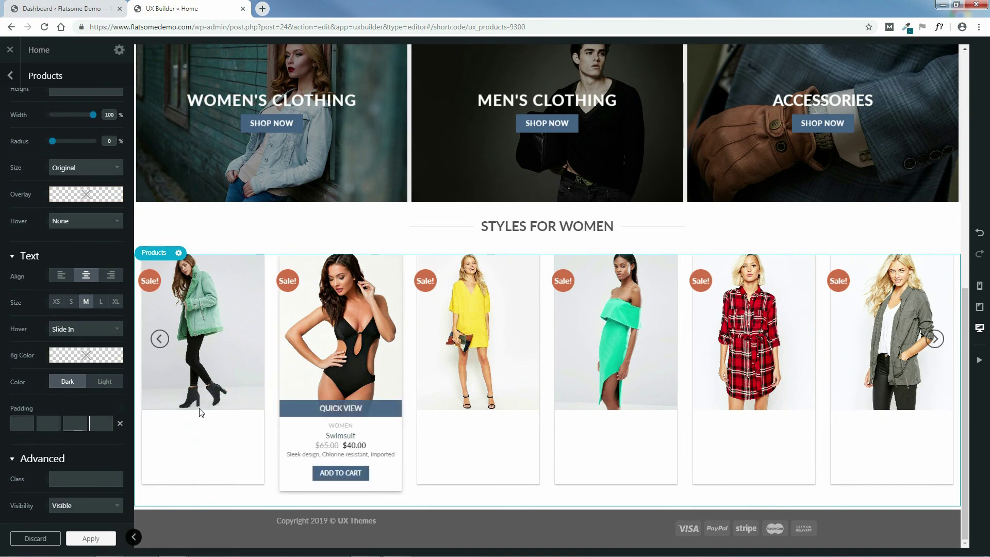
left_click(94, 330)
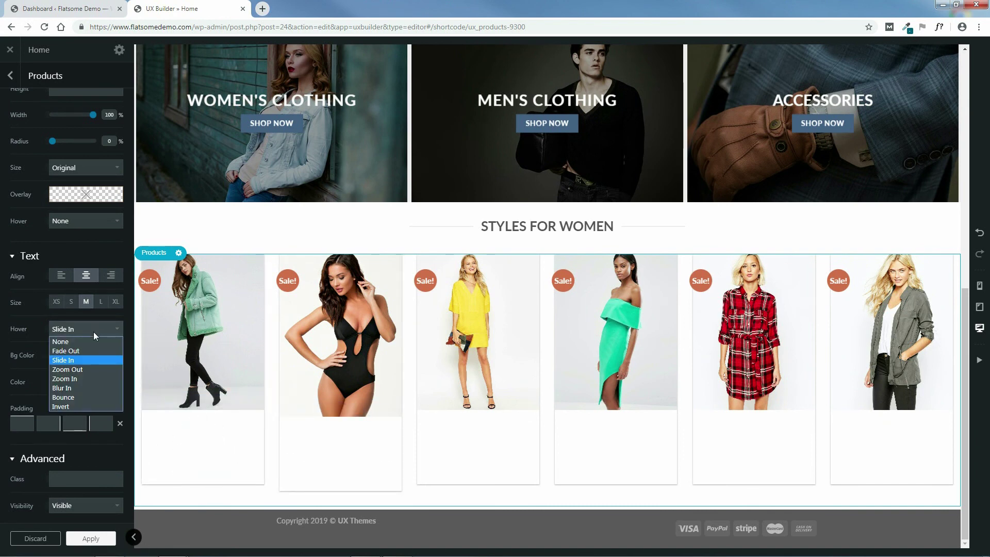
left_click(83, 397)
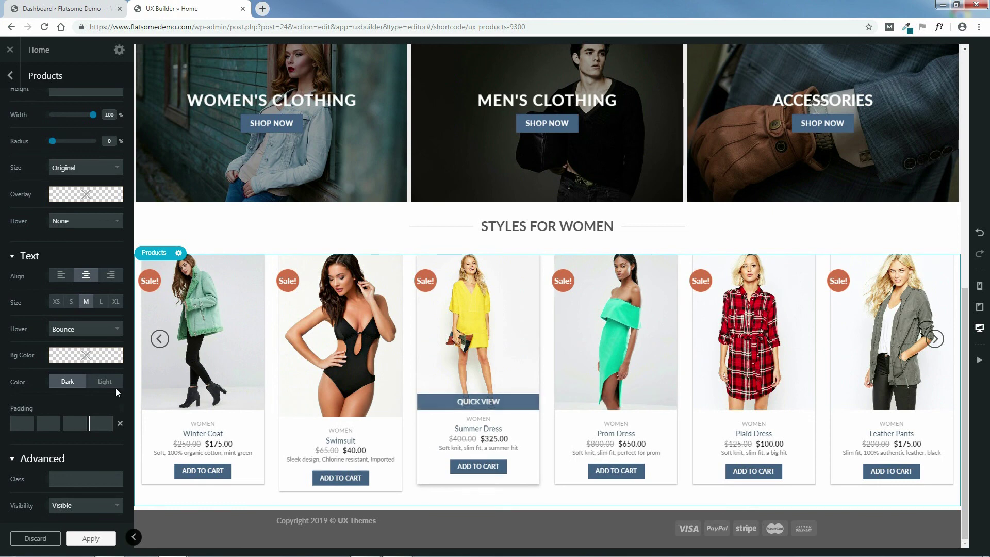
left_click(77, 330)
left_click(73, 342)
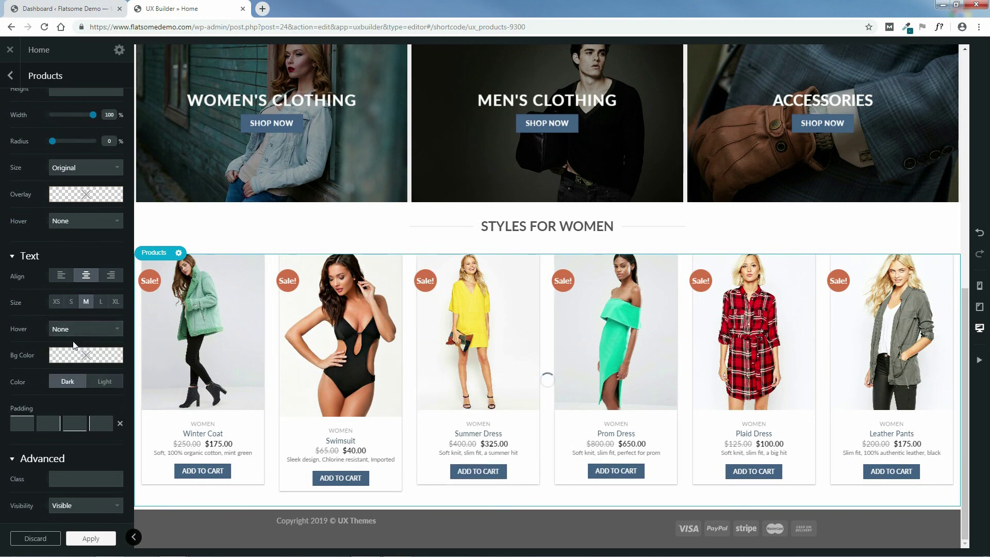
Step: Try a black rgb(0, 0, 0) background behind the product text together with the Light text color
left_click(77, 354)
left_click(111, 392)
left_click_drag(116, 395, 127, 446)
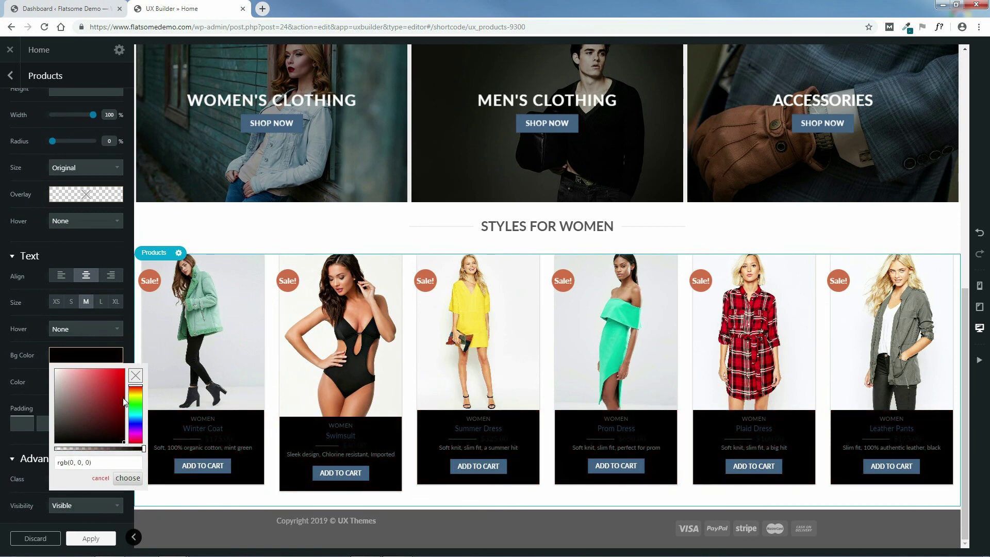
left_click(128, 478)
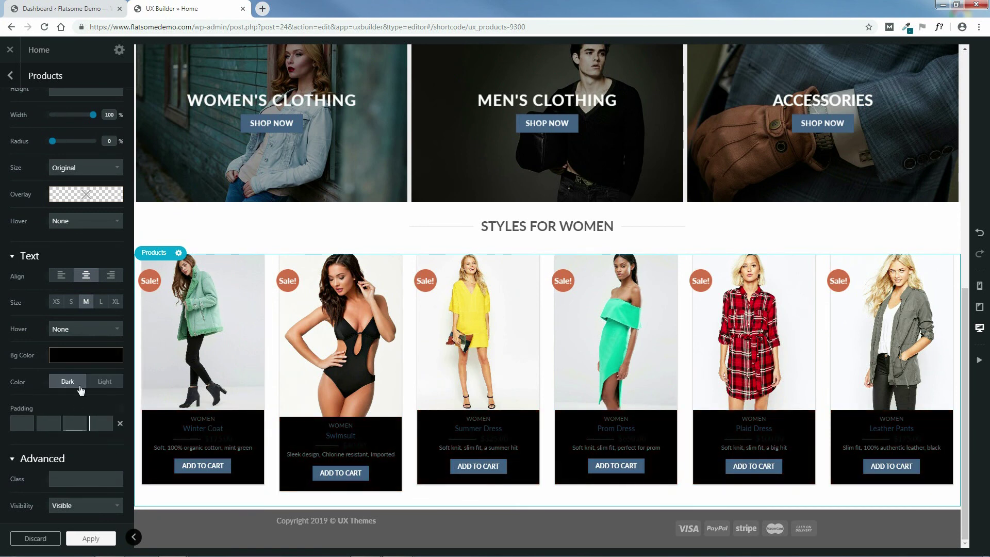
left_click(102, 383)
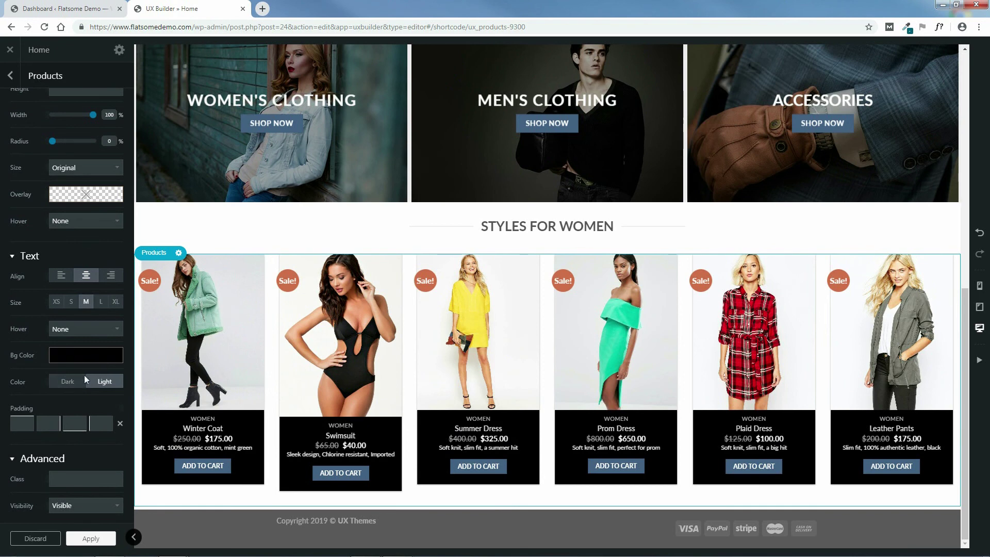
Step: Set the product text color back to Dark and clear the text background color
left_click(72, 385)
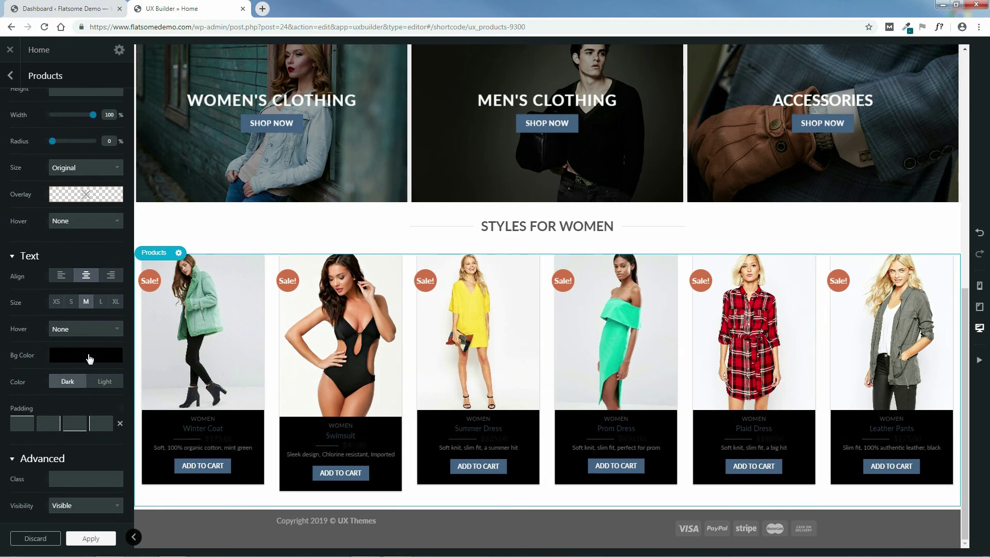
left_click(90, 355)
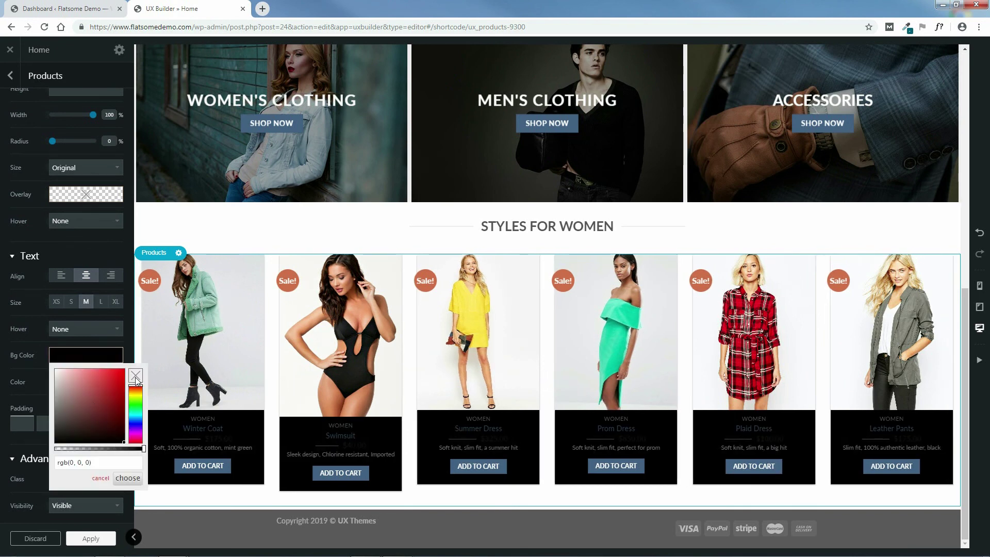
left_click(136, 377)
left_click(128, 478)
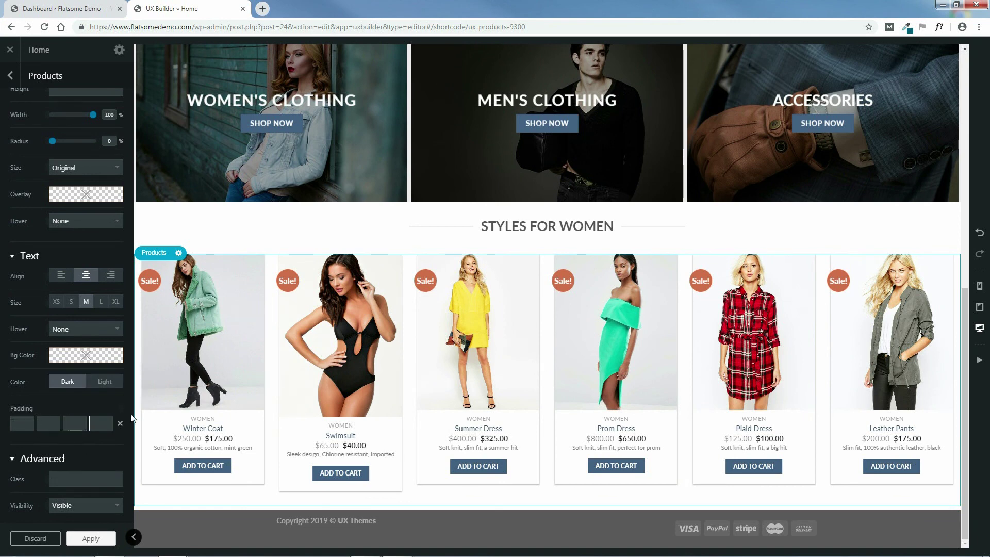
Step: Try product text padding of 34px top, 21px right, 21px bottom and 22px left, and clear all the padding values
mouse_move(201, 439)
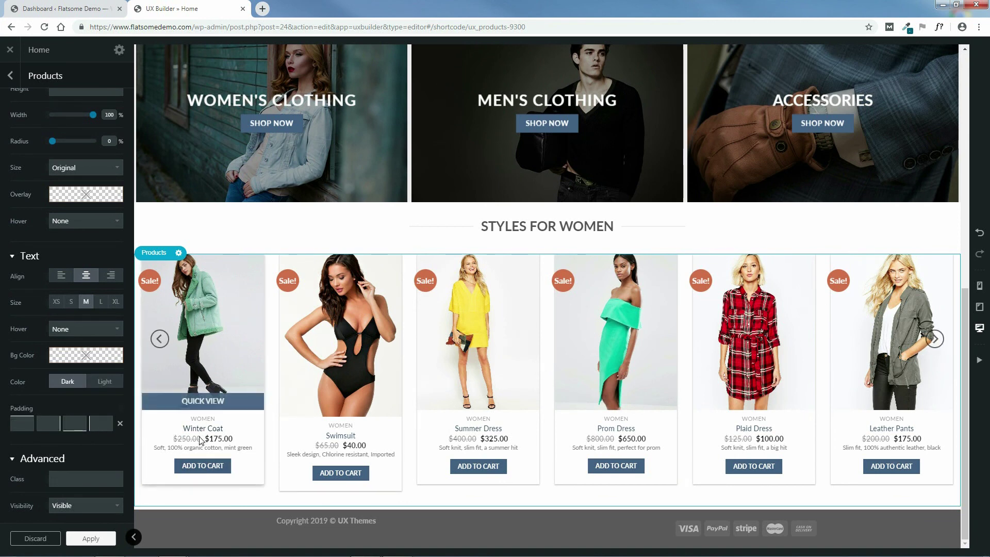
left_click_drag(21, 423, 56, 427)
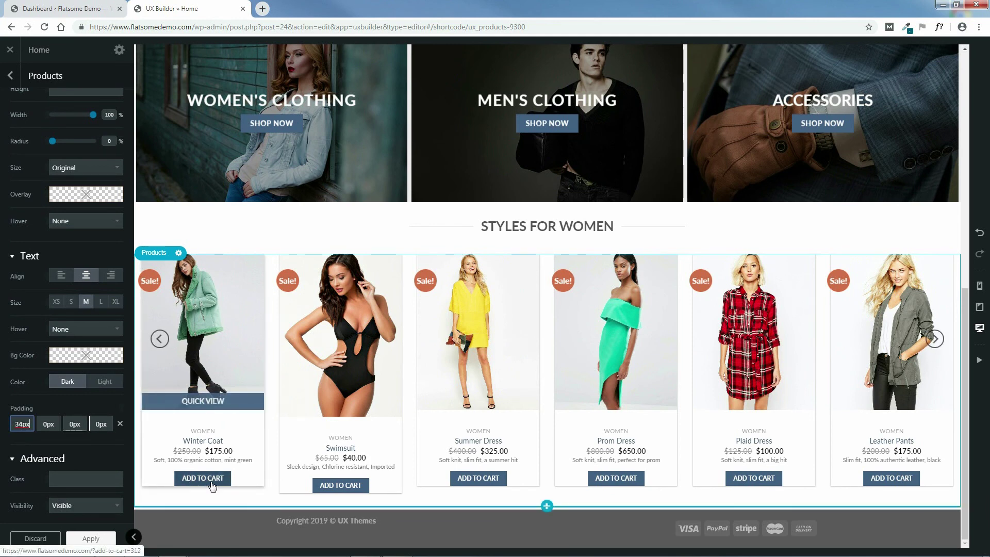
left_click_drag(74, 424, 93, 424)
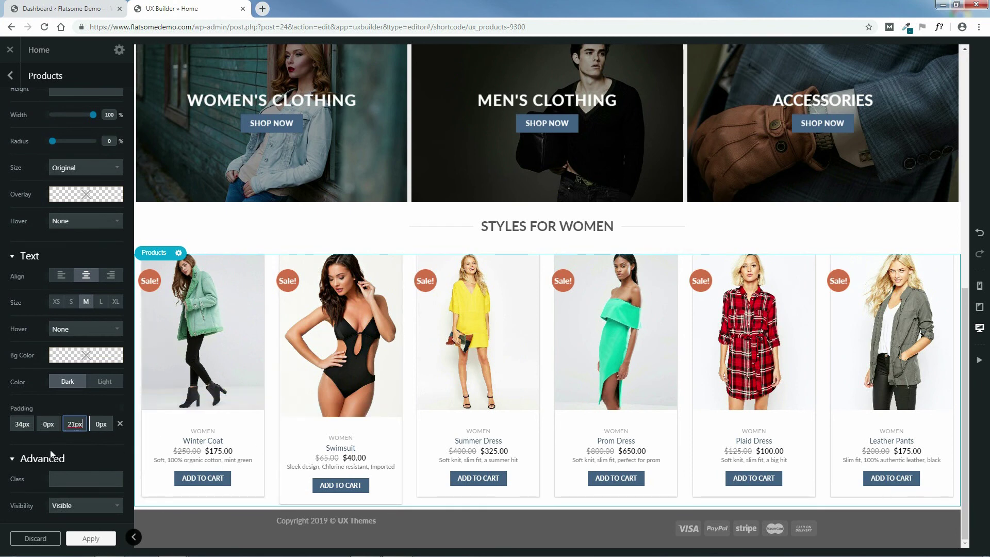
left_click_drag(48, 424, 125, 429)
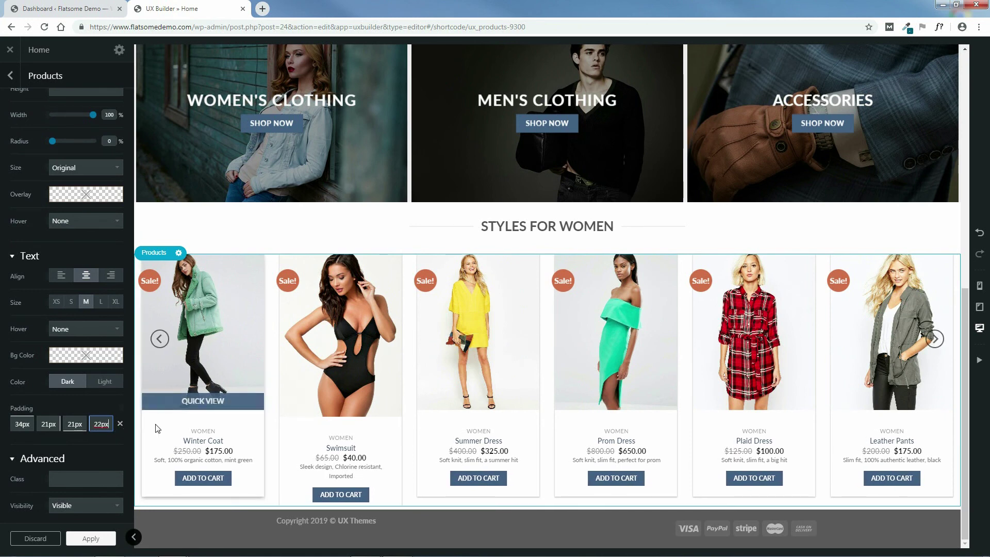
left_click(120, 424)
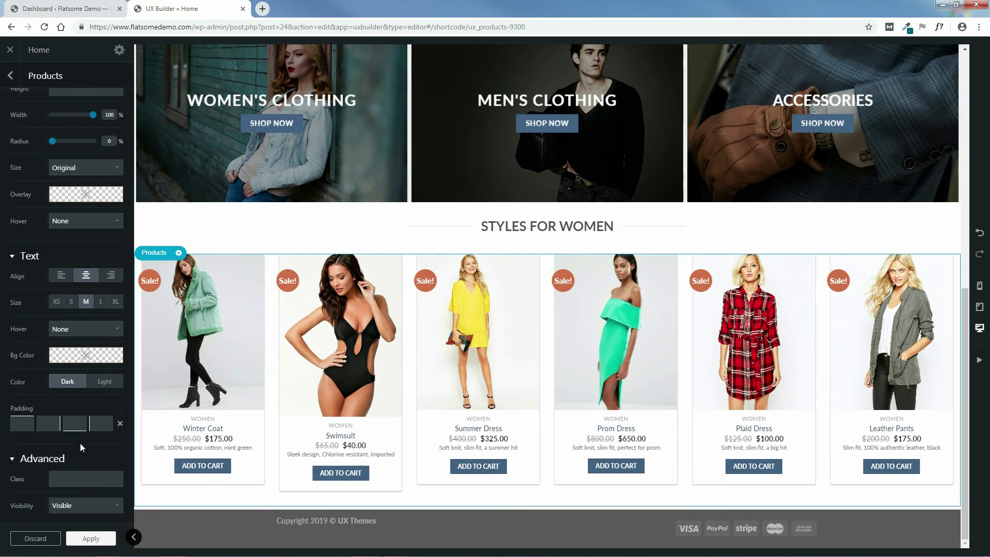
Step: Switch to Firefox to examine the STYLES FOR WOMEN products on the Chic Express site, and return to UX Builder
scroll(77, 435, "up", 15)
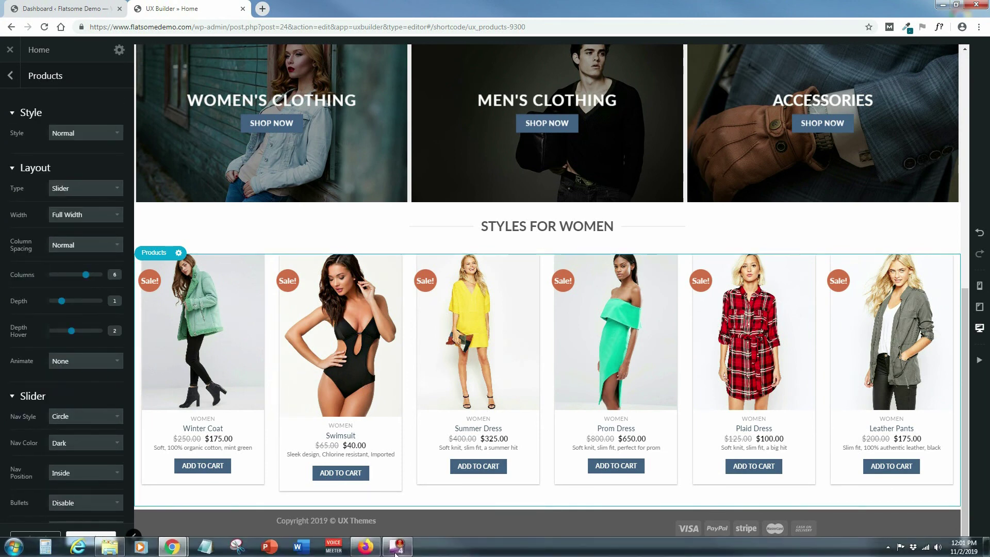
left_click(369, 550)
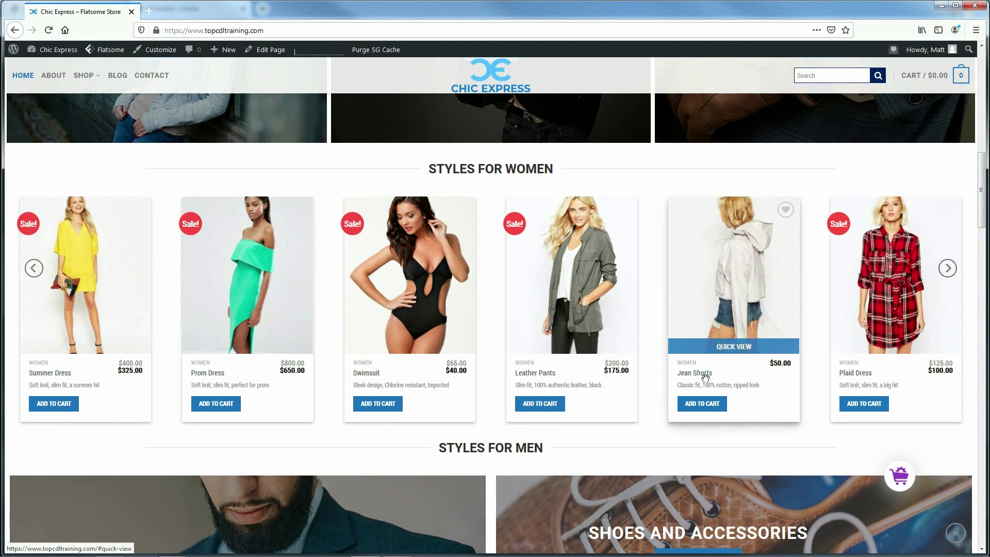
left_click(941, 6)
Step: Try the Default product style, and return to the Normal style with Depth 1 and Depth Hover 2
left_click(79, 132)
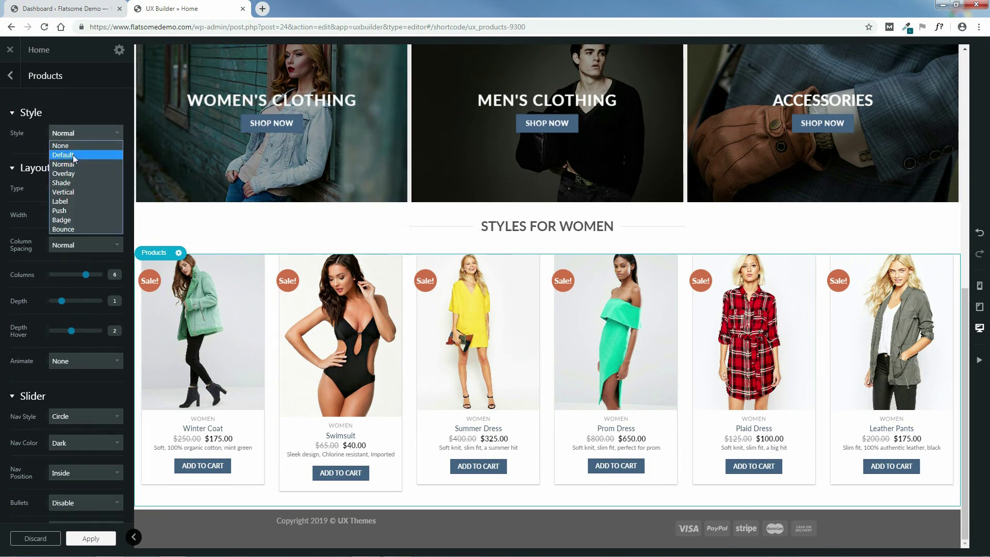
left_click(73, 155)
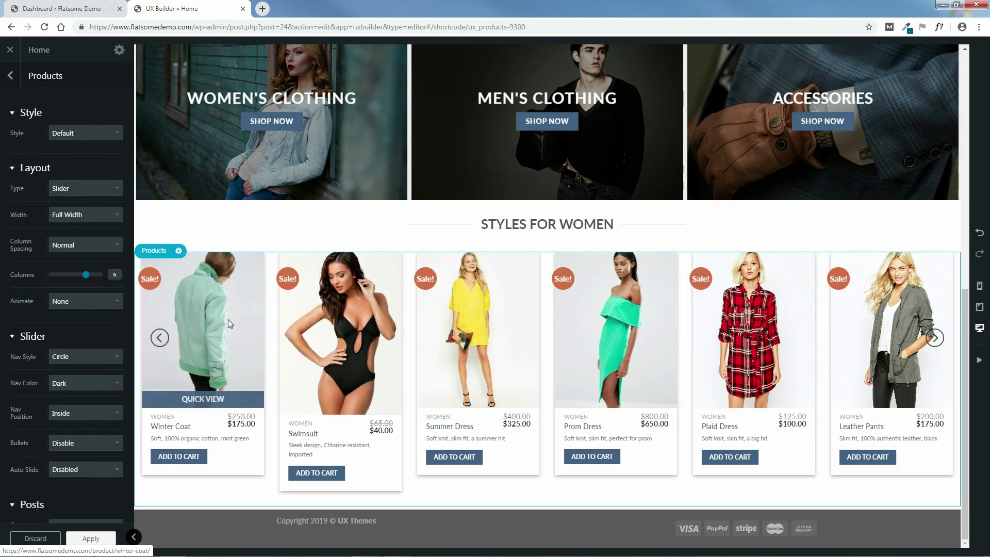
left_click(90, 132)
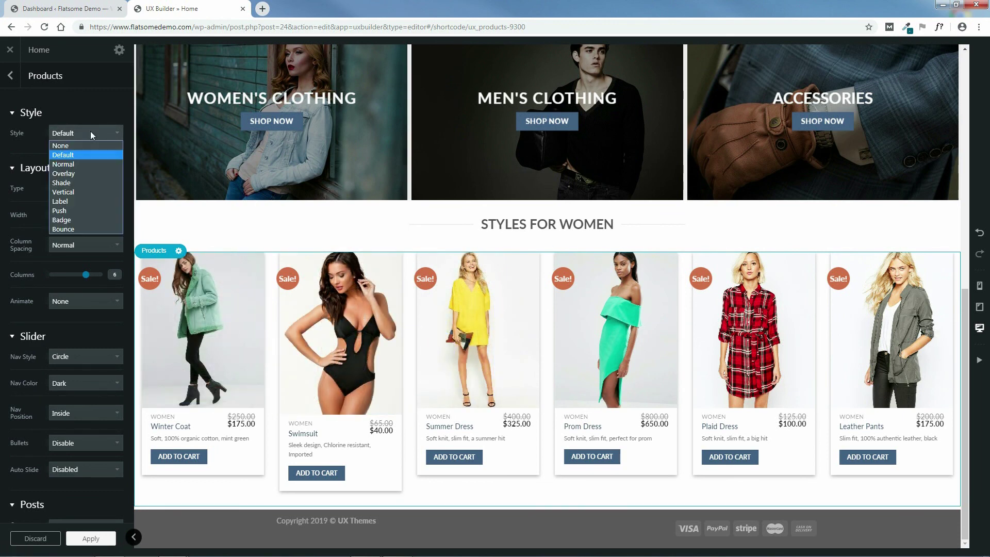
left_click(82, 165)
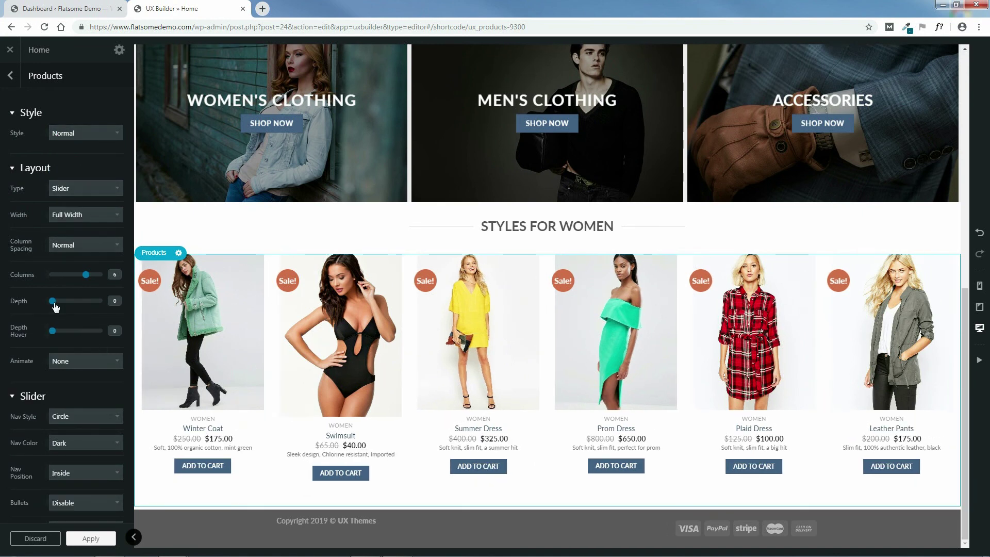
left_click_drag(54, 305, 72, 334)
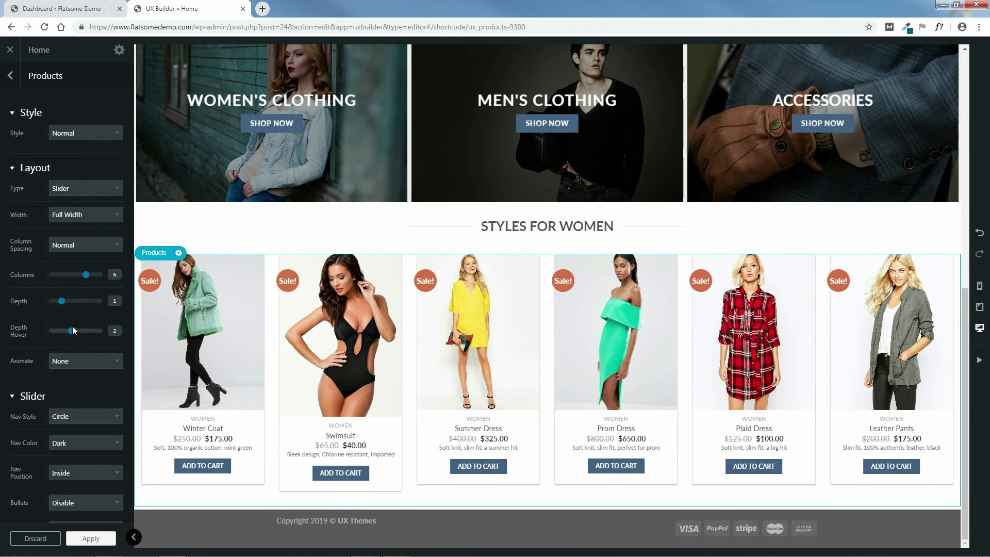
Step: Review the products element's slider, posts, filter, image, text and layout settings
scroll(103, 369, "down", 5)
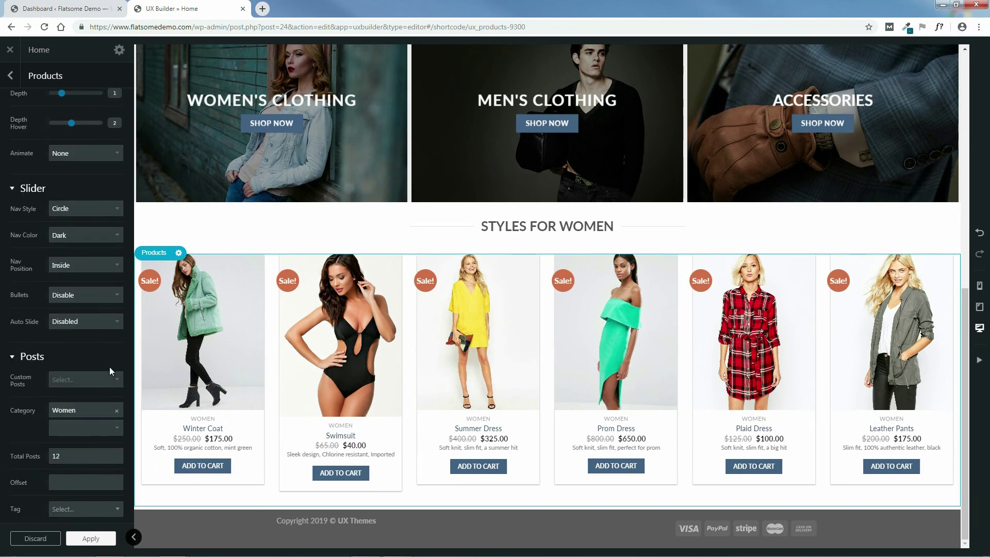
scroll(109, 367, "down", 4)
scroll(110, 370, "down", 4)
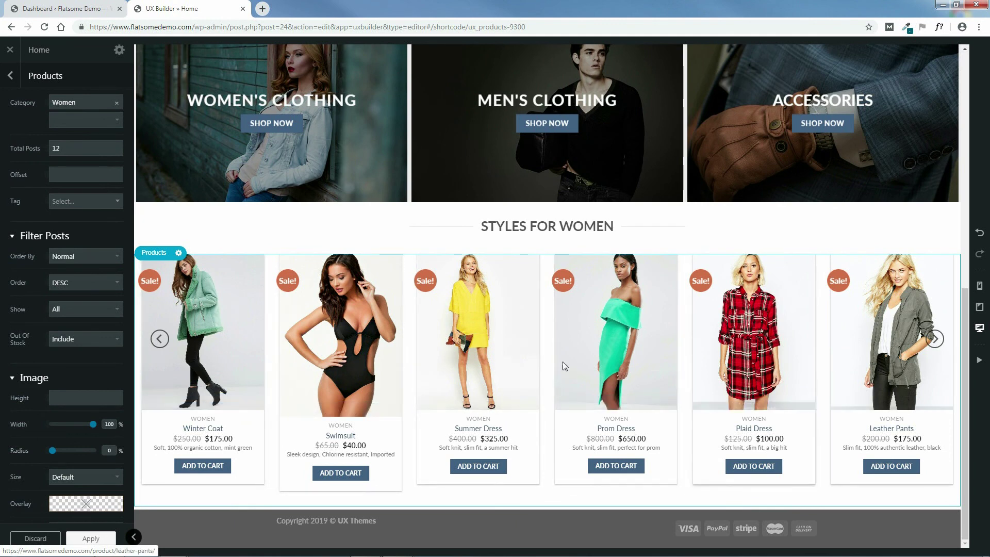
scroll(108, 367, "down", 3)
scroll(110, 367, "down", 3)
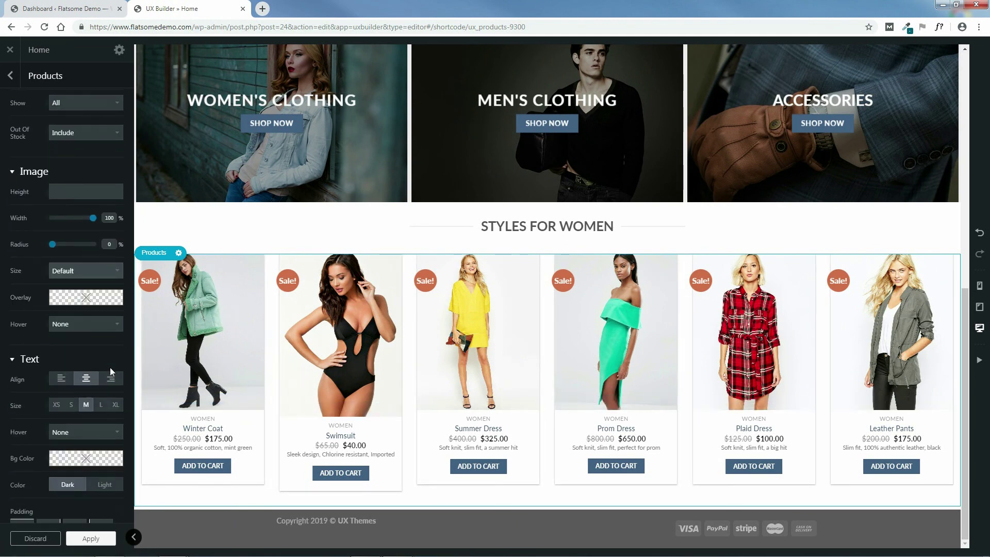
scroll(110, 367, "down", 3)
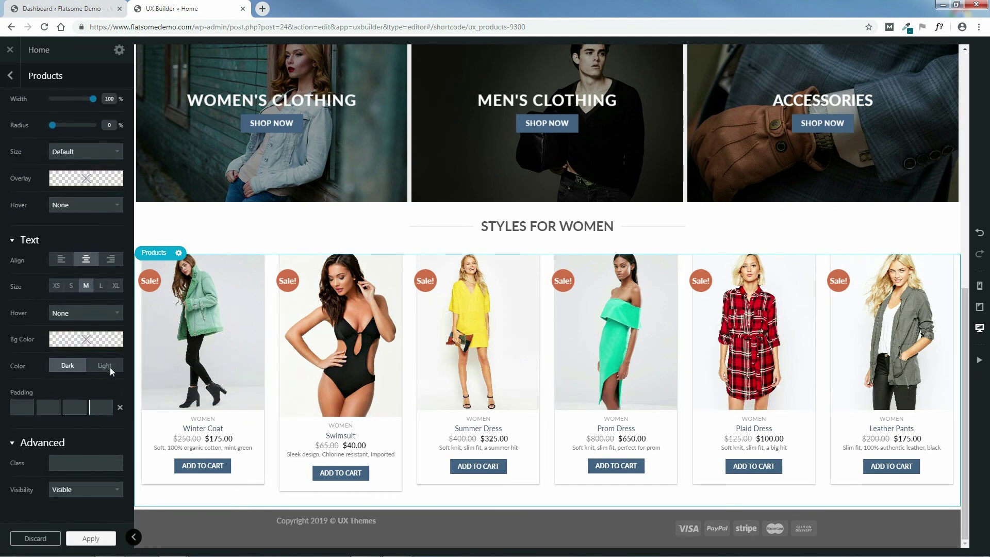
scroll(110, 367, "up", 20)
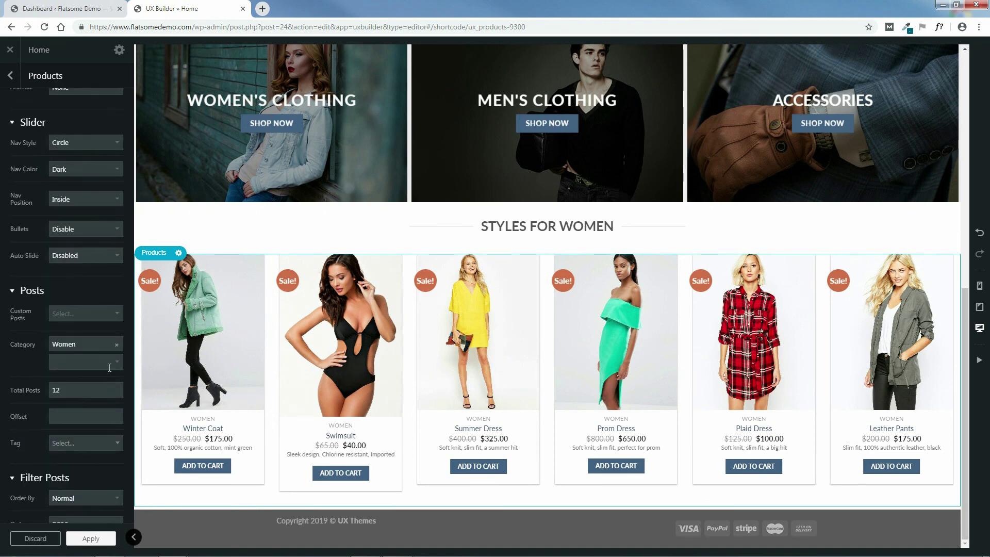
scroll(106, 366, "up", 2)
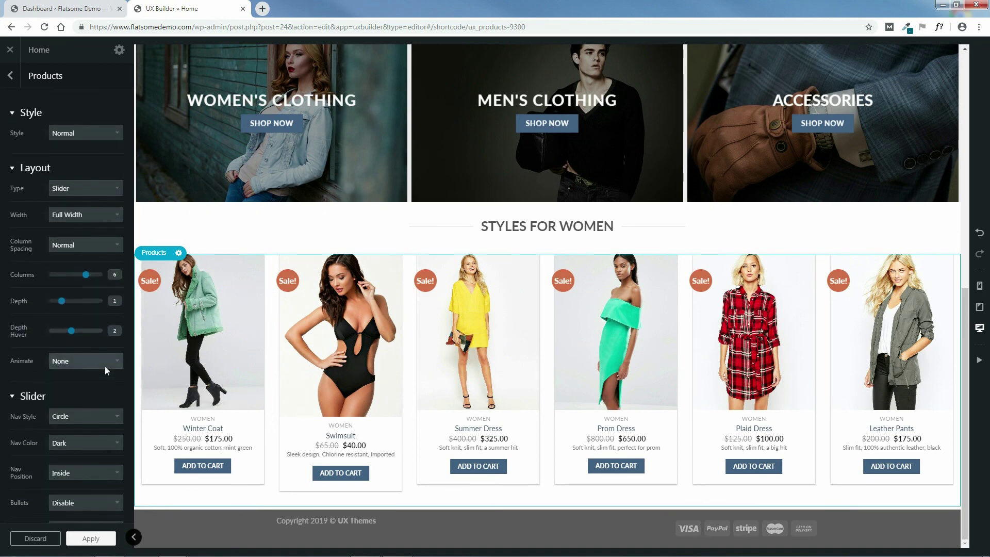
Step: Apply the products settings, update the Home page, and exit the builder to the live home page
left_click(92, 539)
left_click(62, 538)
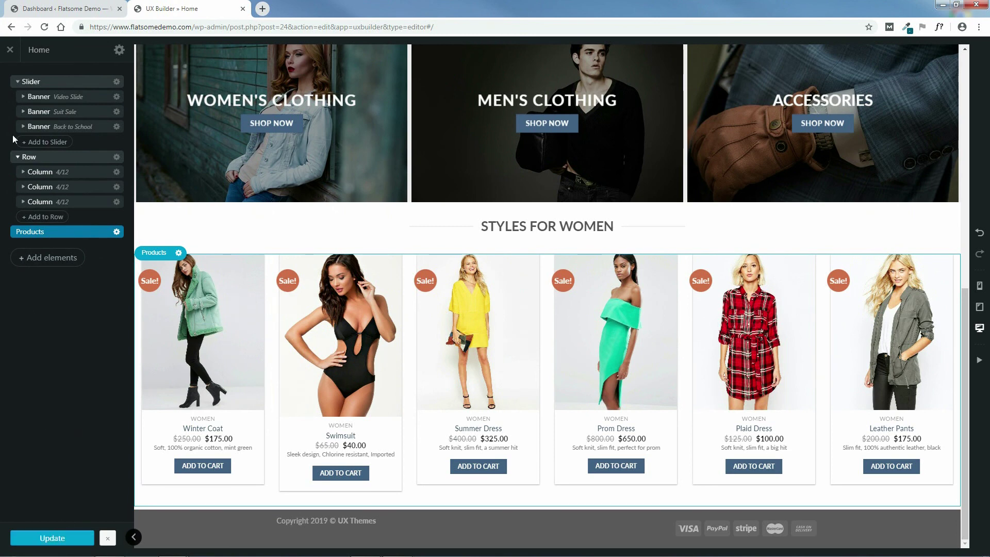
left_click(108, 539)
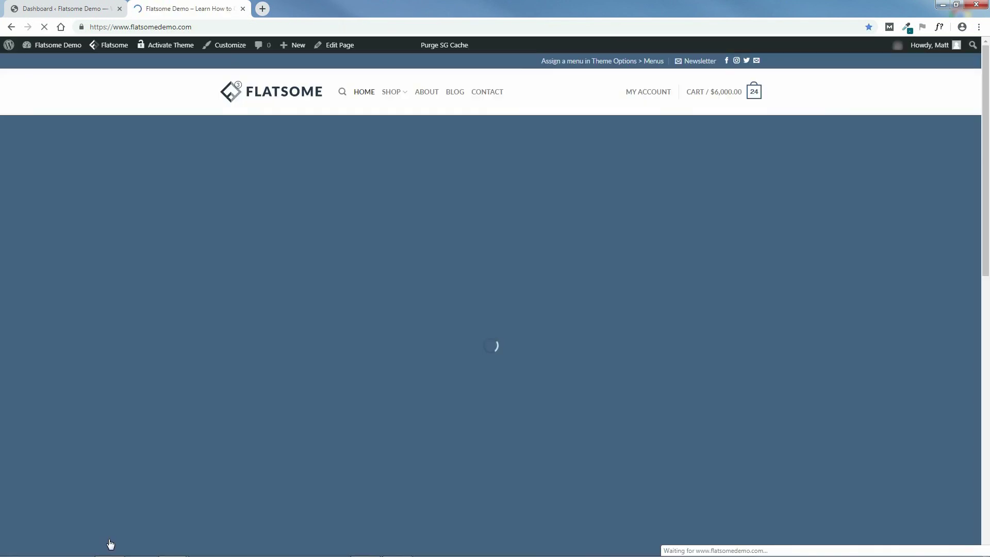
Step: Examine the product image heights across both pages of the STYLES FOR WOMEN slider on the live home page
scroll(985, 283, "down", 5)
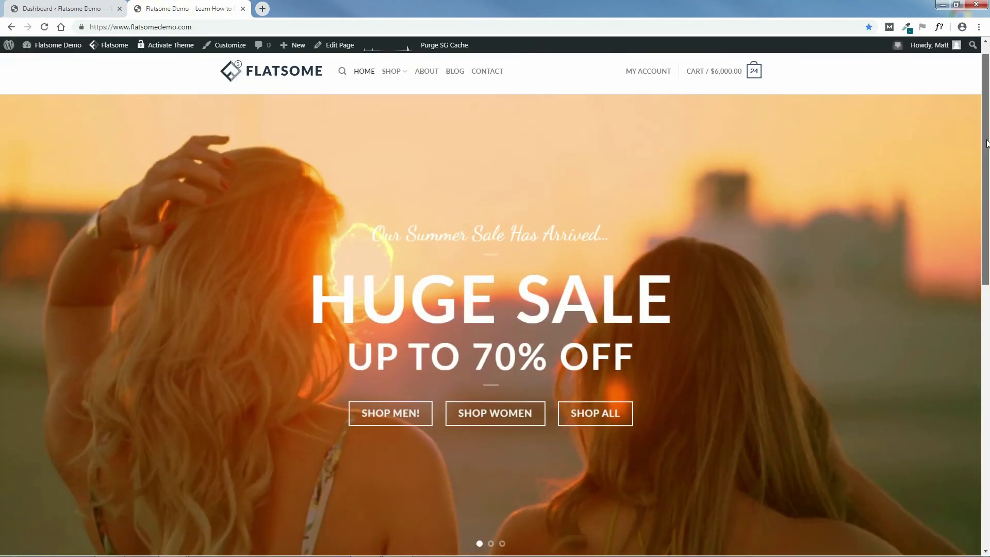
scroll(985, 284, "down", 5)
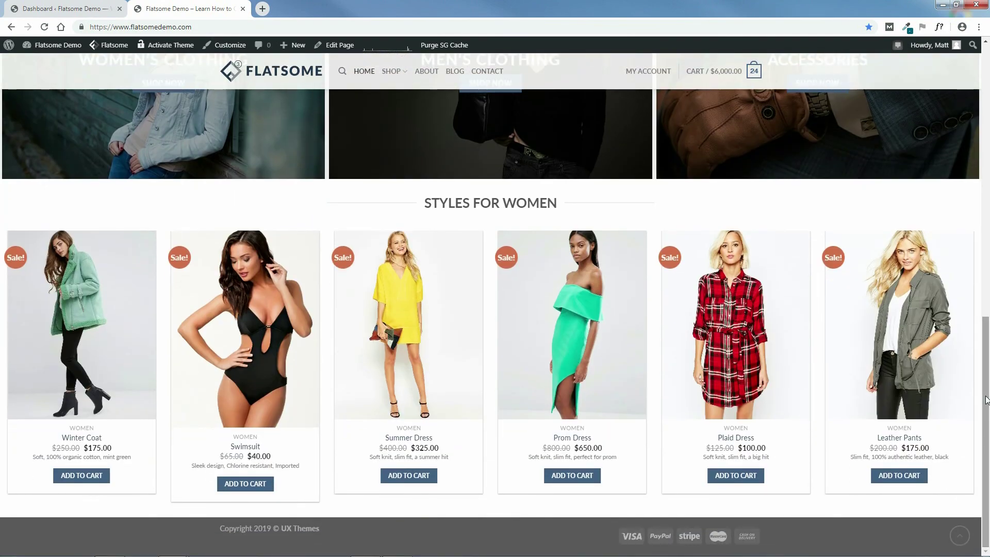
left_click(952, 325)
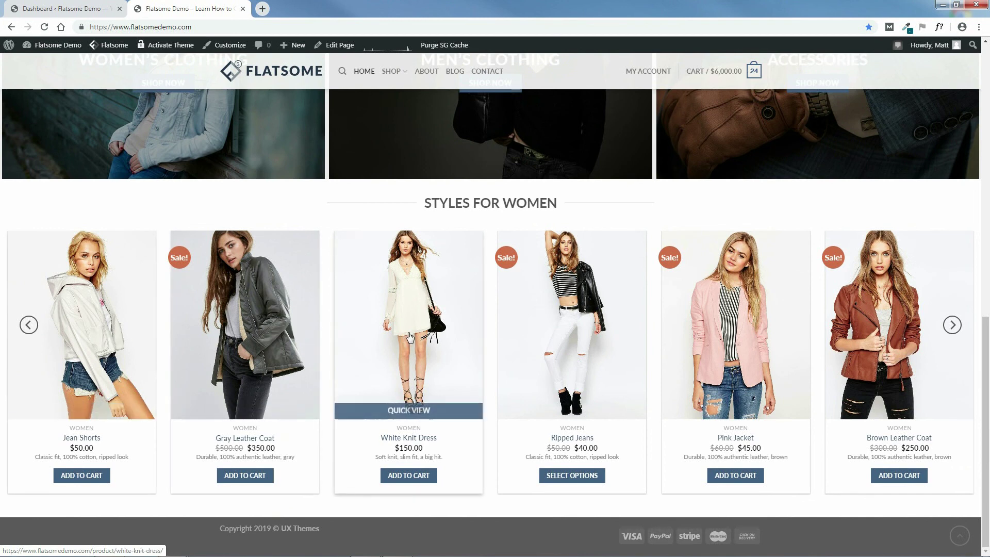
left_click(953, 325)
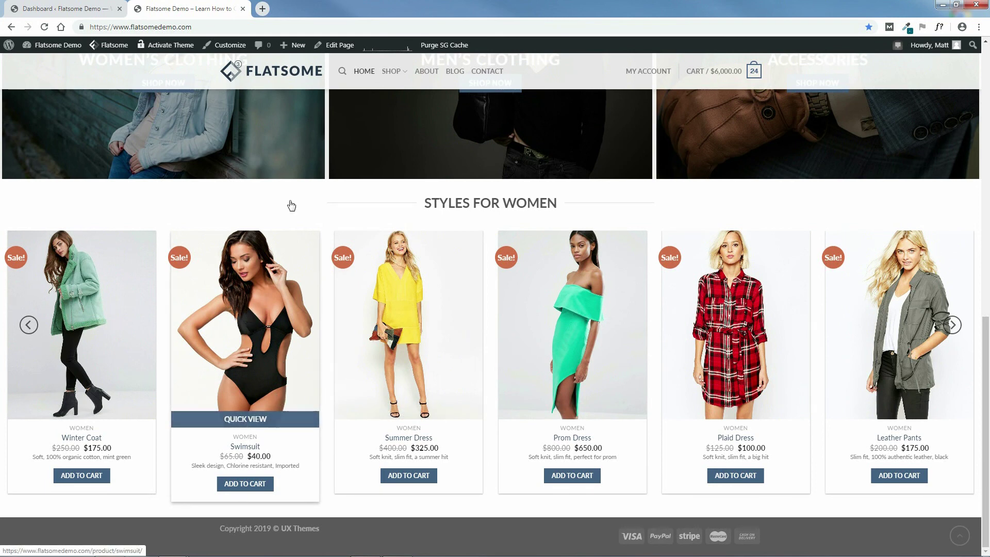
Step: Search Google for LUNAPIC in a new tab and open the LunaPic photo editor site
left_click(262, 9)
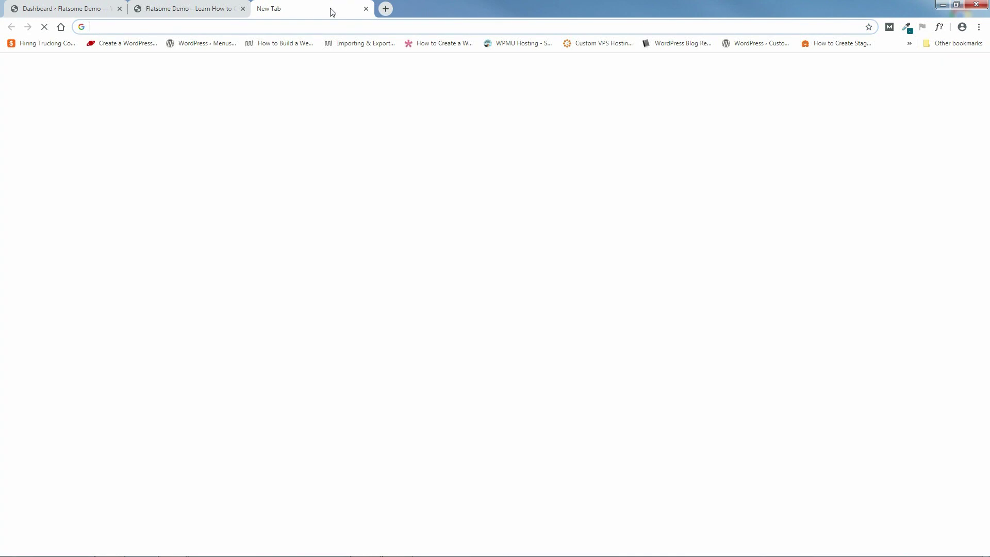
left_click(395, 212)
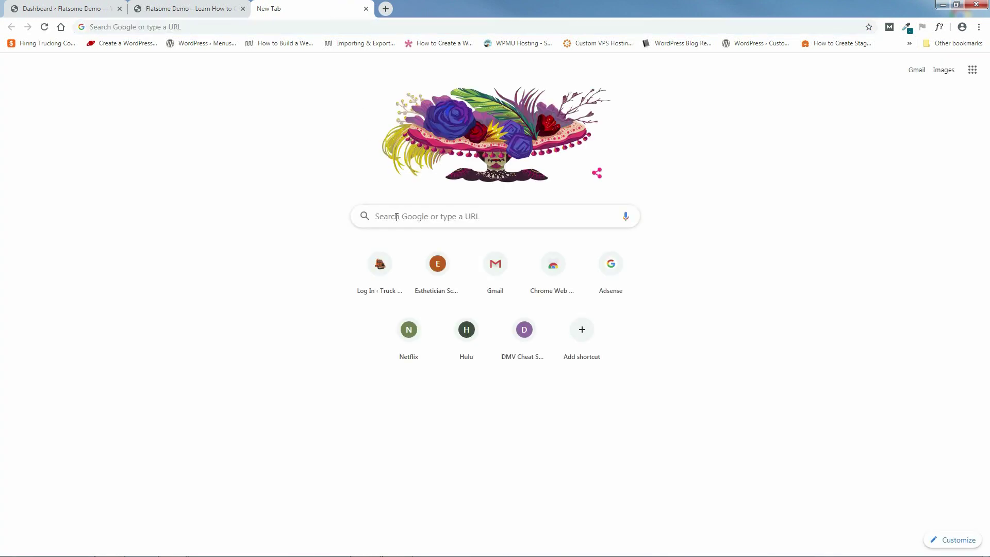
type("L")
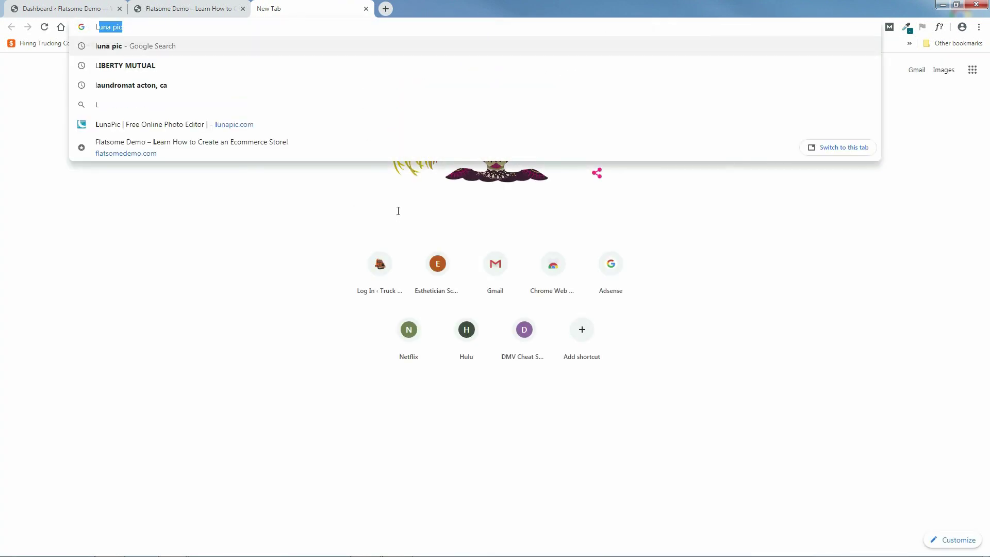
type("UNAPIC")
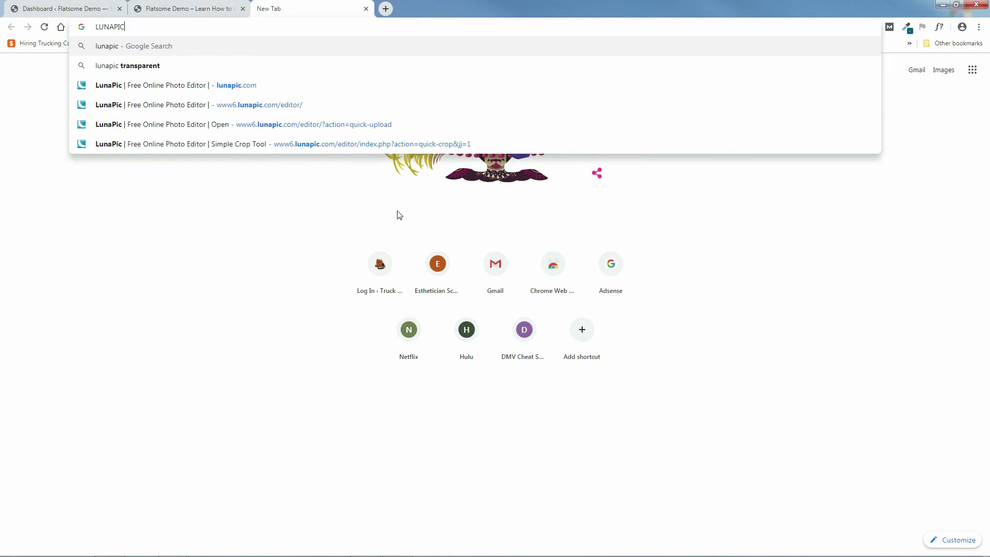
key("Return")
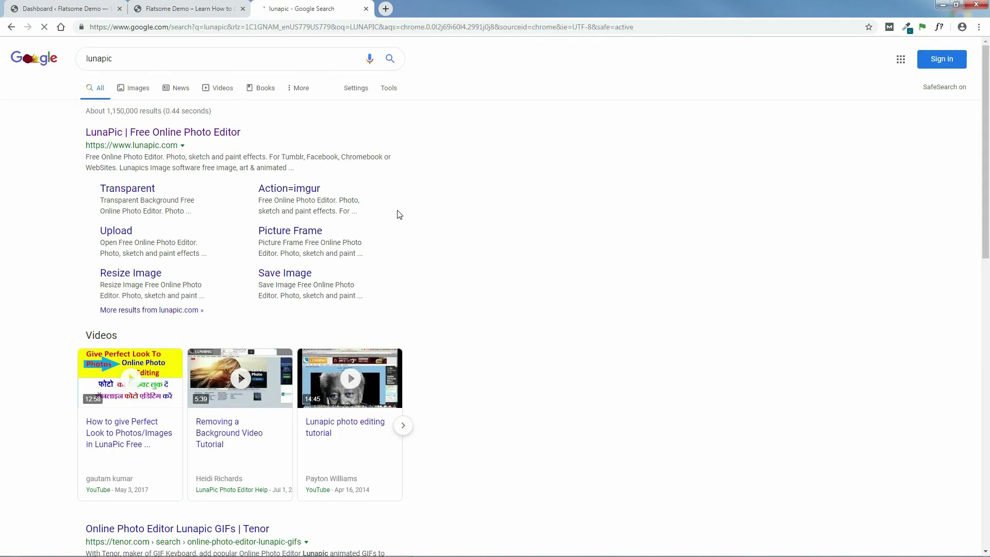
left_click(196, 134)
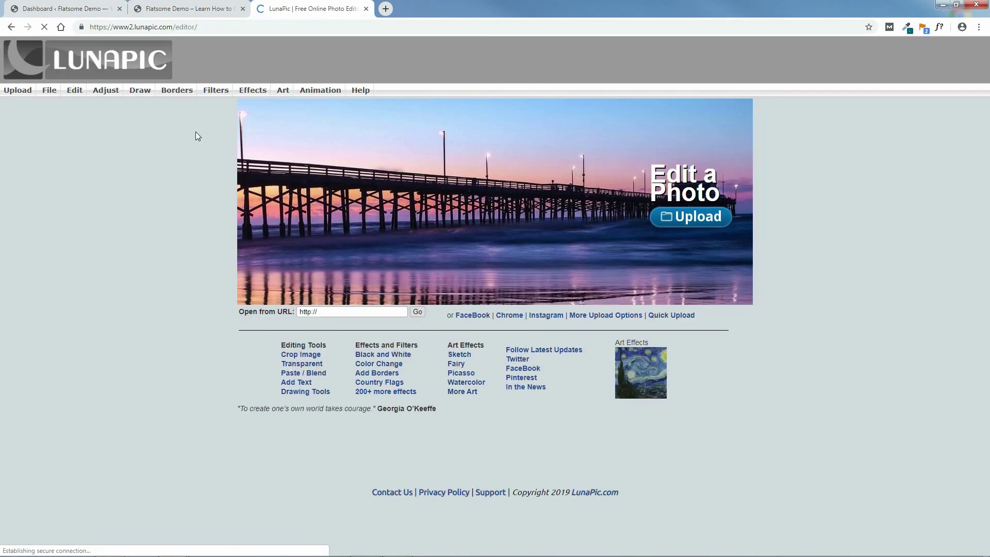
Step: Upload larger-image-front.jpeg from the SWIMSUITS folder to LunaPic
left_click(17, 92)
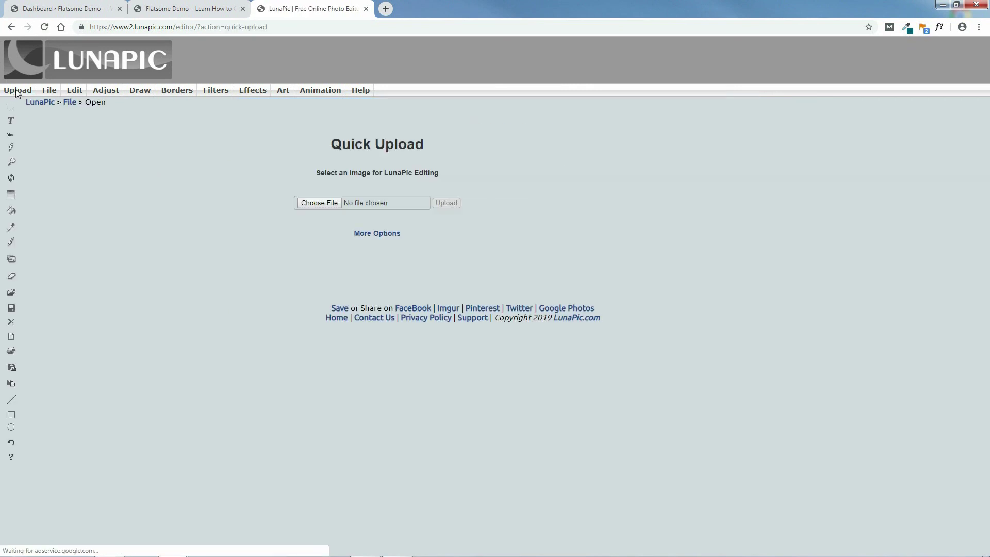
left_click(323, 203)
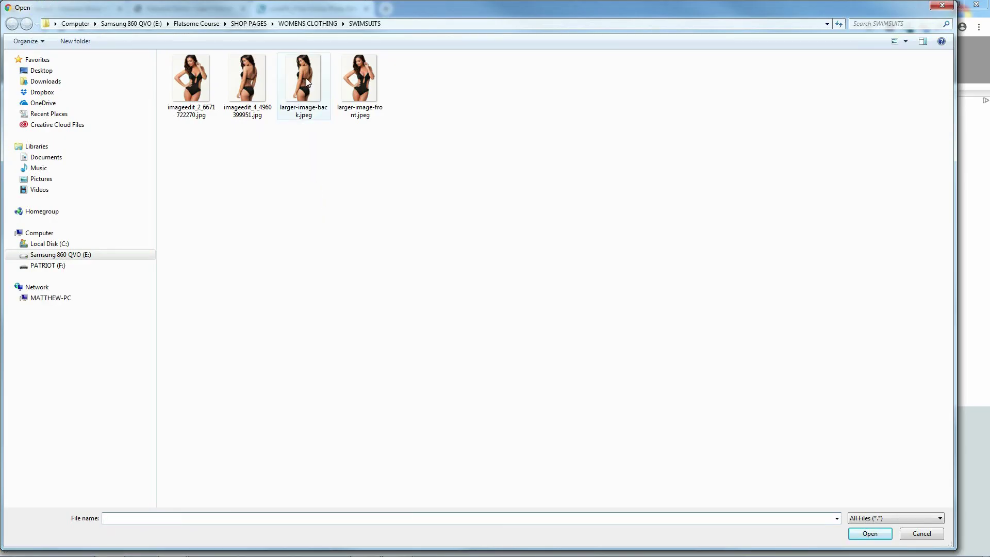
left_click(306, 80)
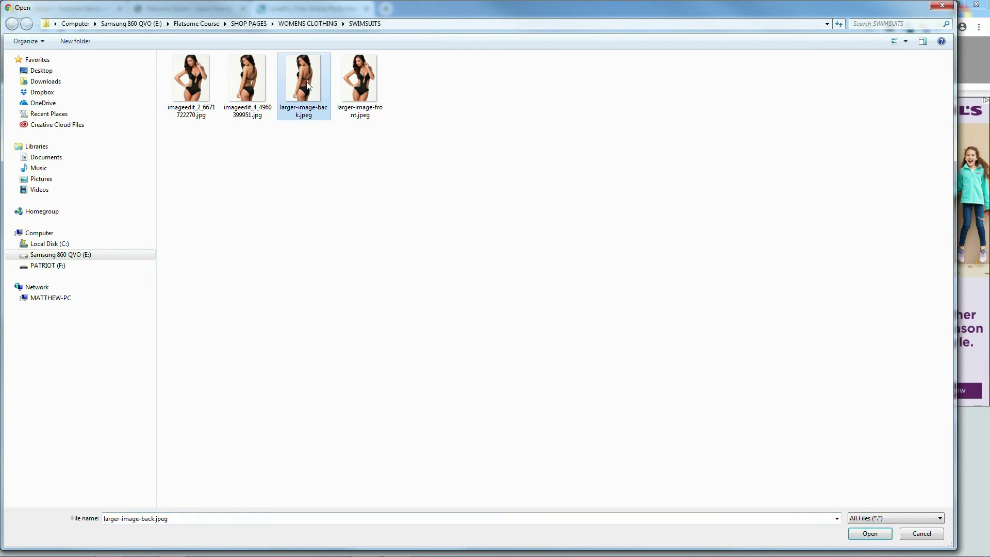
left_click(355, 90)
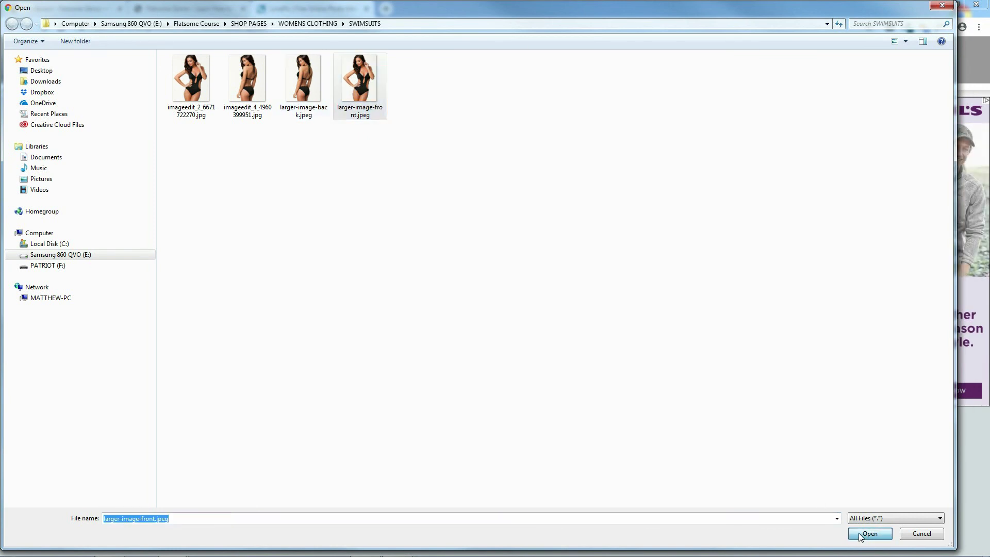
left_click(870, 533)
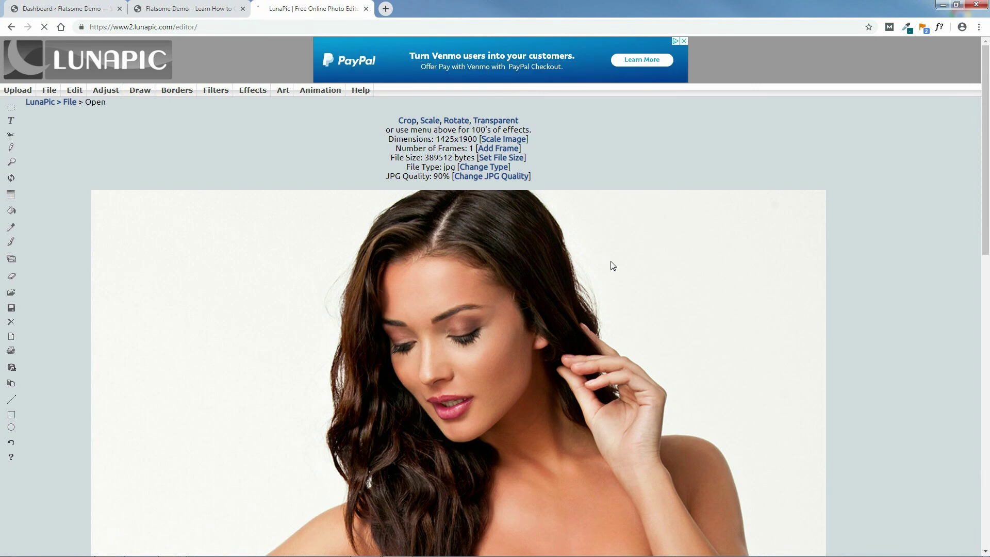
Step: Switch to the WordPress Media Library and check the dimensions of the Winter Coat, Prom Dress and Brown Leather Coat images
left_click(59, 9)
mouse_move(81, 198)
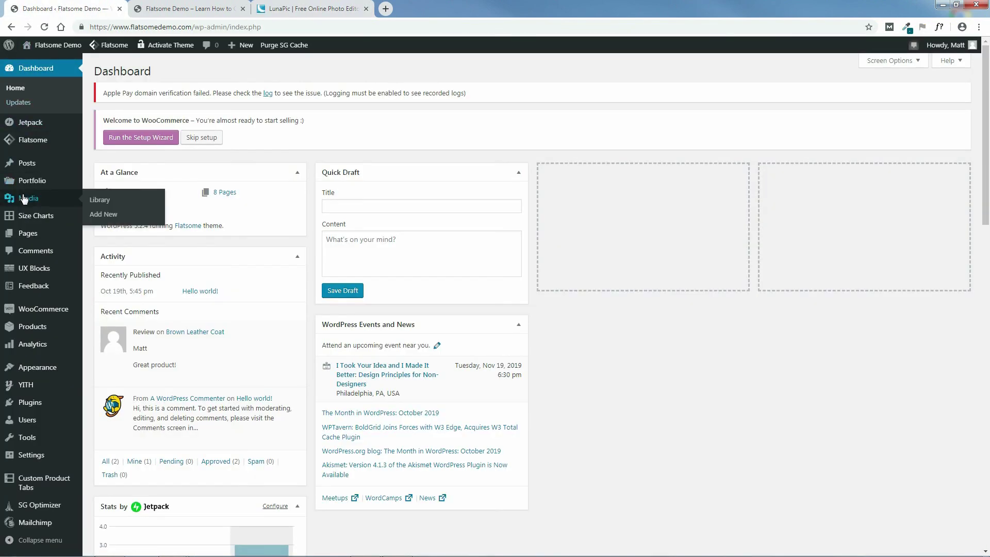
left_click(105, 202)
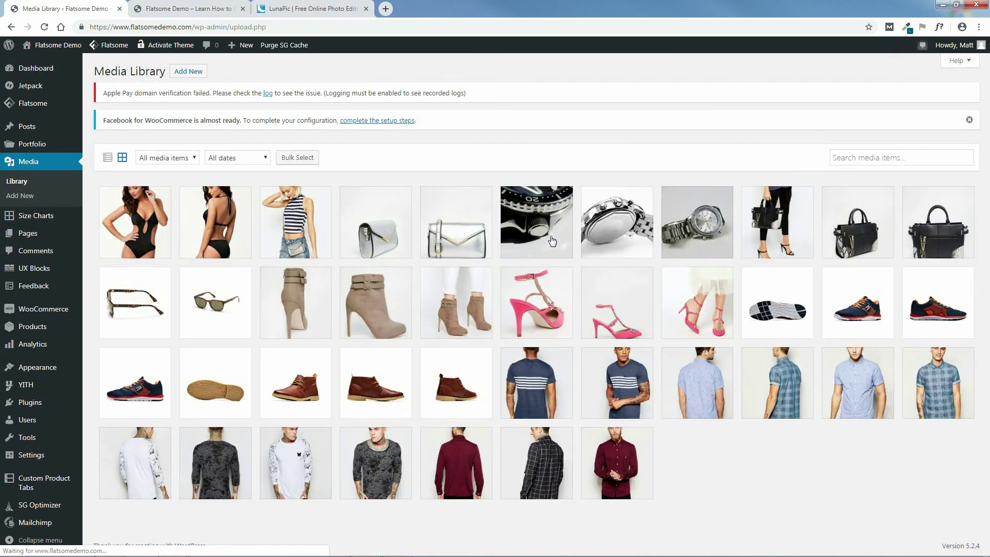
left_click_drag(985, 161, 987, 348)
scroll(513, 326, "up", 1)
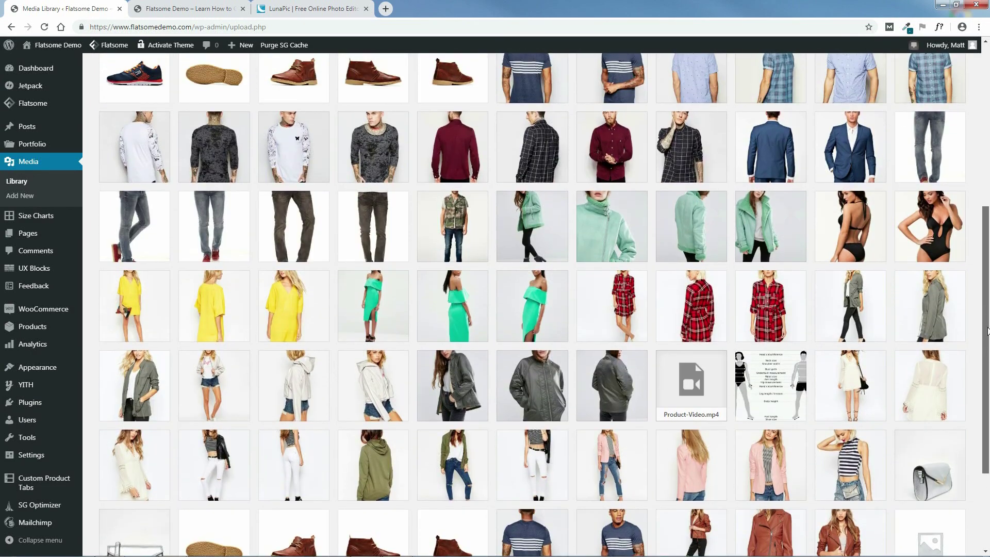
left_click(609, 229)
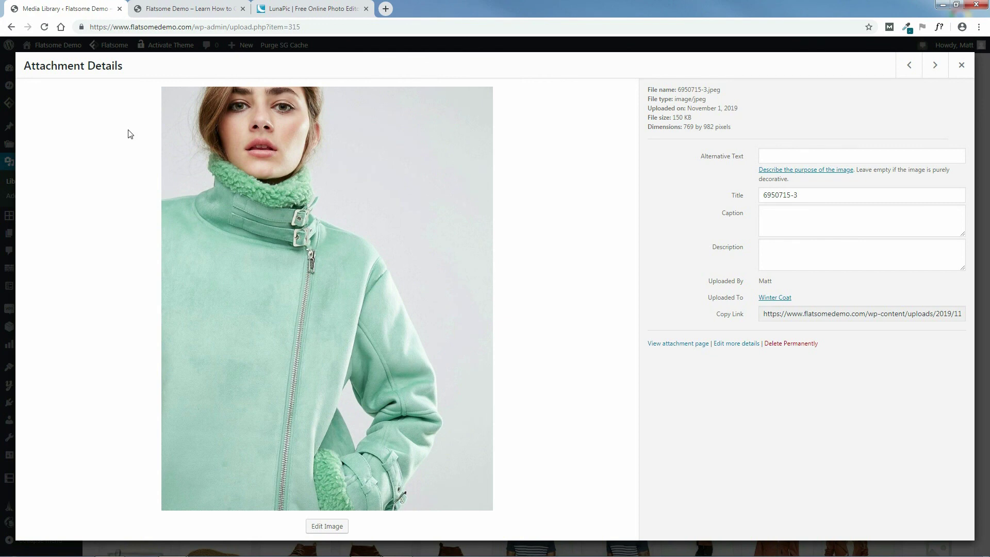
left_click(961, 65)
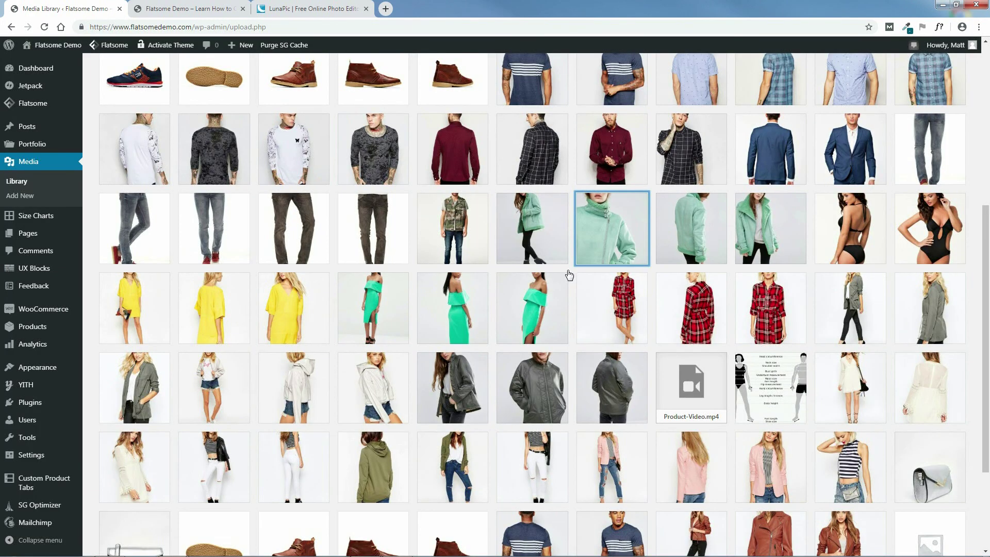
left_click(523, 317)
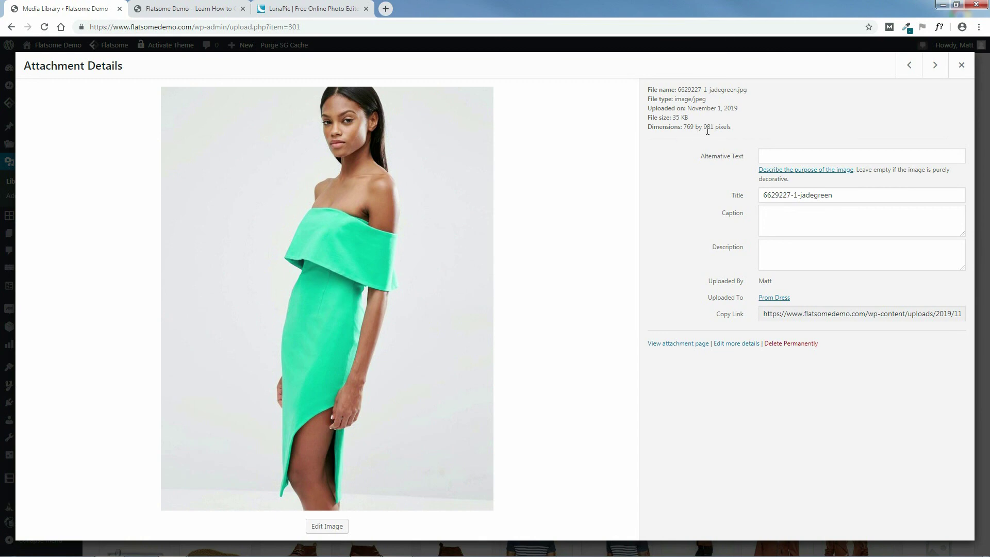
left_click(961, 65)
scroll(453, 335, "down", 2)
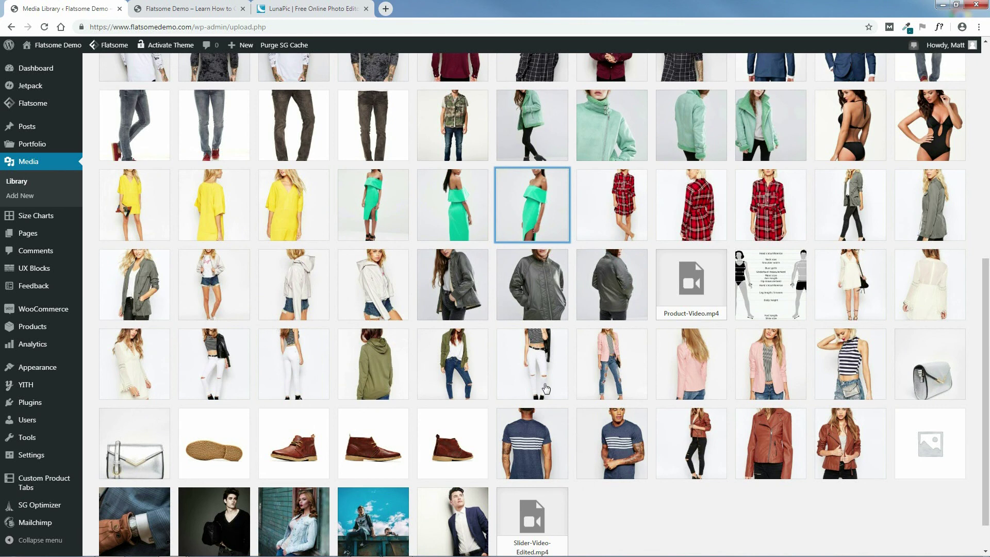
left_click(847, 444)
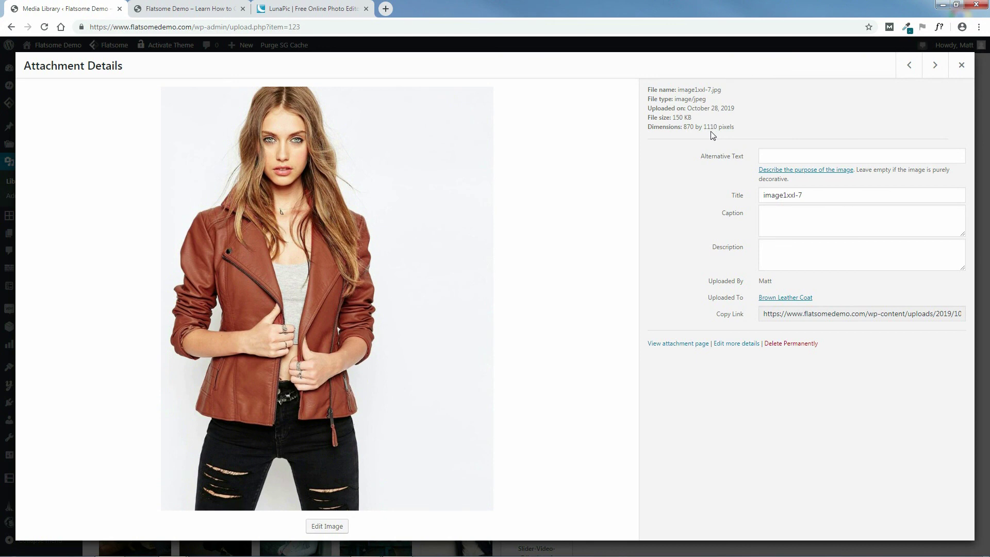
Step: Switch to the live home page and compare the Brown Leather Coat and Swimsuit images in the STYLES FOR WOMEN slider
left_click(176, 8)
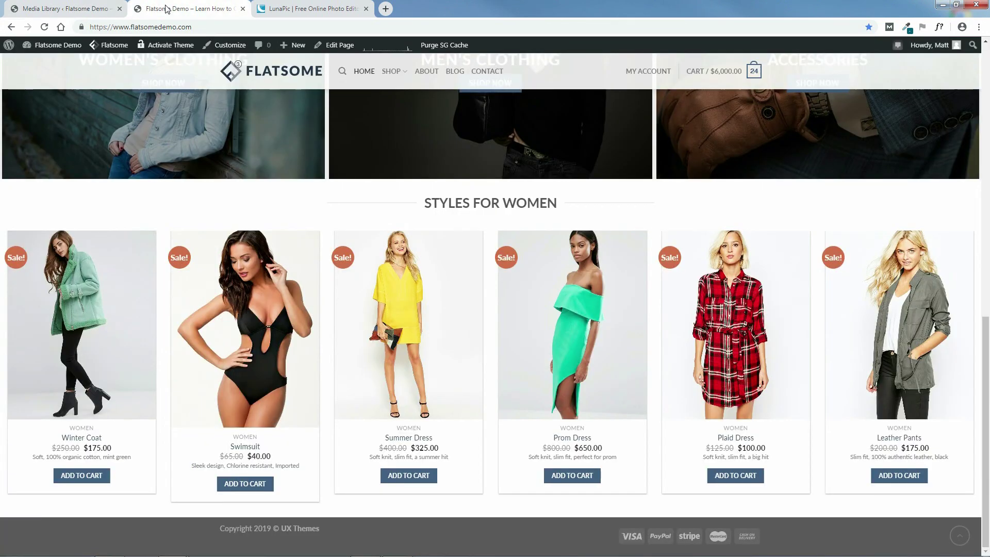
left_click(953, 325)
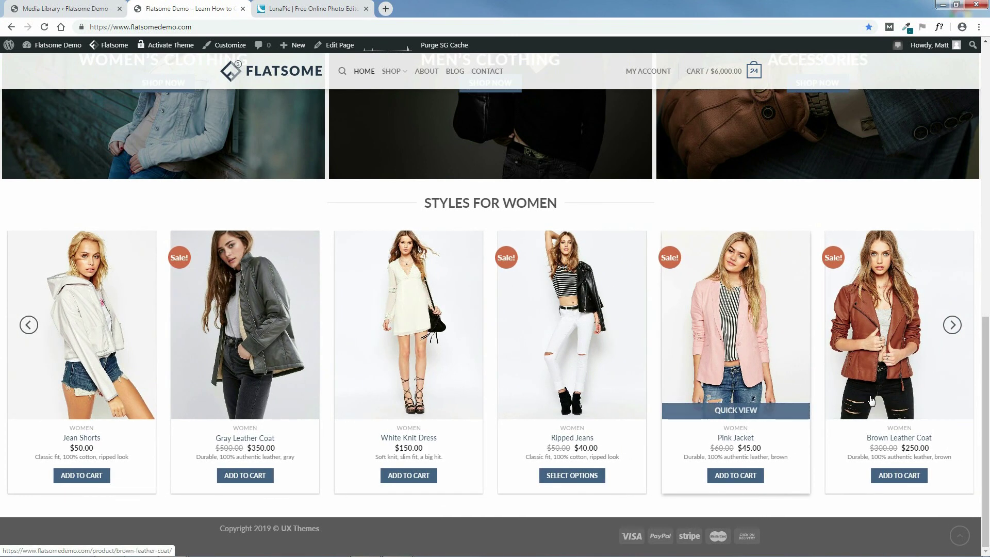
left_click(951, 324)
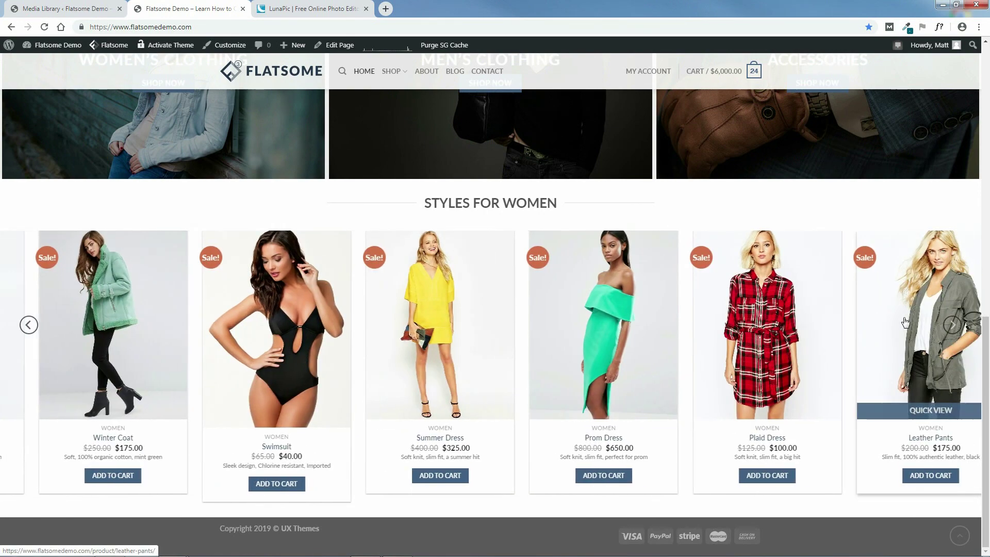
Step: Open Resize Image for the swimsuit picture in LunaPic, and check the Brown Leather Coat image's dimensions in the WordPress Media Library
left_click(309, 9)
mouse_move(283, 90)
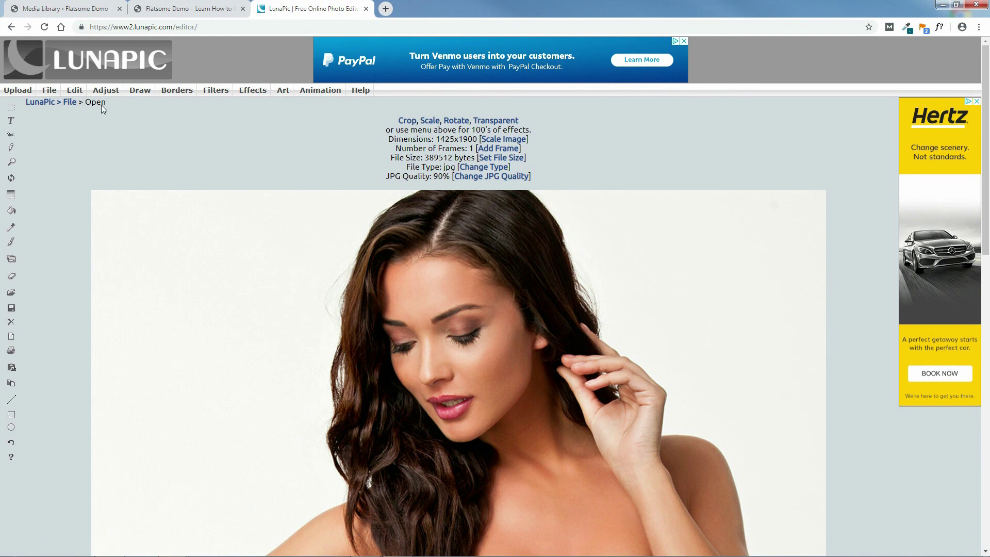
mouse_move(100, 91)
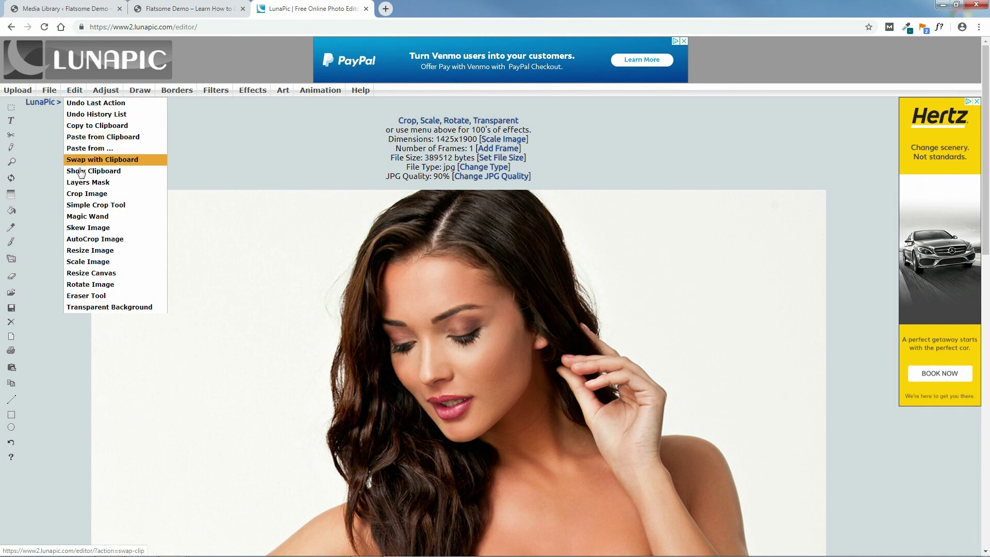
left_click(82, 250)
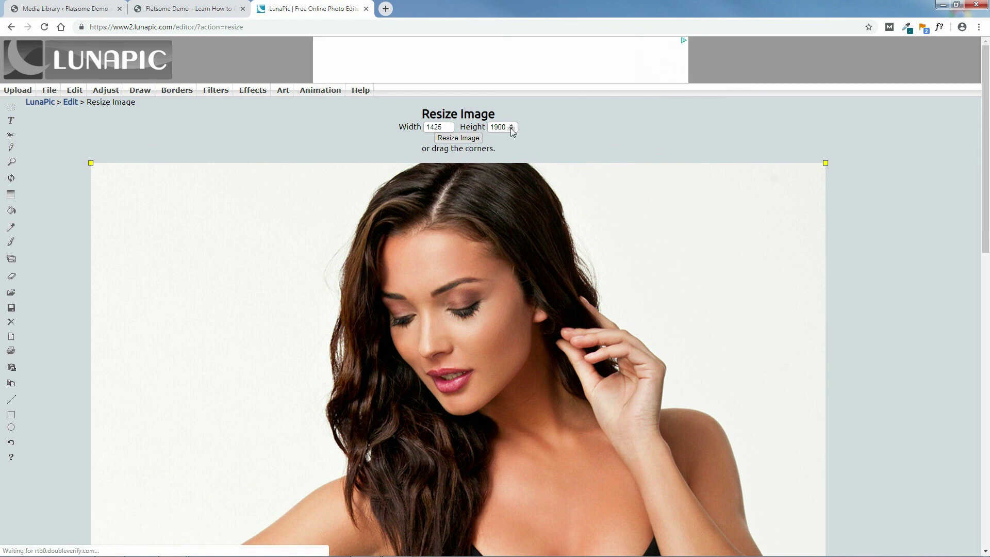
left_click(58, 7)
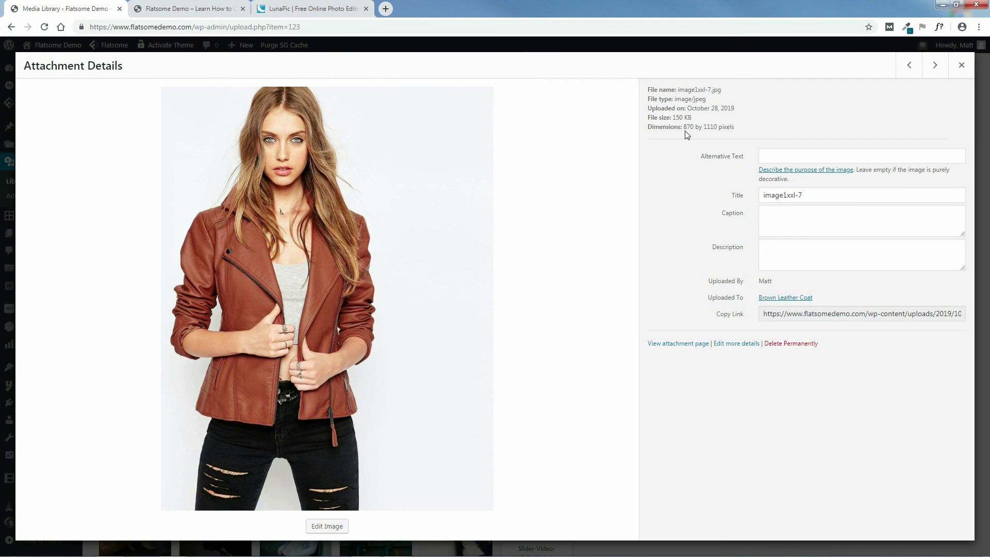
Step: Return to LunaPic and resize the swimsuit image to a width of 870 and a height of 1110 pixels
left_click(312, 8)
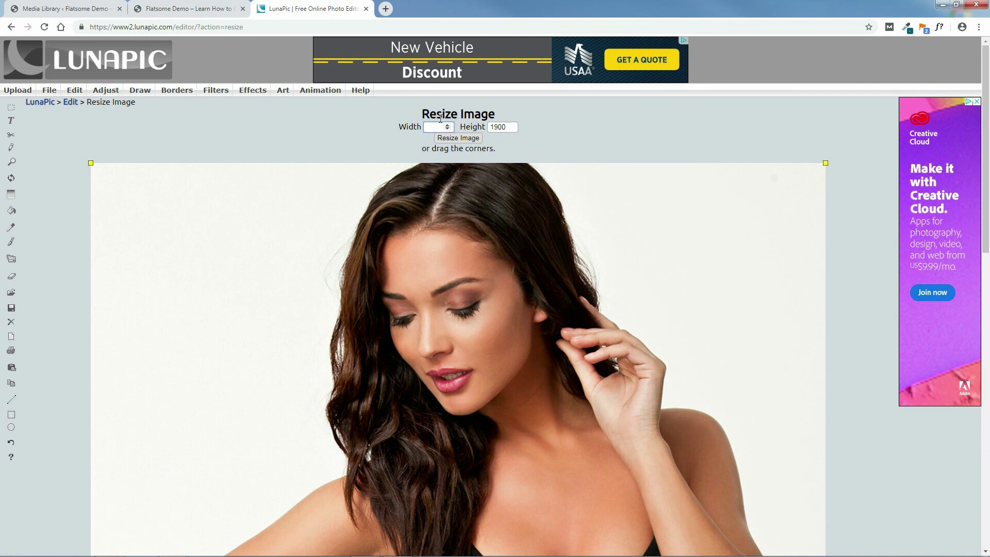
left_click(499, 127)
left_click_drag(498, 124, 490, 126)
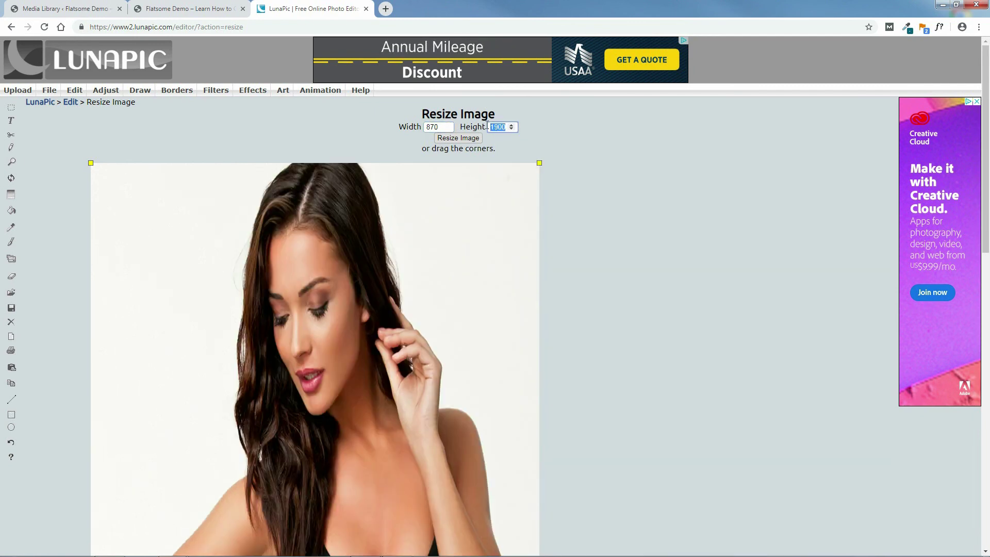
type("1110")
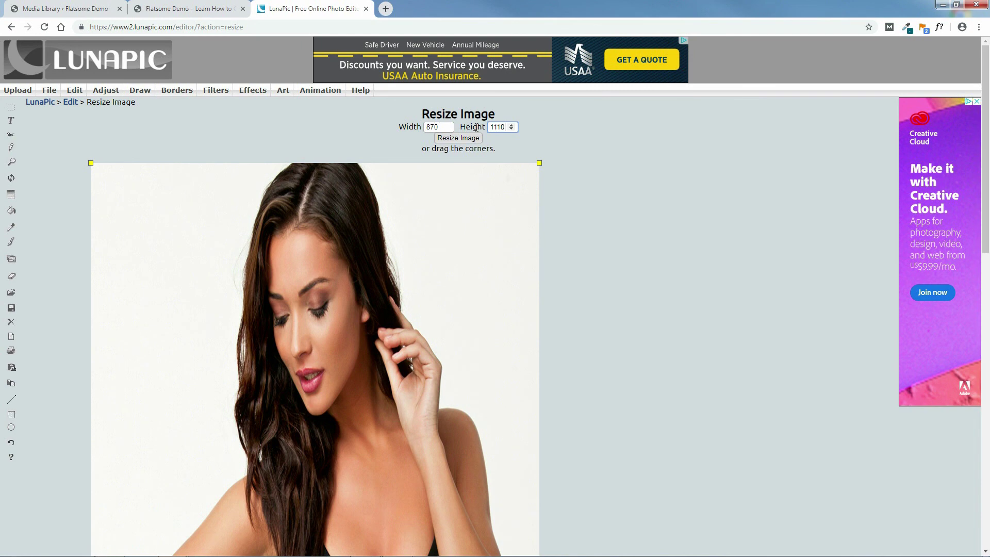
left_click(557, 126)
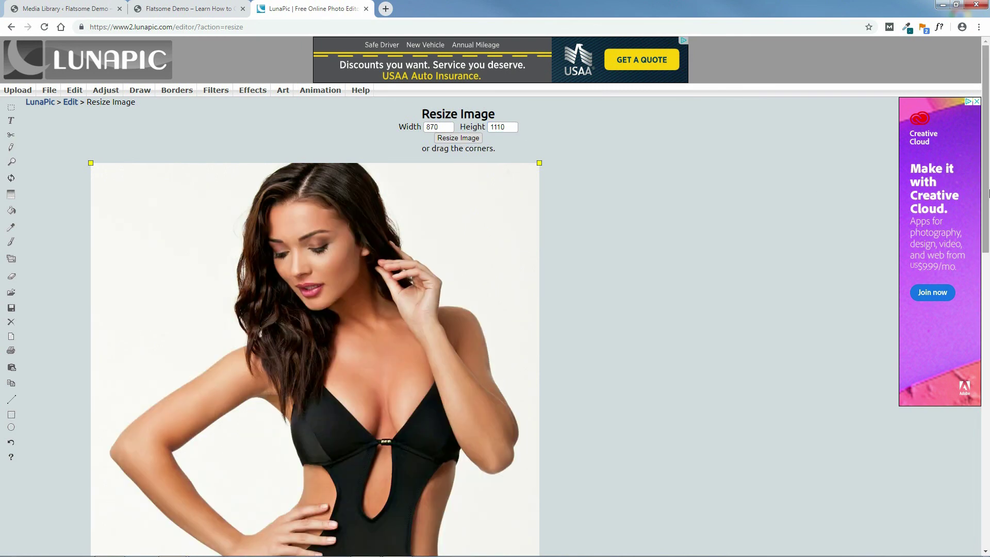
mouse_move(987, 192)
left_mouse_down()
mouse_move(987, 307)
mouse_move(977, 186)
left_mouse_up()
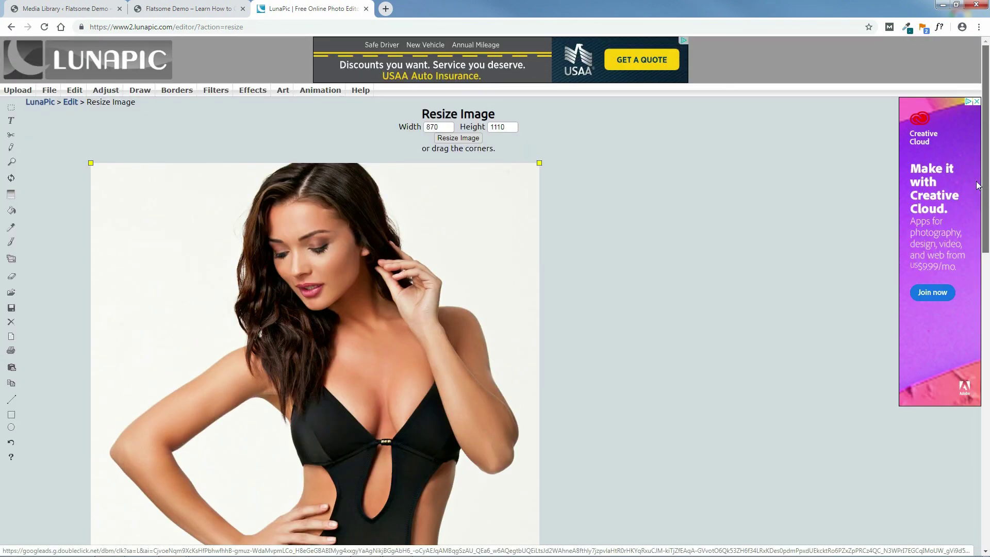
left_click(461, 138)
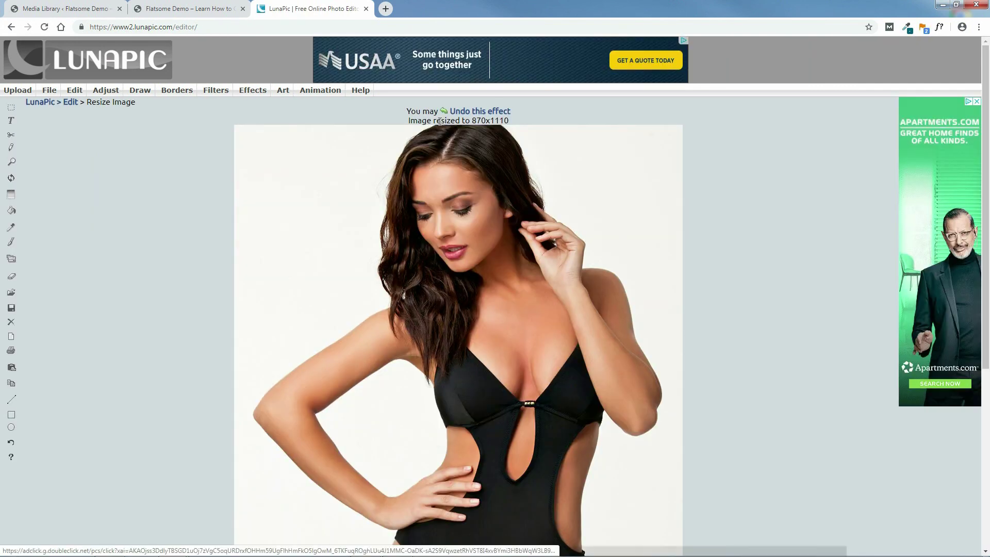
left_click_drag(508, 119, 472, 120)
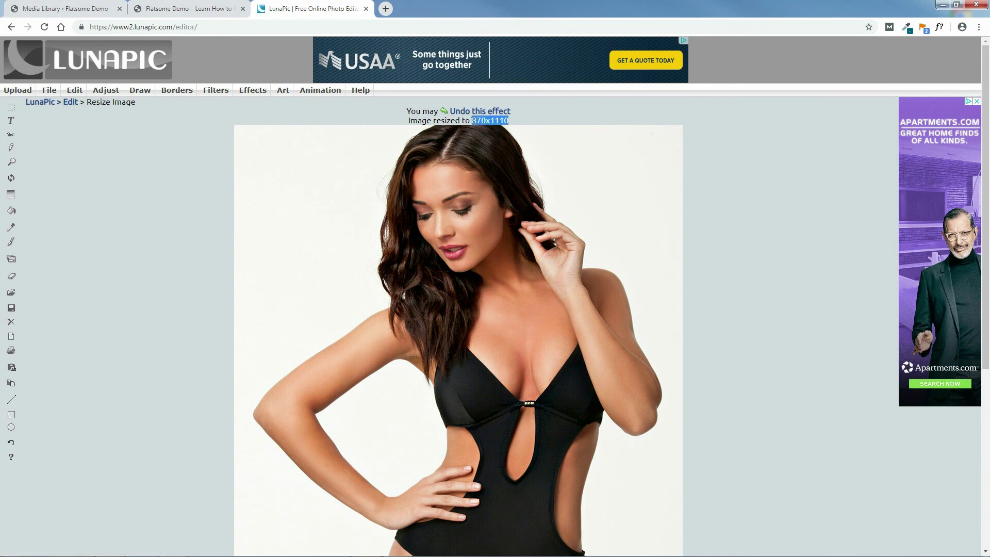
left_click(543, 116)
Step: Save the resized swimsuit image to the computer and show the downloaded file in its folder
left_click_drag(986, 204, 988, 381)
left_click(368, 437)
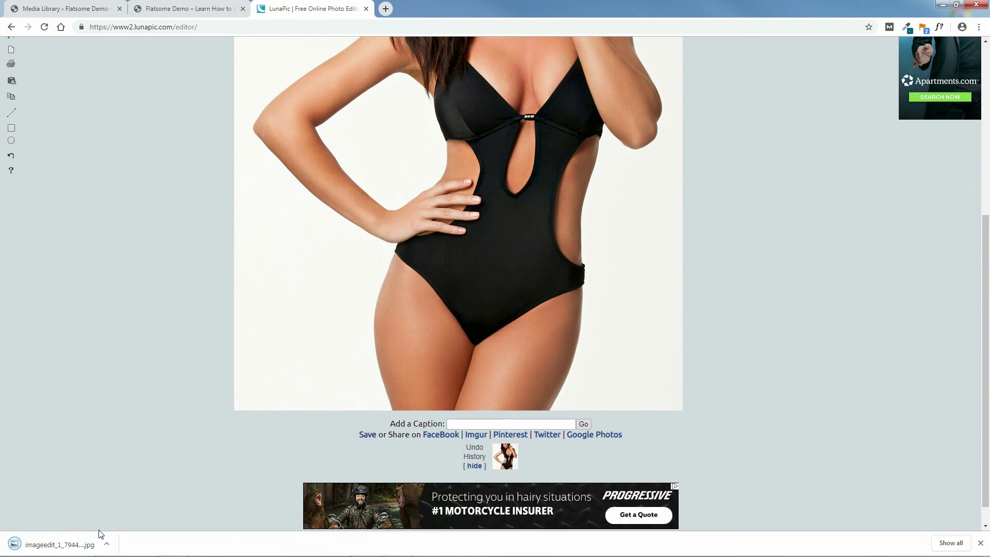
left_click(107, 545)
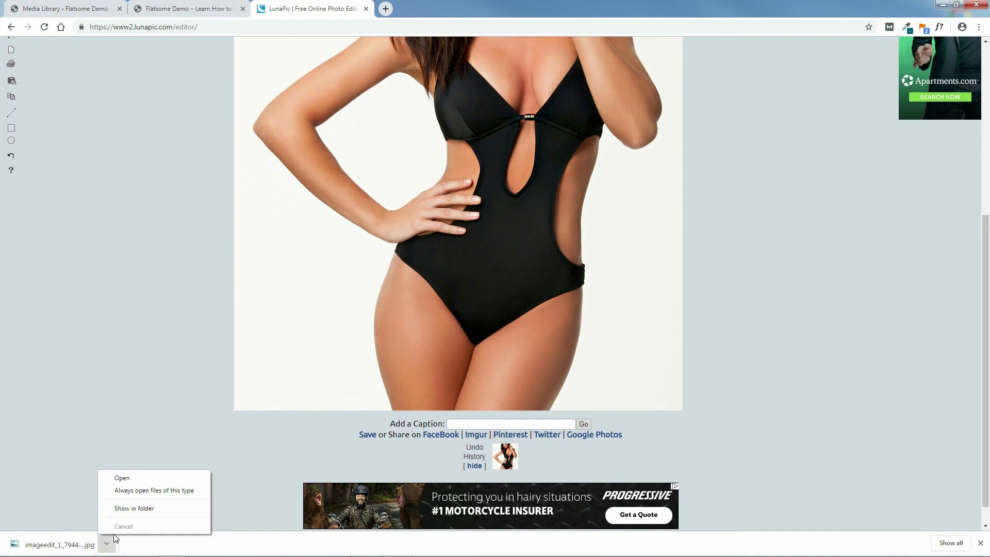
left_click(123, 508)
left_click_drag(438, 78, 0, 106)
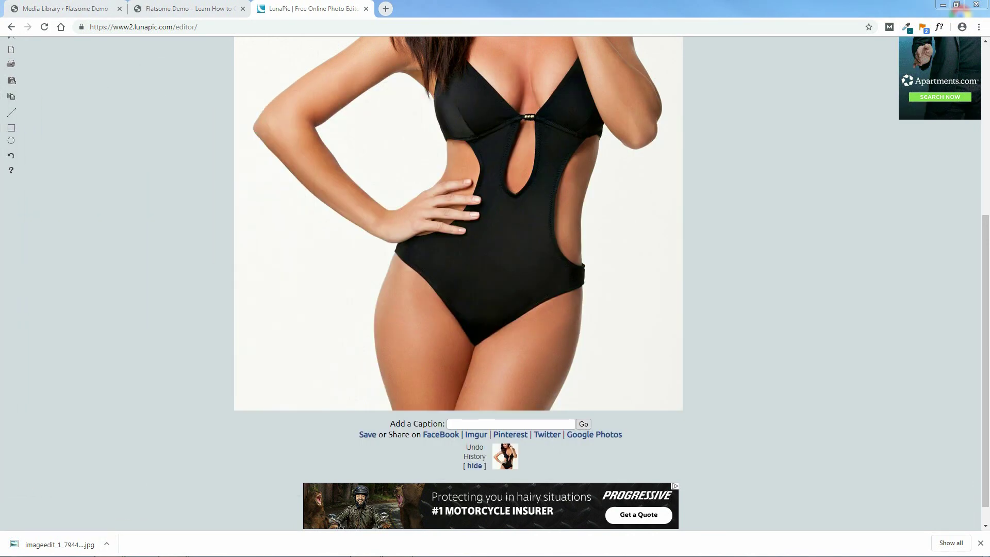
left_click(119, 110)
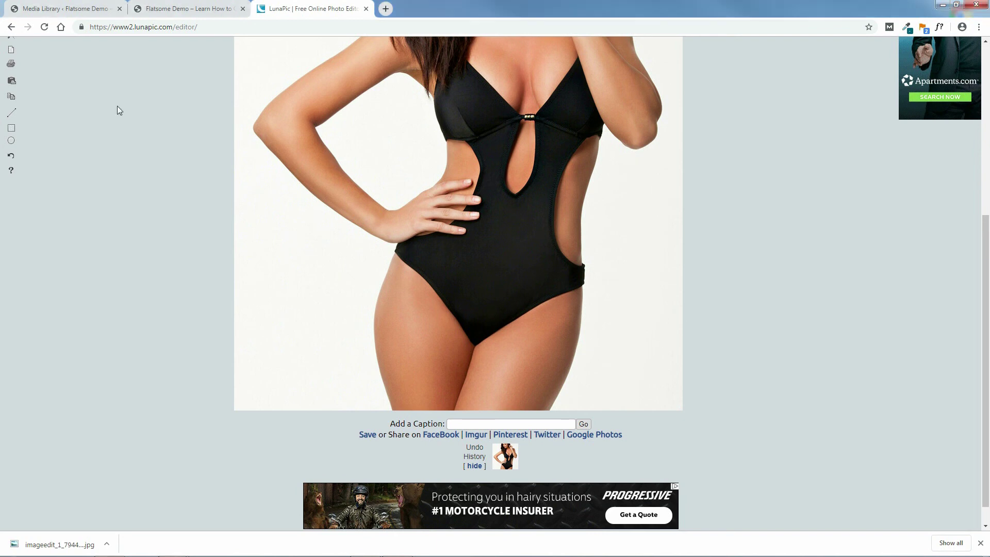
left_click(53, 12)
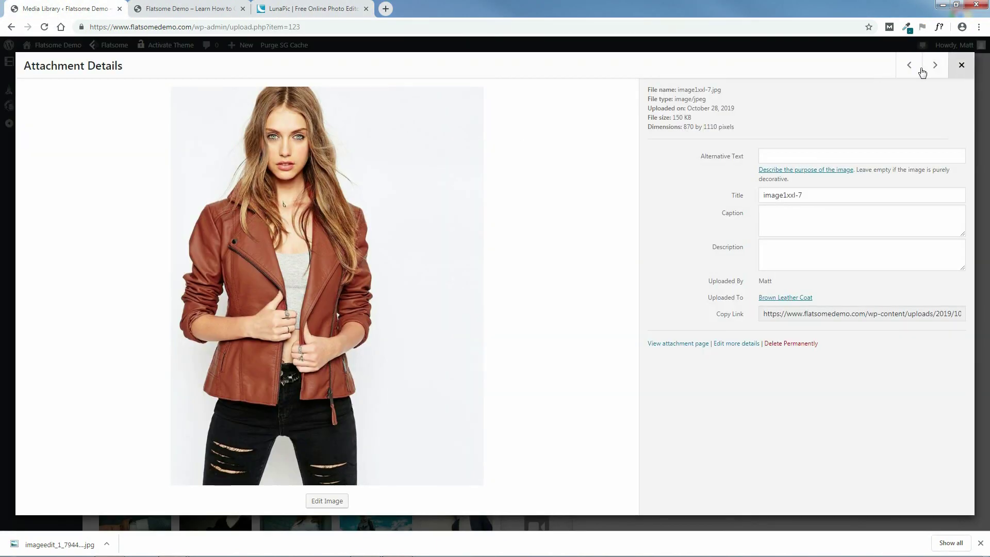
left_click(961, 65)
left_click_drag(985, 256, 989, 53)
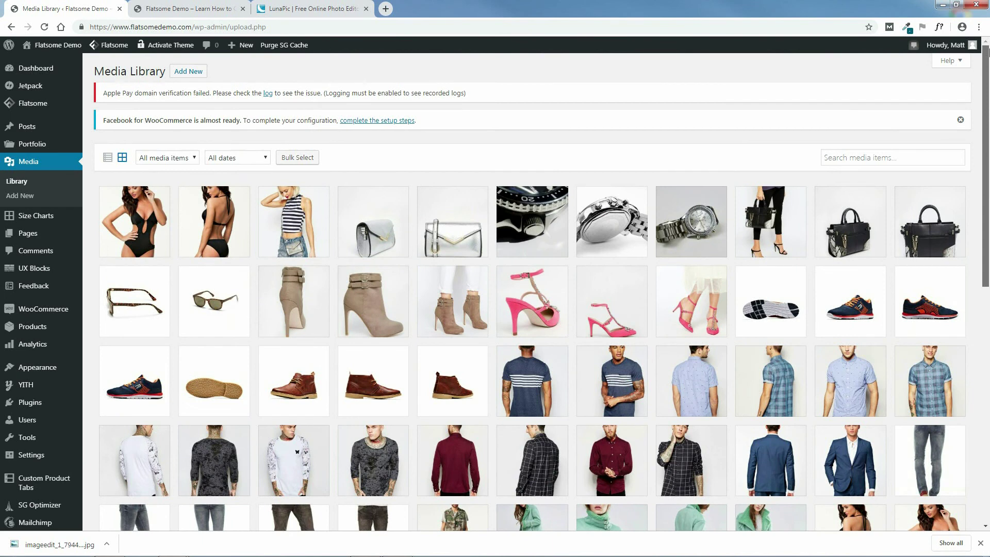
left_click(189, 71)
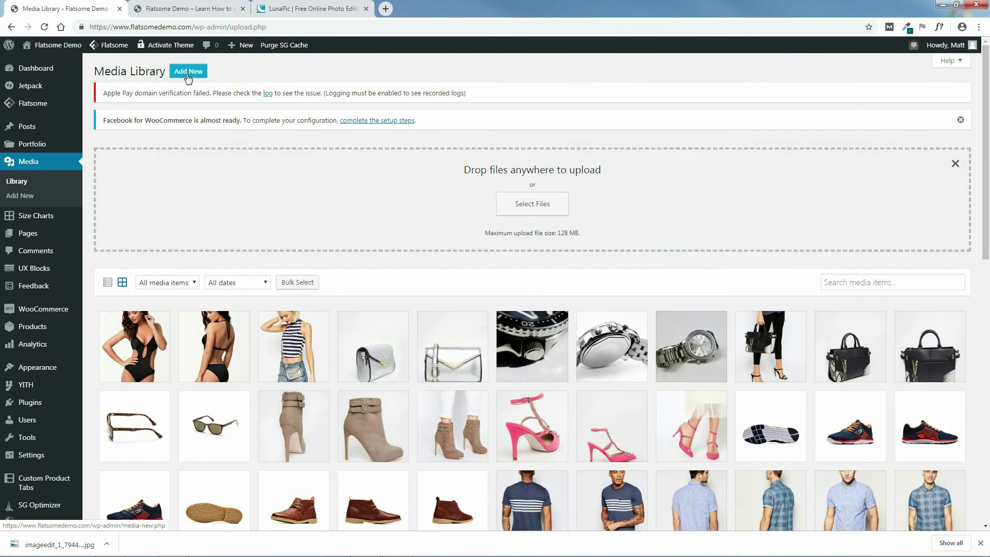
left_click(532, 205)
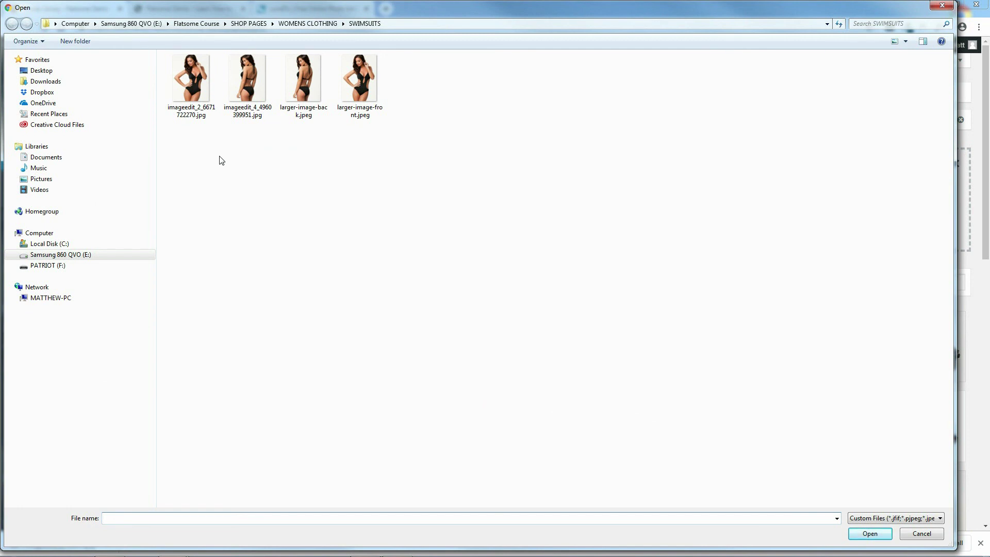
left_click(938, 6)
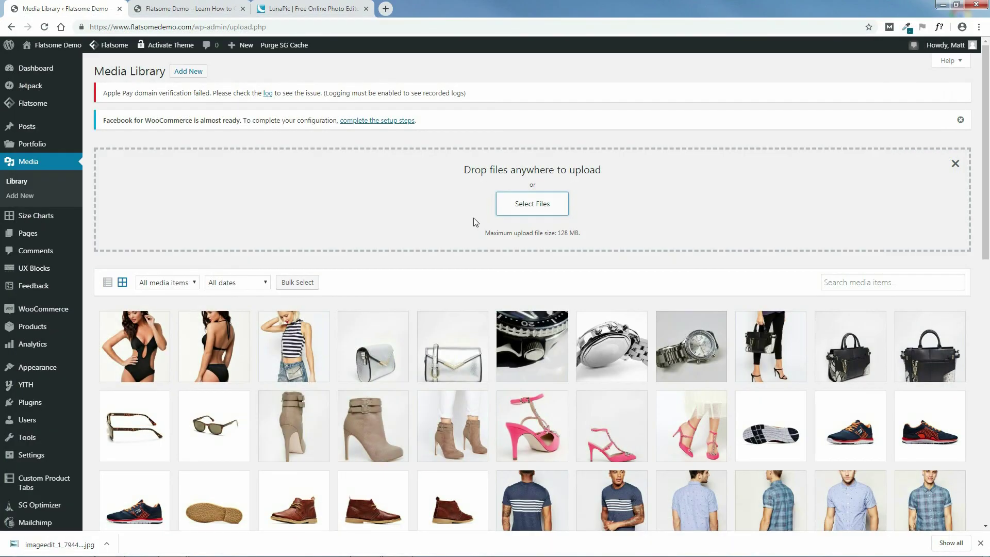
left_click(955, 165)
Step: From the live home page, open the Women shop category in a new tab and open its Swimsuit product for editing
left_click(200, 6)
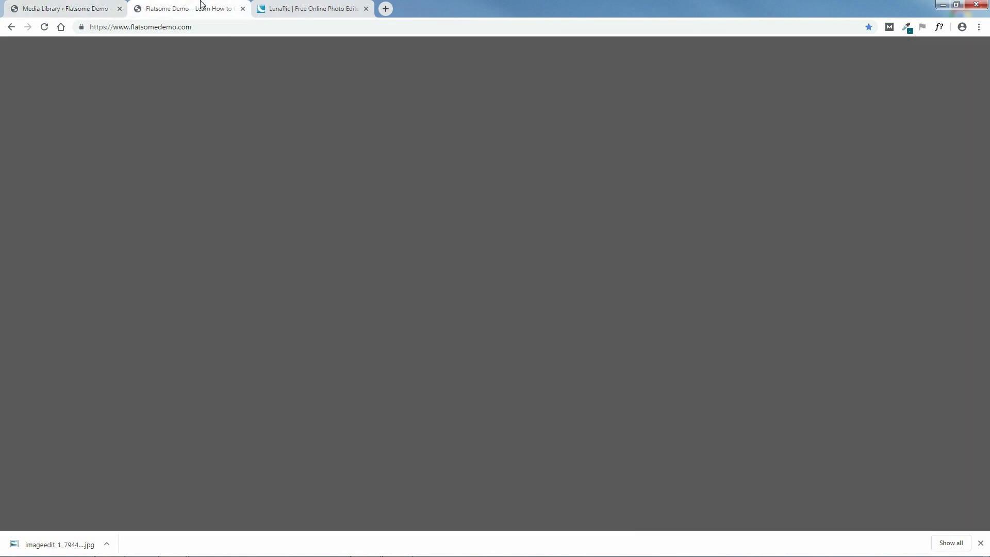
mouse_move(390, 71)
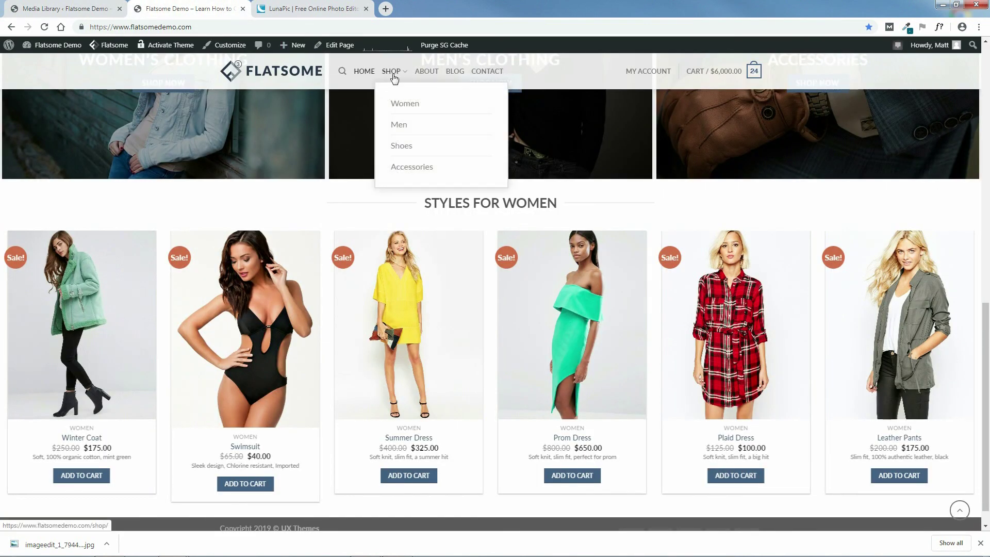
middle_click(403, 104)
left_click(299, 5)
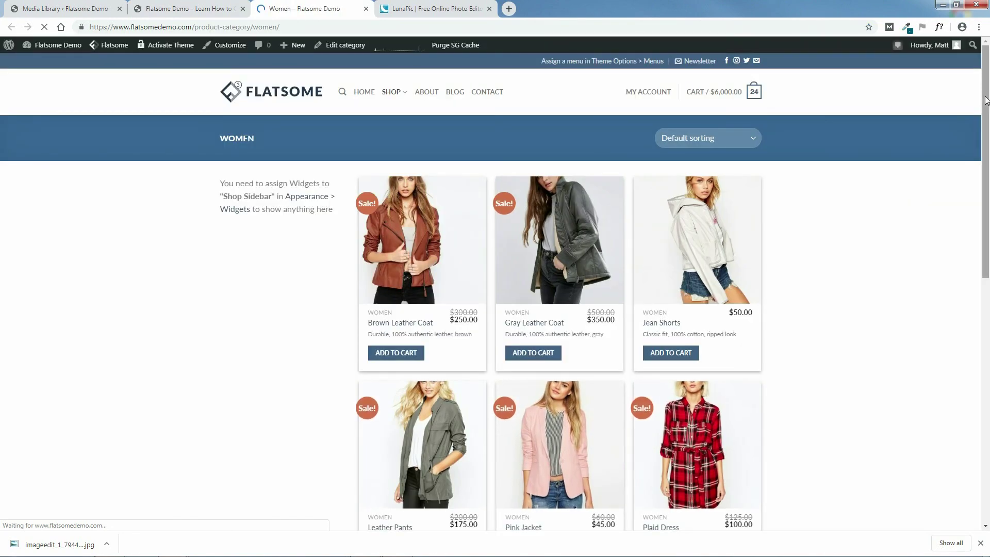
left_click_drag(985, 133, 985, 375)
left_click(418, 323)
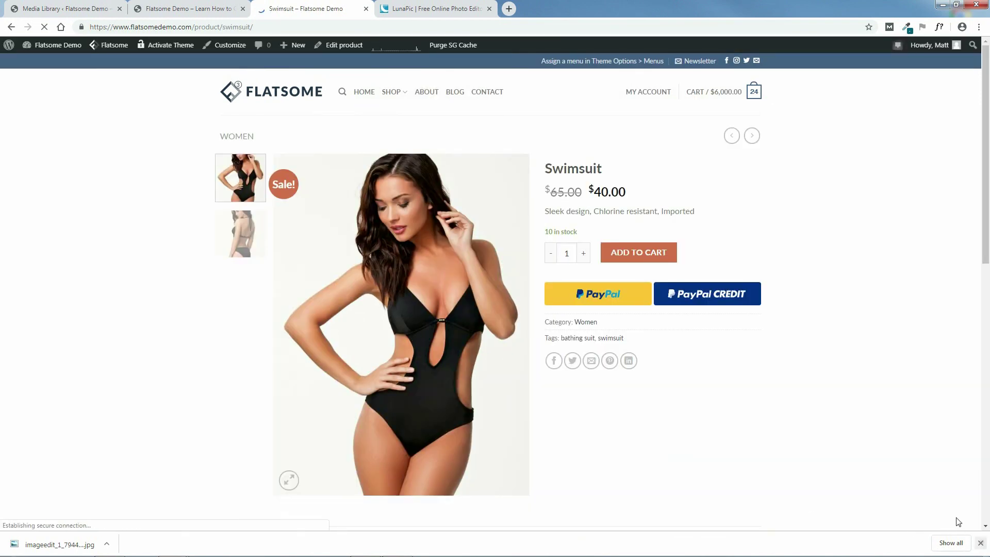
left_click(980, 543)
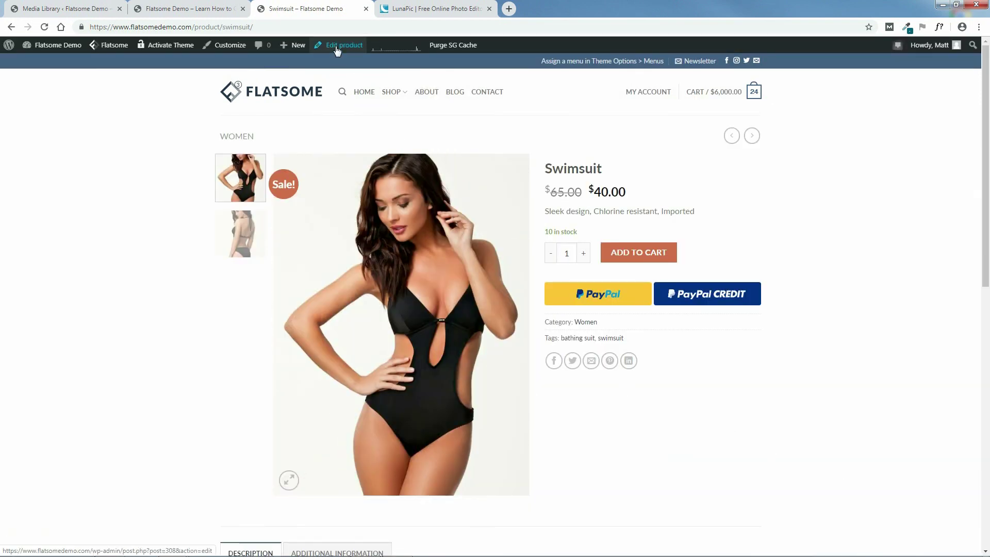
mouse_move(338, 49)
left_click(340, 48)
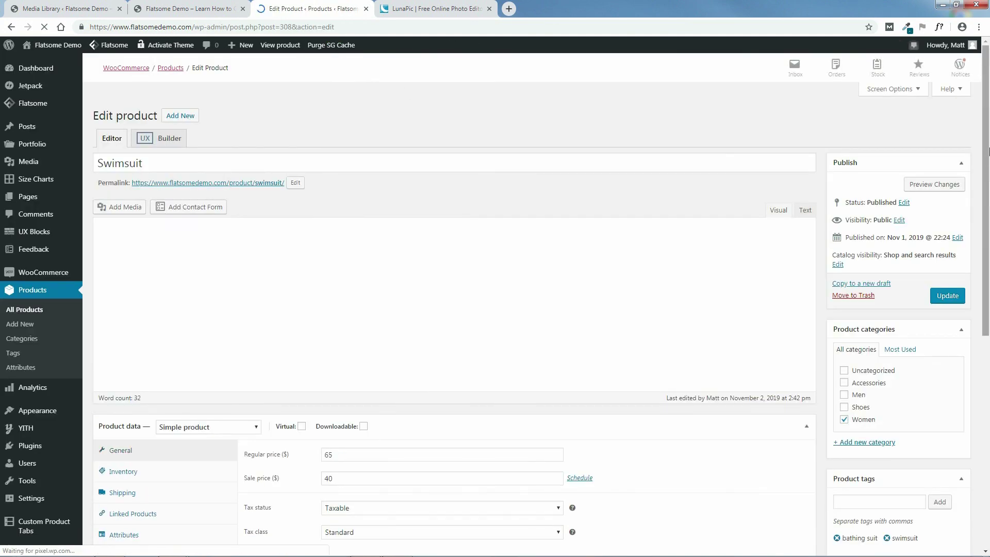
Step: Remove the Swimsuit product's main image and delete the back-view image from its product gallery
left_click_drag(989, 151, 988, 363)
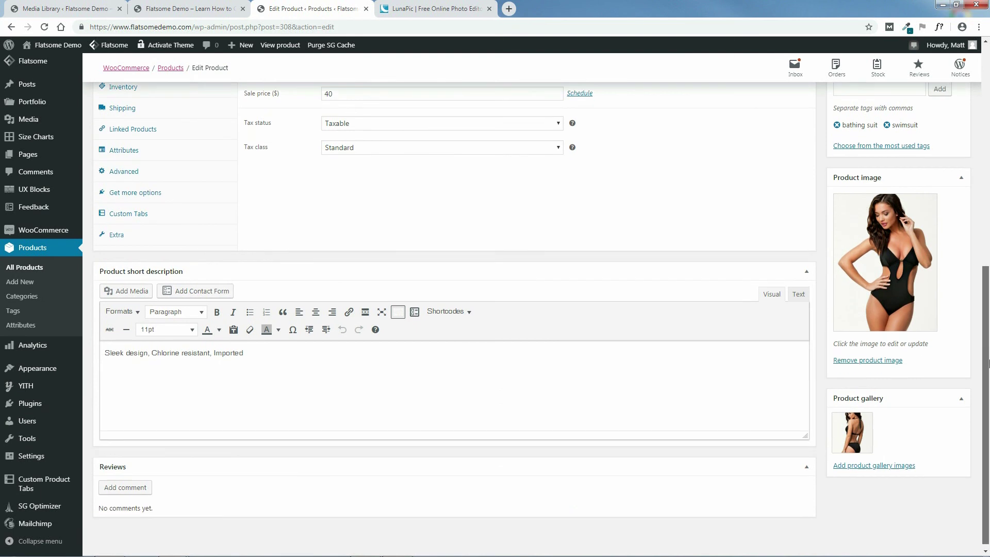
left_click(865, 364)
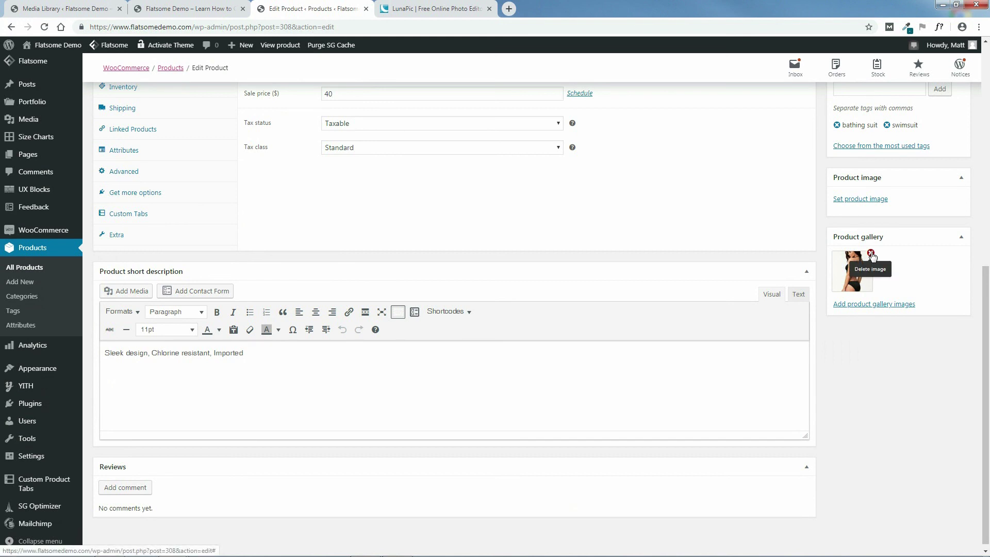
left_click(871, 253)
scroll(875, 334, "up", 3)
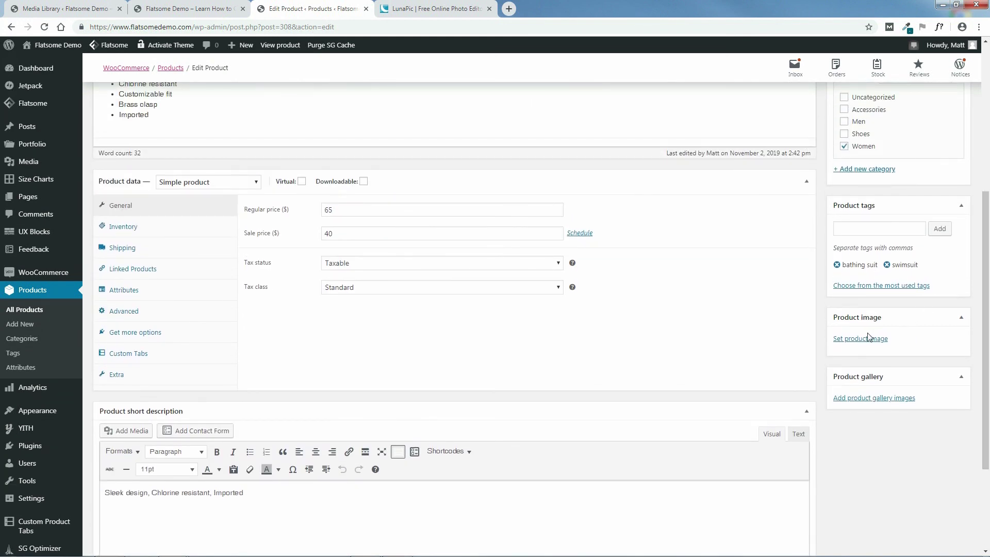
Step: Upload imageedit_1_7944923829.jpg from the Downloads folder as the image for the Swimsuit product
left_click(862, 339)
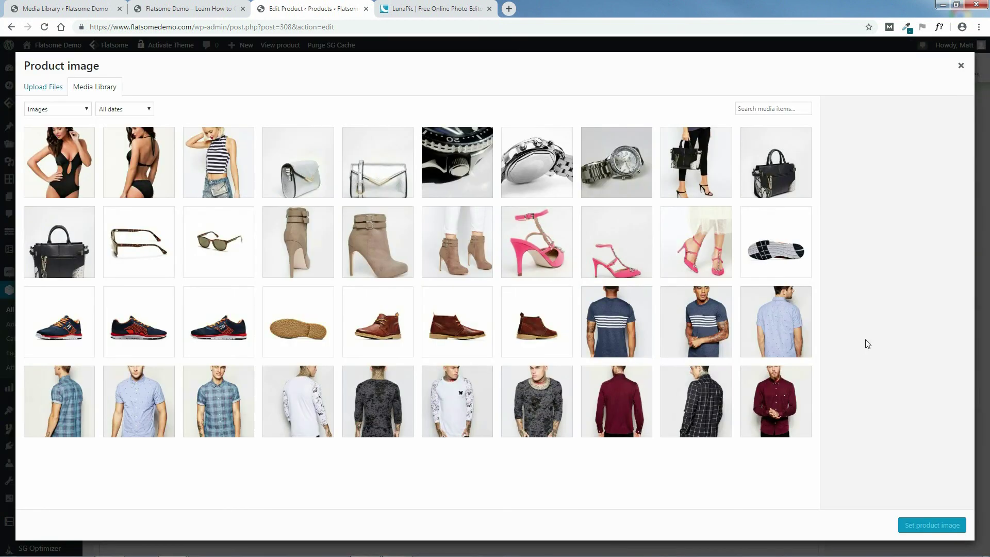
left_click(46, 88)
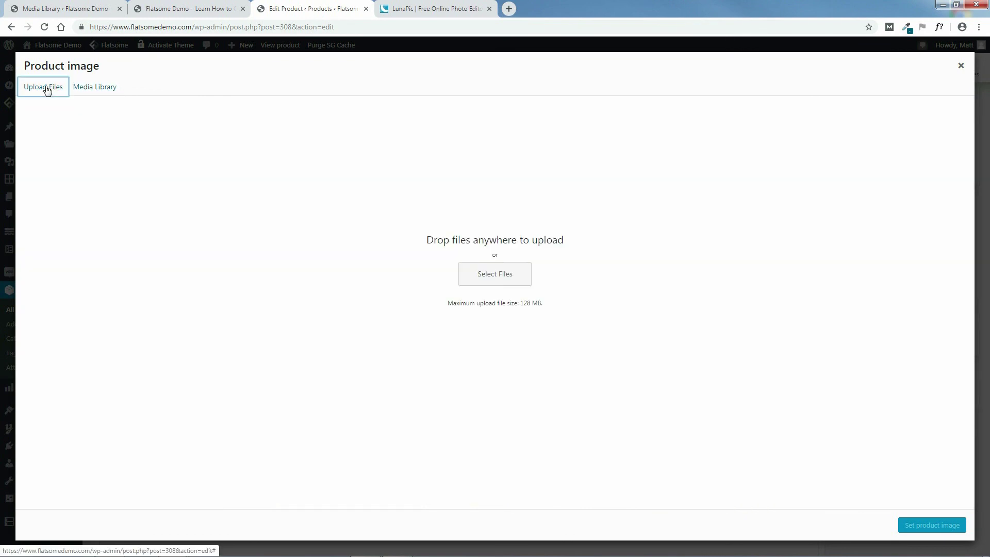
left_click(495, 276)
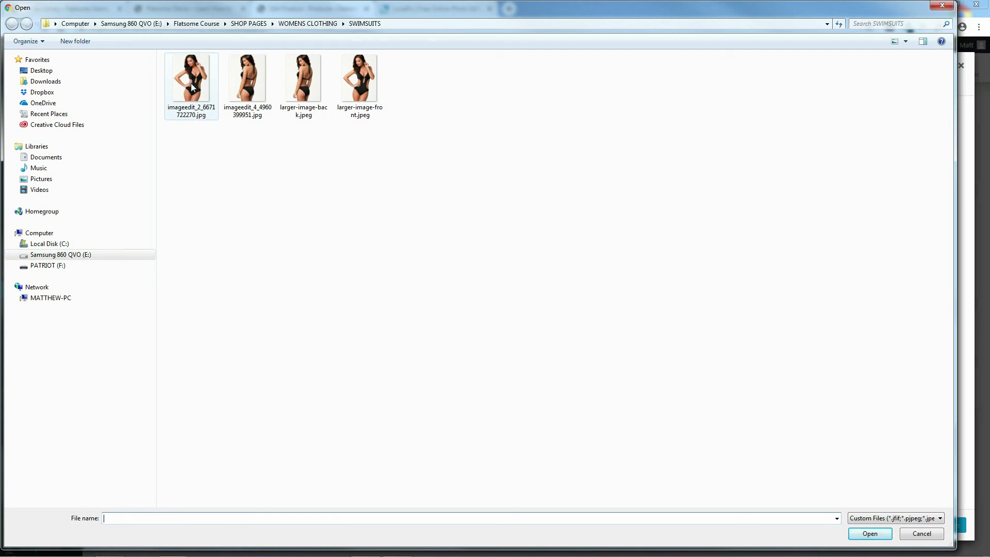
left_click(47, 81)
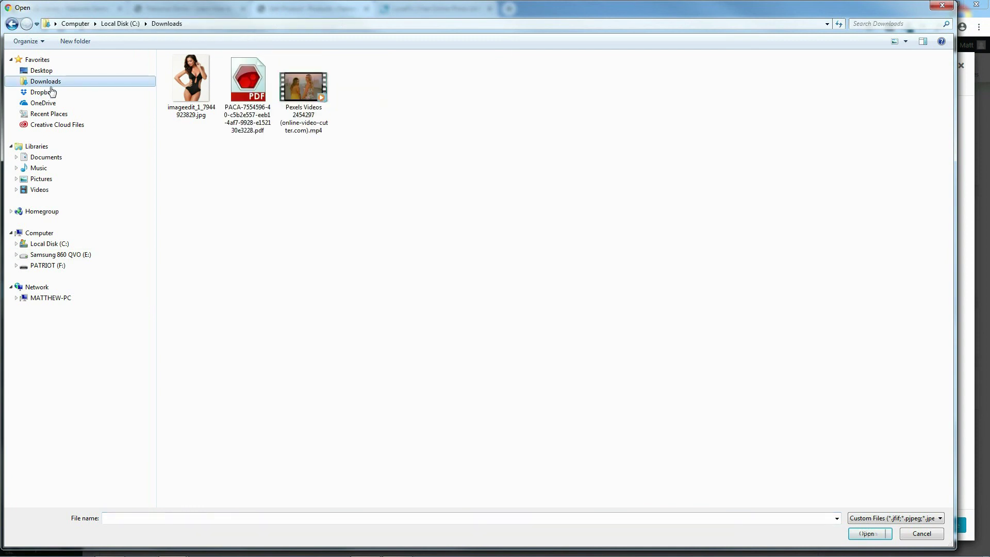
left_click(192, 88)
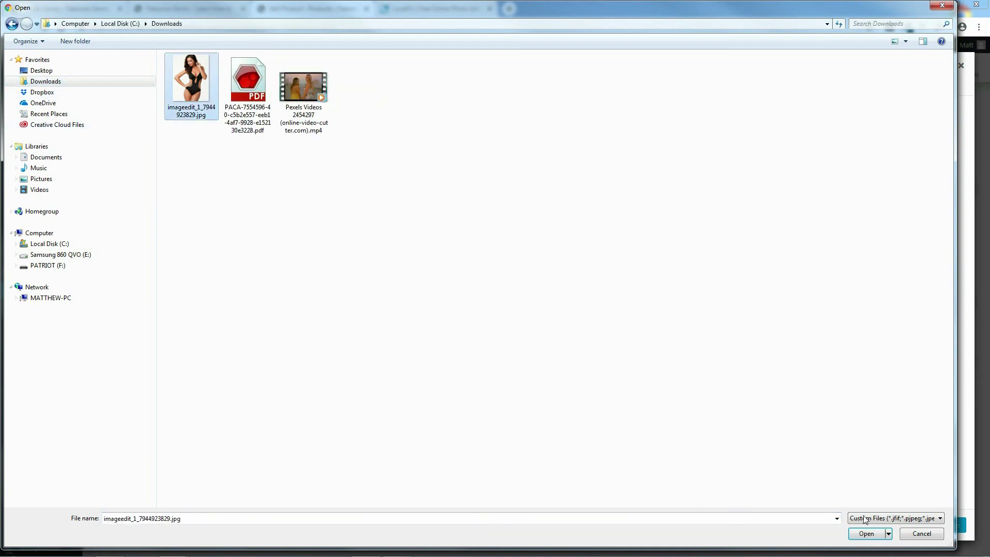
left_click(866, 533)
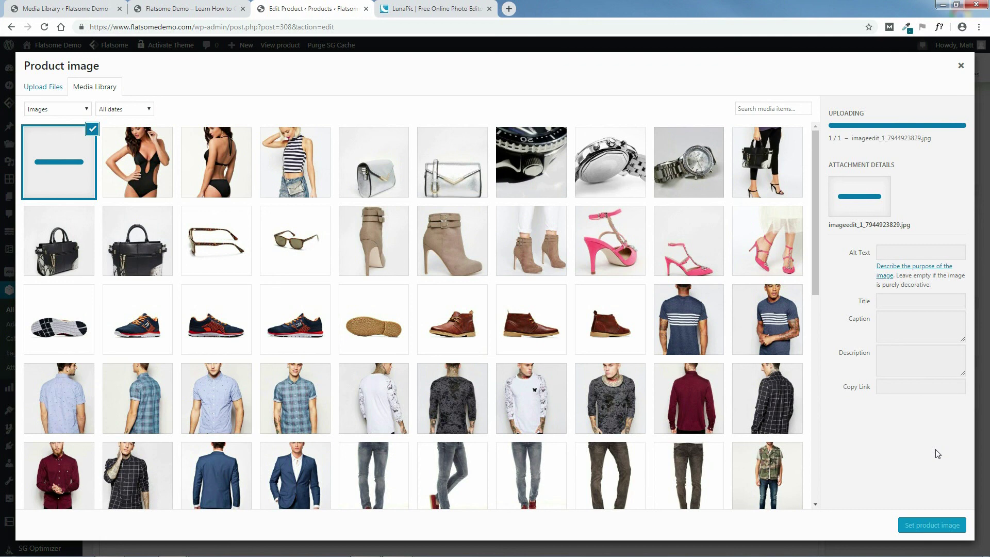
Step: Set the uploaded image as the Swimsuit's product image and add the swimsuit back-view picture to its product gallery
left_click(932, 525)
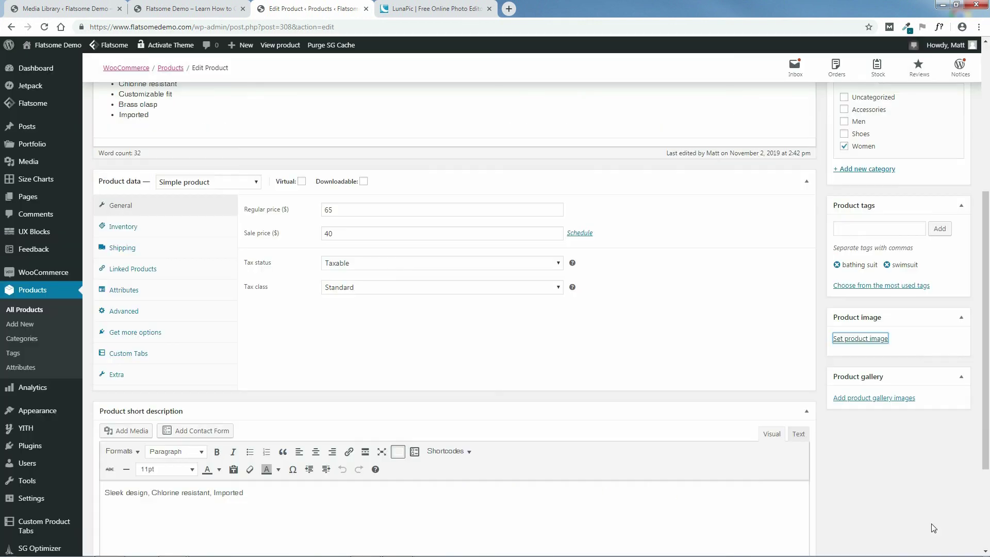
scroll(962, 490, "down", 3)
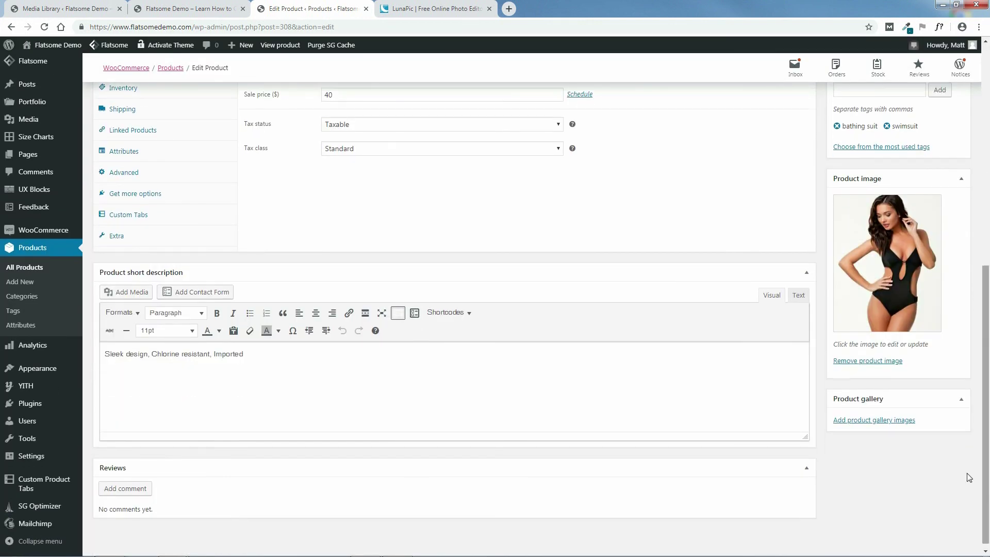
left_click(874, 421)
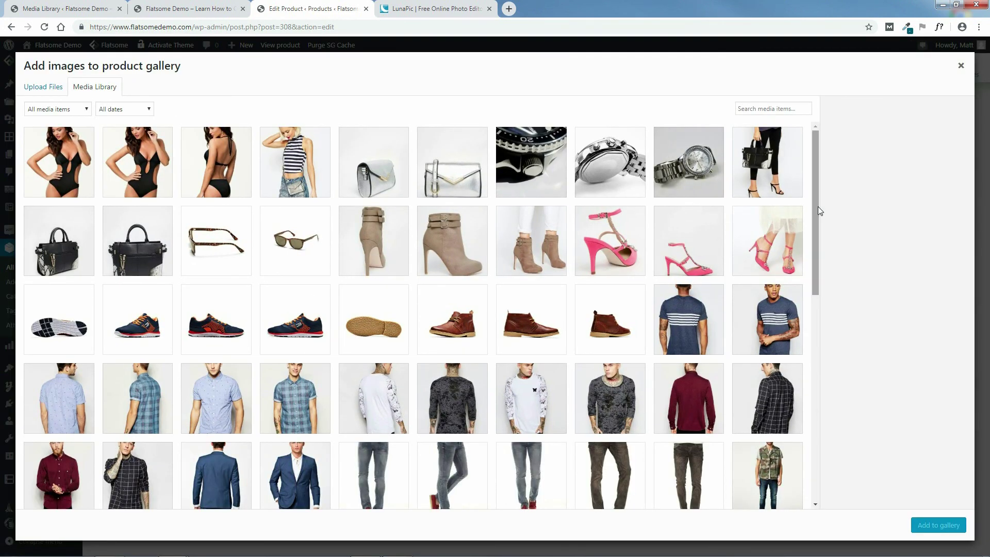
left_click_drag(815, 210, 820, 155)
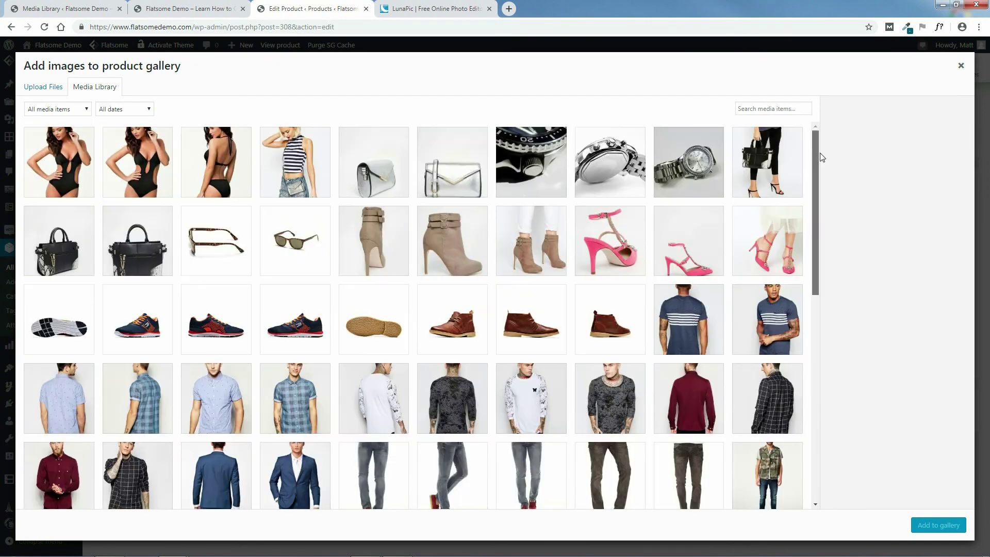
left_click(214, 169)
left_click(928, 534)
Step: Update the Swimsuit product and reload the live home page to check its image in the STYLES FOR WOMEN slider
left_click_drag(985, 483, 975, 263)
left_click(947, 297)
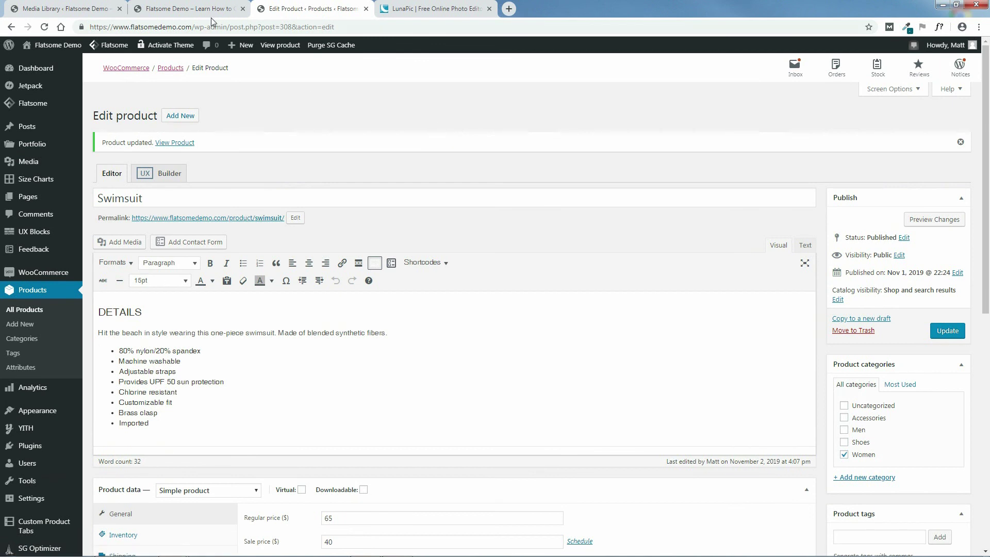
left_click(198, 9)
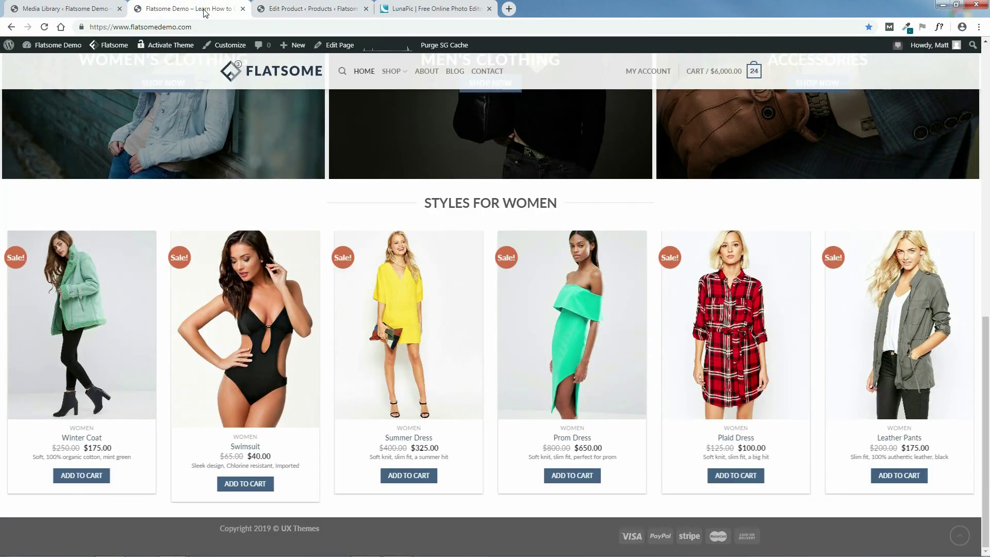
left_click(44, 29)
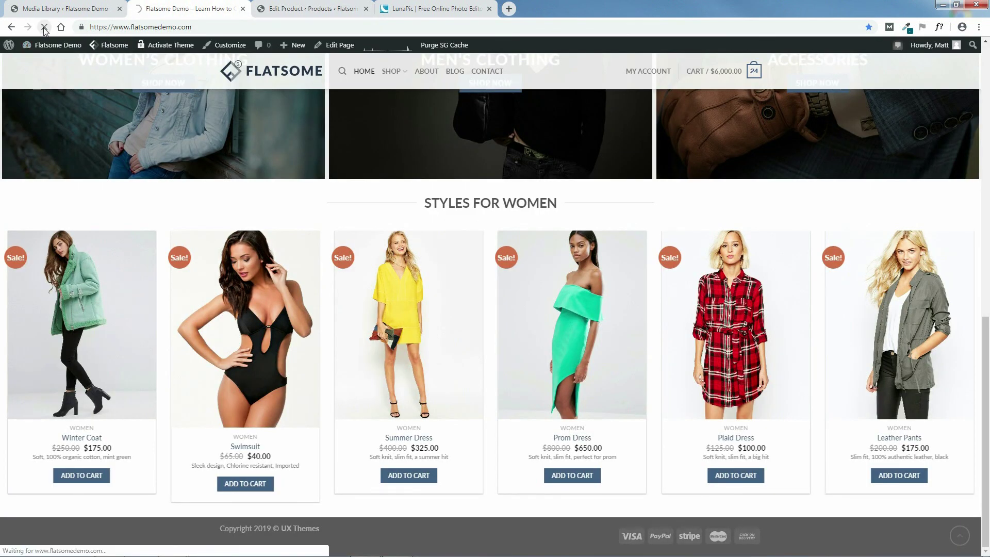
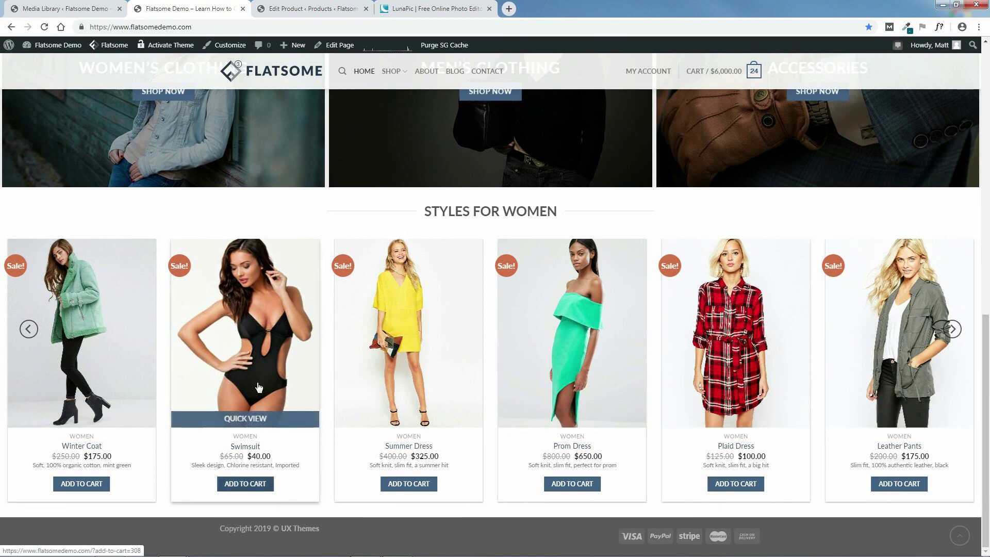
Step: Close the LunaPic page and the Swimsuit product editing page, returning to the live home page
left_click(427, 9)
scroll(309, 154, "up", 6)
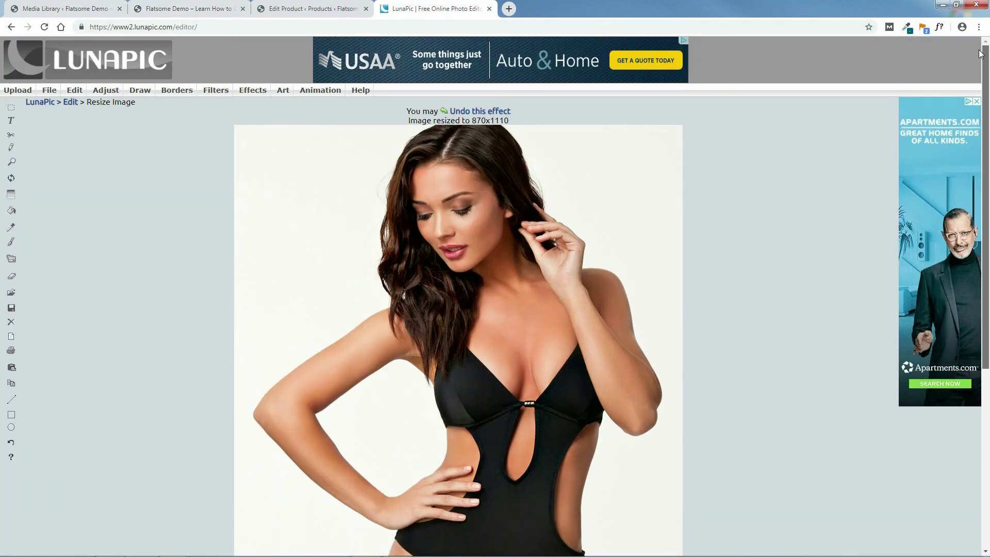
left_click(489, 9)
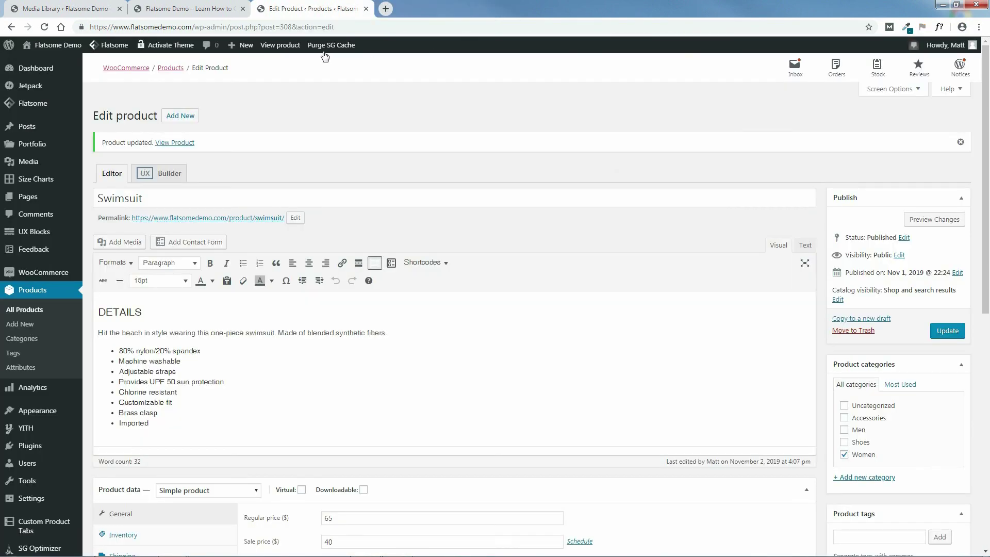
left_click(366, 9)
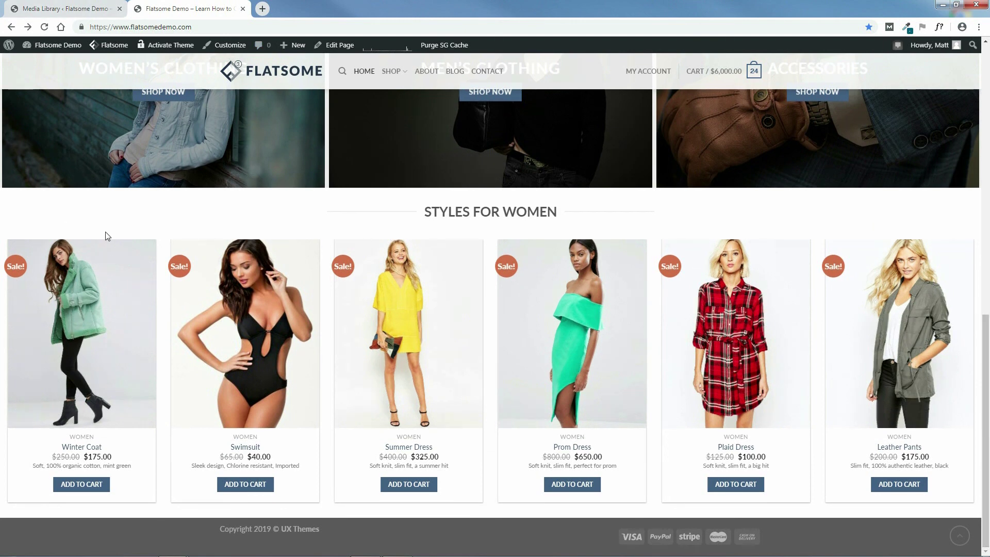
Step: Open the home page in UX Builder and go down to the STYLES FOR WOMEN section
mouse_move(333, 45)
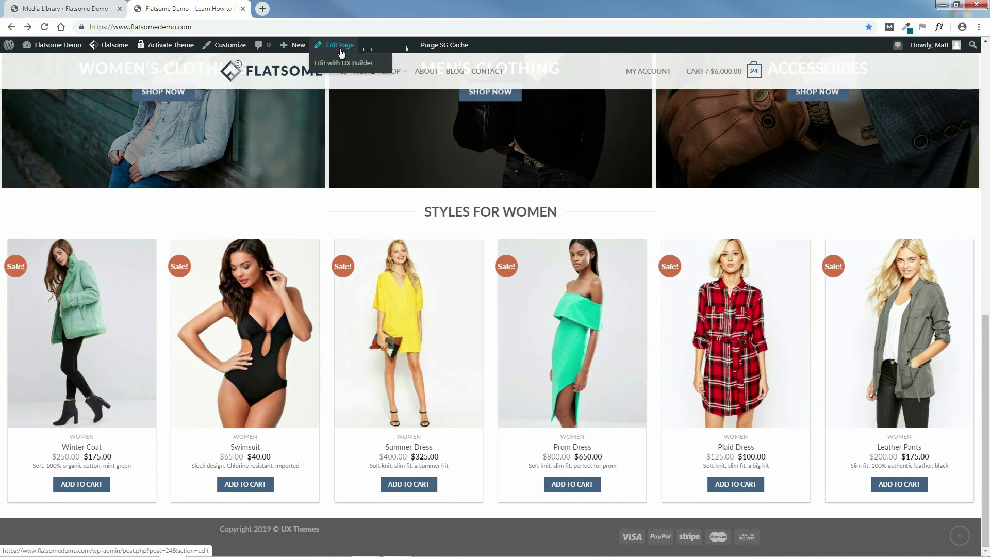
left_click(346, 65)
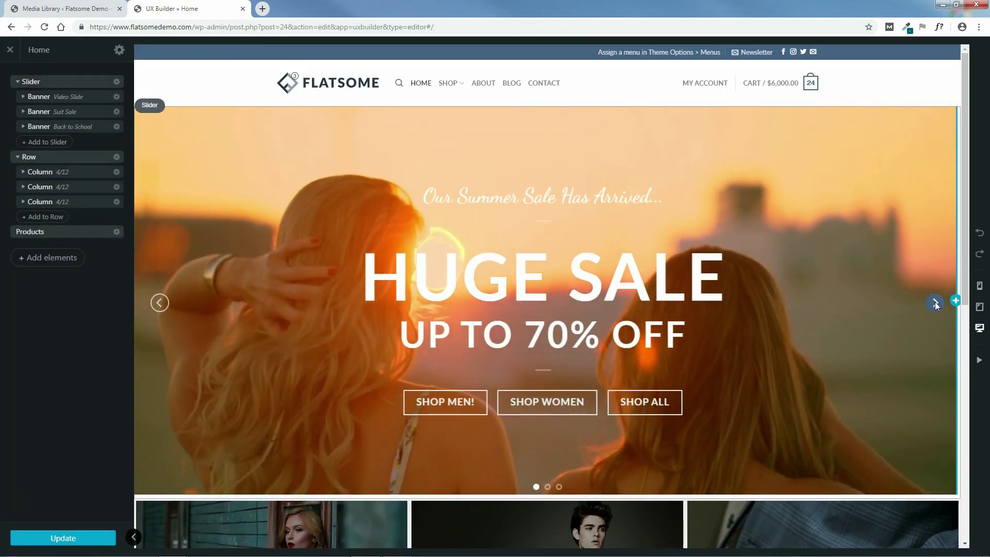
left_click(931, 305)
scroll(964, 166, "down", 10)
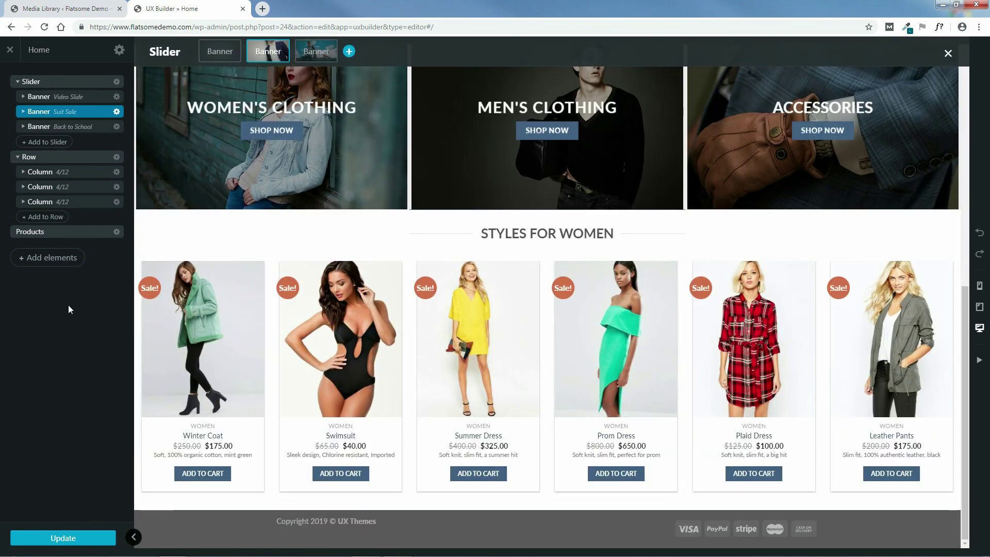
Step: Add a Flip Book shop element below the STYLES FOR WOMEN products on the home page
left_click(52, 257)
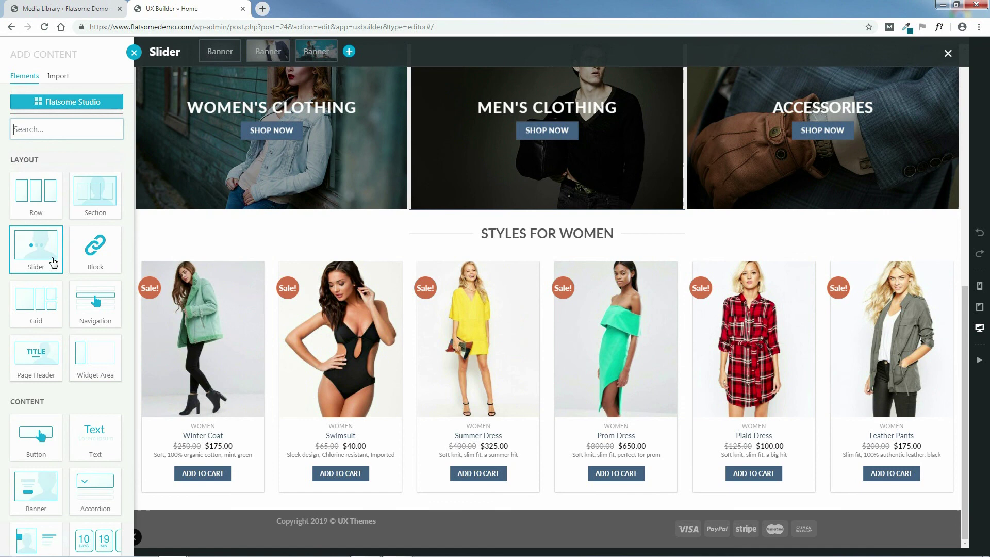
scroll(111, 307, "down", 5)
scroll(114, 309, "down", 10)
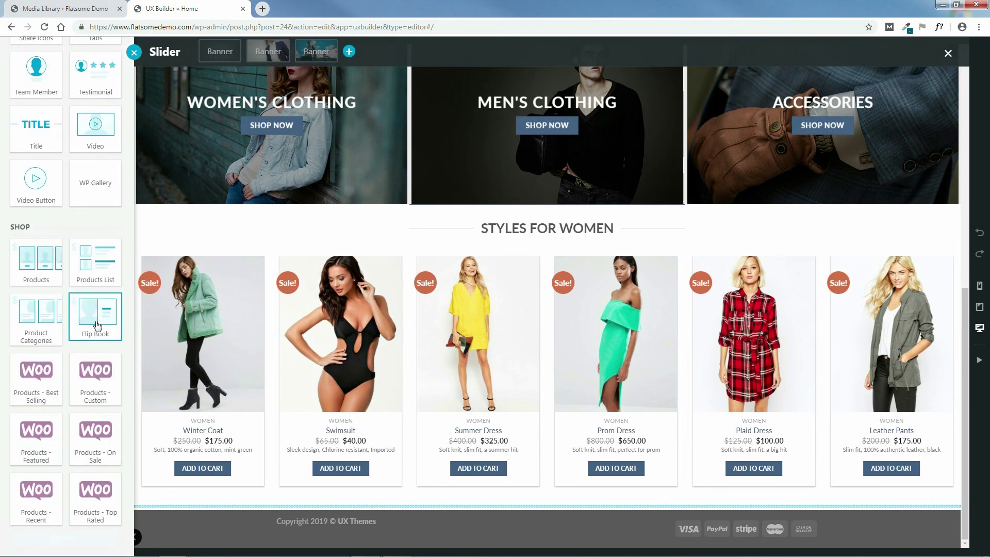
left_click(96, 324)
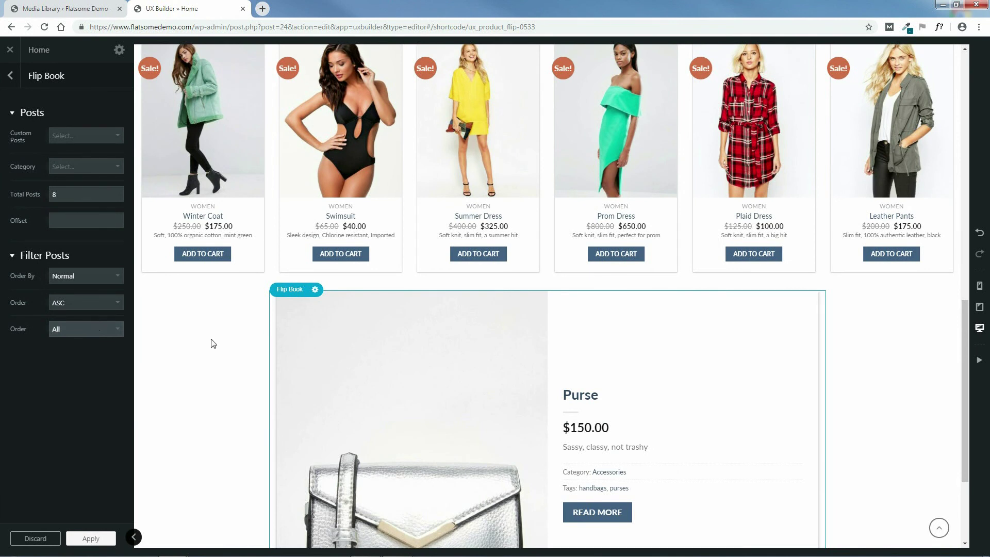
Step: Set the Flip Book's category to Women and preview its product slides up to Summer Dress
left_click(90, 166)
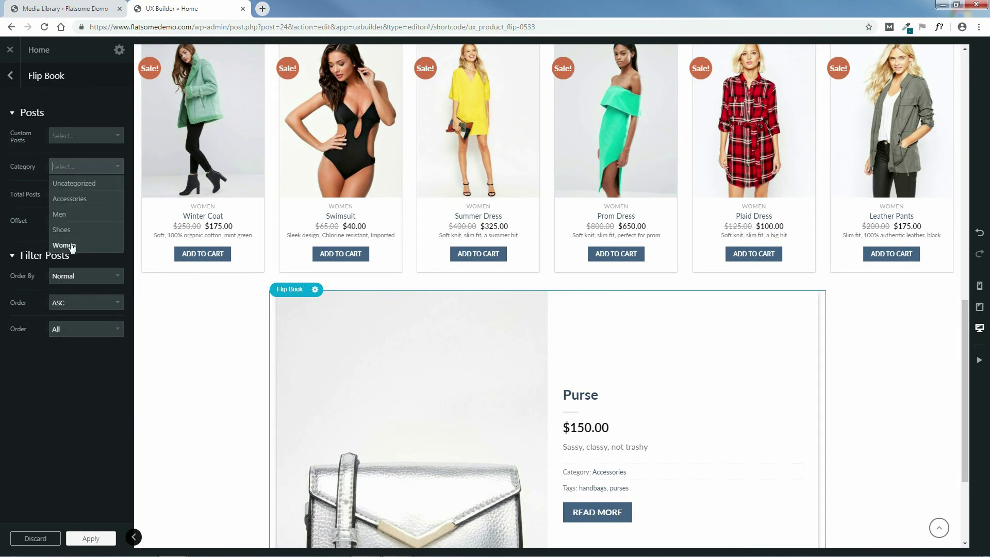
left_click(72, 246)
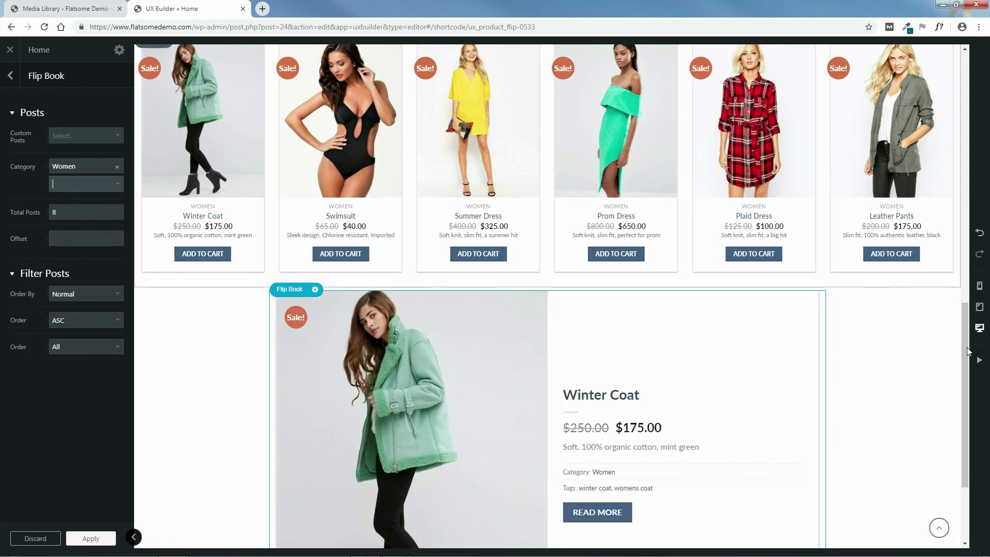
scroll(926, 421, "down", 3)
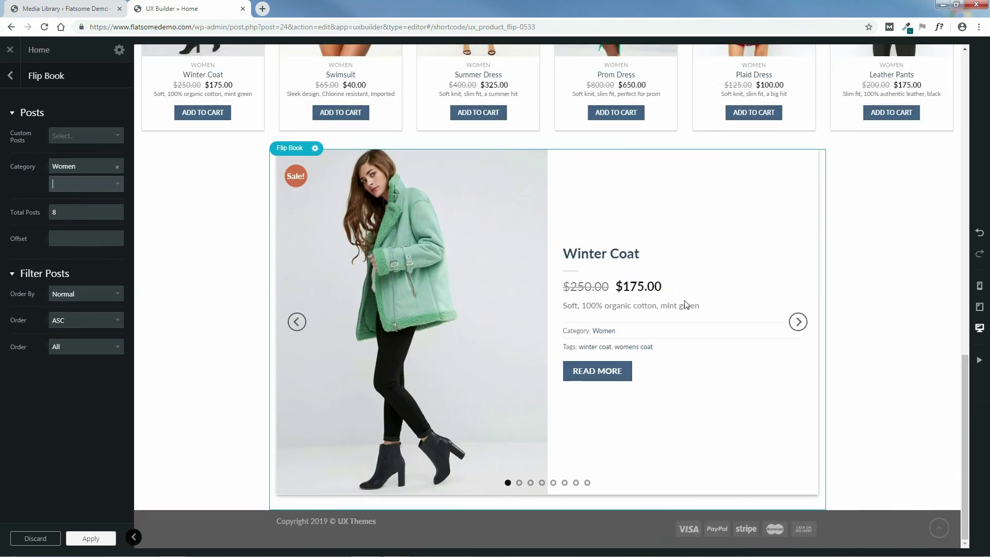
left_click(797, 322)
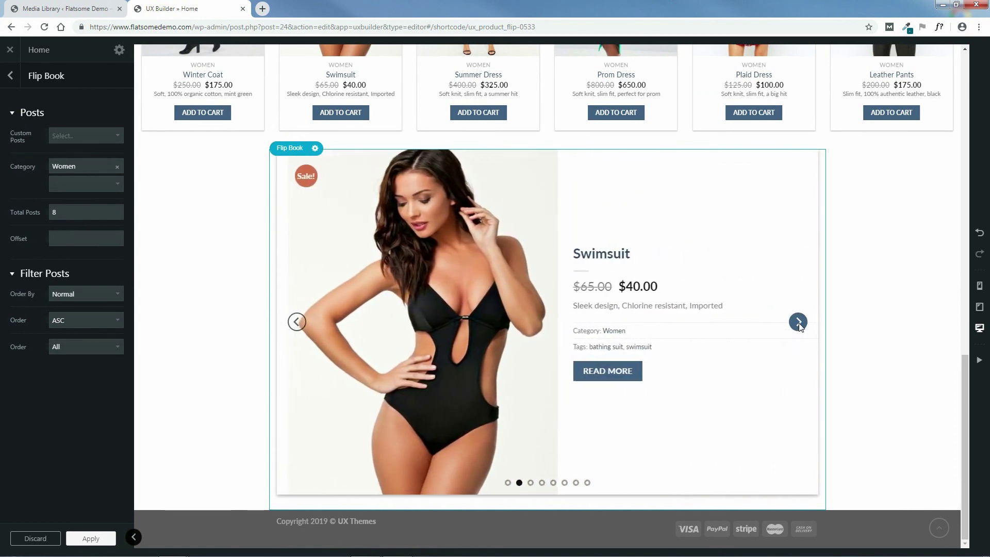
left_click(798, 322)
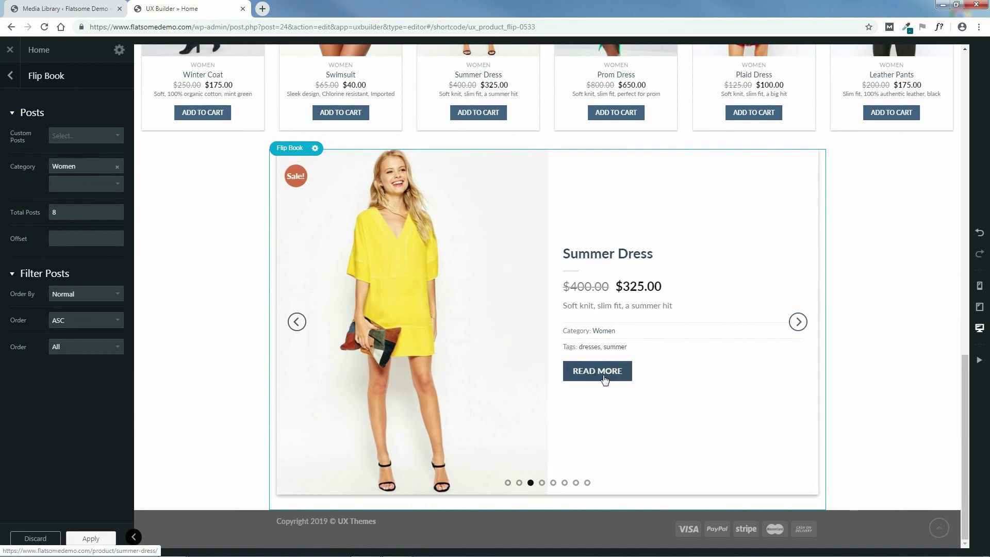
Step: Page the flip book forward to the Prom Dress and back to the Summer Dress
left_click(799, 324)
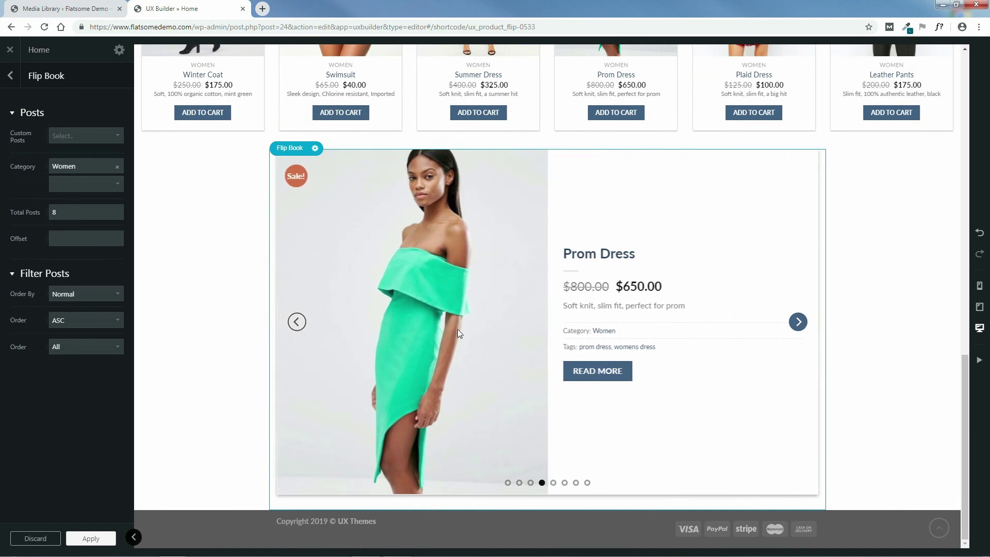
left_click(297, 322)
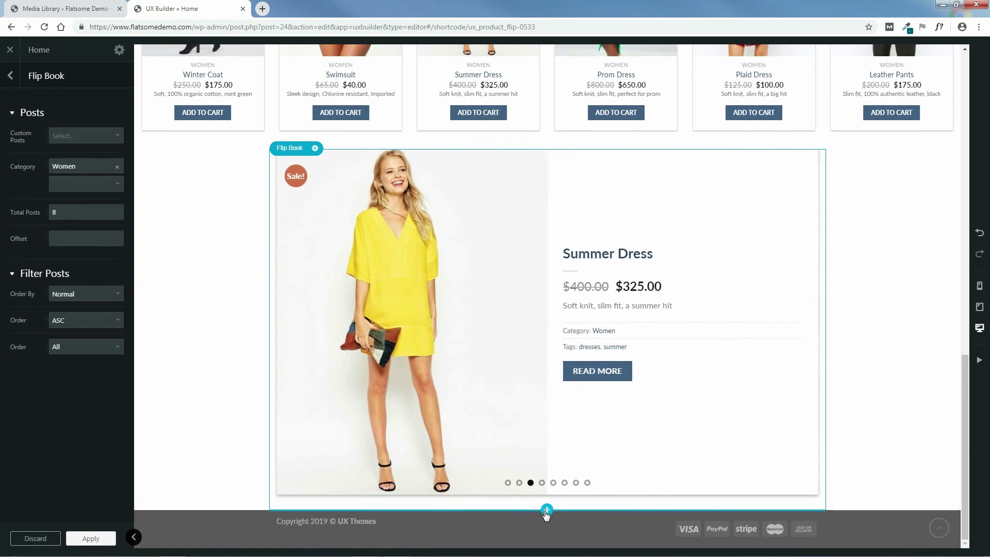
Step: Add a Products List element with the Default preset below the flip book and set its category to Women
left_click(546, 510)
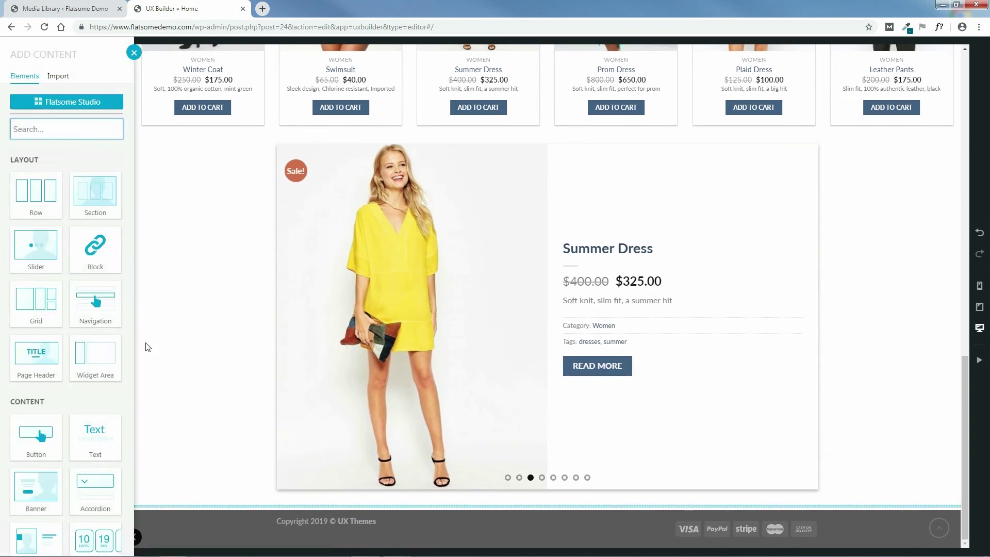
scroll(114, 287, "down", 15)
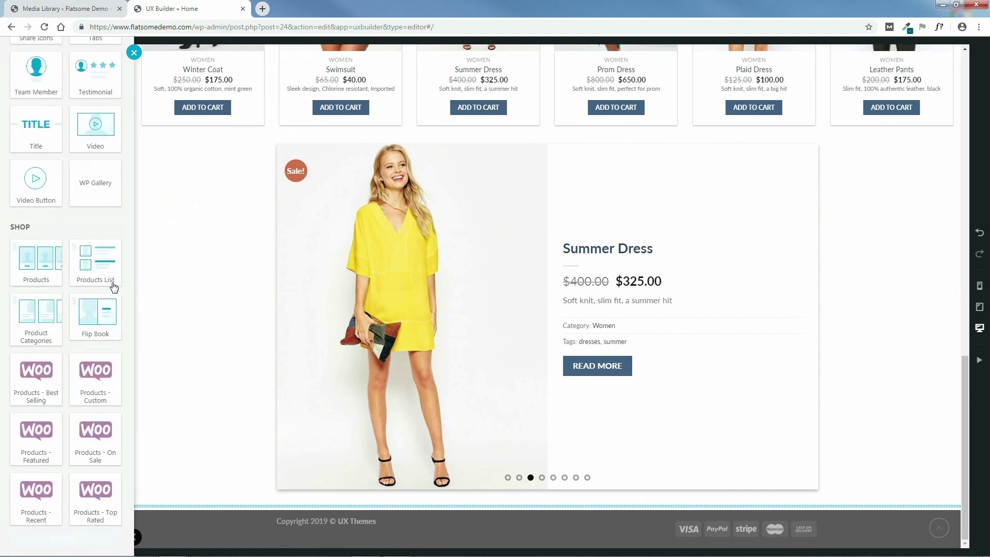
left_click(94, 262)
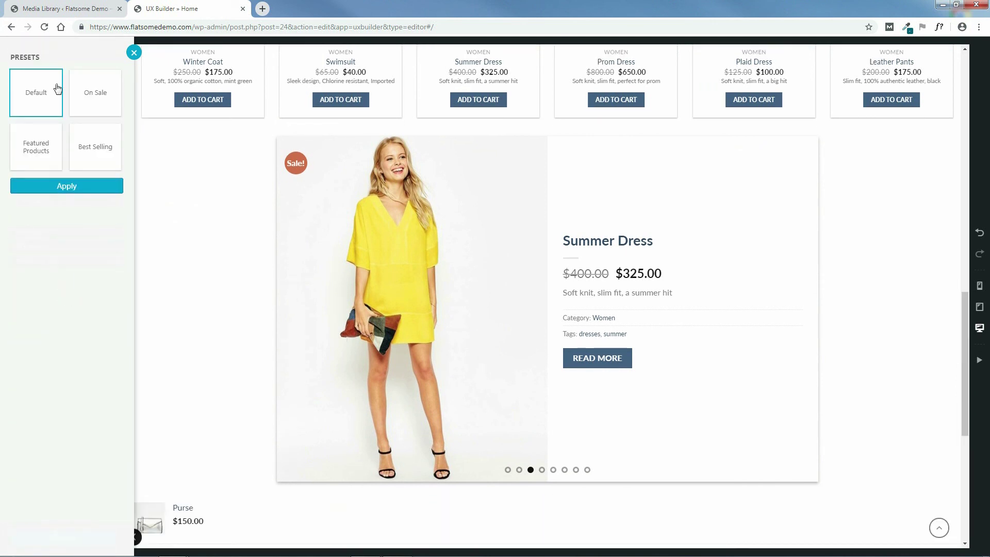
left_click(68, 189)
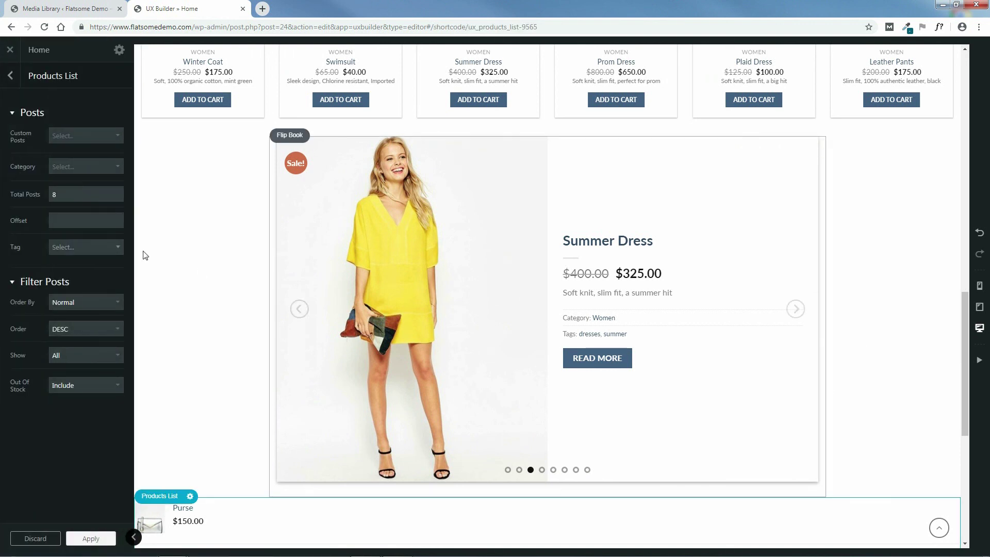
left_click(80, 167)
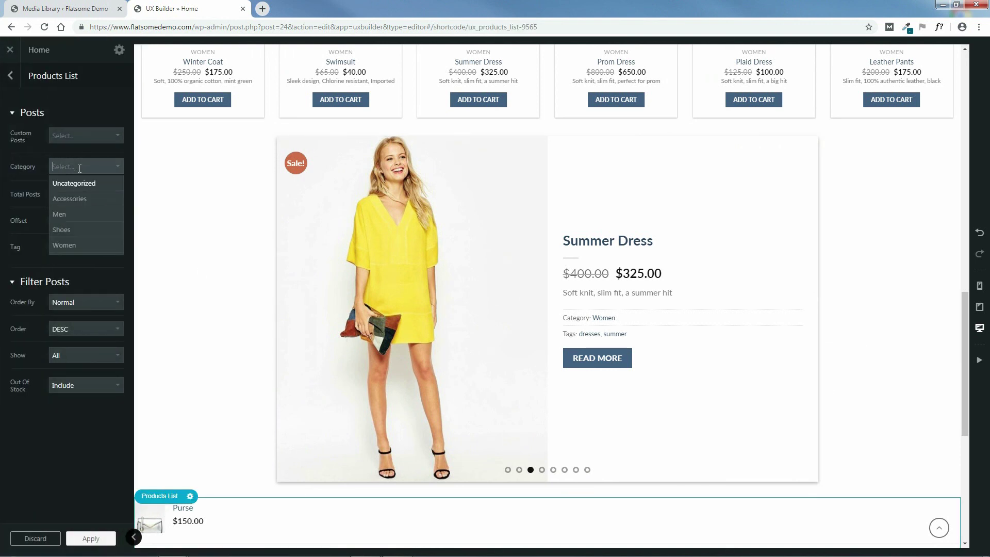
left_click(64, 246)
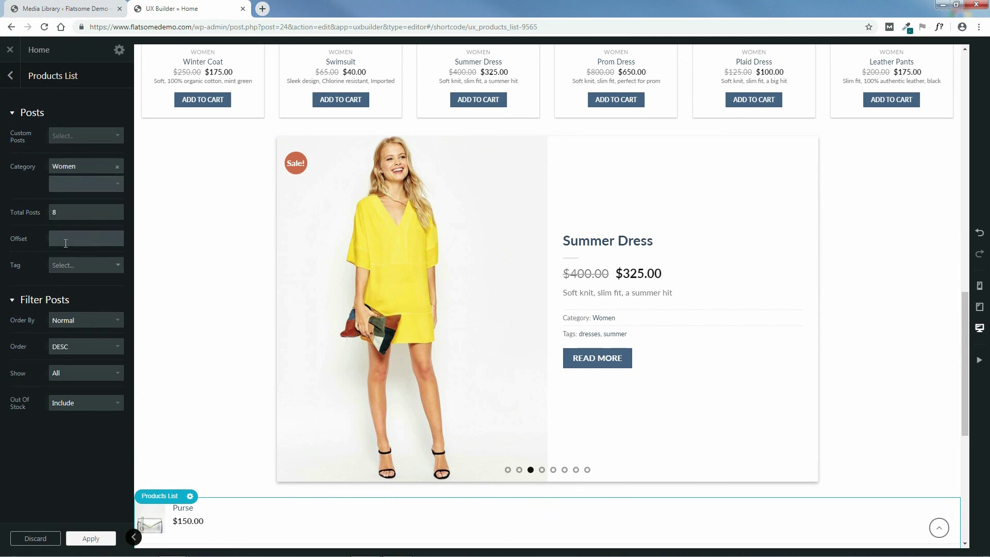
left_click_drag(964, 399, 964, 504)
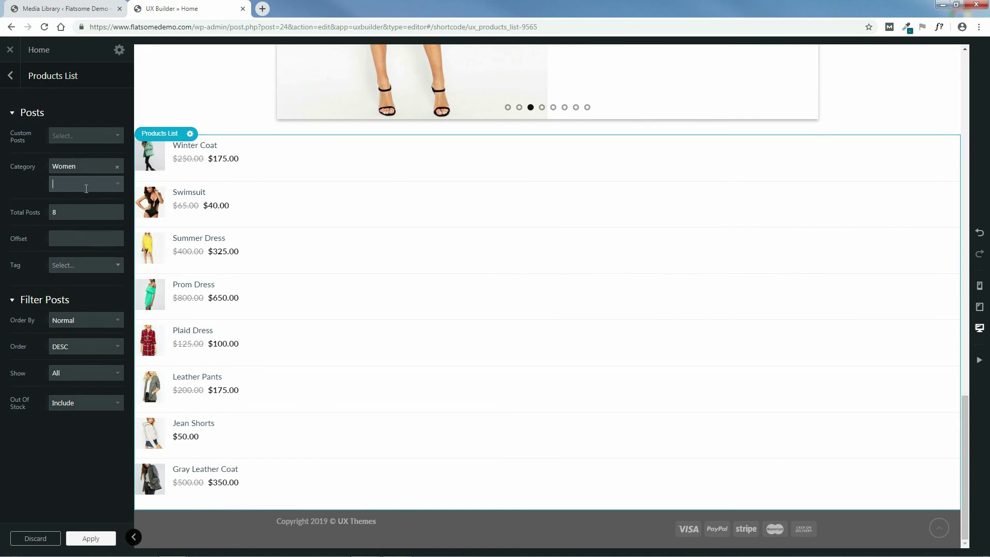
Step: Try ordering the products list by Sales and by Random, and settle on Title in ASC order
left_click(79, 320)
left_click(71, 352)
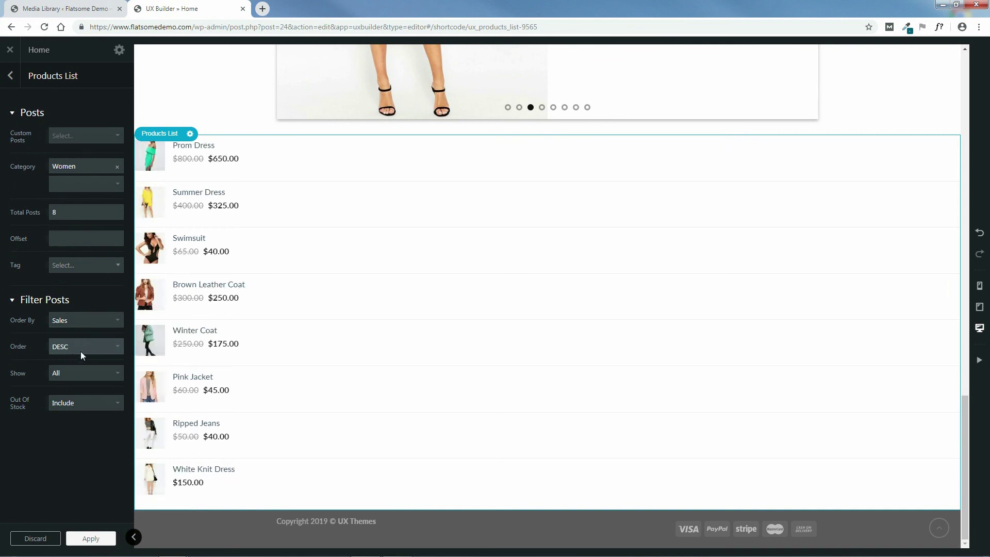
left_click(82, 322)
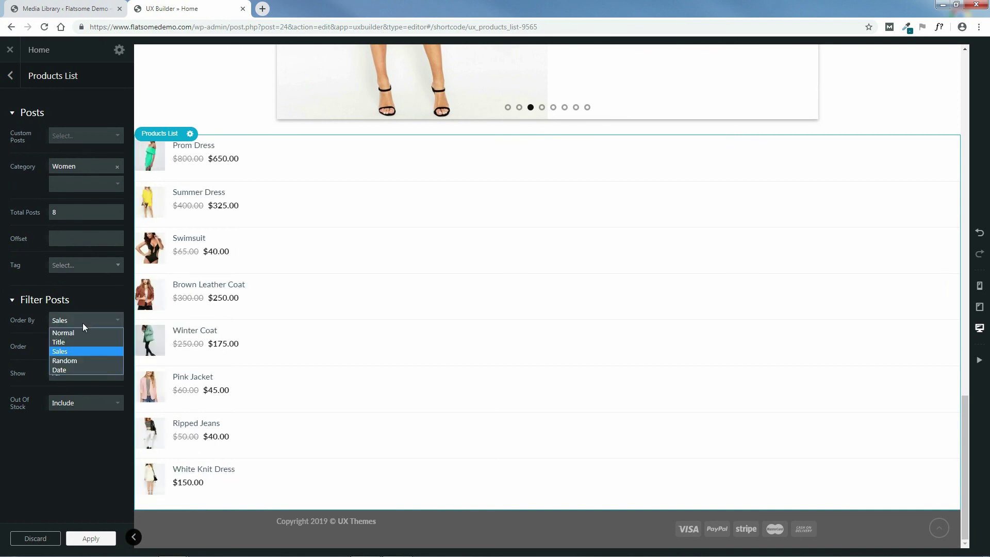
left_click(76, 360)
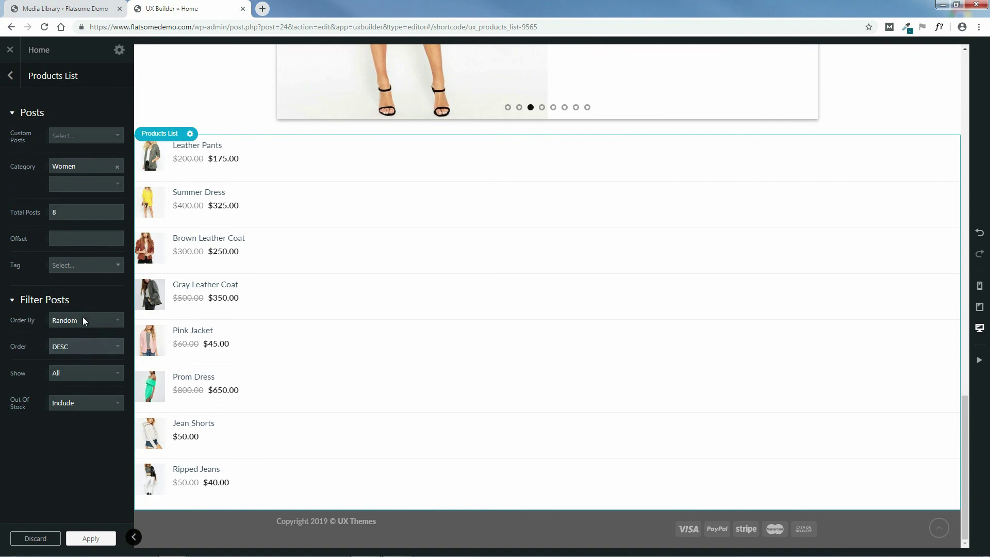
left_click(82, 320)
left_click(82, 341)
left_click(82, 345)
left_click(78, 359)
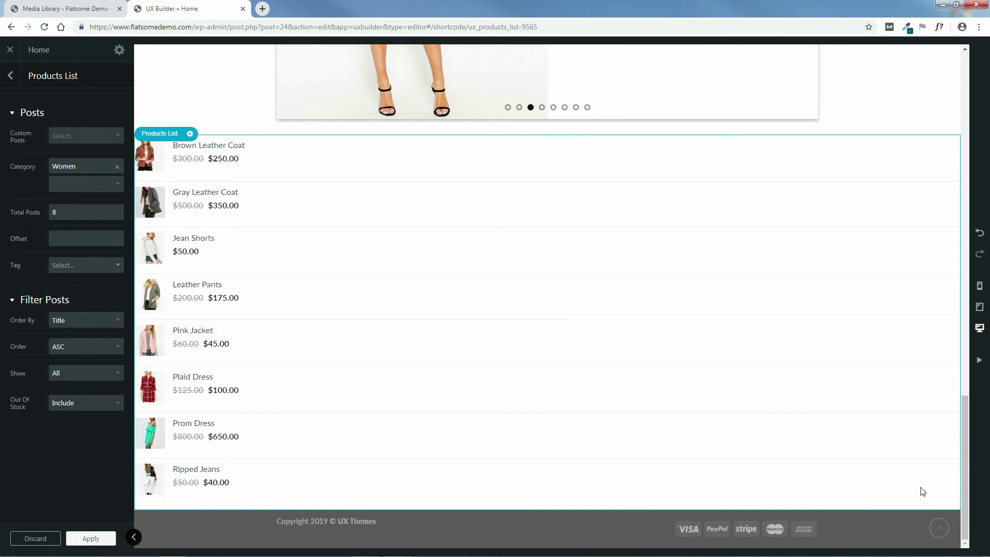
Step: Open the flip book's options and set its total posts to 12
left_click_drag(962, 469, 974, 364)
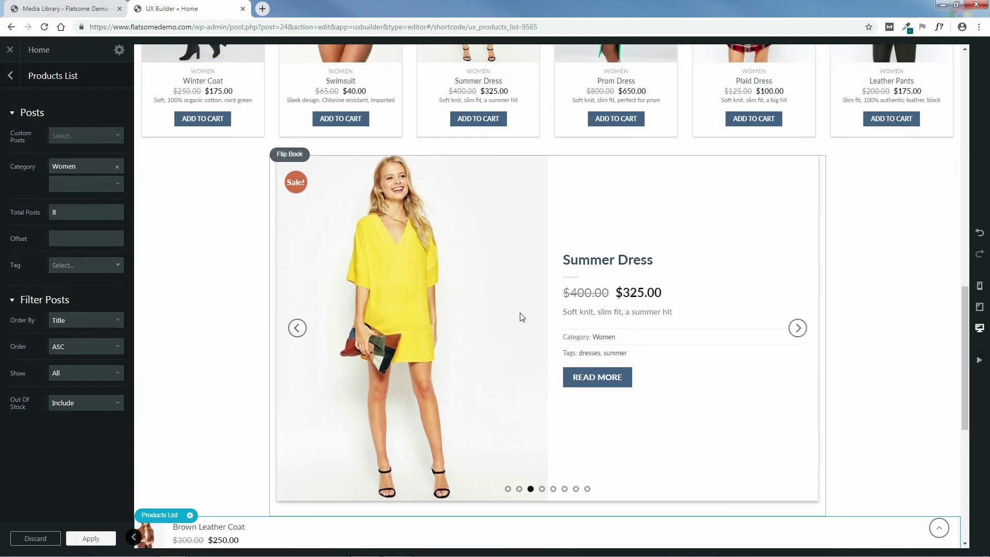
left_click(289, 154)
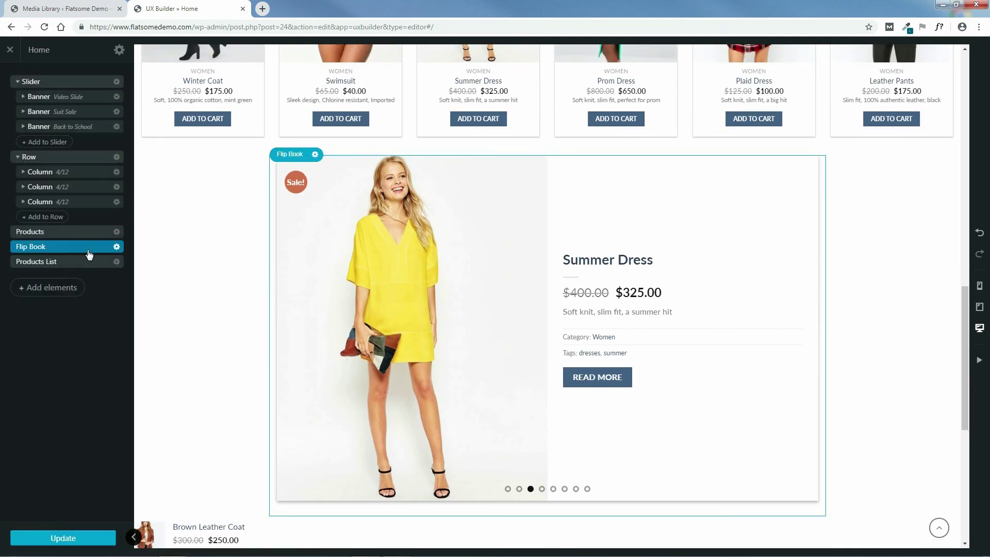
left_click(88, 248)
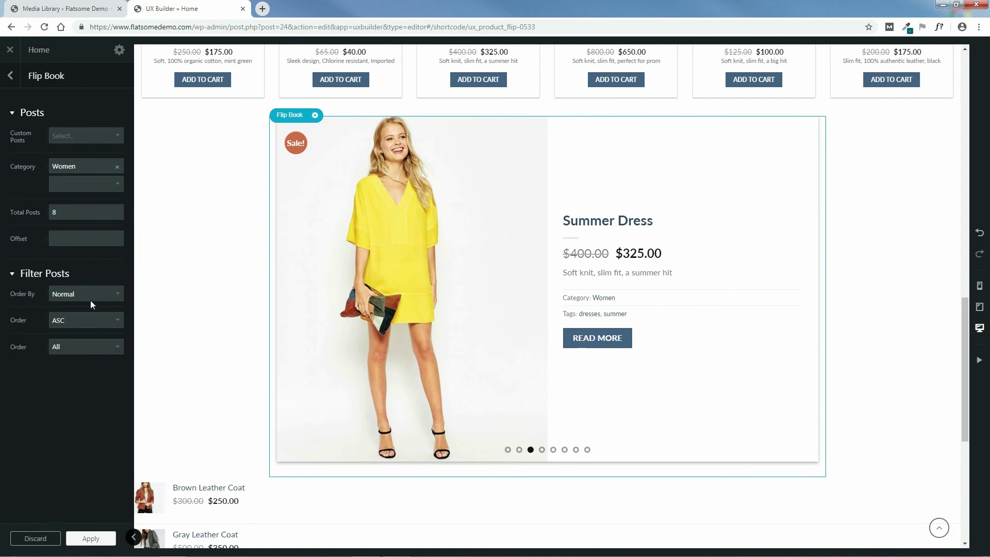
left_click(75, 209)
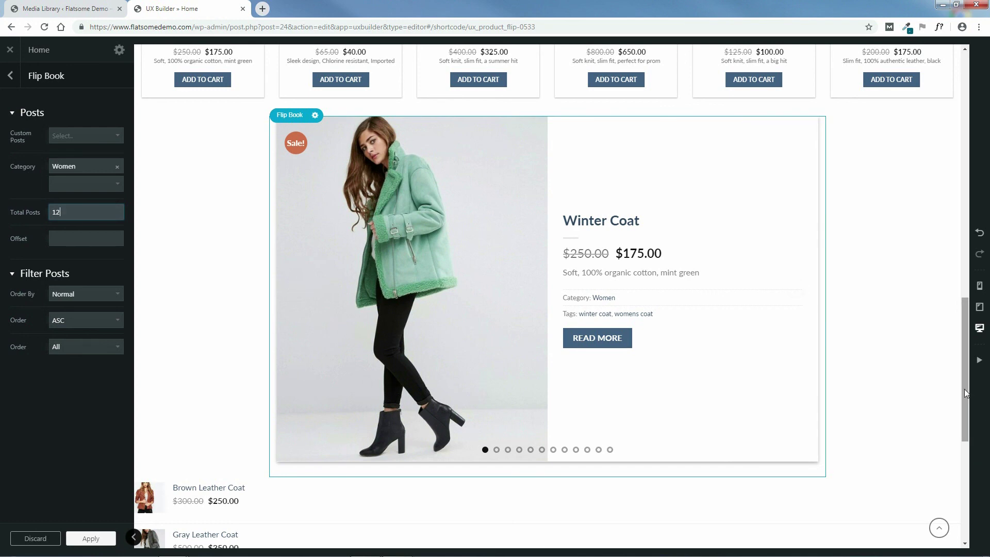
Step: Leave the flip book's options and delete the Products List element from the page
scroll(685, 393, "down", 5)
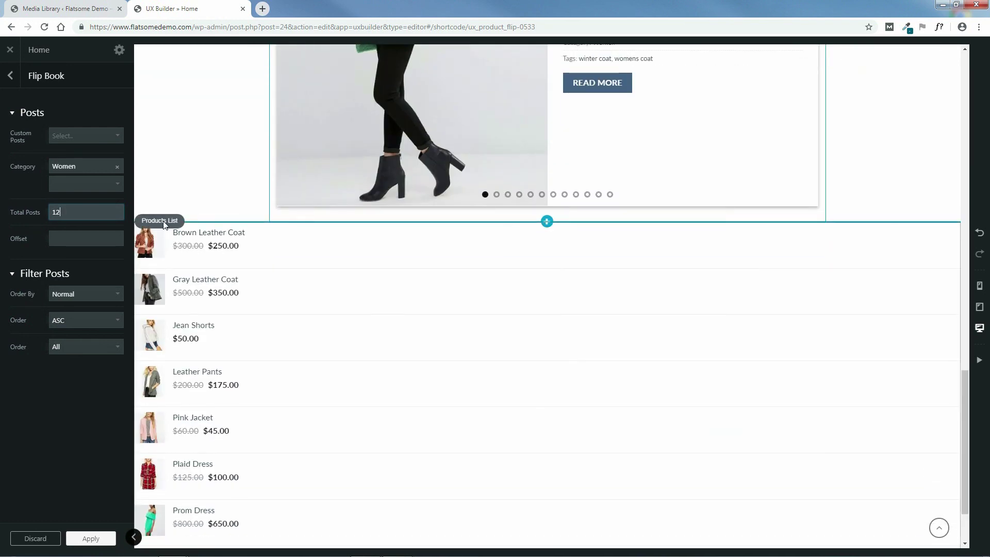
right_click(164, 223)
key("Escape")
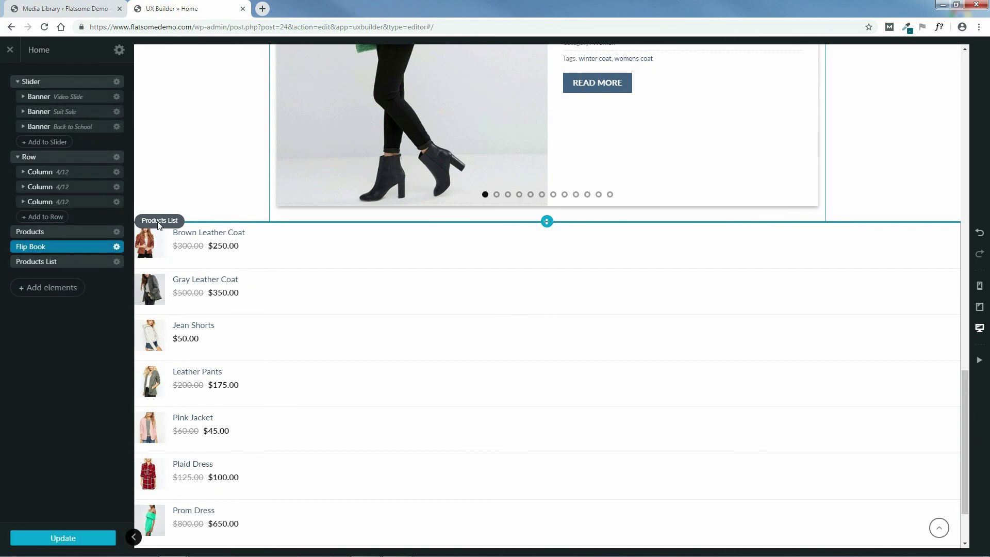
left_click(117, 263)
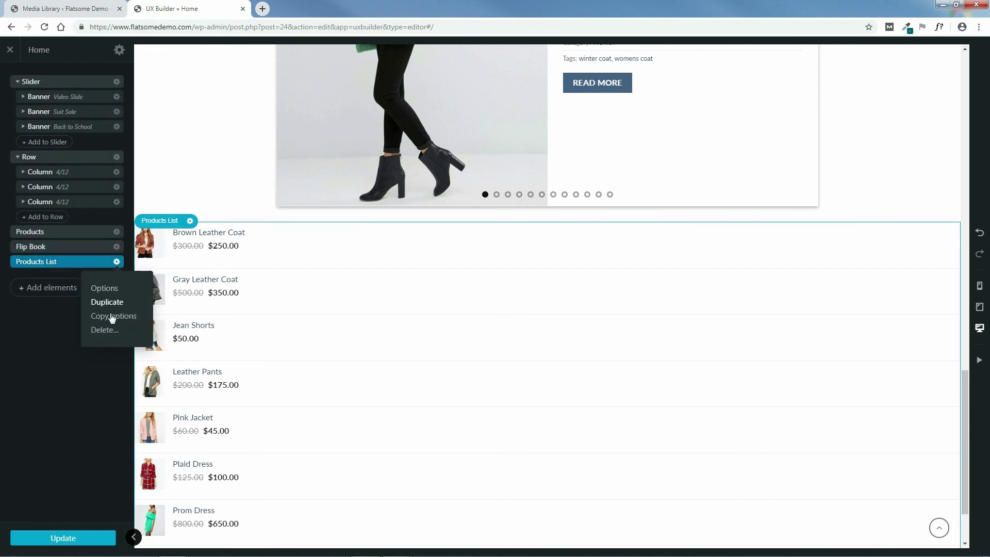
left_click(108, 333)
Step: Delete the Flip Book element below the women's products row
left_click(117, 248)
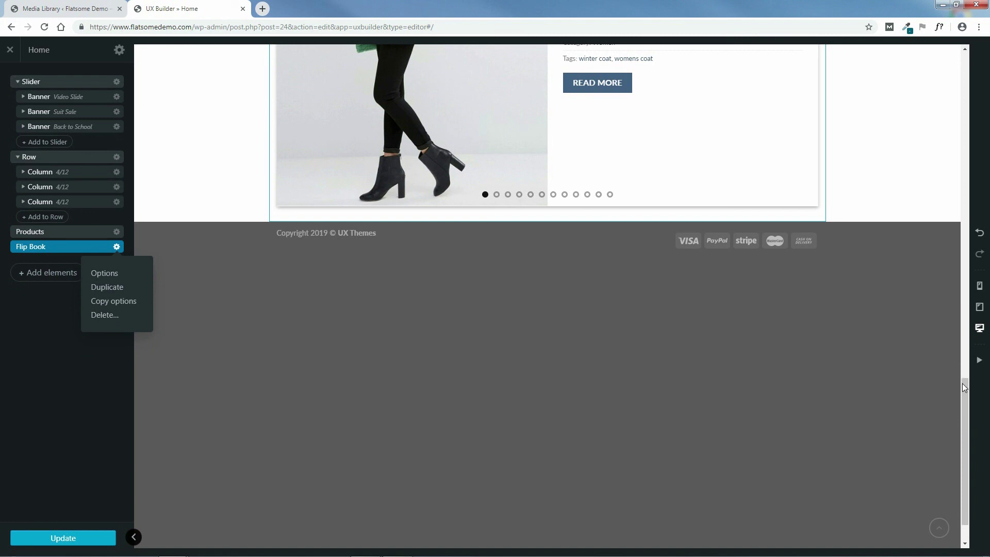
left_click_drag(966, 388, 965, 292)
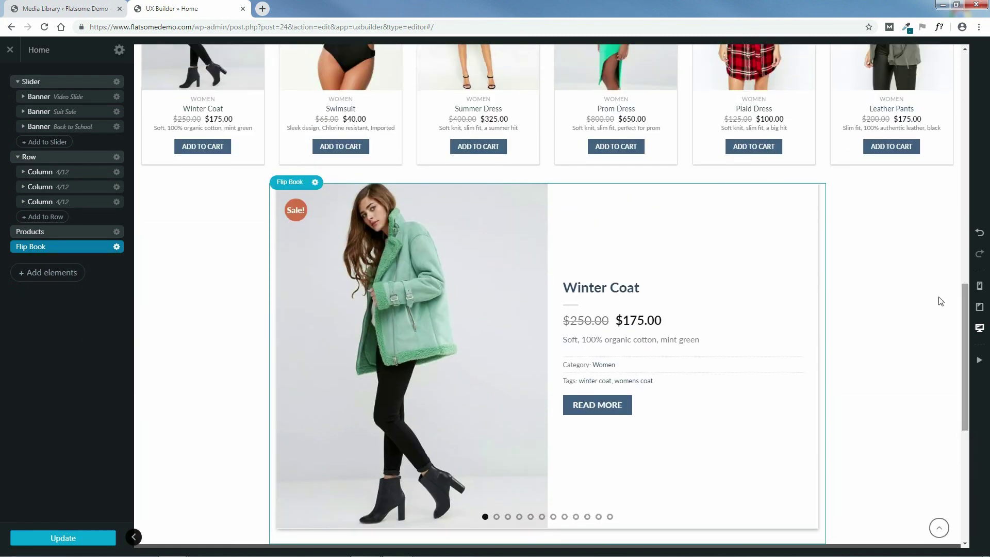
left_click(315, 184)
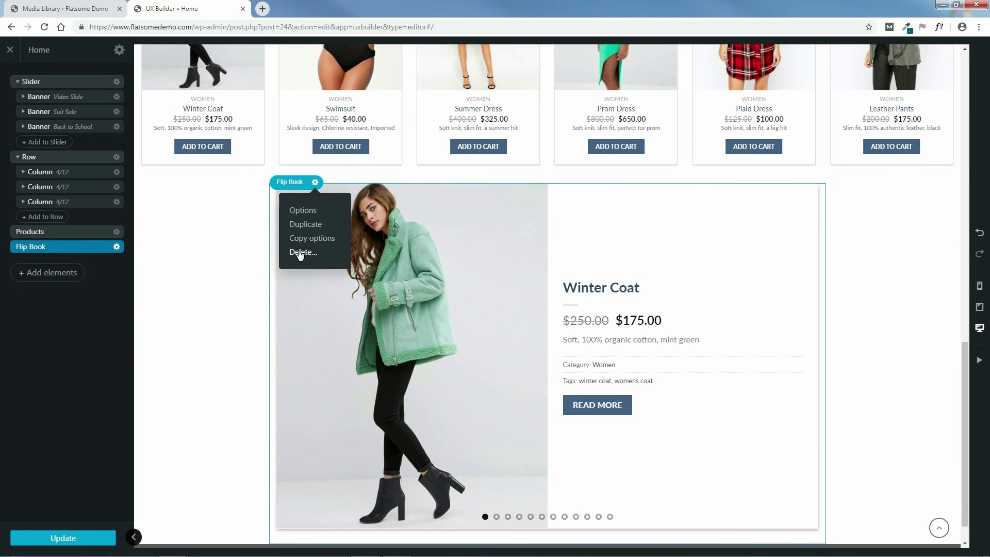
left_click(300, 252)
Step: Duplicate the STYLES FOR WOMEN title and move the lower one beneath the women's products row
left_click_drag(962, 419, 953, 323)
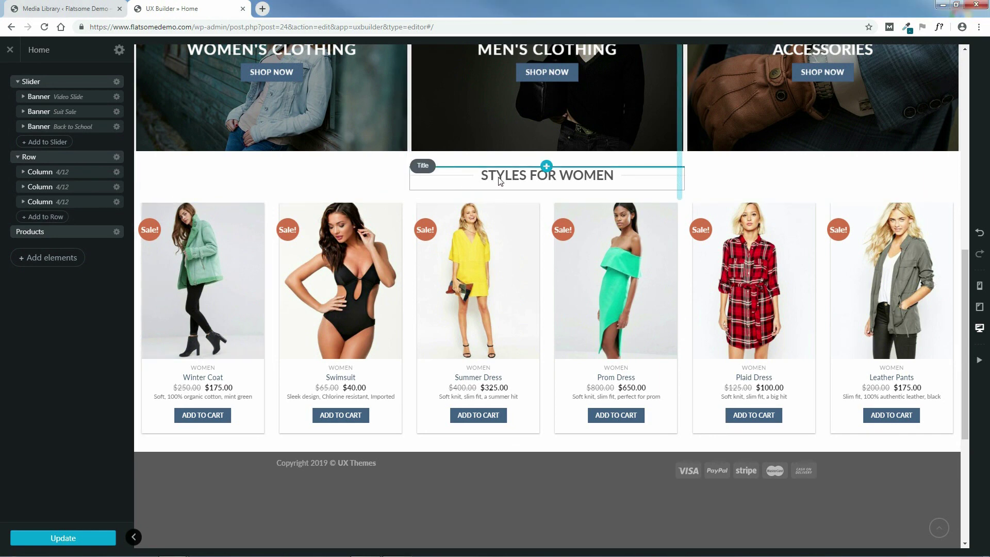
left_click(426, 168)
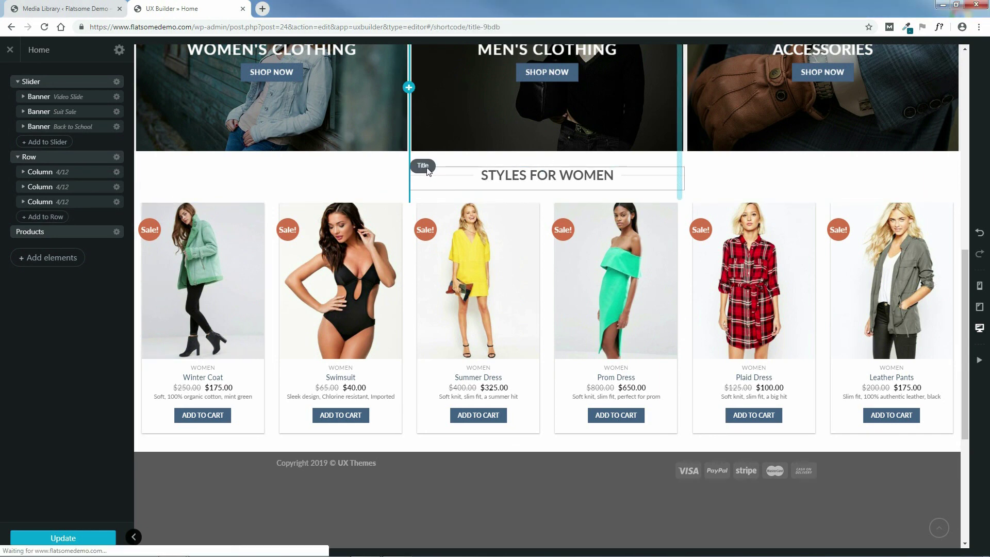
left_click(450, 227)
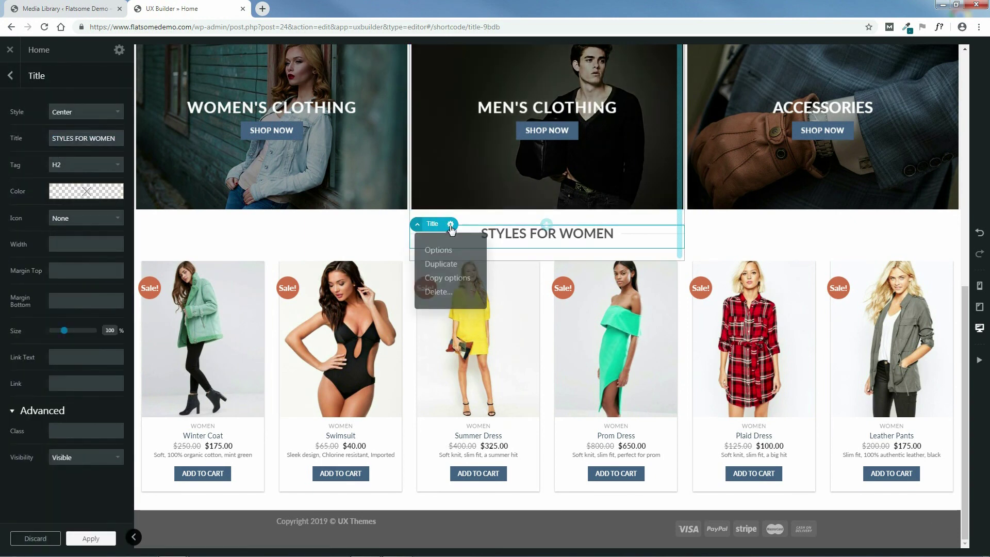
left_click(441, 266)
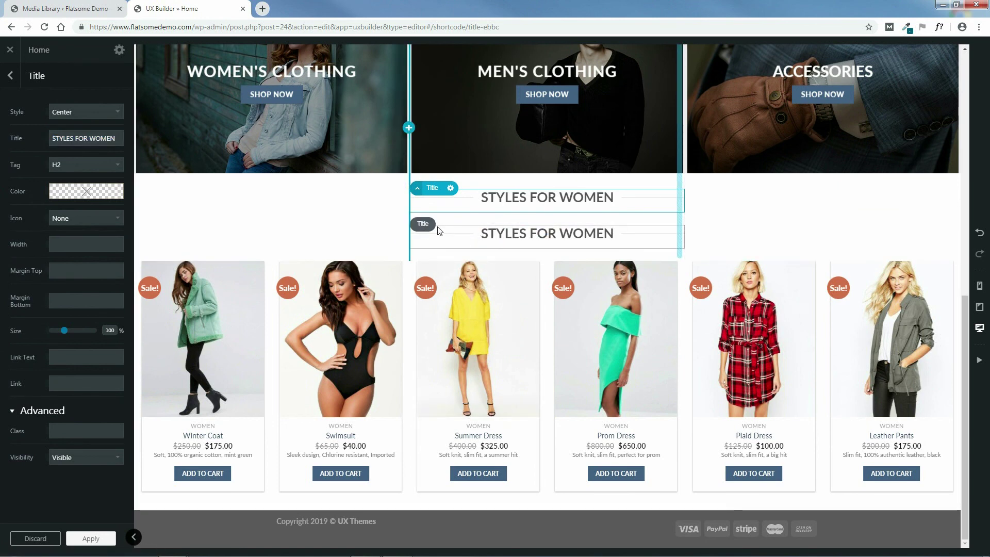
left_click_drag(437, 230, 435, 500)
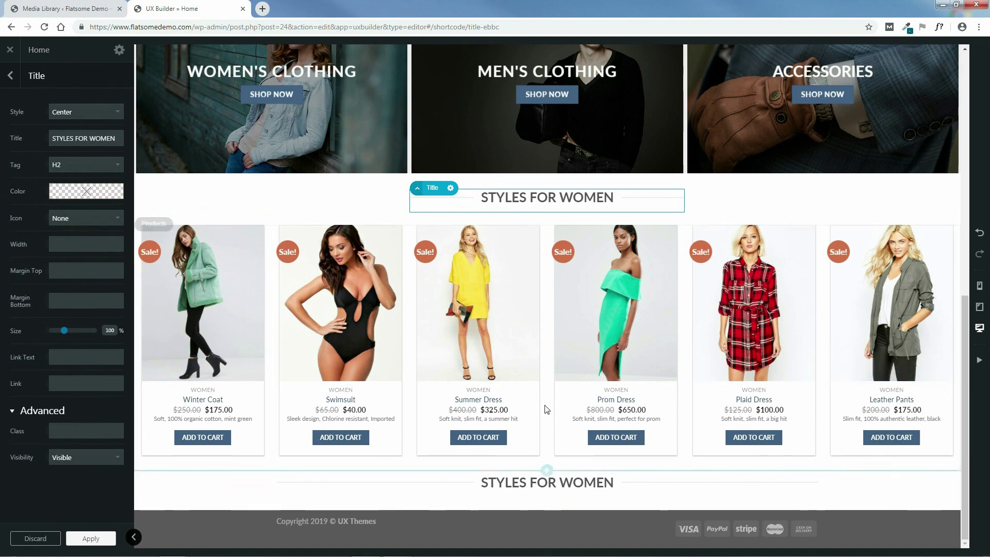
Step: Change the text of the title beneath the products to STYLES FOR MEN and apply it
triple_click(101, 137)
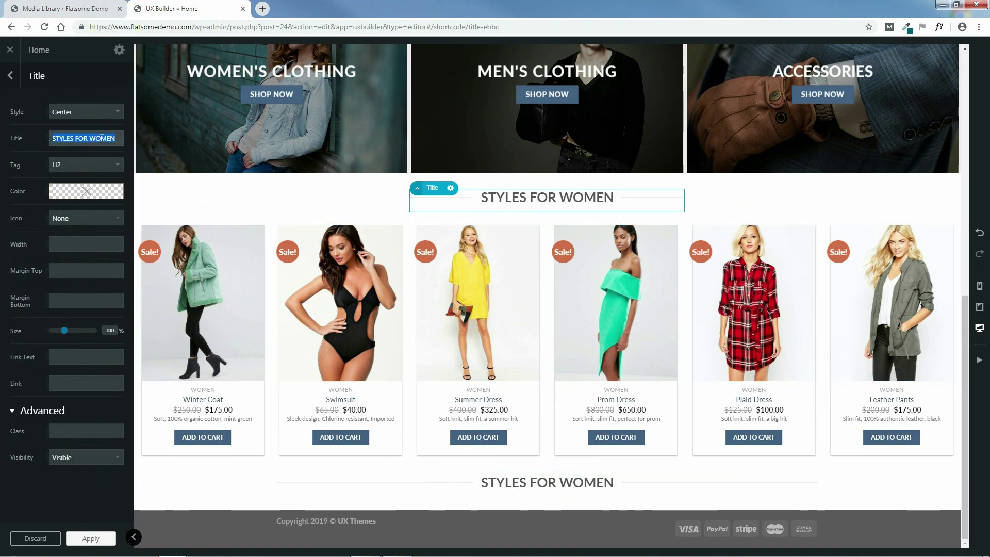
left_click_drag(95, 138, 102, 138)
key("BackSpace")
key("BackSpace")
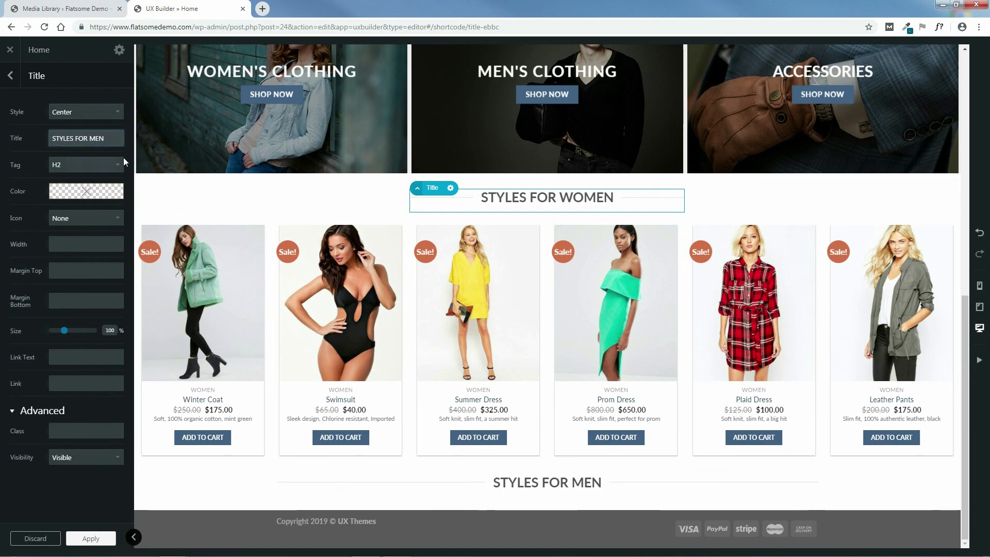
left_click(91, 538)
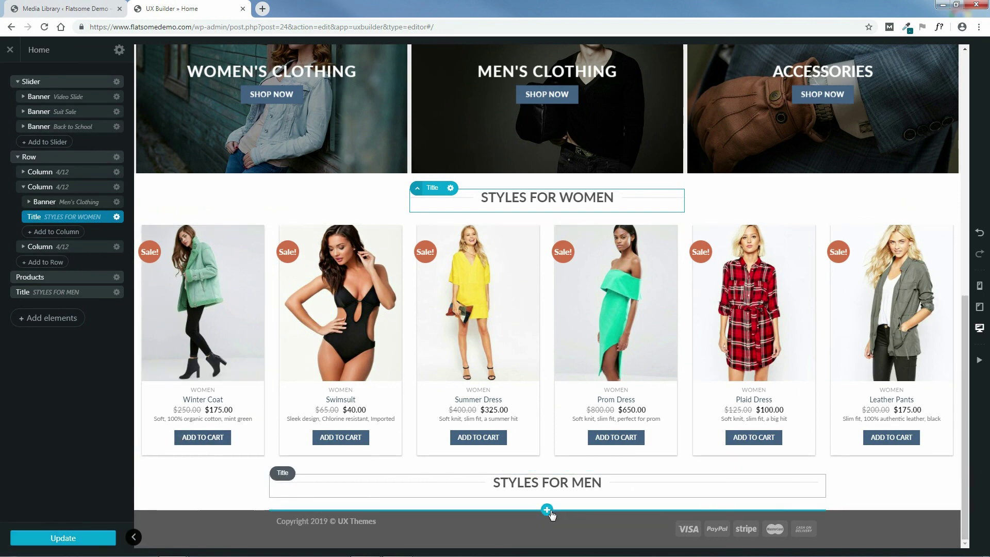
Step: Start adding content beneath the STYLES FOR MEN title and browse the Grids layouts in Flatsome Studio
left_click(547, 510)
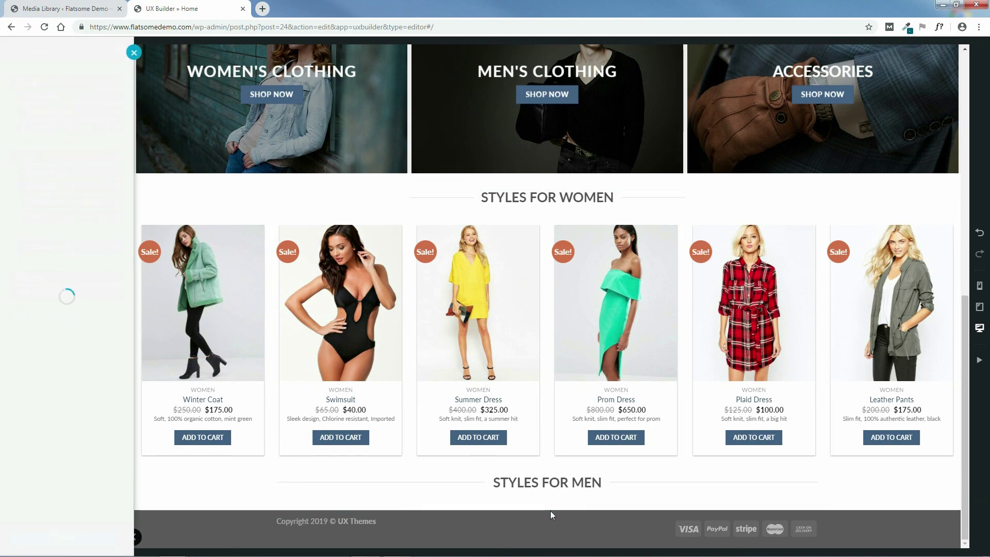
left_click(69, 103)
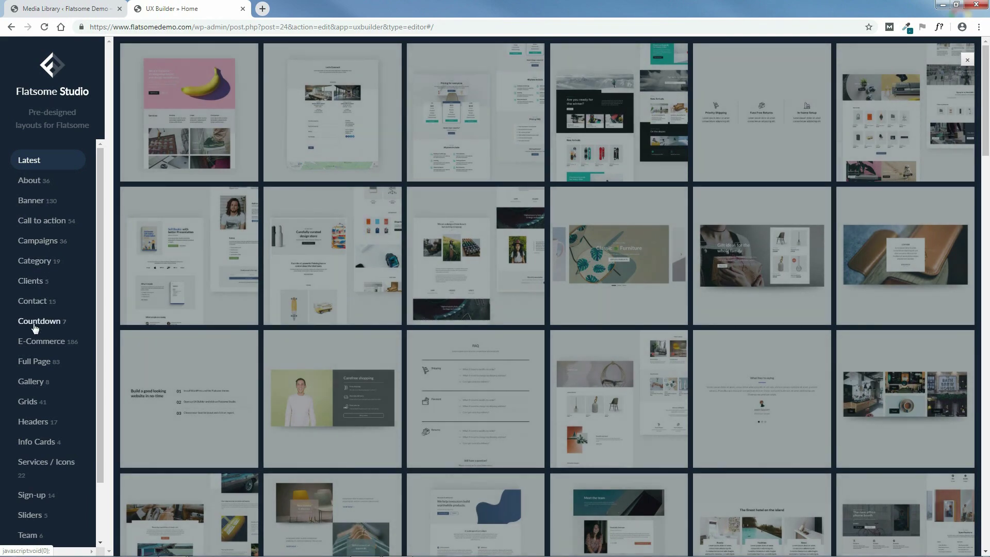
left_click(28, 402)
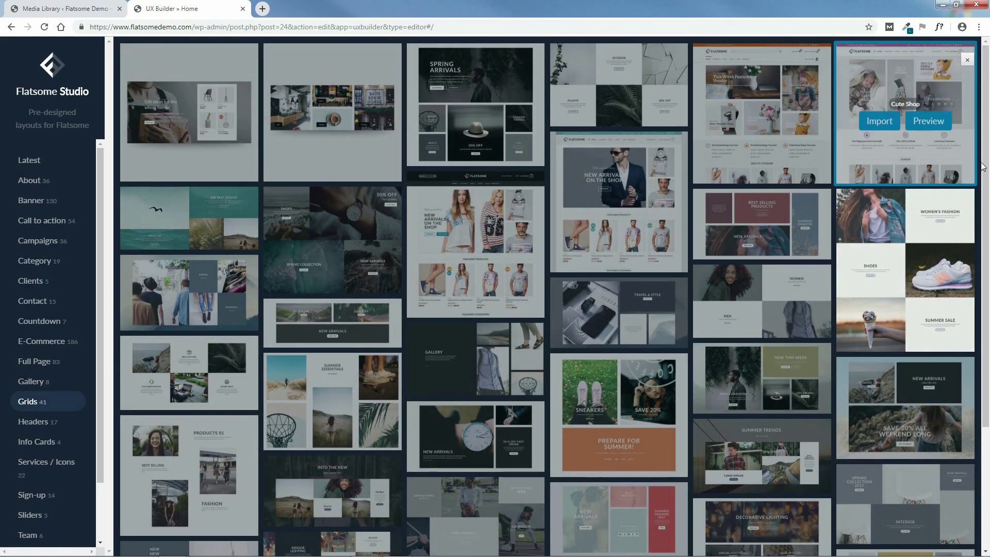
left_click_drag(986, 164, 988, 312)
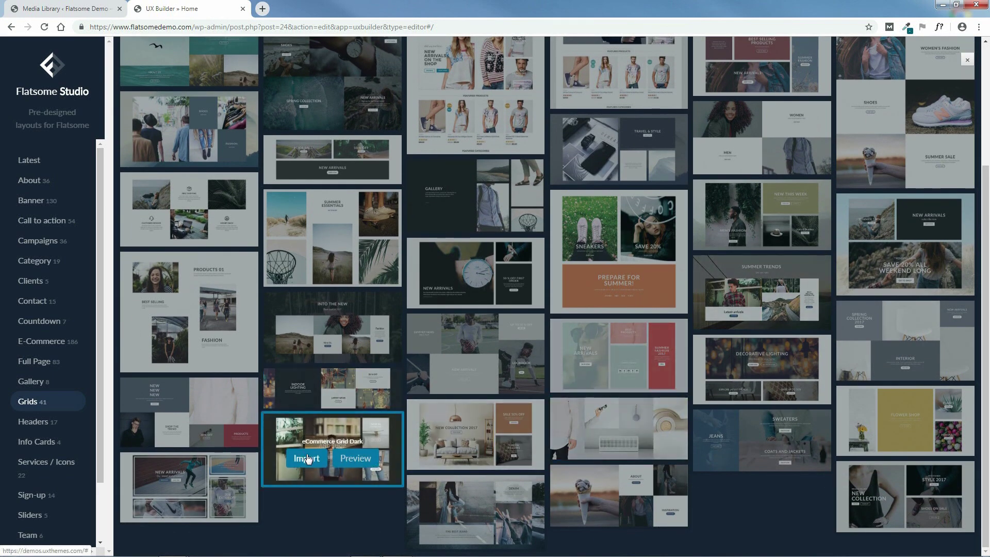
Step: Preview the eCommerce grid 3-column layout and close the preview page
mouse_move(557, 350)
mouse_move(510, 287)
left_click(513, 287)
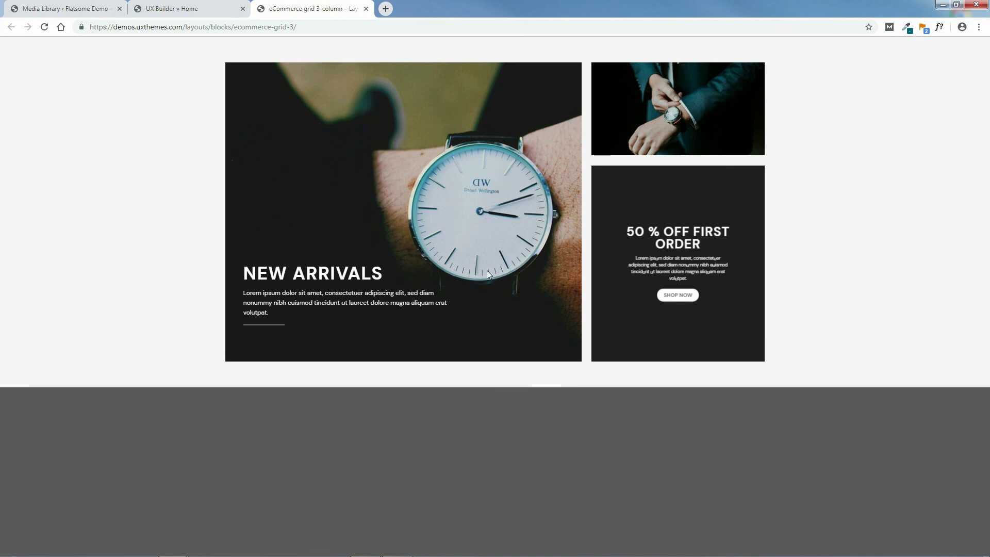
key("ctrl+w")
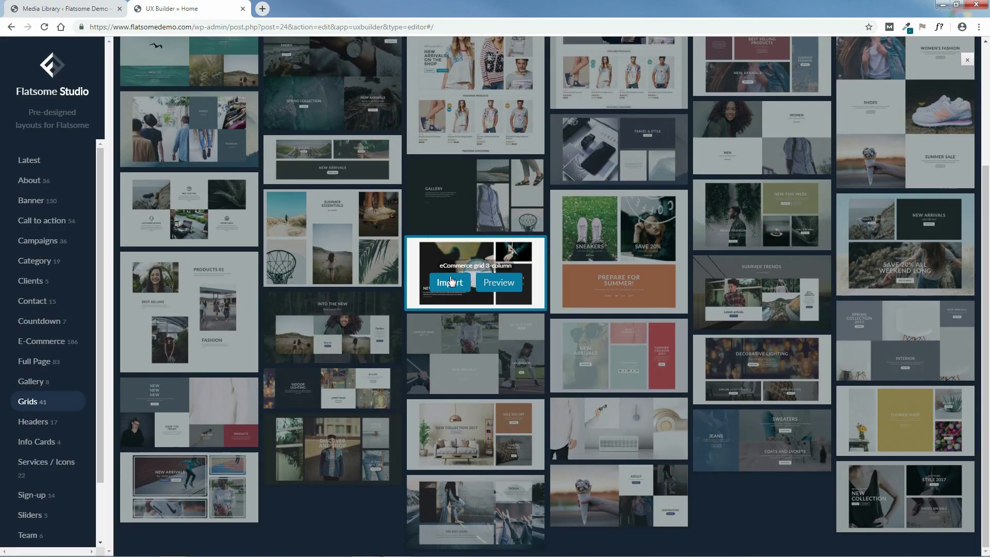
Step: Import the eCommerce grid 3-column layout with its images beneath the STYLES FOR MEN title
left_click(449, 283)
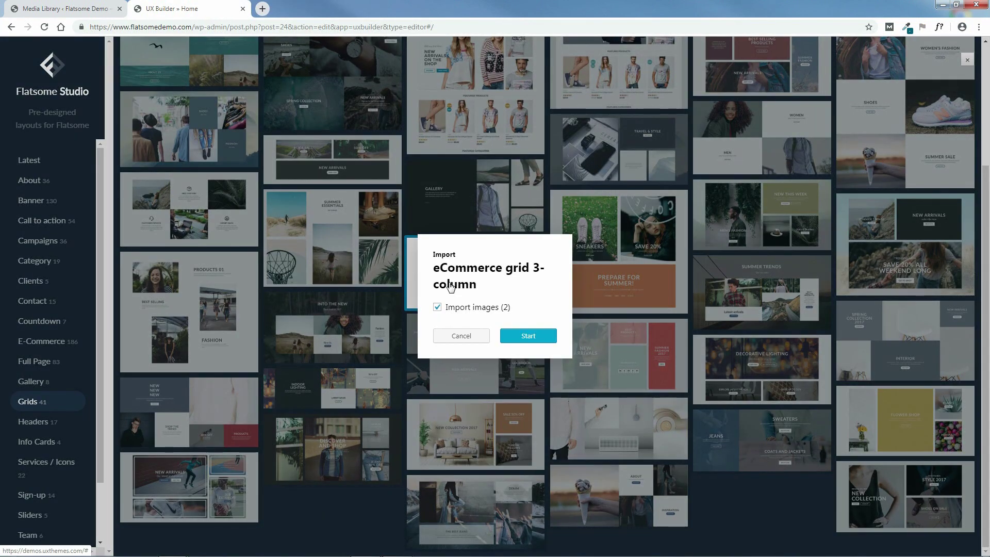
left_click(528, 338)
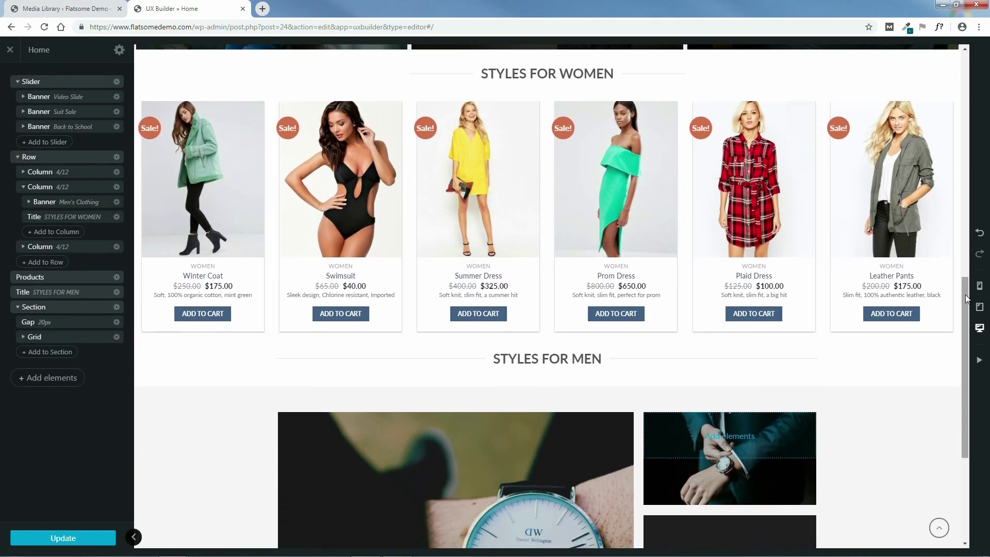
left_click_drag(966, 295, 967, 385)
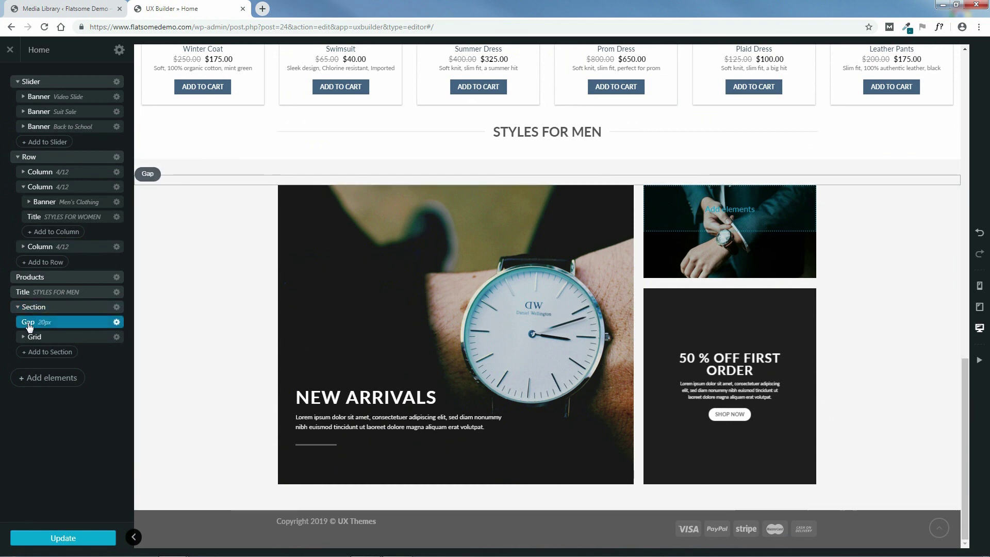
Step: Expand the imported grid's first item and view the options of its NEW ARRIVALS banner
left_click(24, 337)
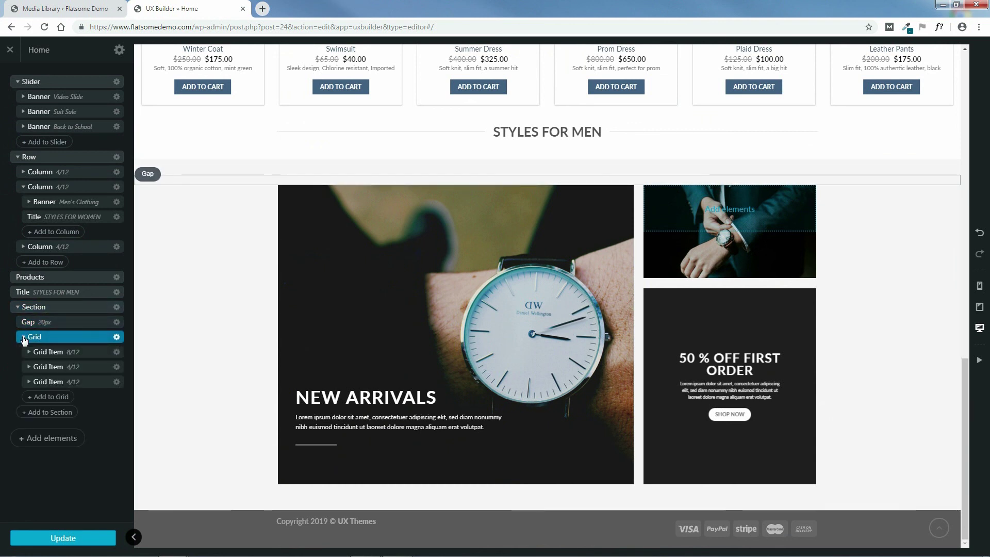
left_click(32, 351)
left_click(85, 368)
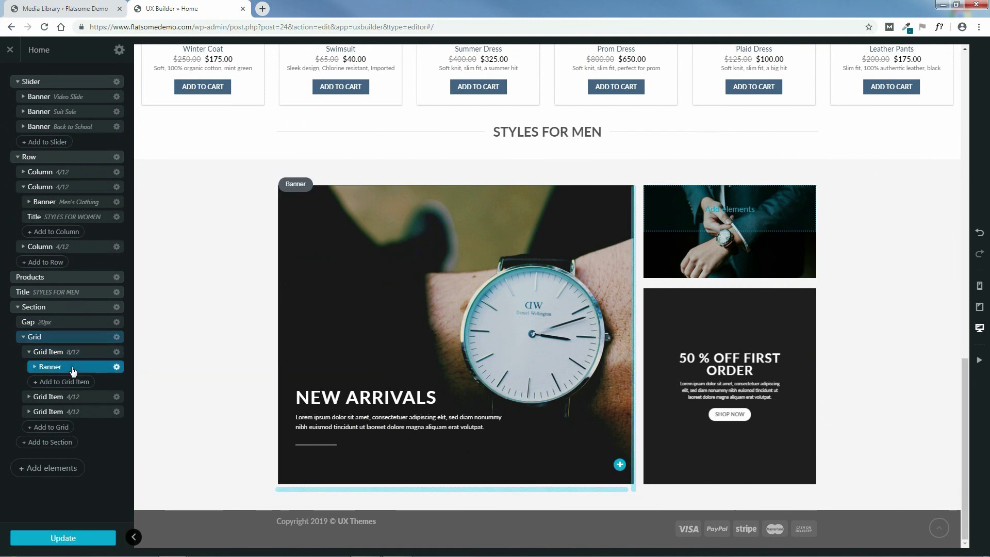
double_click(72, 373)
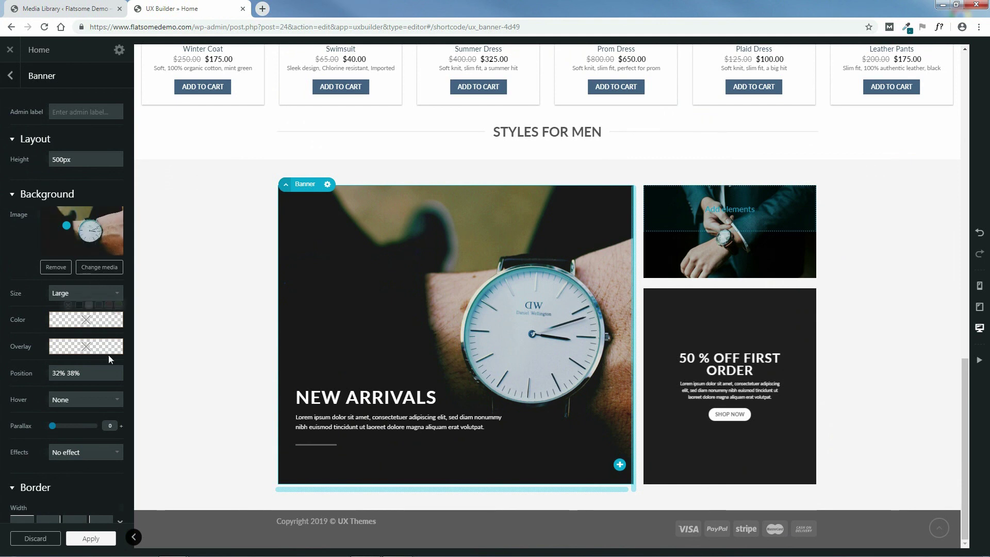
left_click(313, 390)
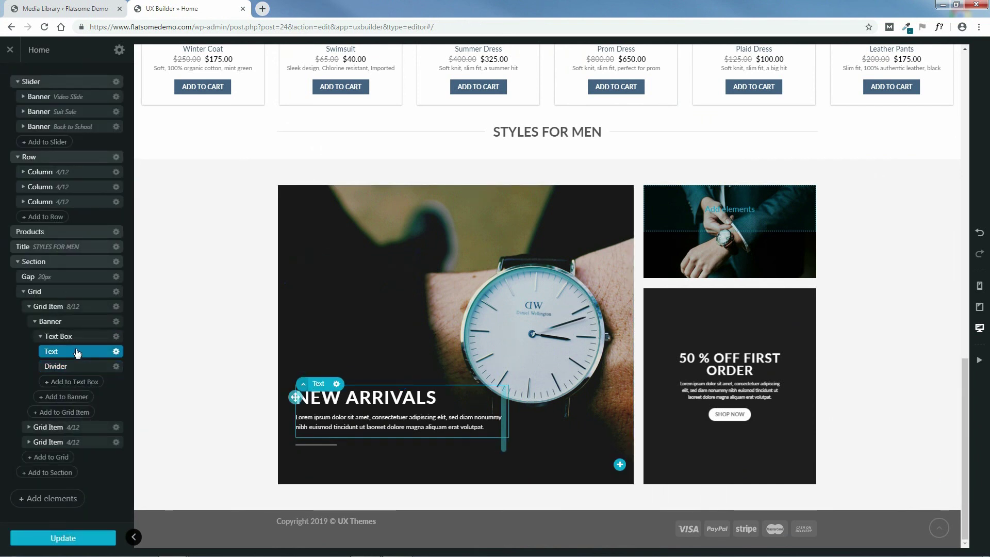
Step: View the NEW ARRIVALS text in the text editor and leave it without changes
left_click(78, 354)
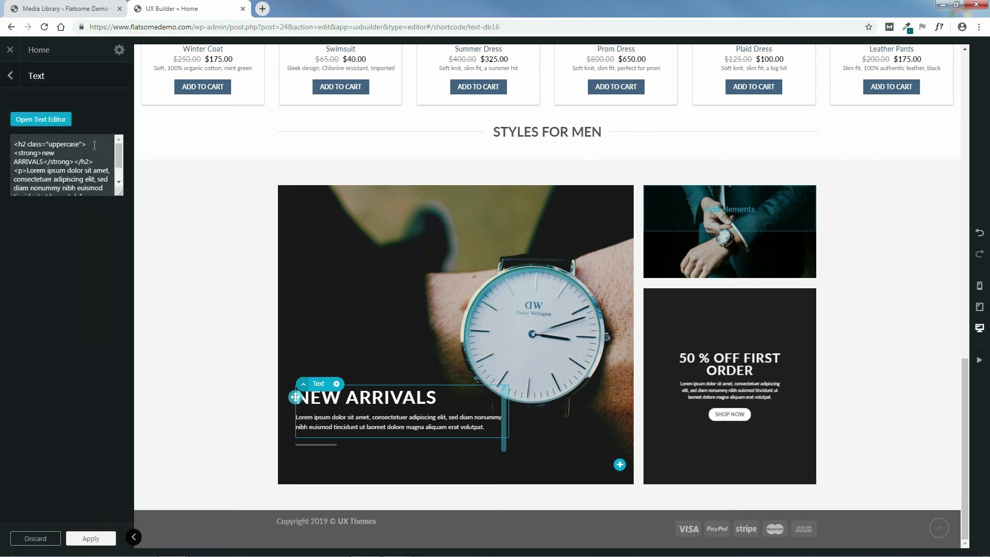
left_click(44, 122)
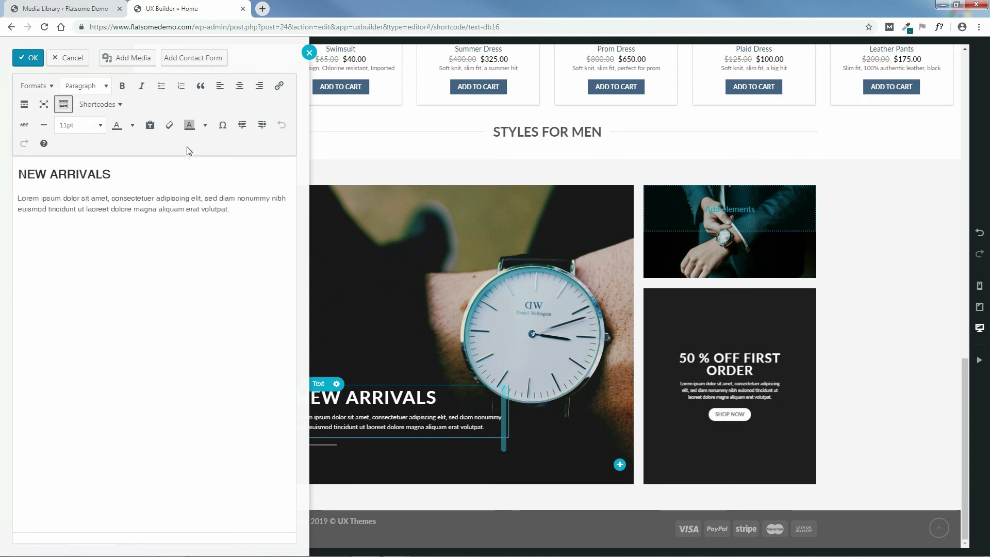
left_click(309, 53)
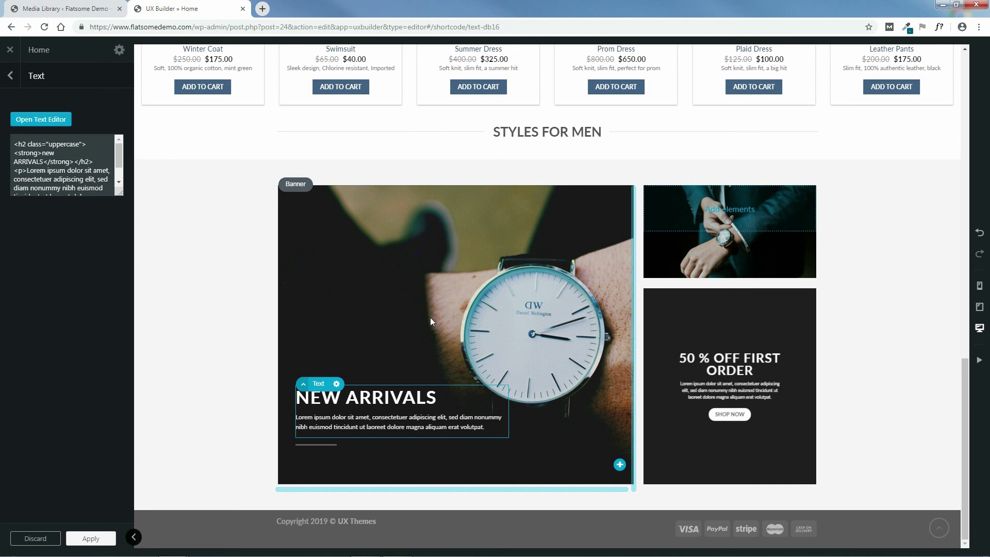
left_click(12, 78)
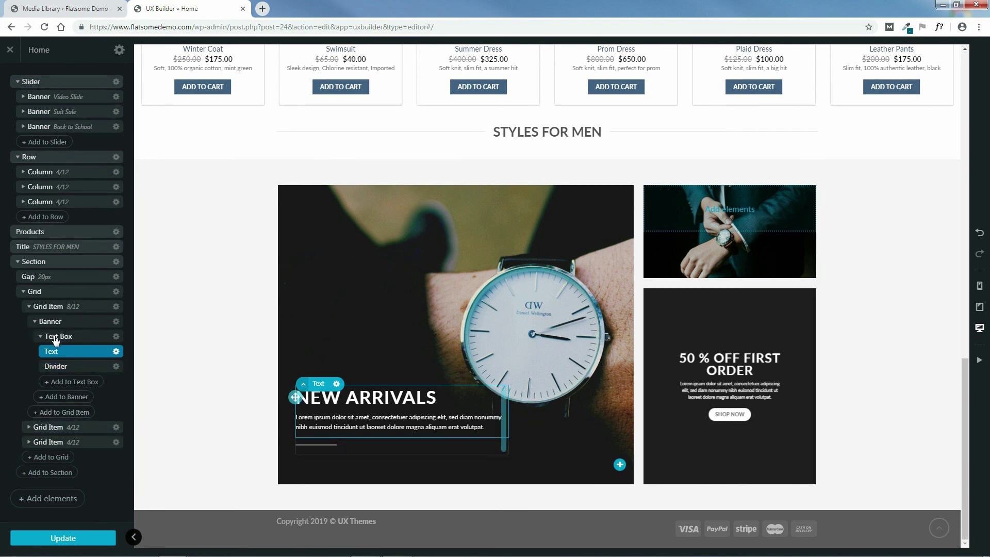
Step: Delete the gap above the imported grid and the whole section that contains the grid
left_click(37, 292)
left_click(40, 277)
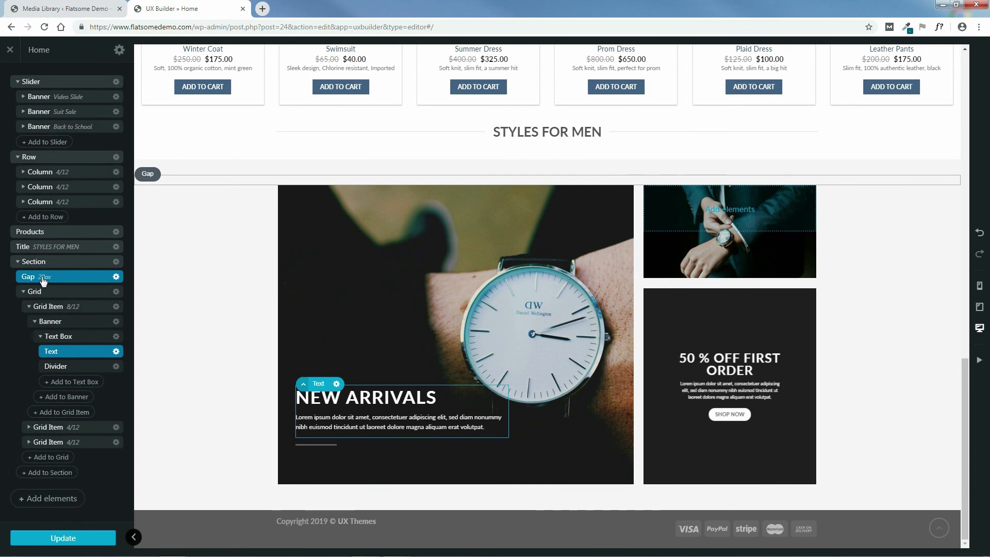
left_click(116, 276)
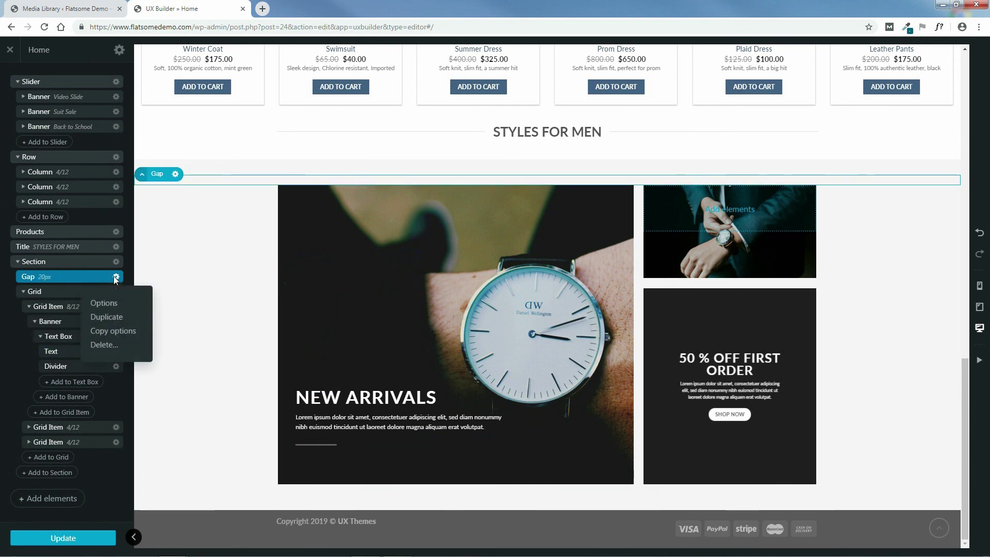
left_click(105, 345)
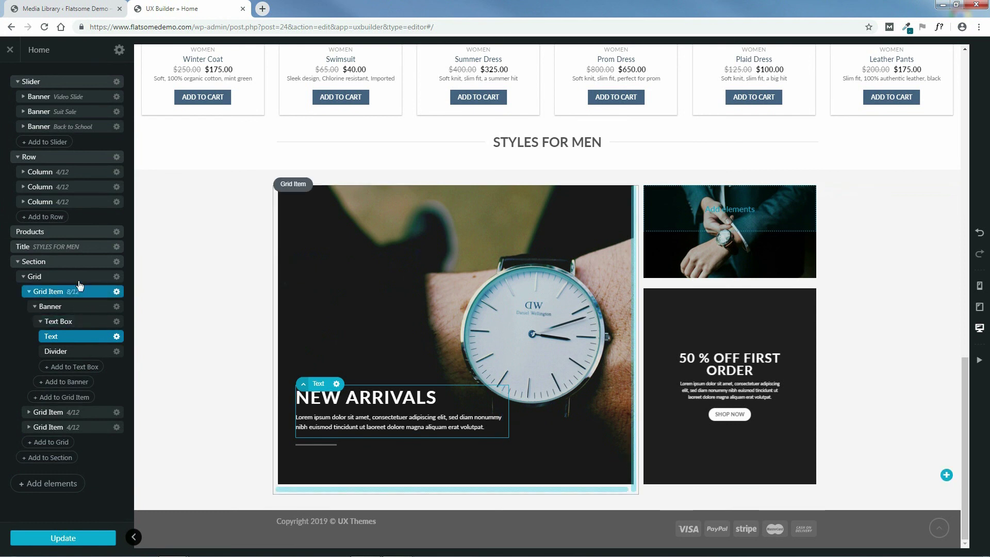
left_click(116, 261)
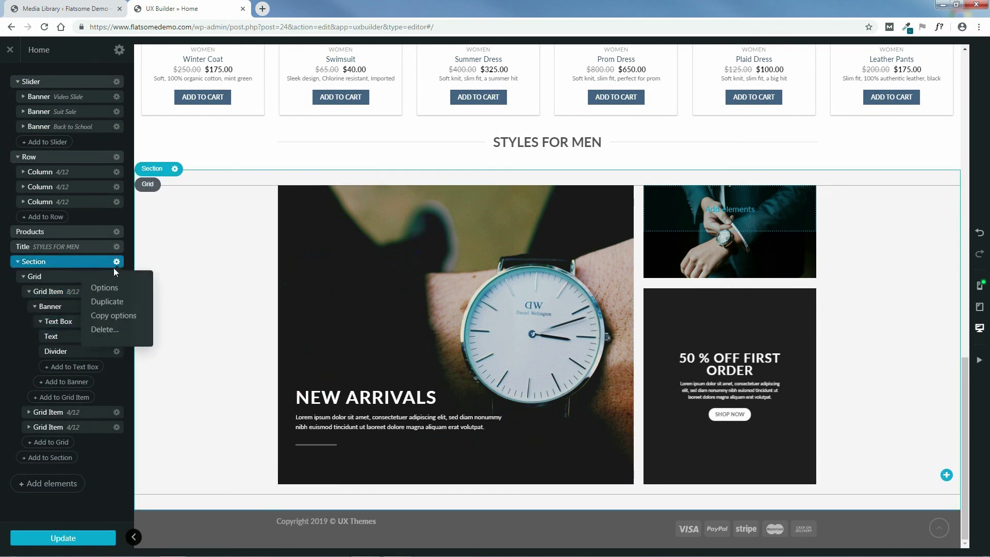
left_click(104, 330)
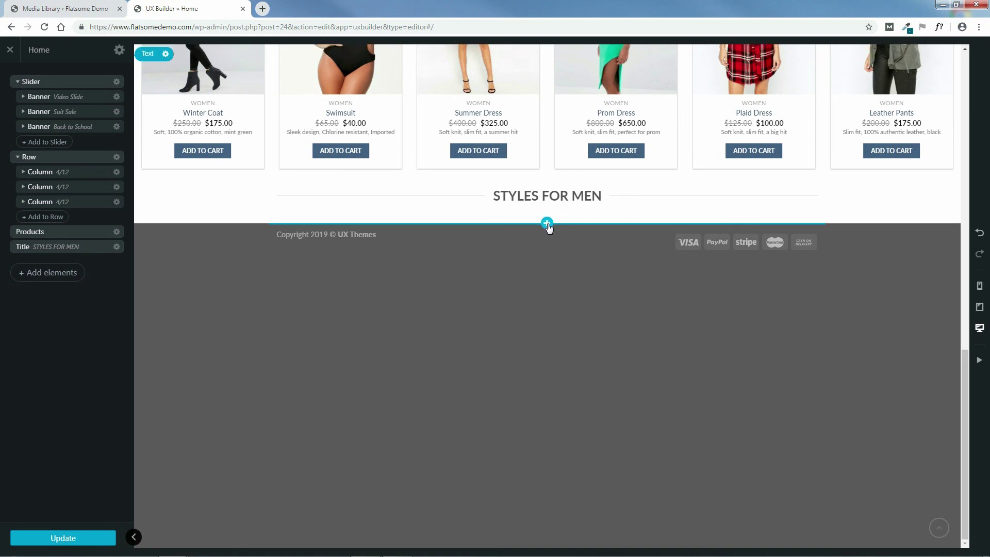
Step: Insert a grid with the Grid 9 preset beneath the STYLES FOR MEN title
left_click(547, 223)
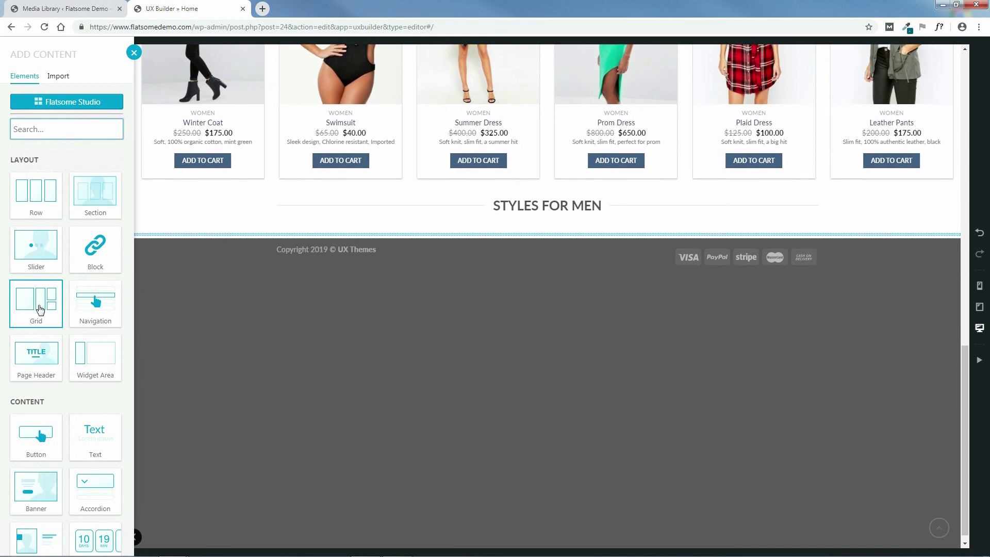
left_click(39, 309)
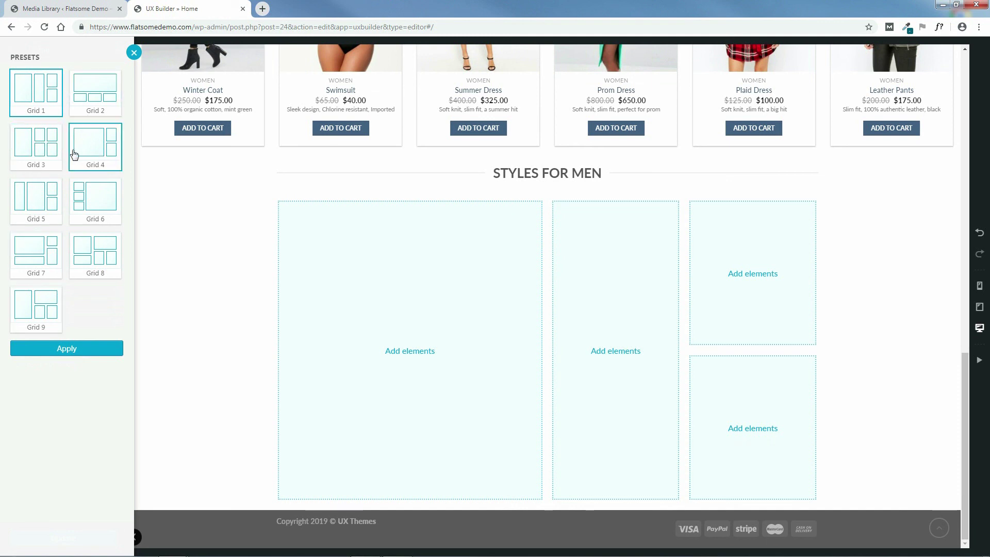
left_click(39, 318)
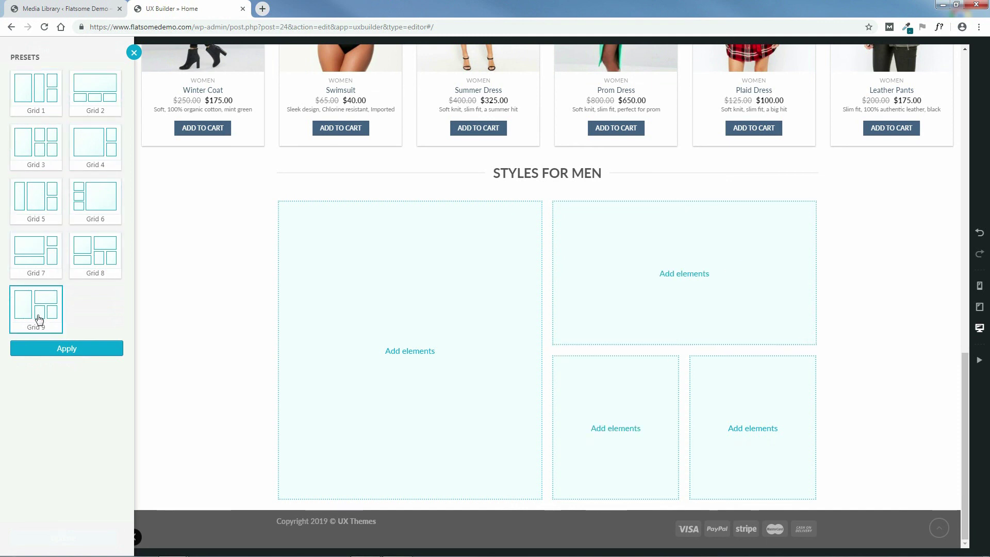
left_click(69, 349)
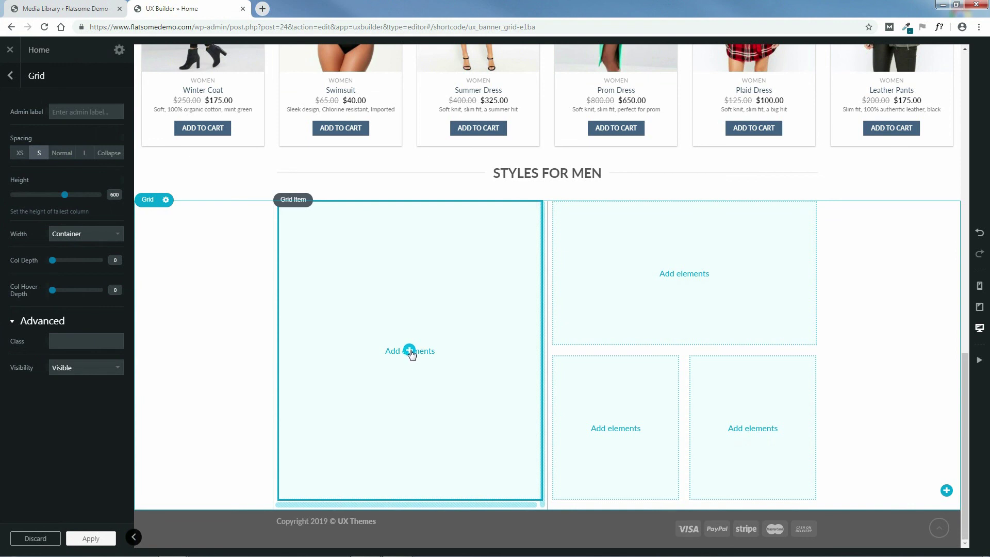
Step: Set the grid's width to Full Width, try the Normal, L and XS spacings, and settle on S
left_click(91, 234)
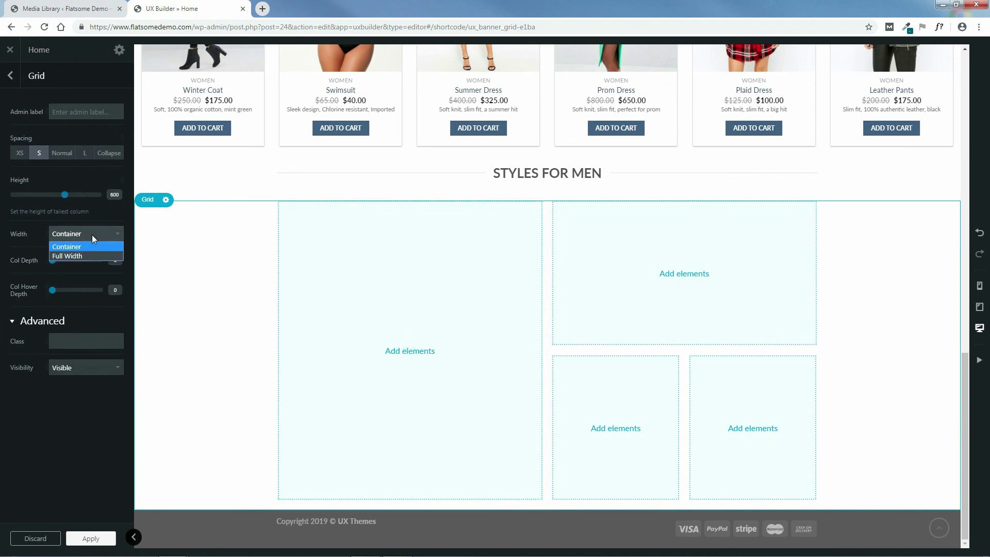
left_click(90, 255)
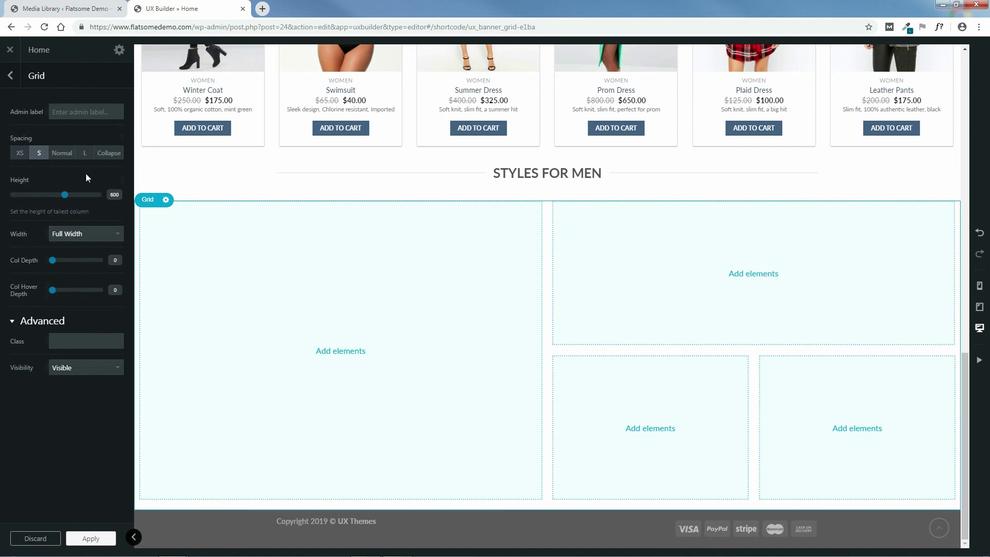
left_click(61, 153)
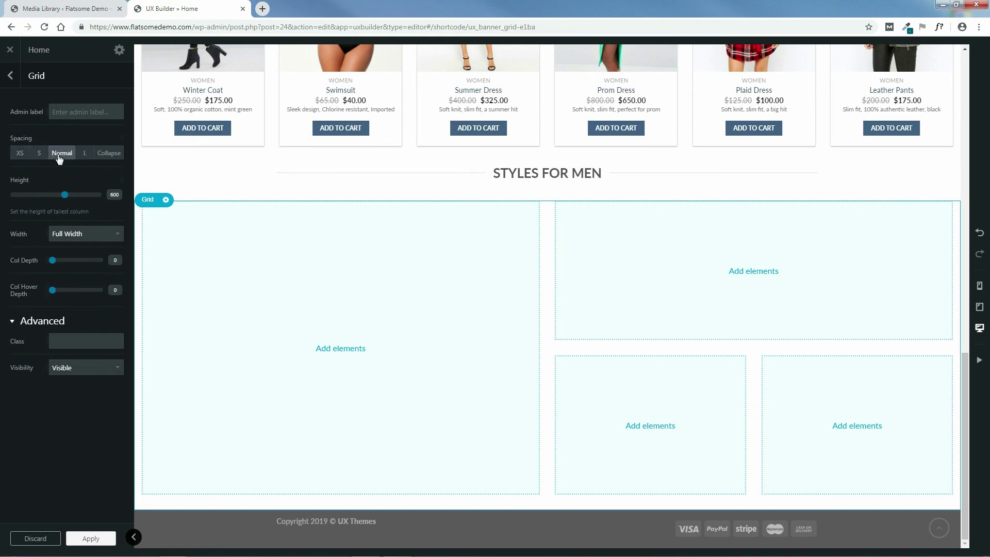
left_click(83, 155)
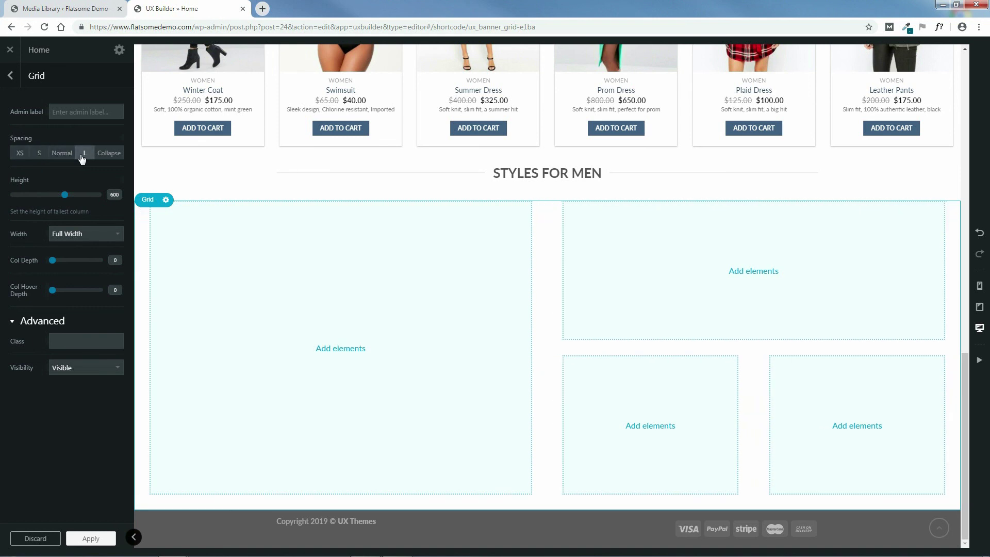
left_click(20, 153)
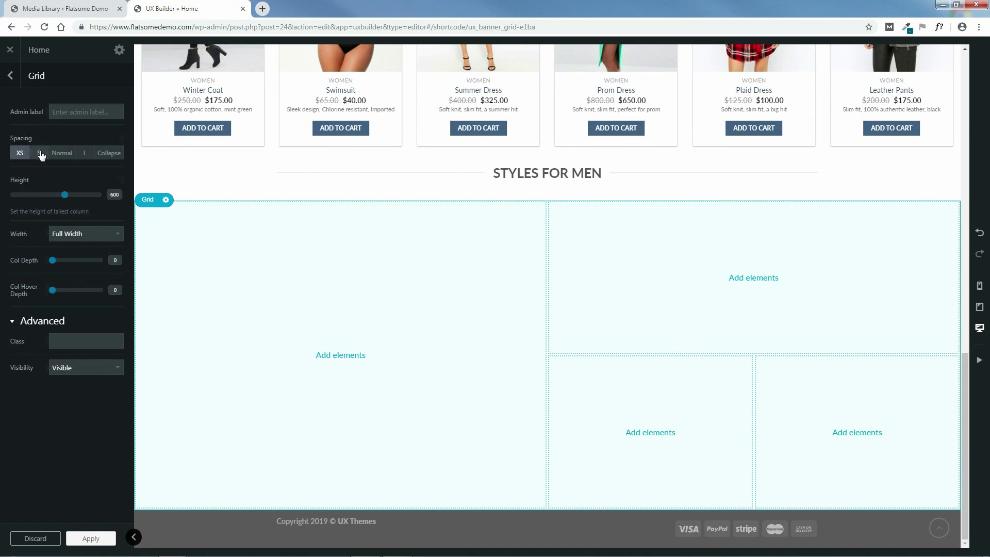
left_click(39, 153)
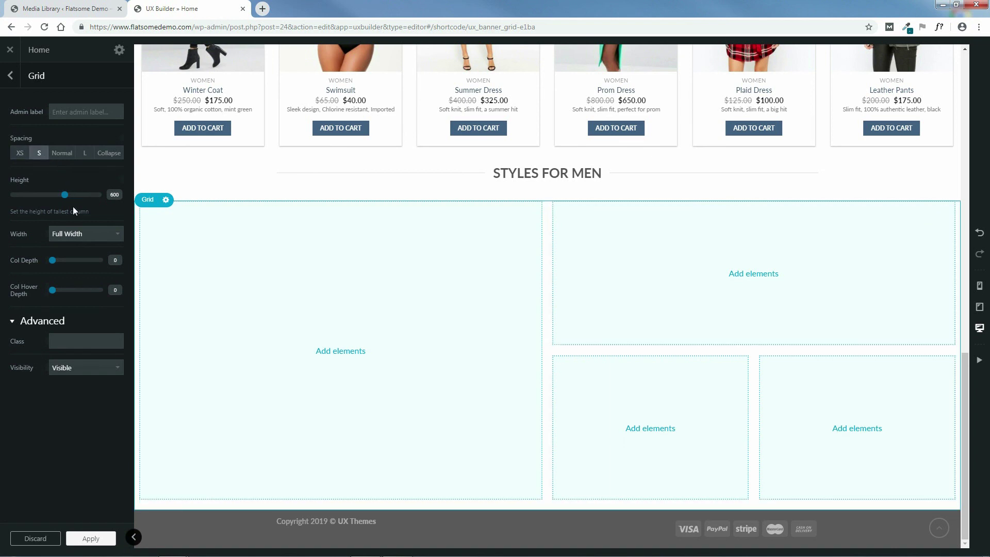
Step: Try a column depth of 2 on the grid, return it to 0 and apply the grid's options
left_click_drag(52, 261, 74, 265)
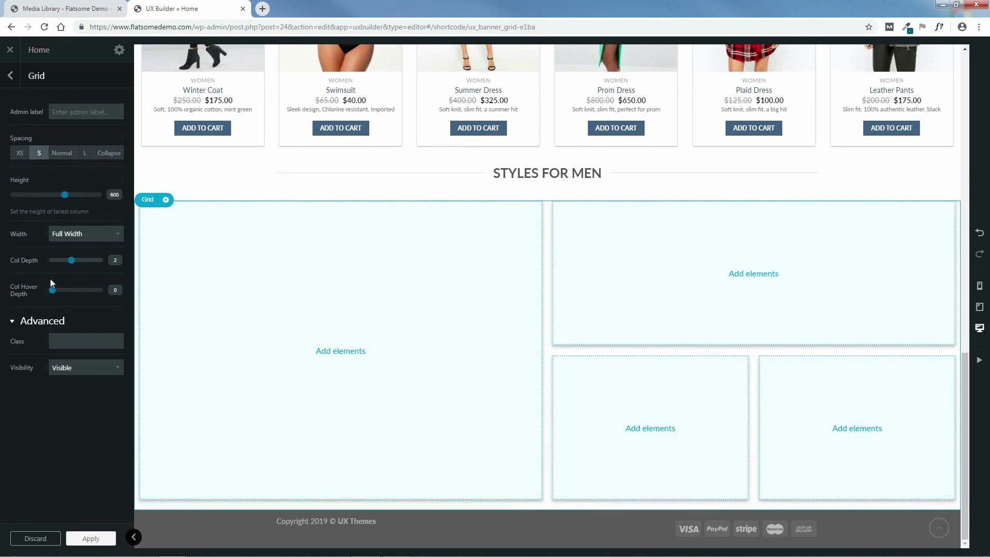
left_click_drag(70, 267, 53, 268)
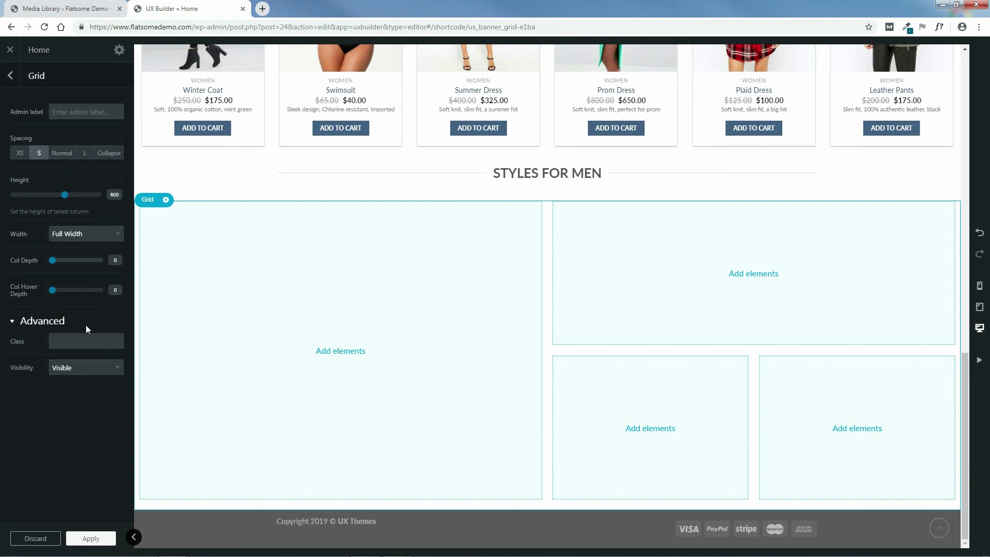
left_click(94, 539)
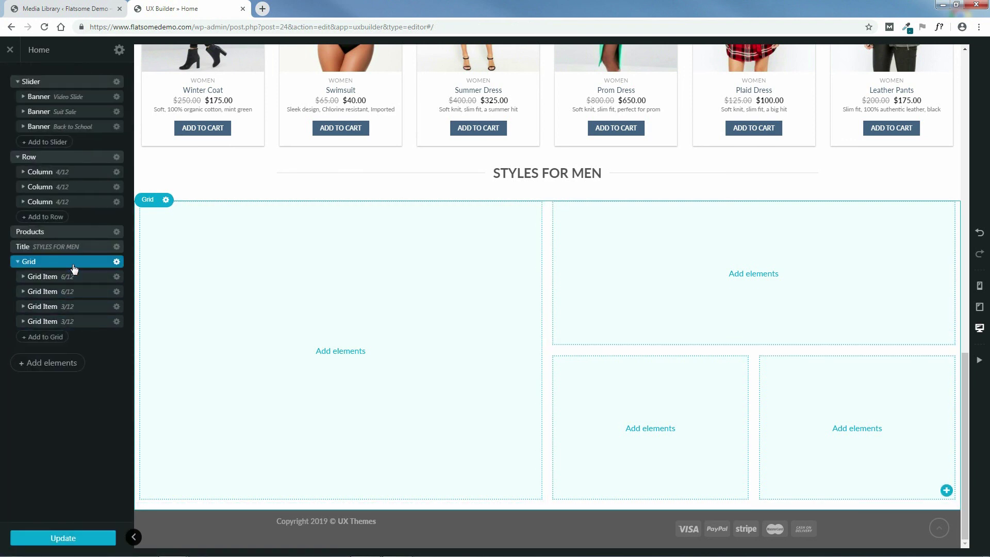
Step: Add a banner with the Badge Simple preset to the large grid item beneath the STYLES FOR MEN title
left_click(340, 350)
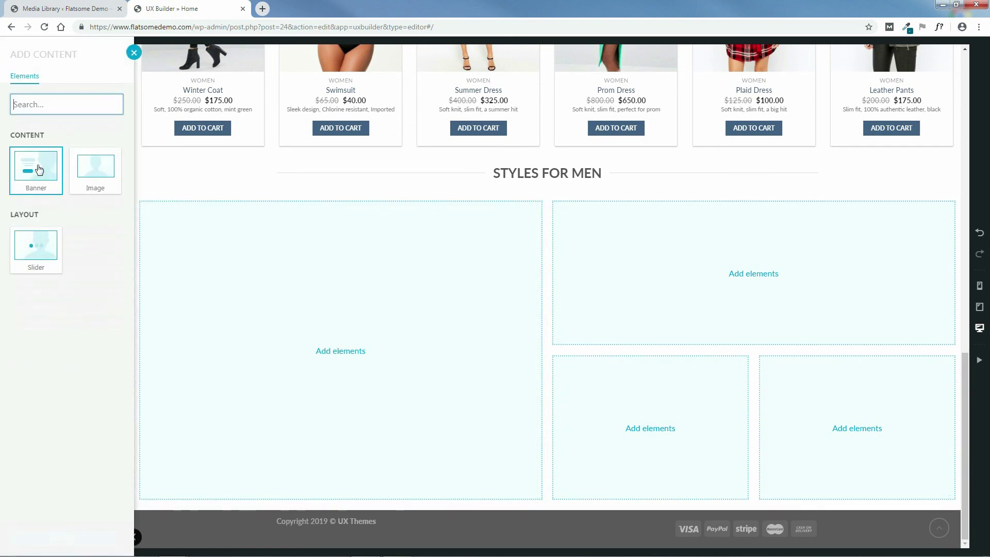
left_click(37, 167)
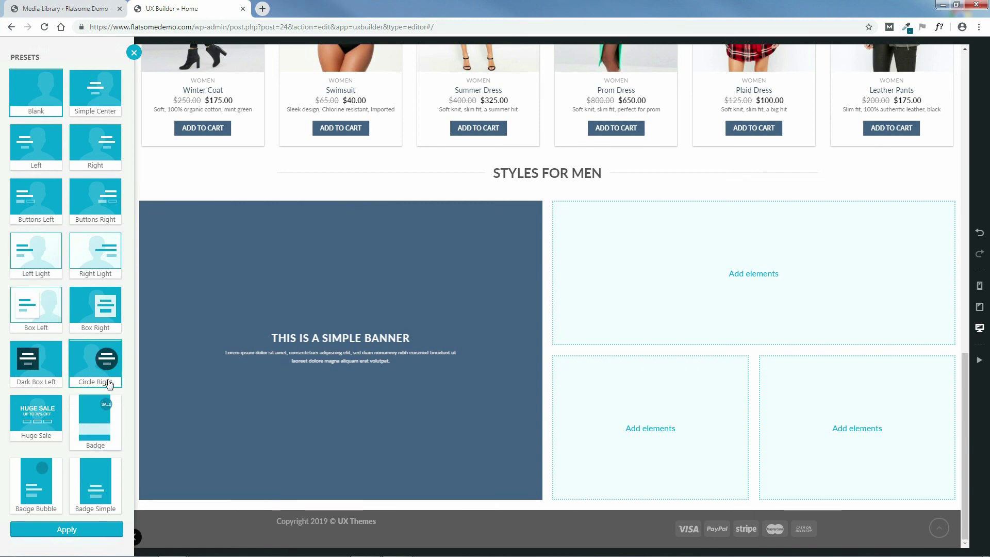
left_click(99, 490)
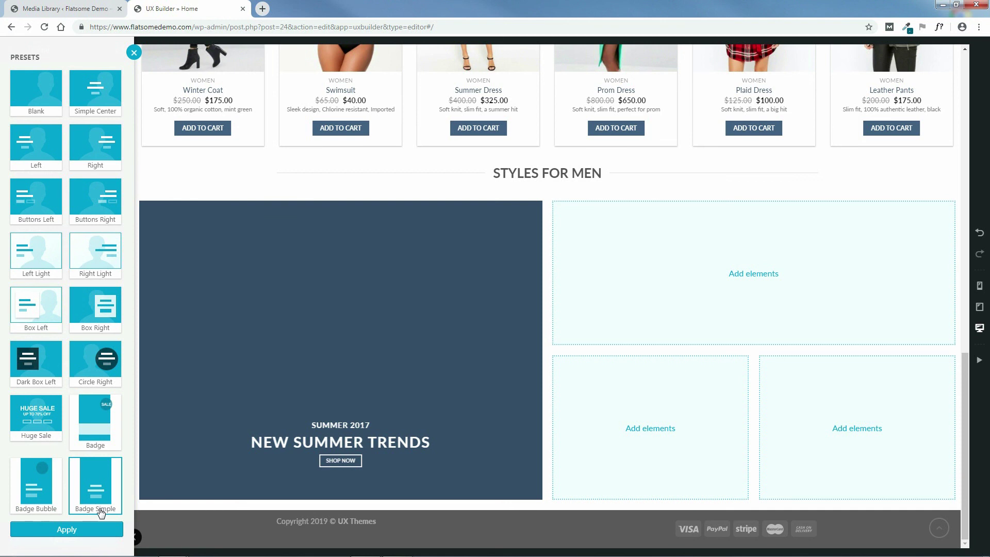
left_click(70, 529)
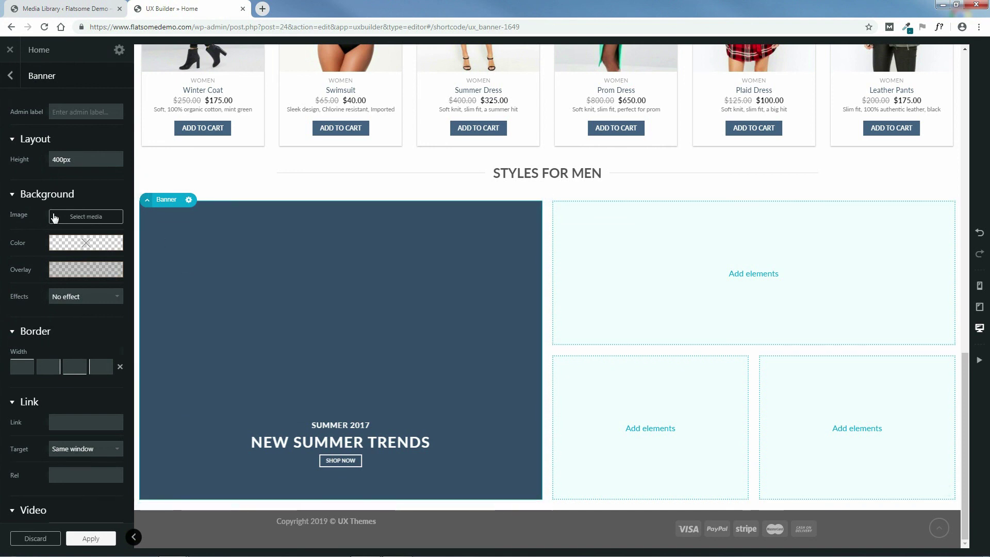
Step: Upload the four images from the 3-STYLES FOR MEN folder and use imageedit_9_7563047125.jpg as the banner's background image
left_click(89, 220)
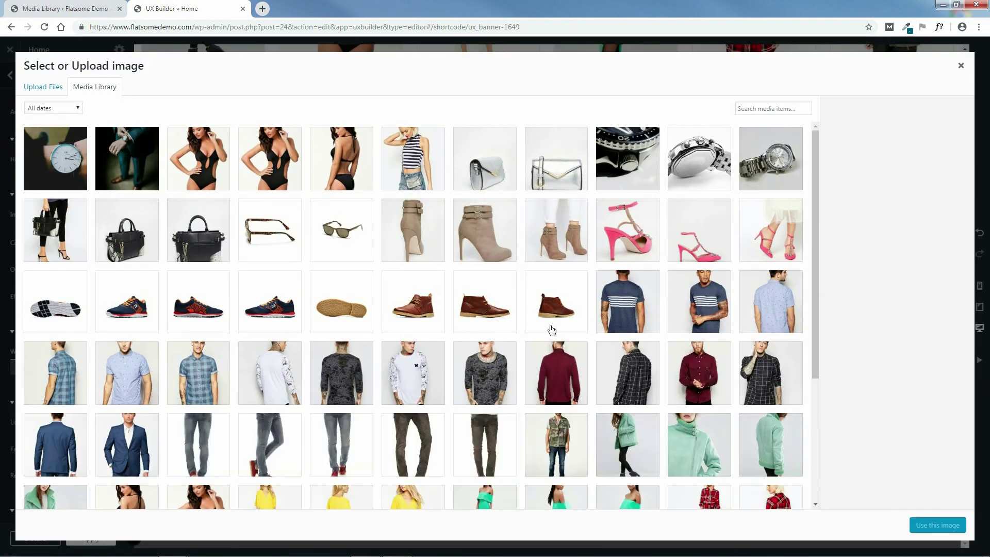
left_click(42, 87)
left_click(494, 273)
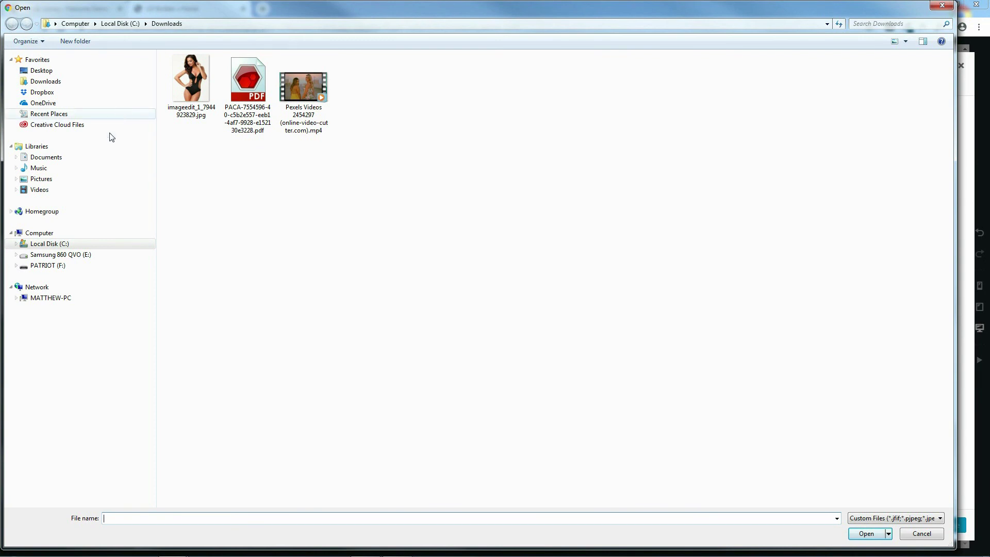
left_click(72, 255)
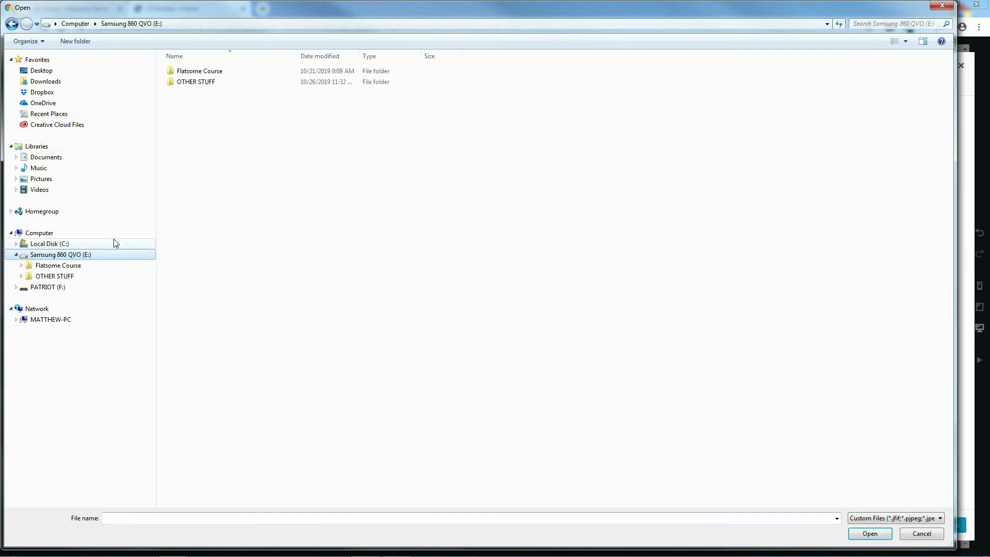
double_click(195, 73)
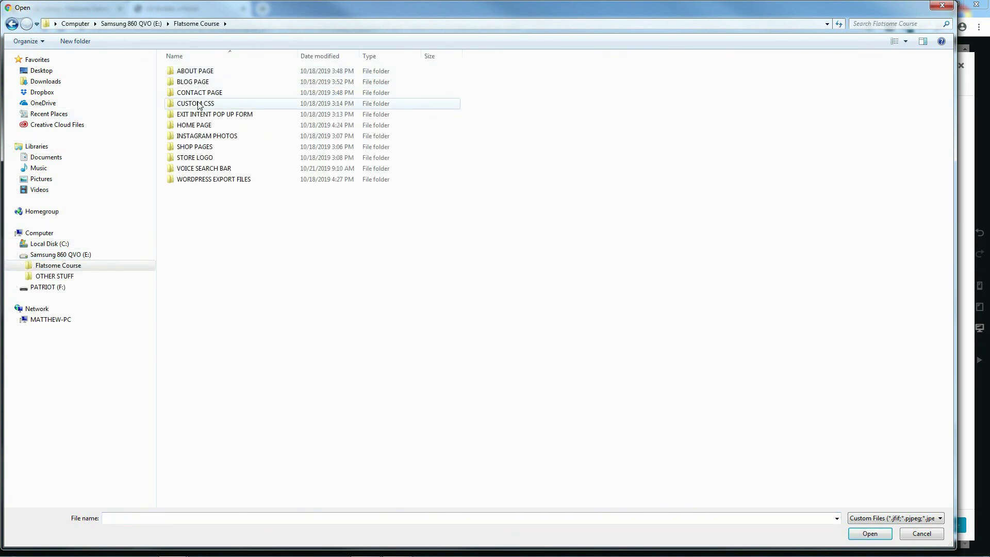
double_click(194, 126)
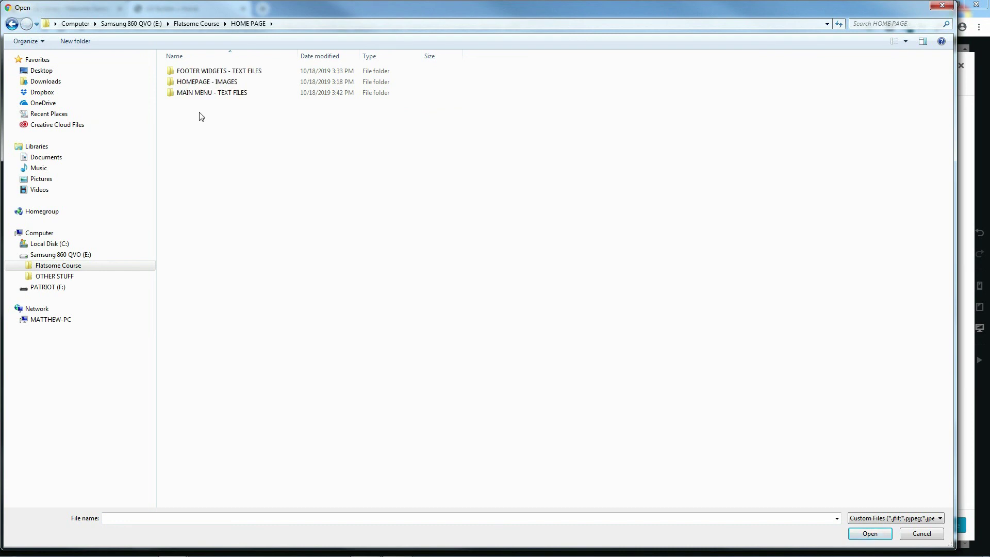
double_click(201, 82)
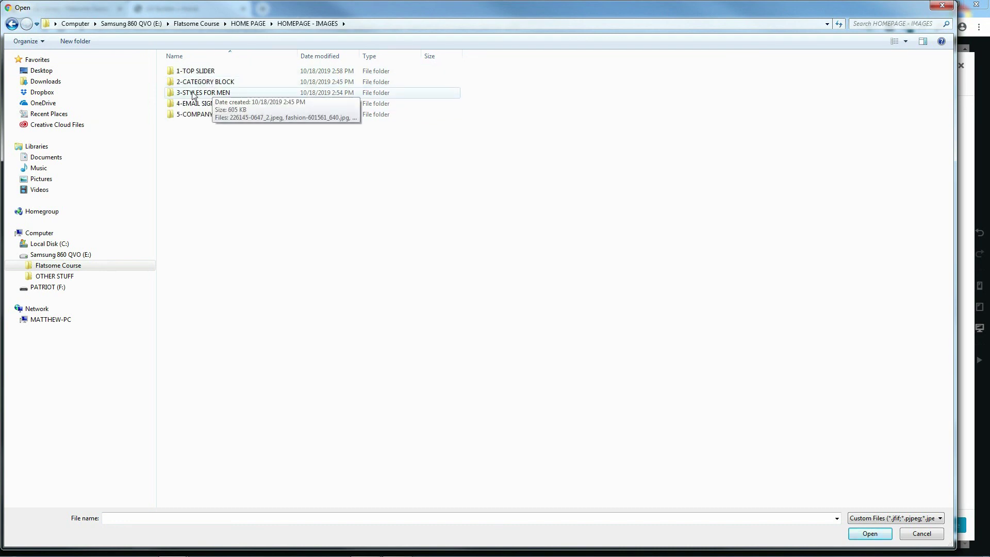
double_click(215, 95)
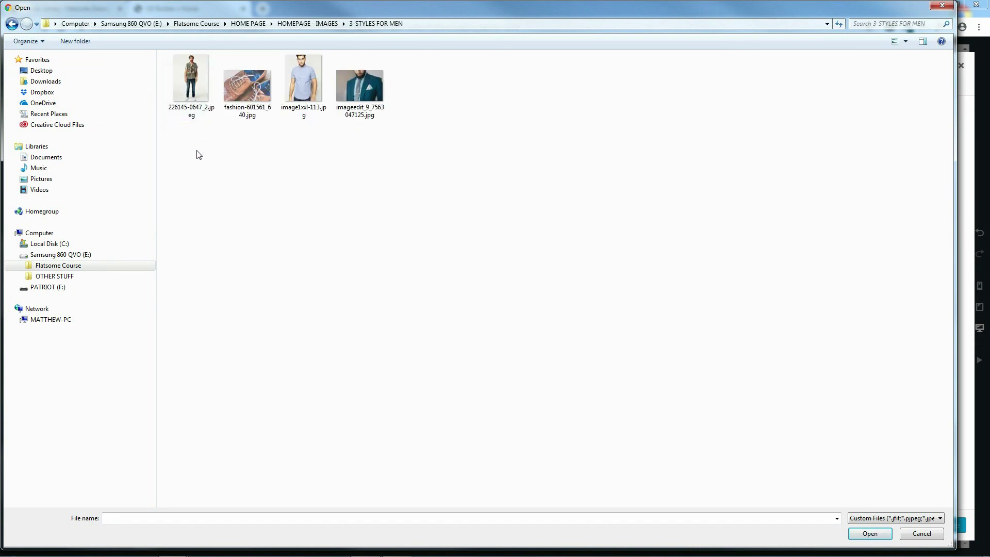
left_click_drag(190, 123, 361, 51)
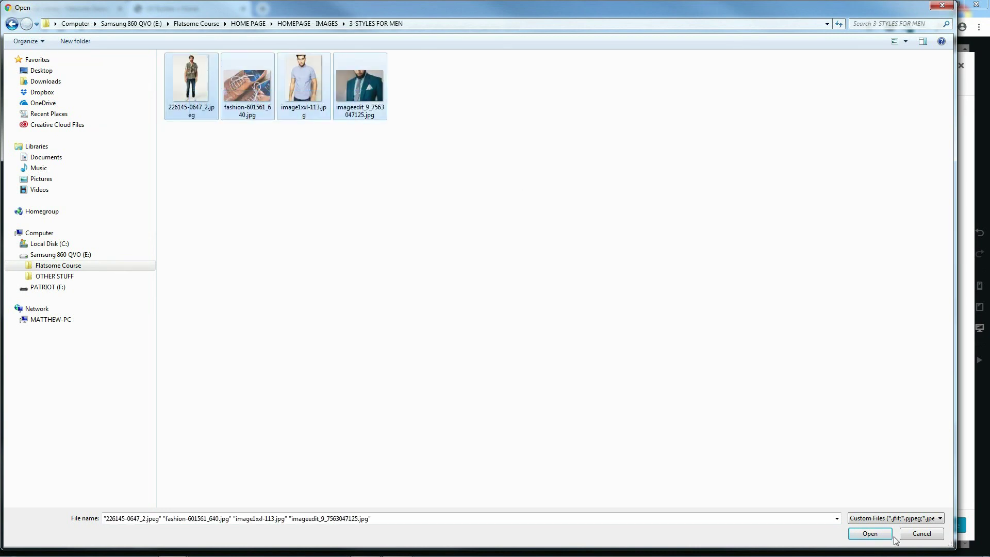
left_click(876, 533)
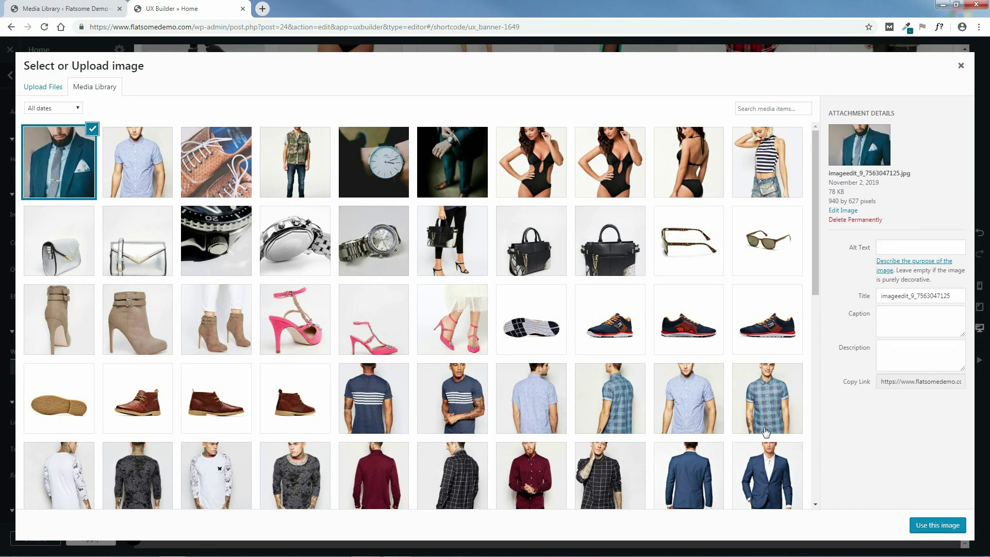
left_click(937, 525)
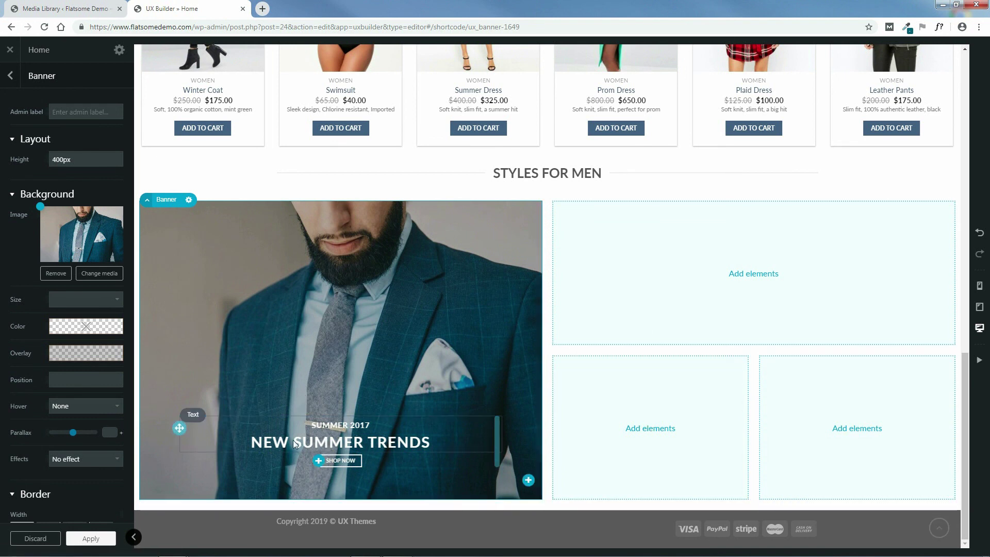
Step: Move the banner's text box up to about the middle of the banner and delete the SUMMER 2017 line from its text
left_click_drag(179, 428, 179, 357)
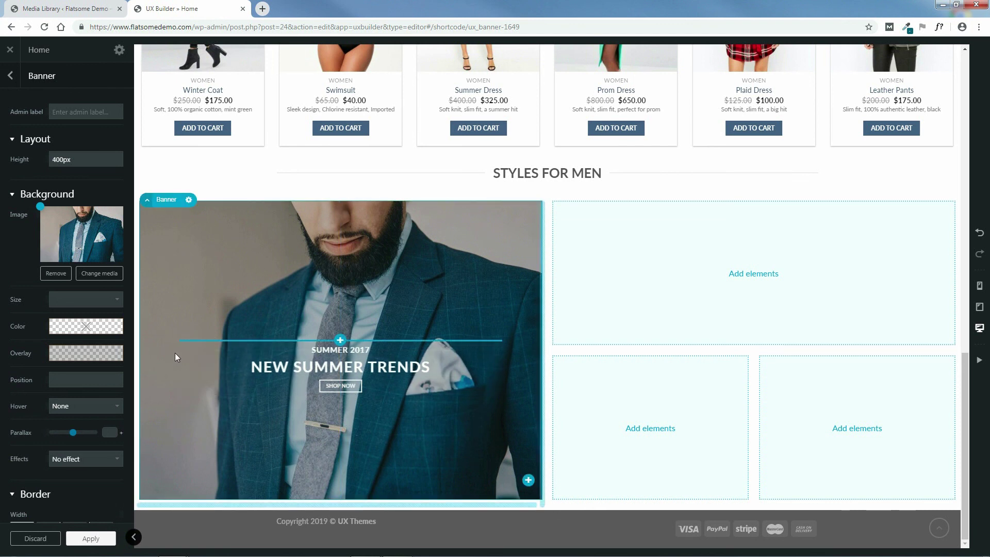
left_click(10, 76)
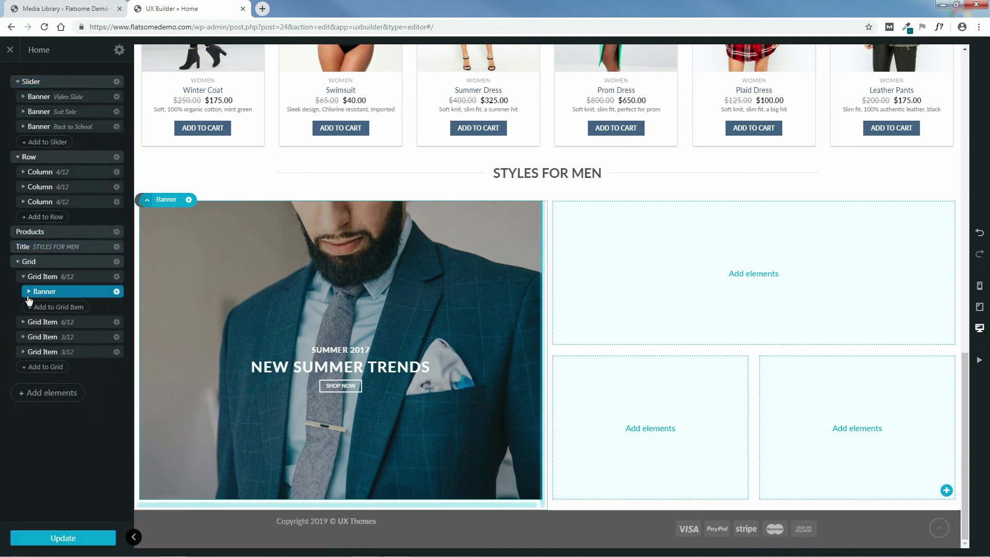
left_click(28, 292)
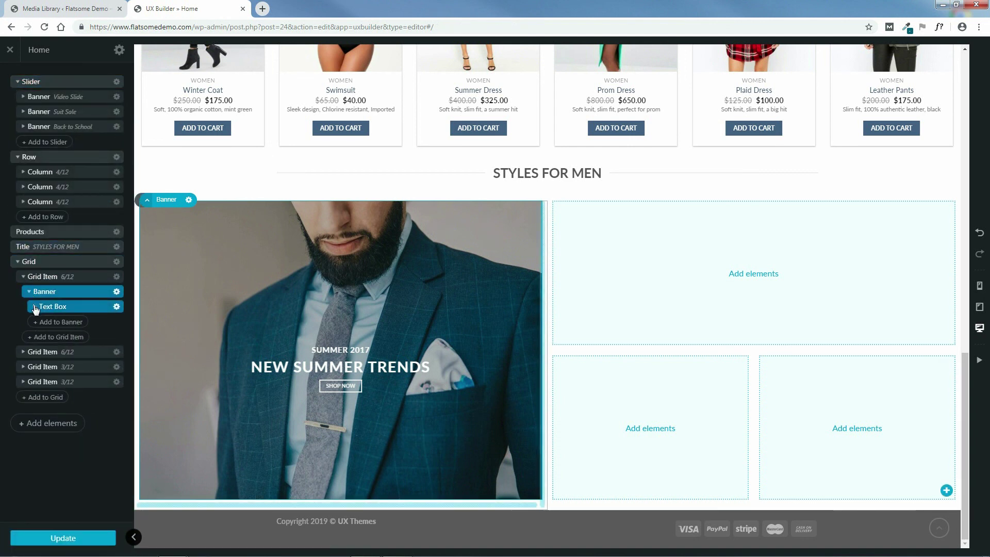
left_click(34, 308)
left_click(80, 324)
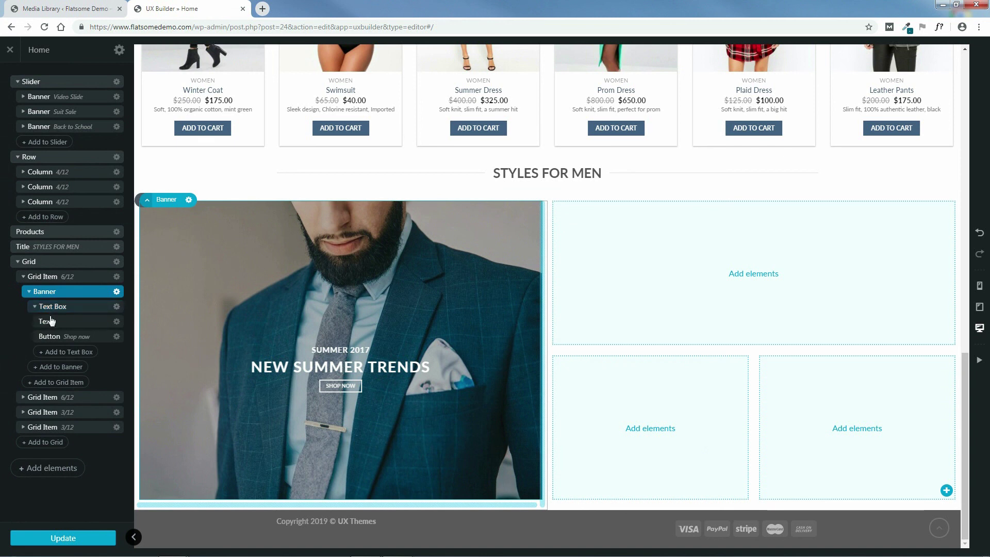
left_click(81, 326)
left_click(80, 324)
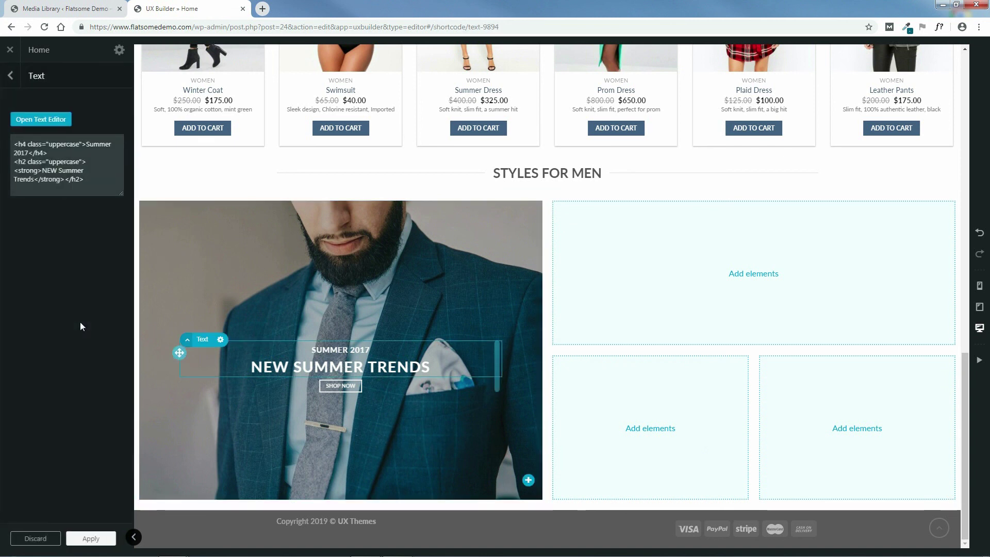
left_click(41, 121)
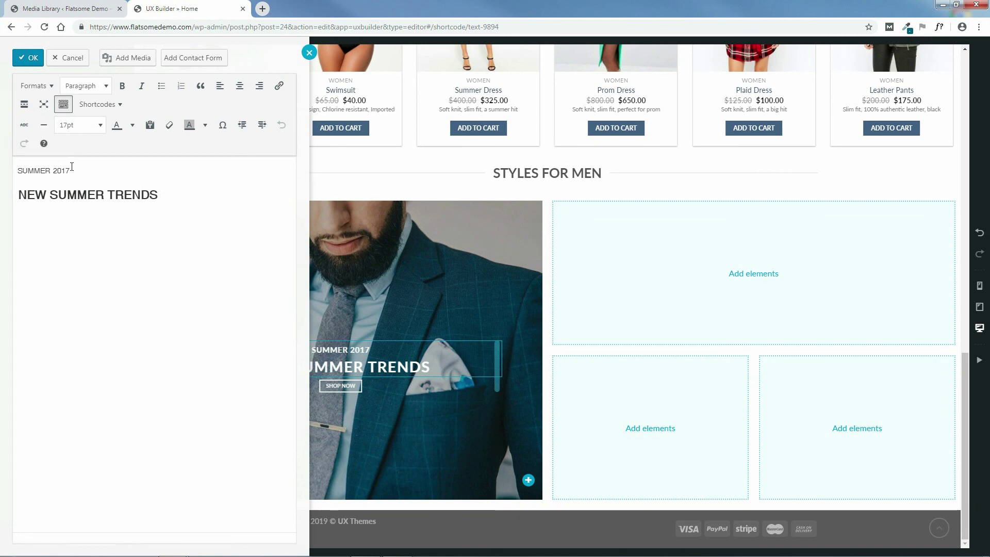
triple_click(17, 171)
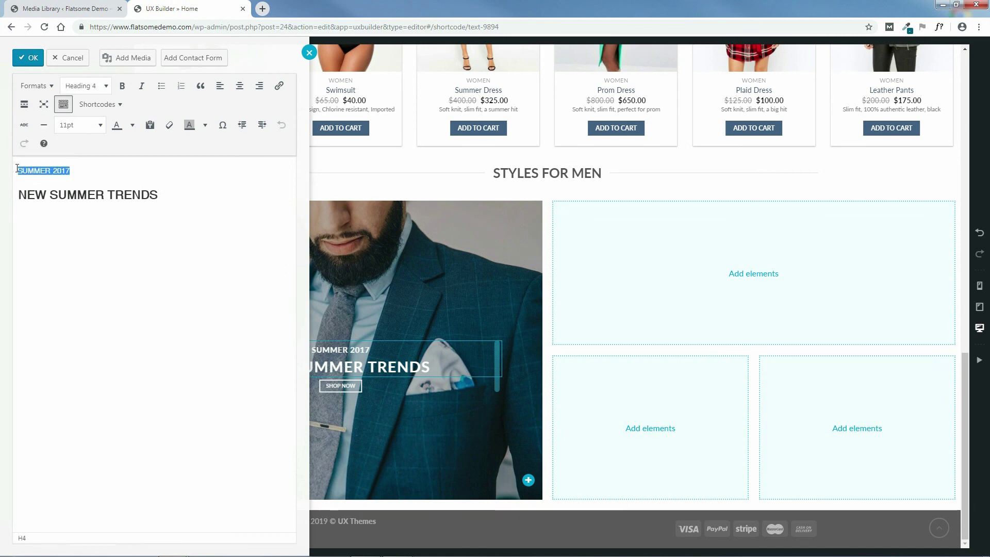
key("Delete")
key("Delete")
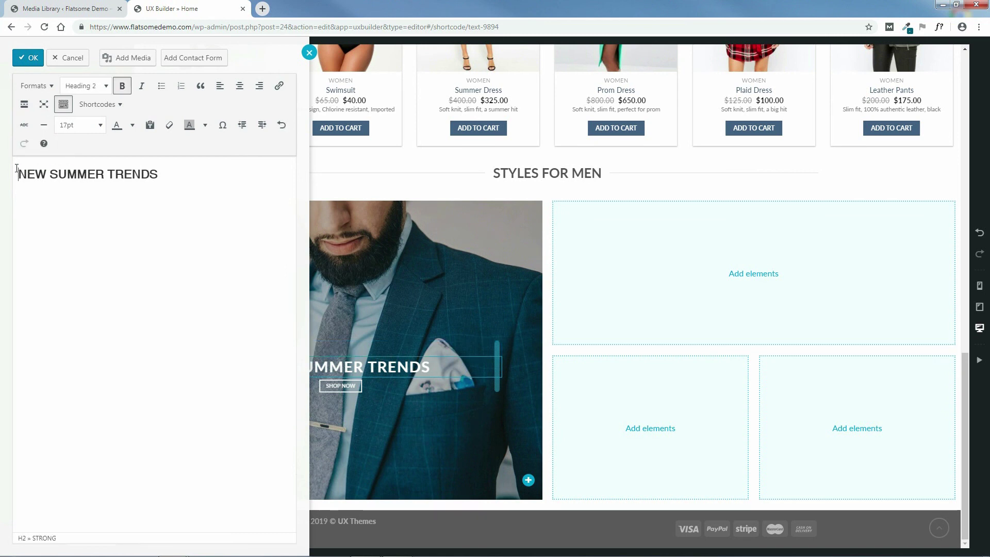
Step: Check the men's section of the reference store in Firefox and replace the banner's heading with MEN'S SUITS AND TIES
left_click_drag(162, 173, 23, 176)
mouse_move(222, 556)
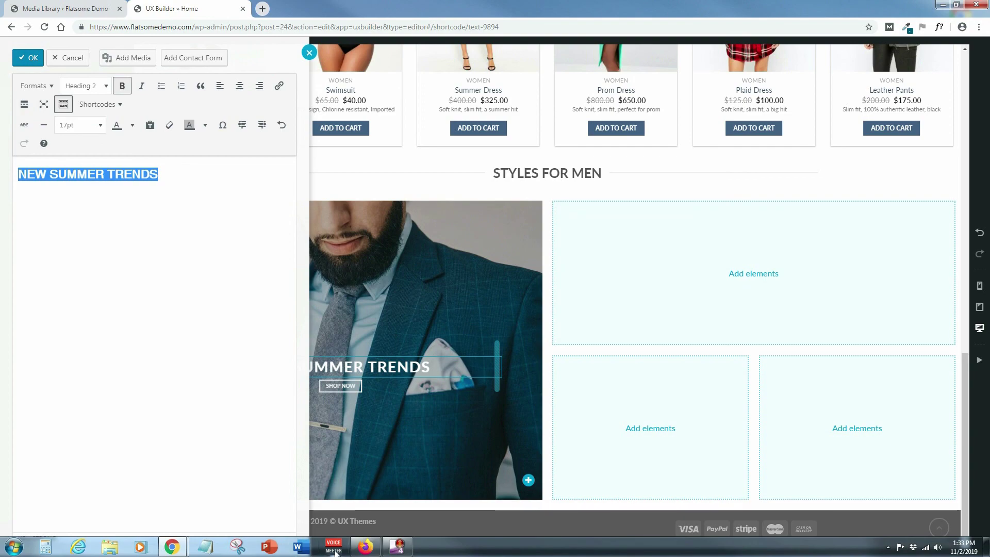
left_click(365, 546)
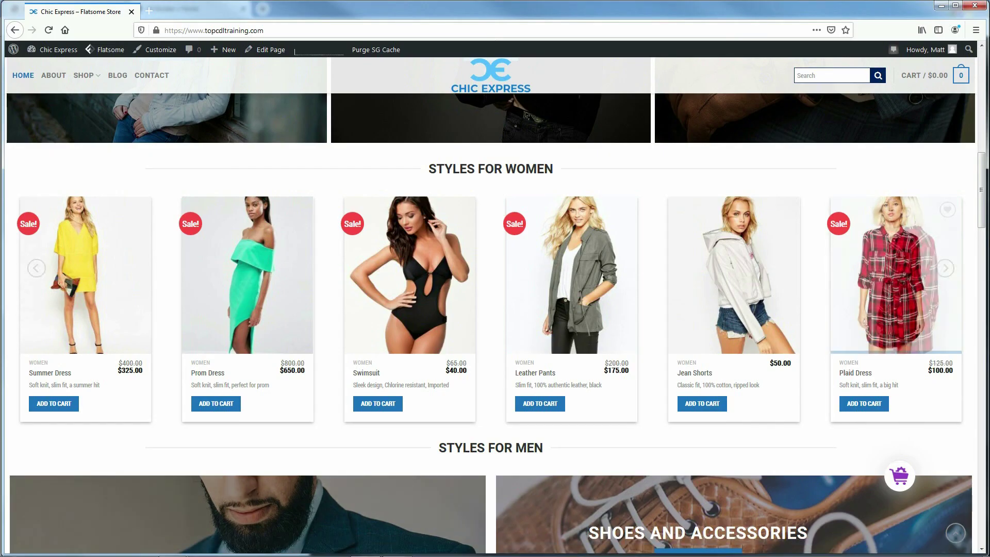
scroll(823, 261, "down", 6)
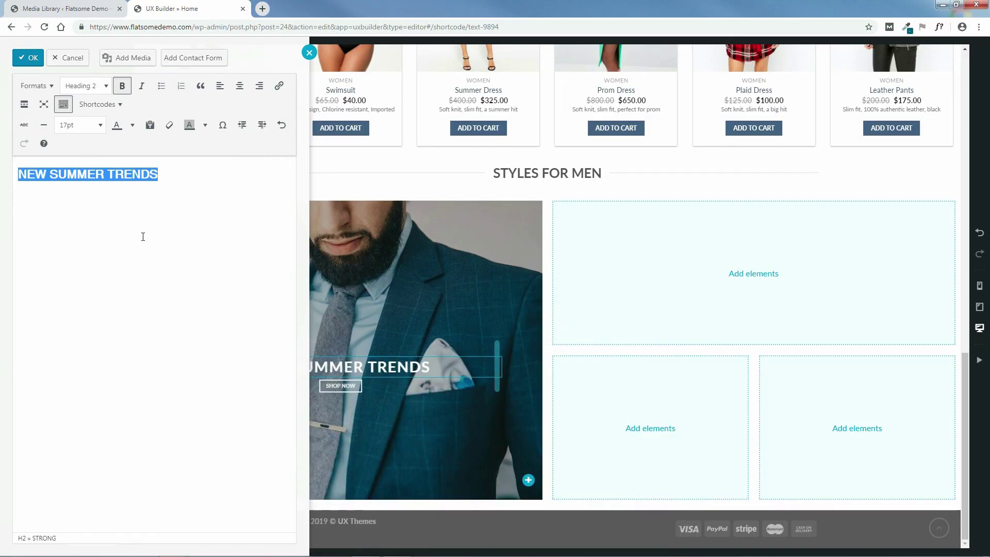
type("MEN'S SUITS AND TIES")
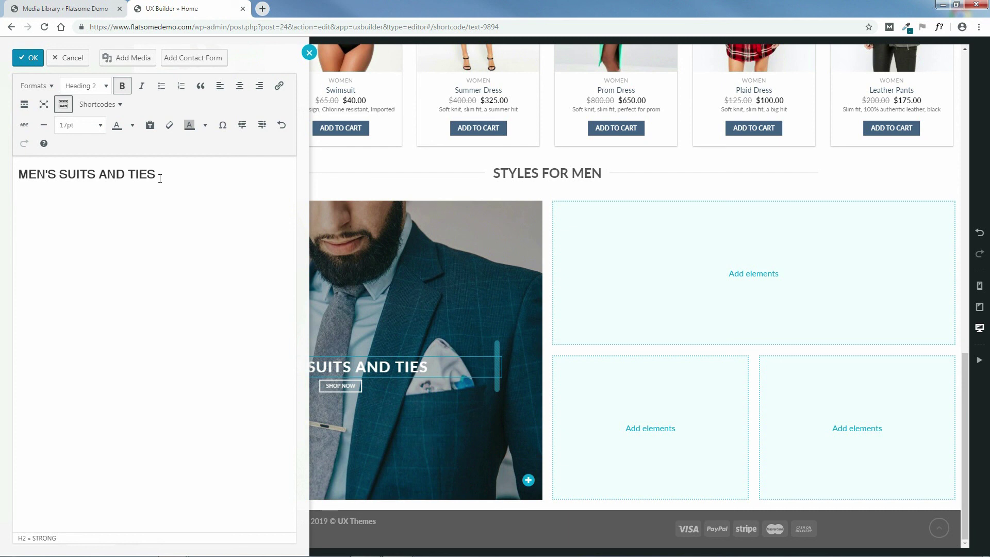
Step: Set the font size of the MEN'S SUITS AND TIES heading to 130% and accept the text edits
left_click_drag(157, 174, 18, 176)
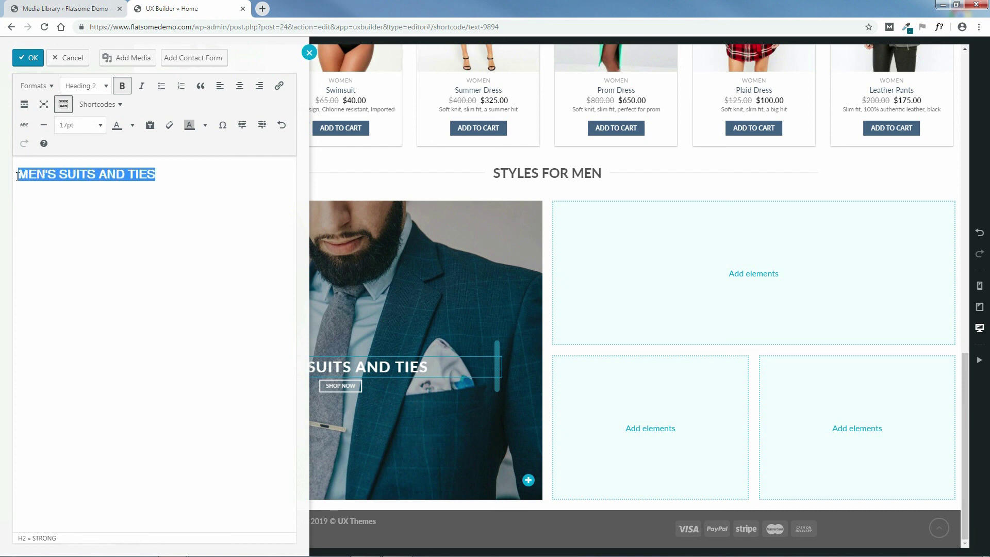
left_click(63, 105)
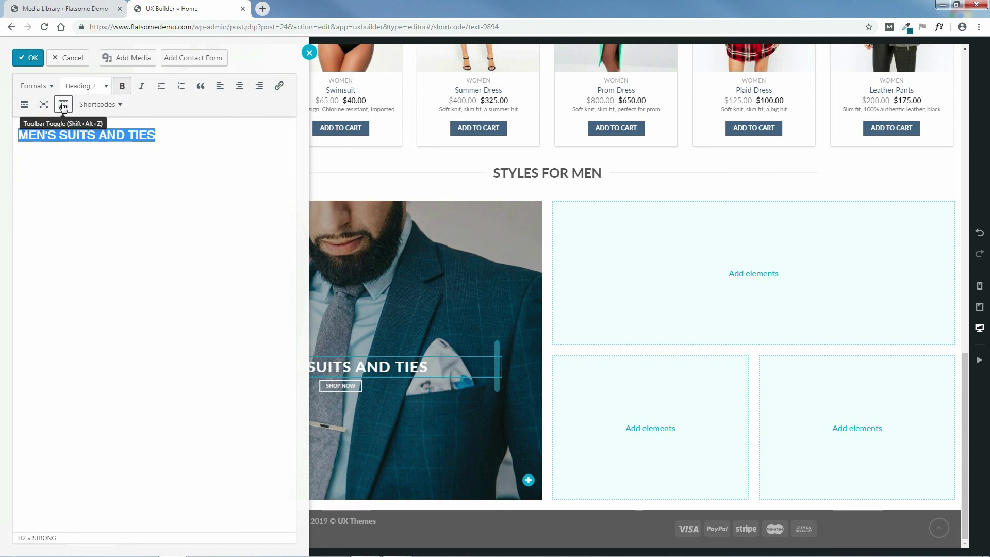
left_click(63, 106)
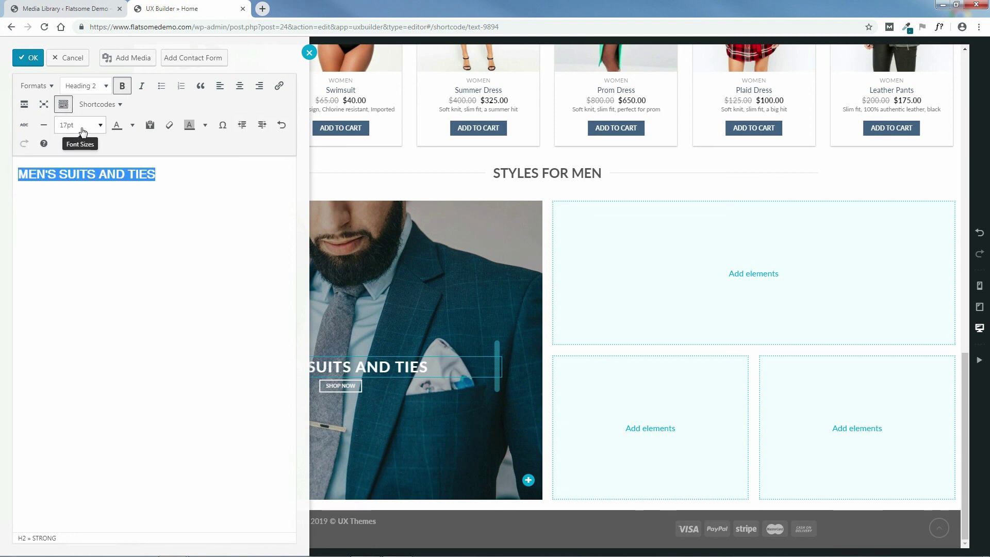
left_click(67, 127)
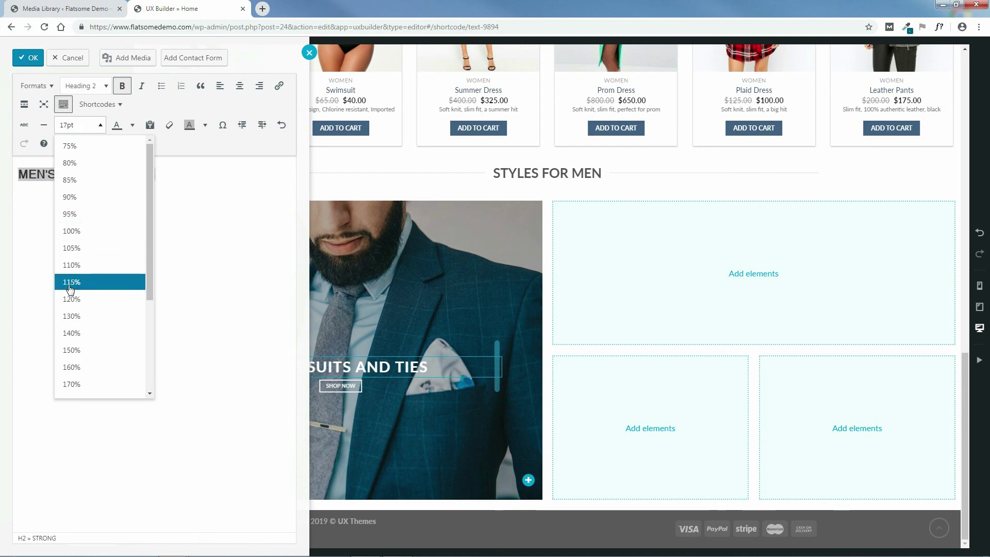
left_click(73, 315)
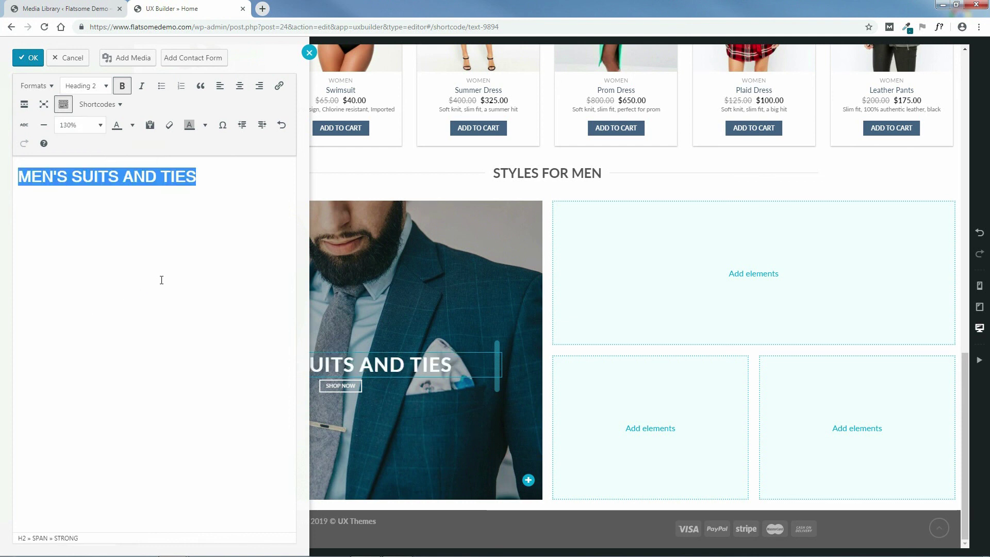
left_click(31, 60)
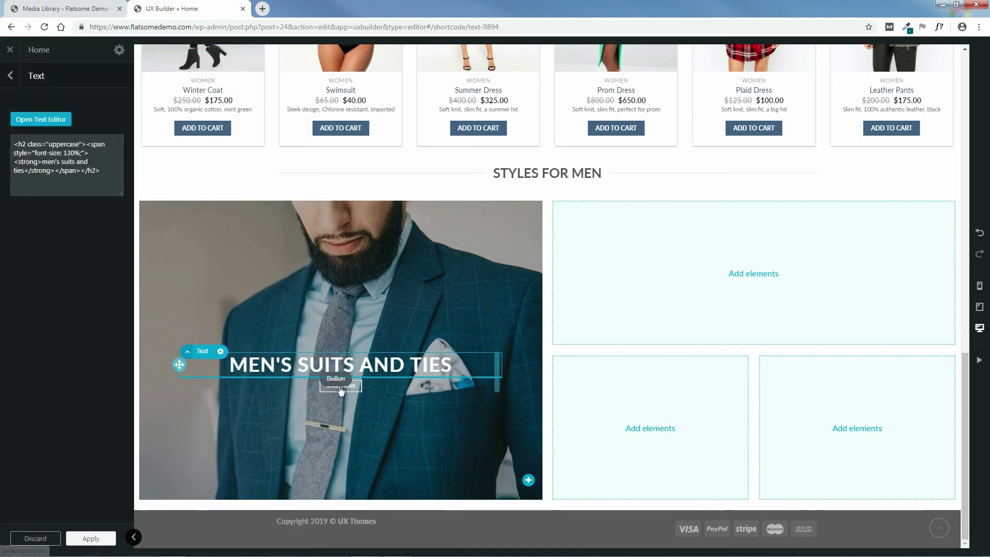
Step: Check the men's suits banner in the reference store in Firefox and change the banner button's text to view collection
left_click(11, 78)
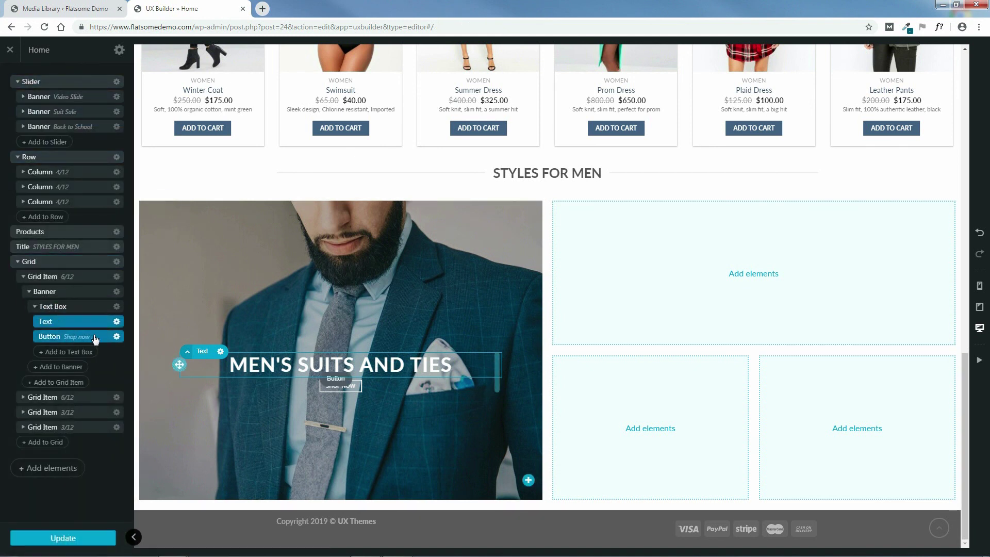
left_click(97, 338)
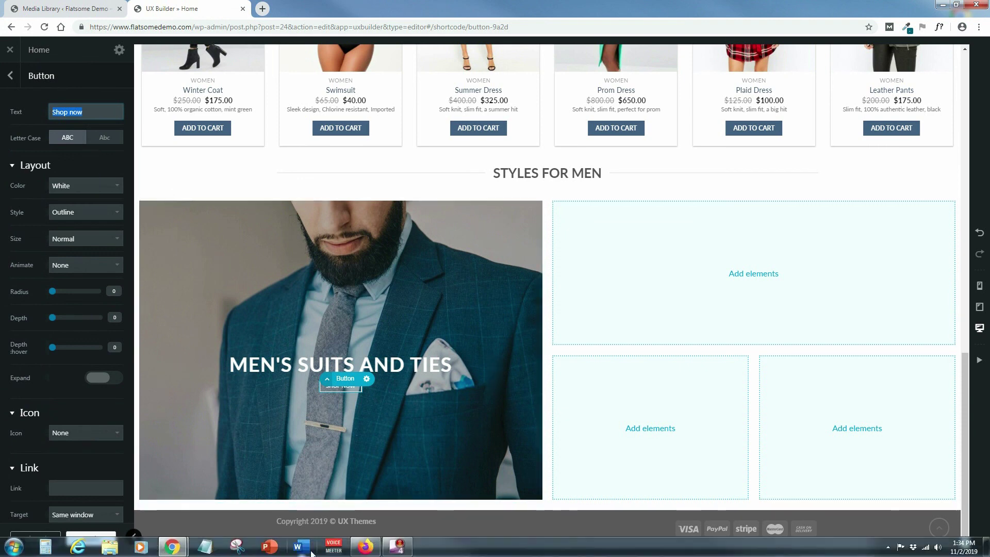
left_click(365, 546)
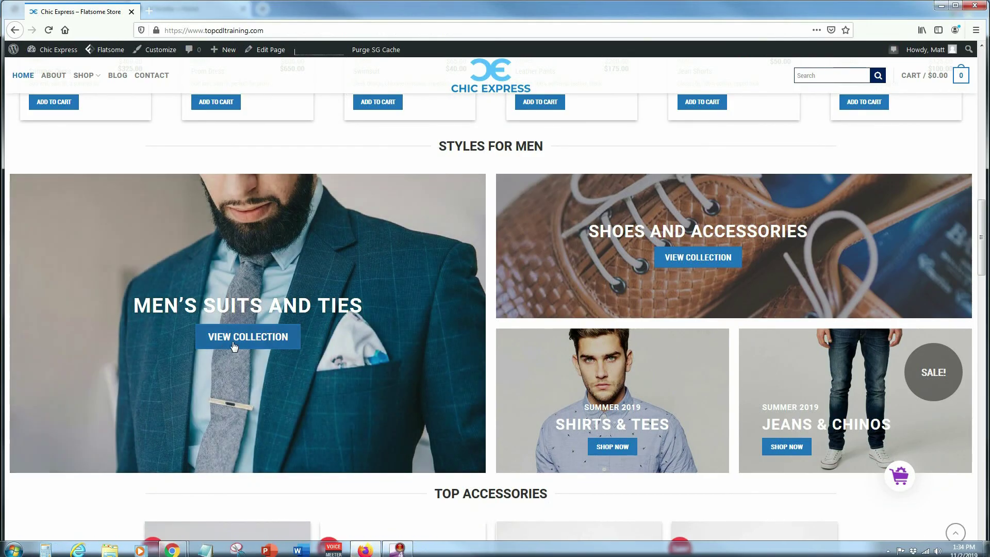
left_click(940, 5)
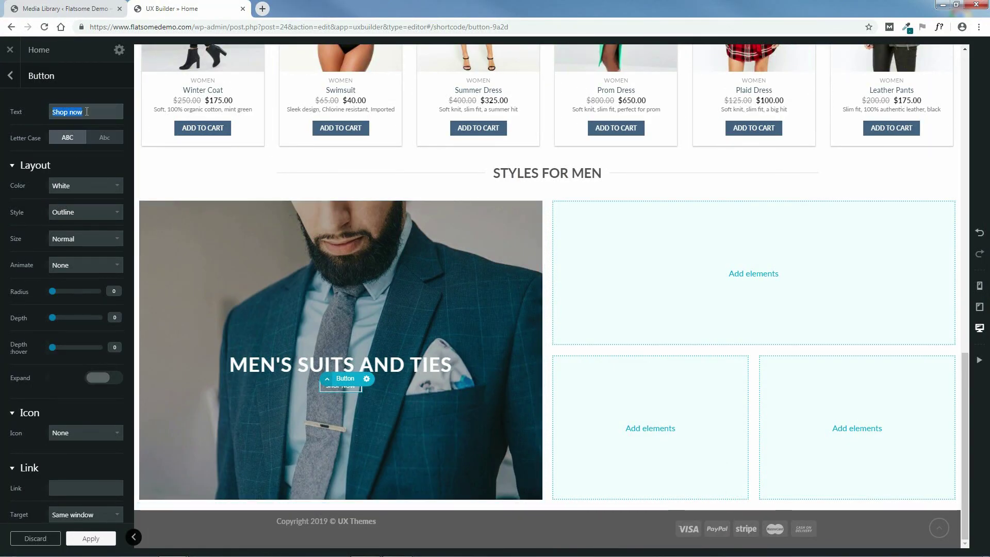
type("vie")
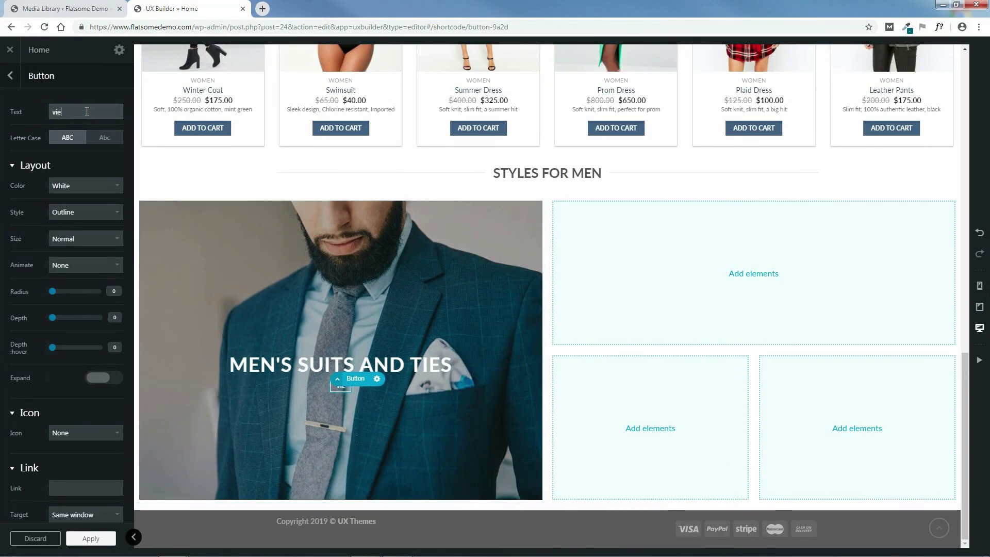
type("w collection")
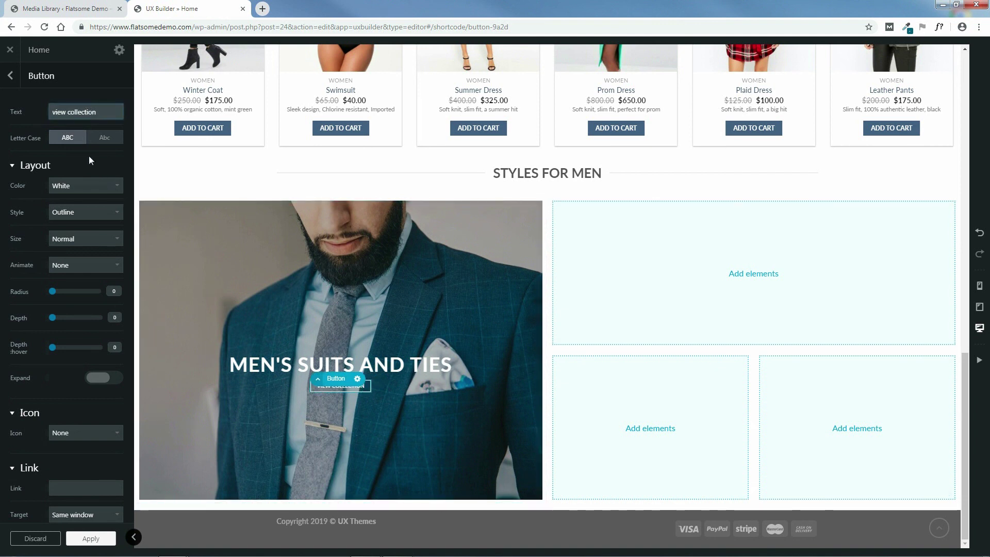
Step: Give the view collection button the Primary color, the Default style and the XX-Large size
left_click(82, 184)
left_click(75, 197)
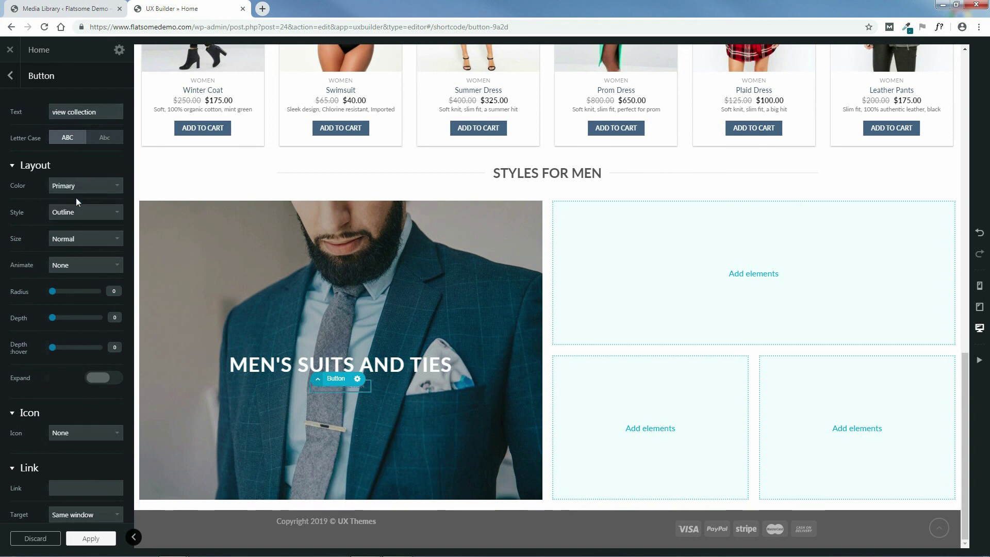
left_click(76, 212)
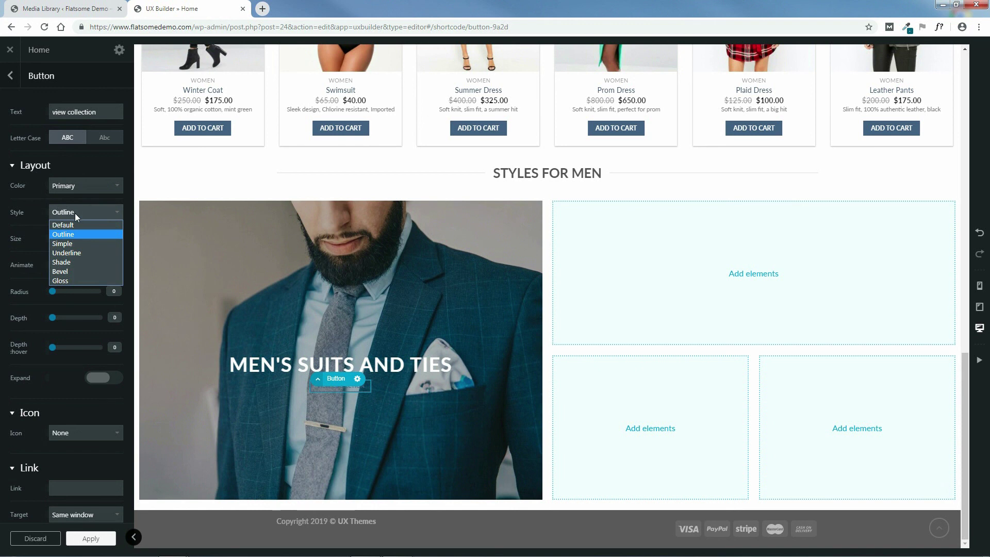
left_click(74, 225)
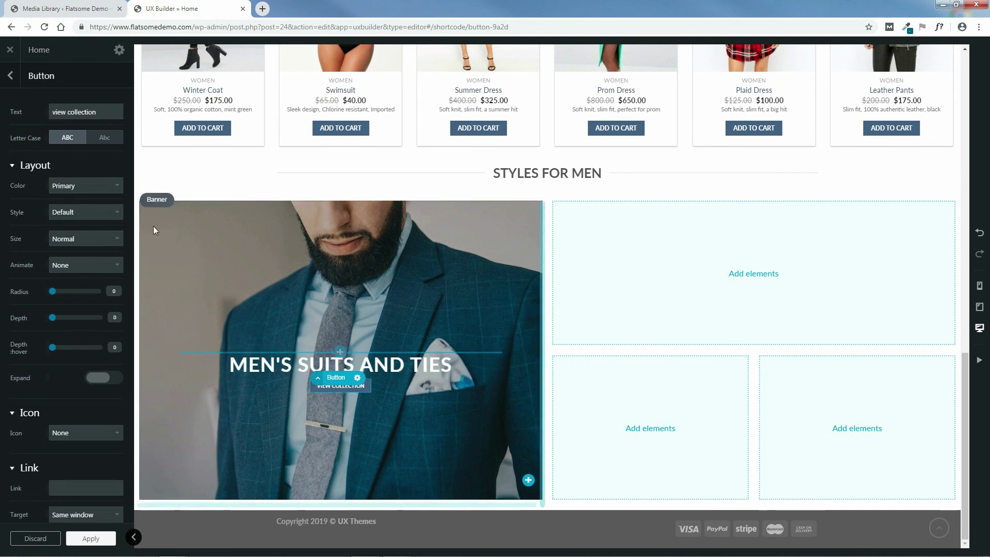
left_click(66, 238)
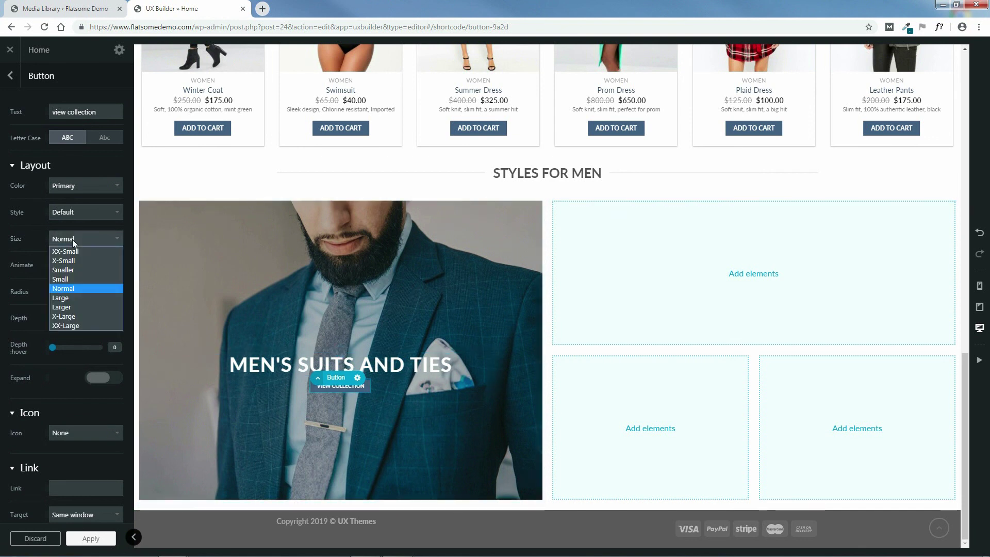
left_click(67, 325)
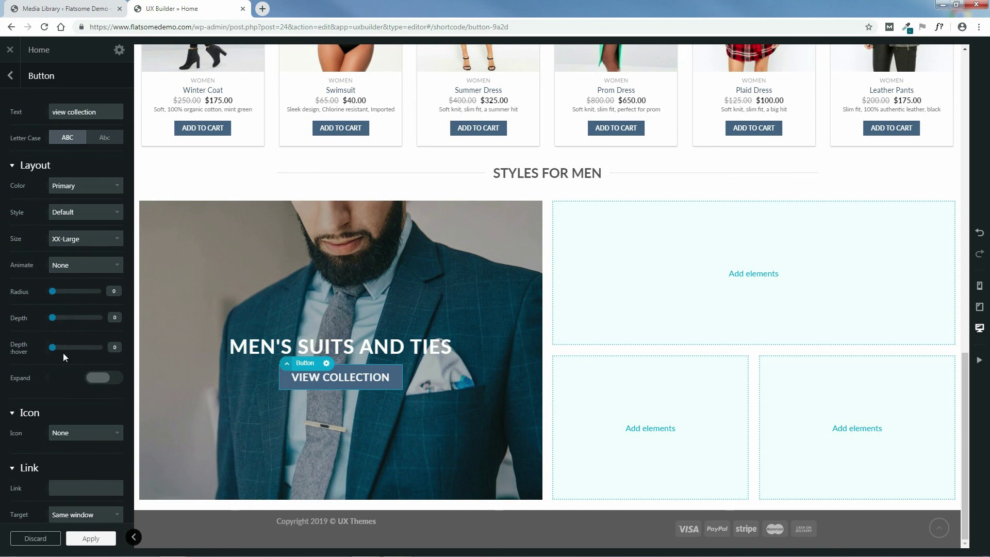
Step: Try the Expand option and a Shopping Basket icon on the view collection button, reverting each one
left_click(100, 380)
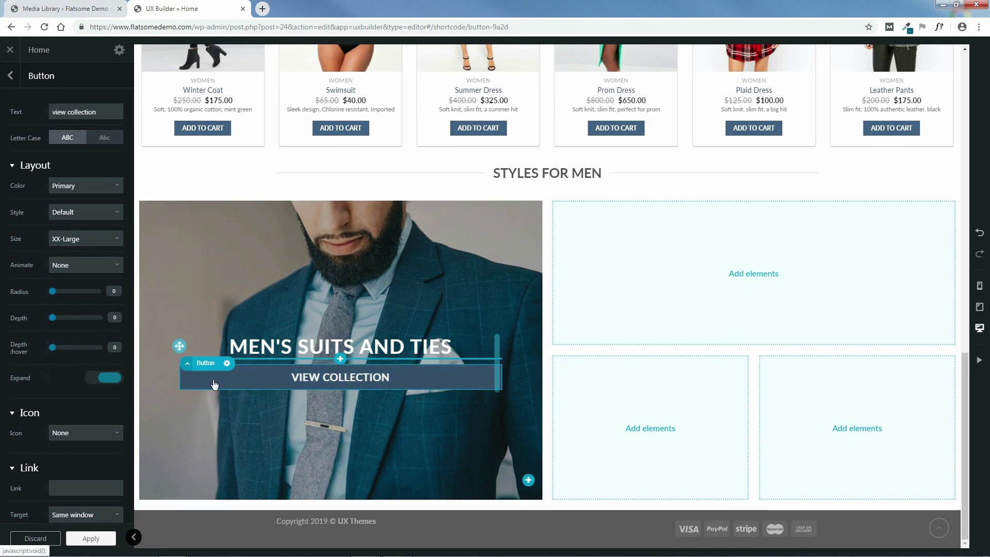
left_click(101, 378)
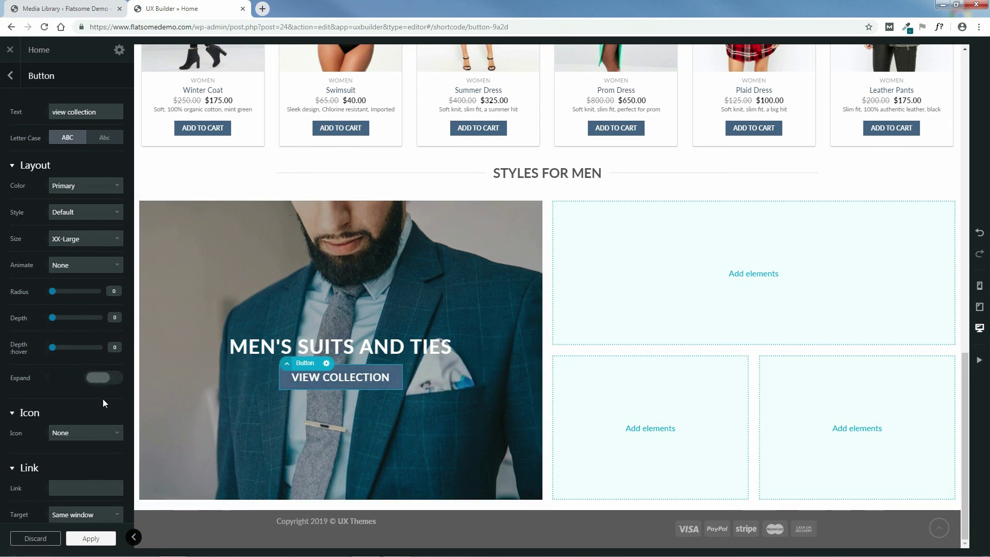
left_click(106, 432)
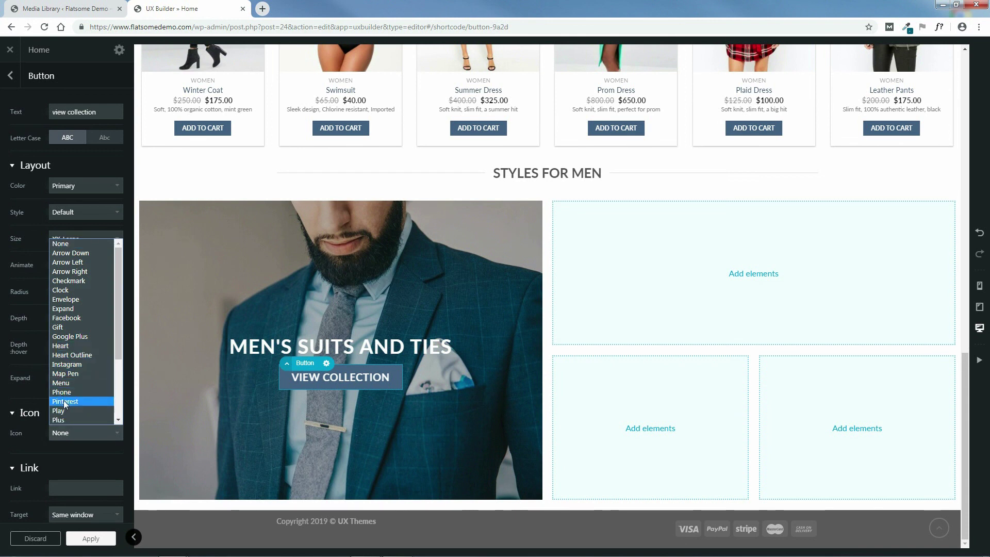
left_click_drag(119, 341, 109, 386)
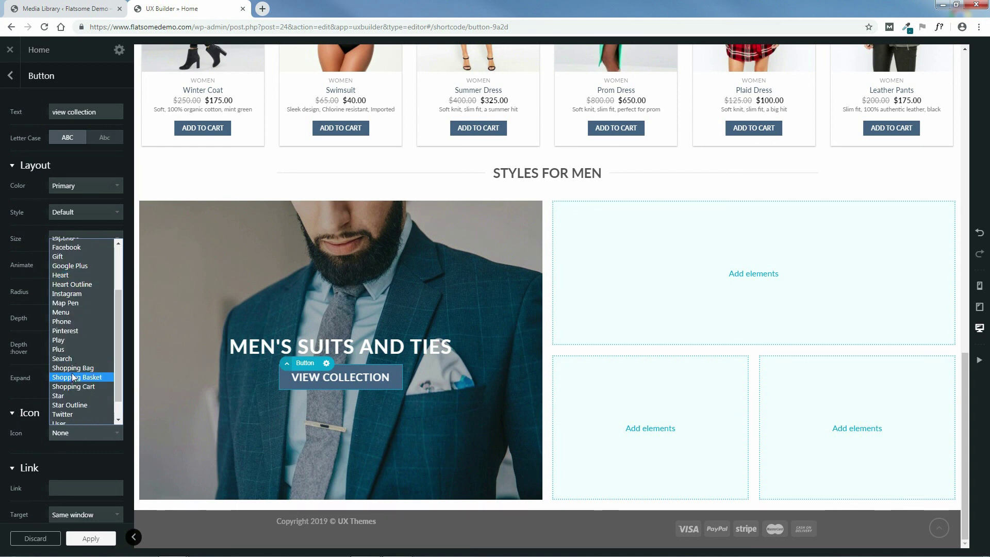
left_click(72, 377)
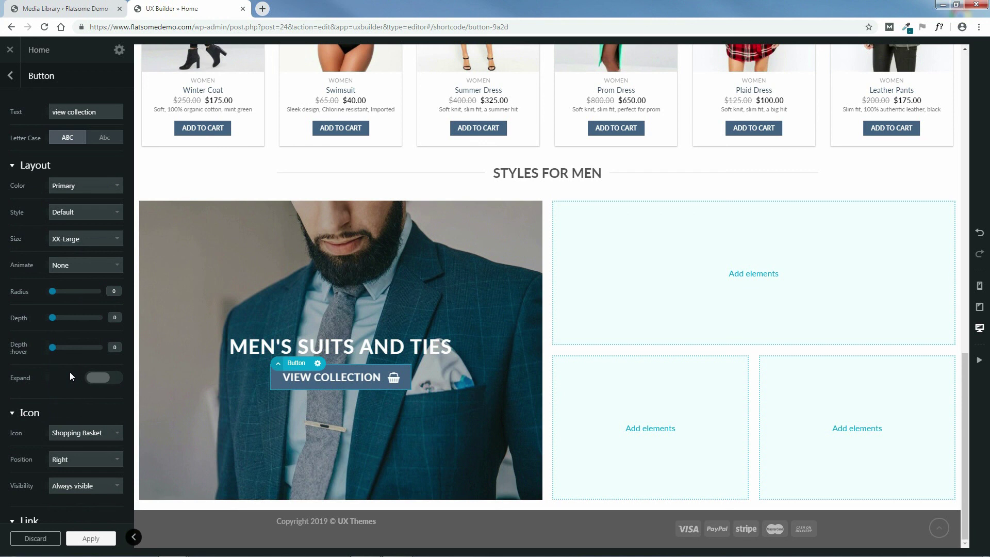
left_click(89, 432)
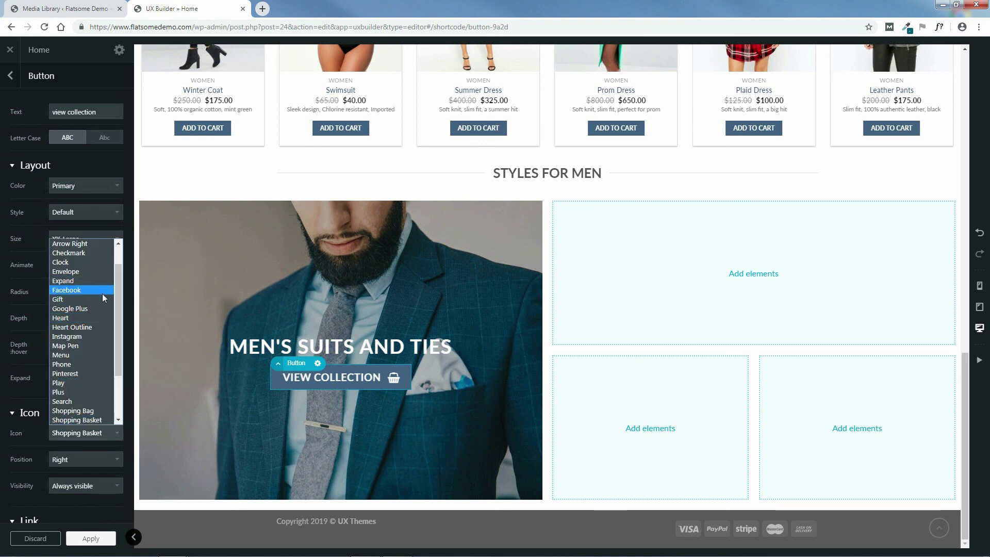
left_click_drag(120, 312, 118, 265)
left_click(73, 243)
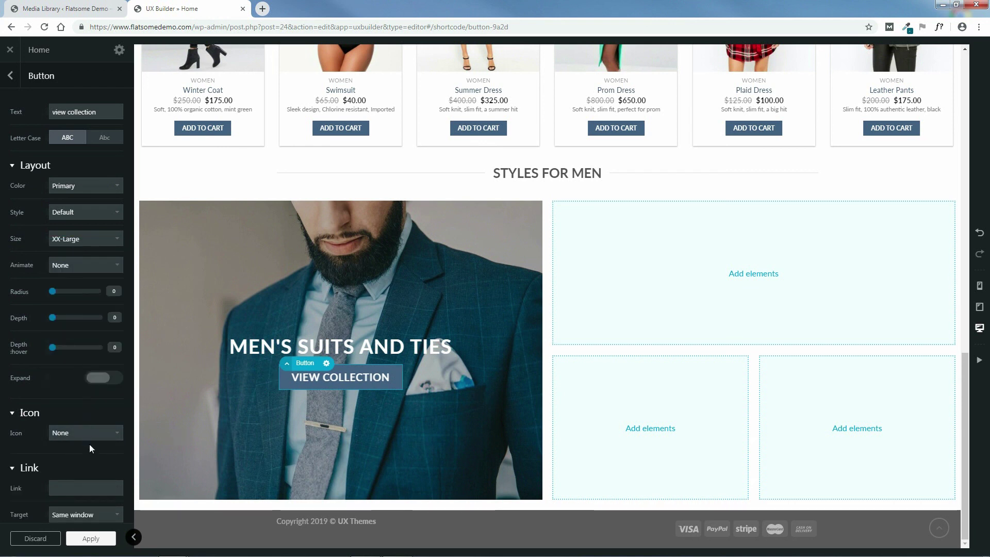
Step: Review the button's remaining link and advanced options, apply its settings and update the page
scroll(92, 454, "down", 3)
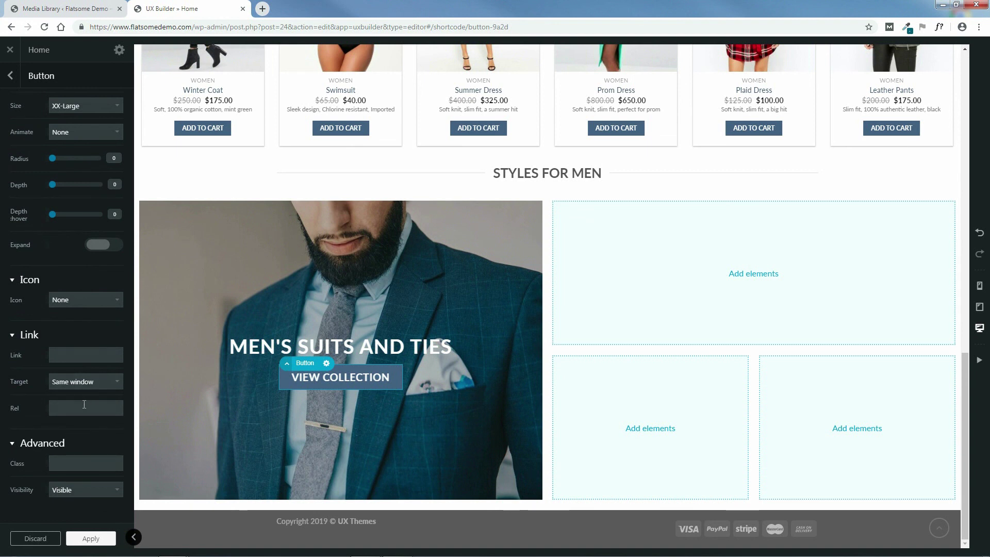
scroll(103, 336, "up", 2)
scroll(73, 376, "up", 1)
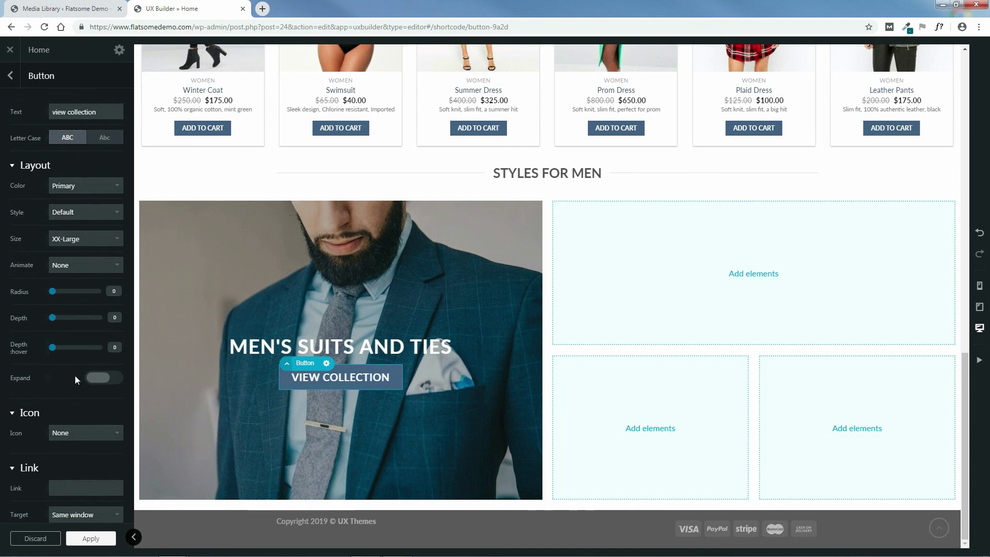
left_click(90, 539)
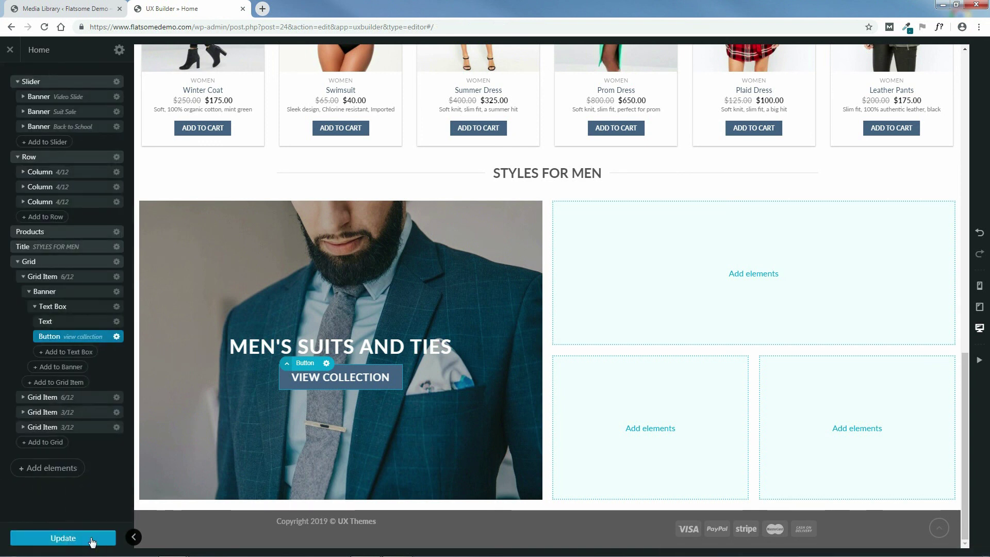
left_click(62, 539)
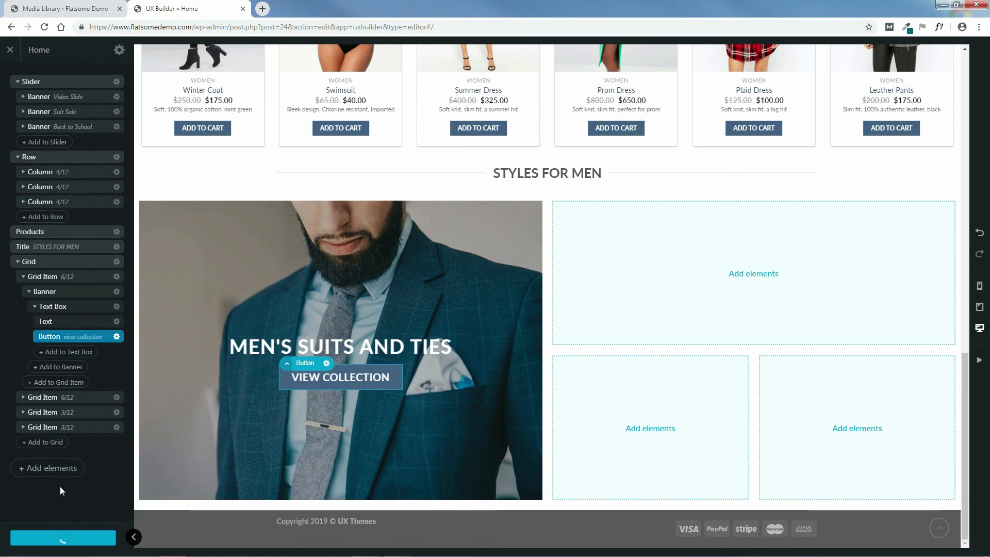
Step: Add a banner with the Badge Simple preset to the empty 6/12 grid item beside the suit banner
left_click(753, 273)
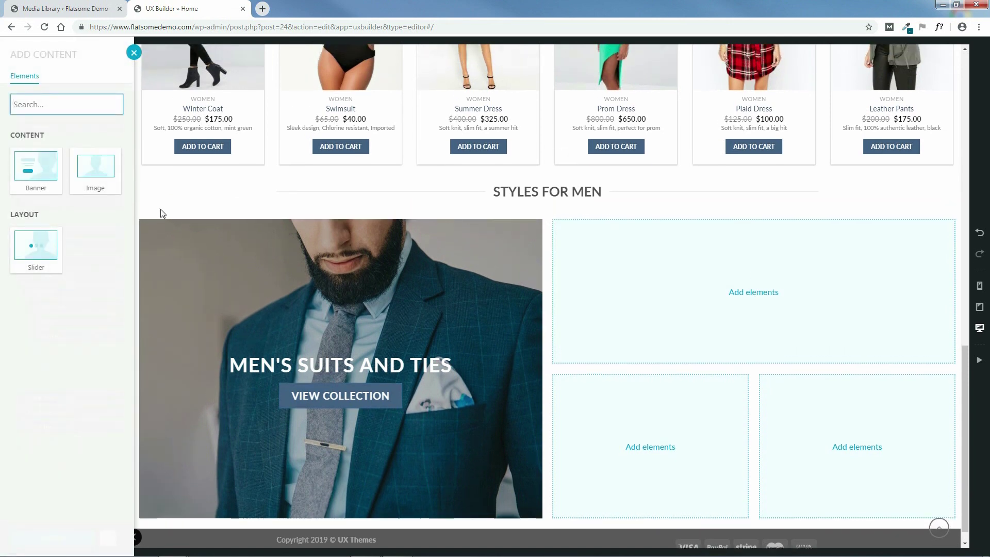
left_click(36, 168)
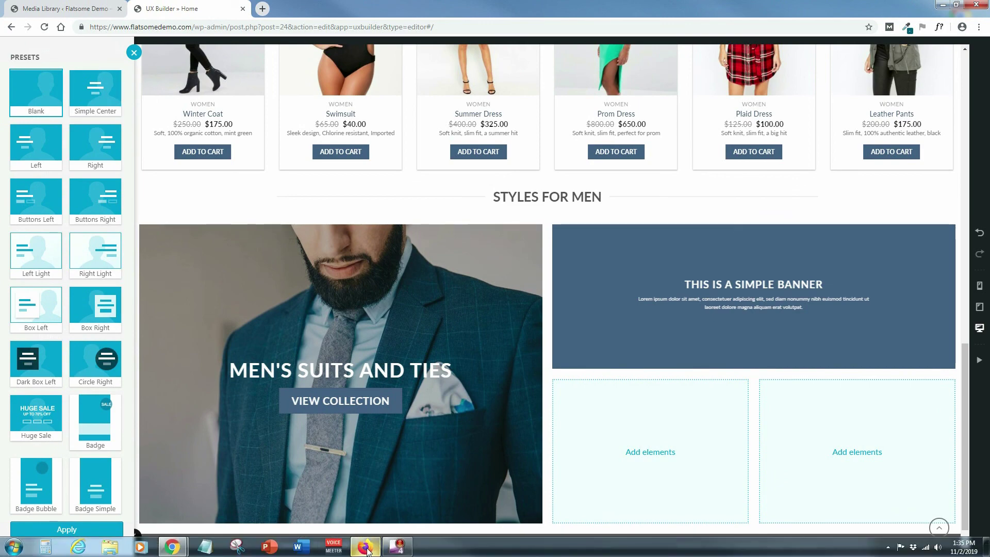
left_click(364, 548)
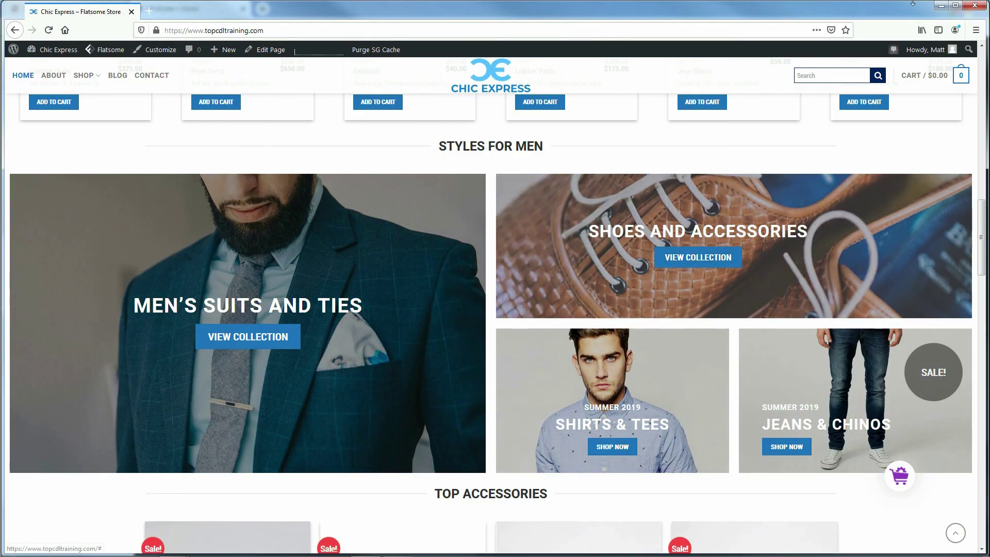
key("alt+Tab")
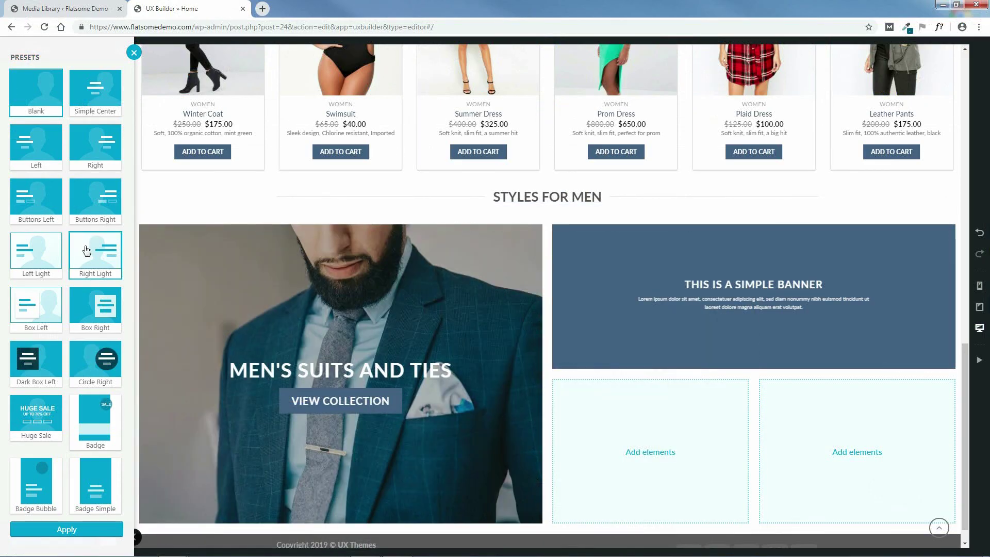
left_click(97, 495)
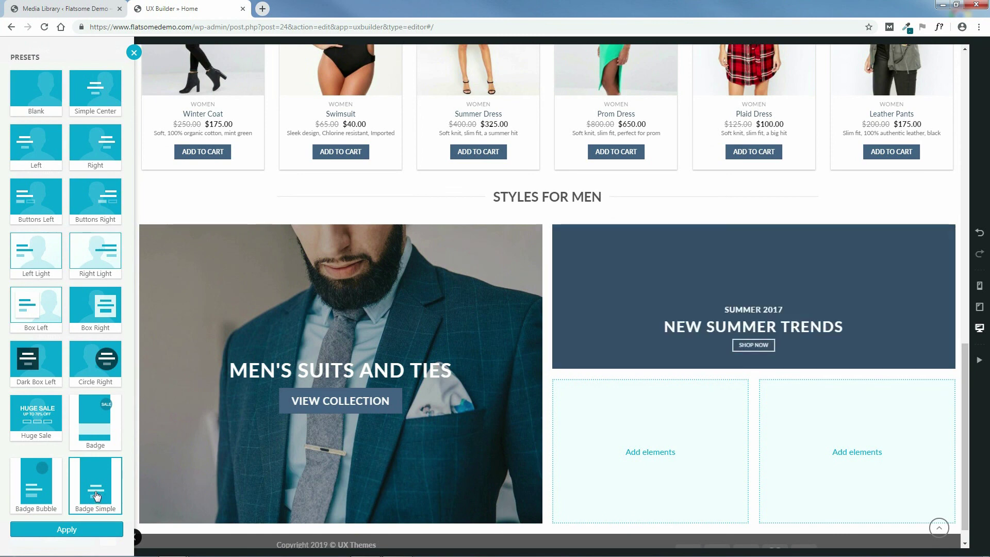
left_click(69, 528)
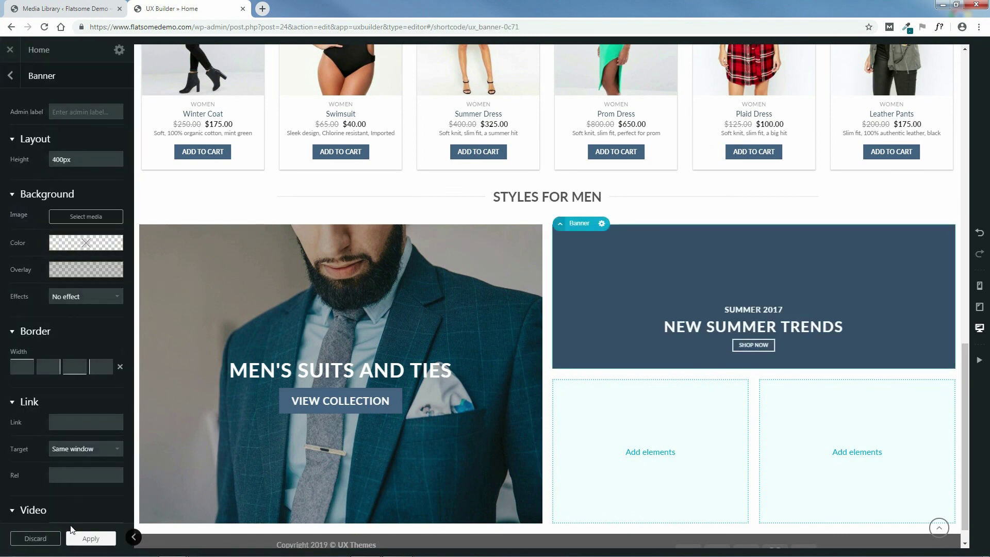
Step: Use the brown woven lace-up shoes photo from the media library as the new banner's background image
left_click(90, 220)
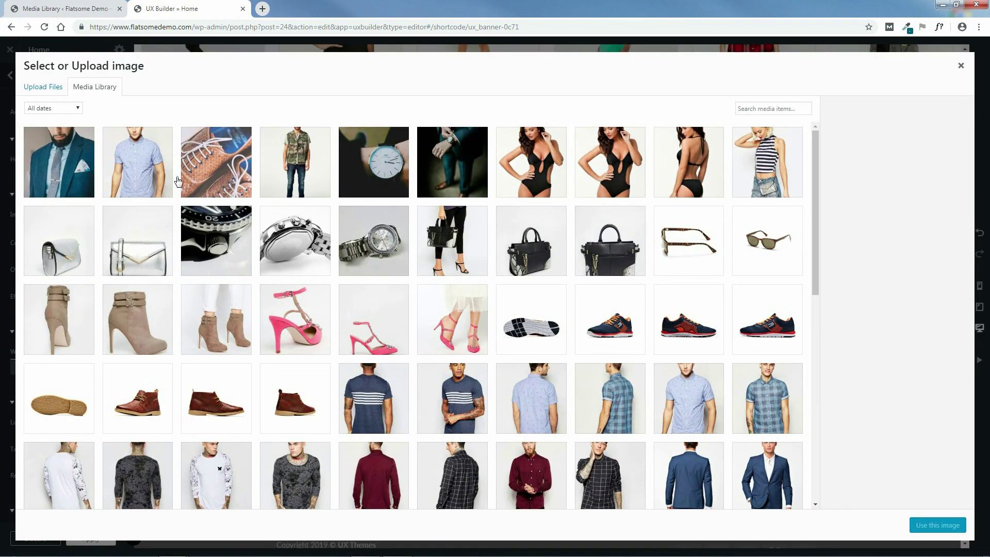
left_click(213, 160)
left_click(944, 526)
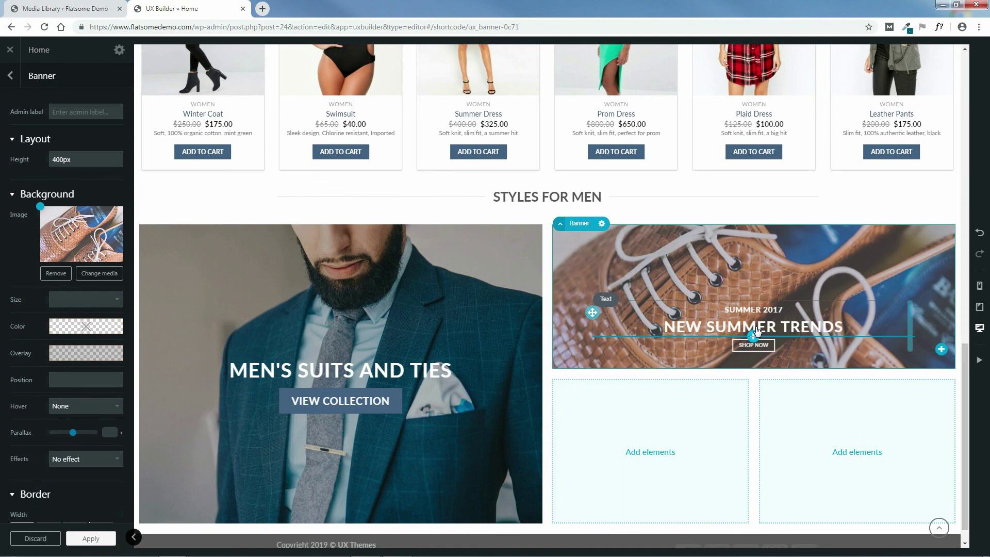
Step: Compare with the reference store and remove the SUMMER 2017 line from the shoe banner's text
left_click(608, 299)
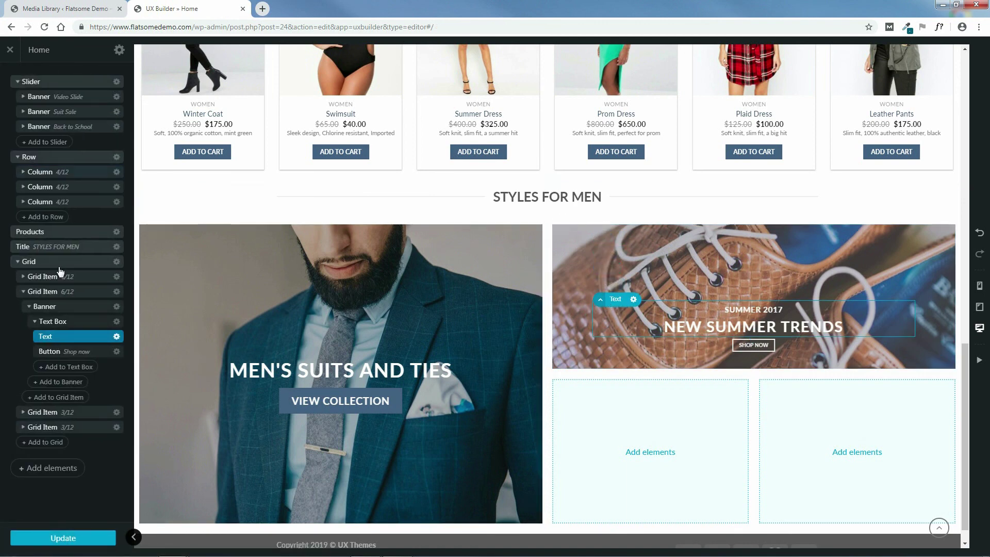
left_click(88, 342)
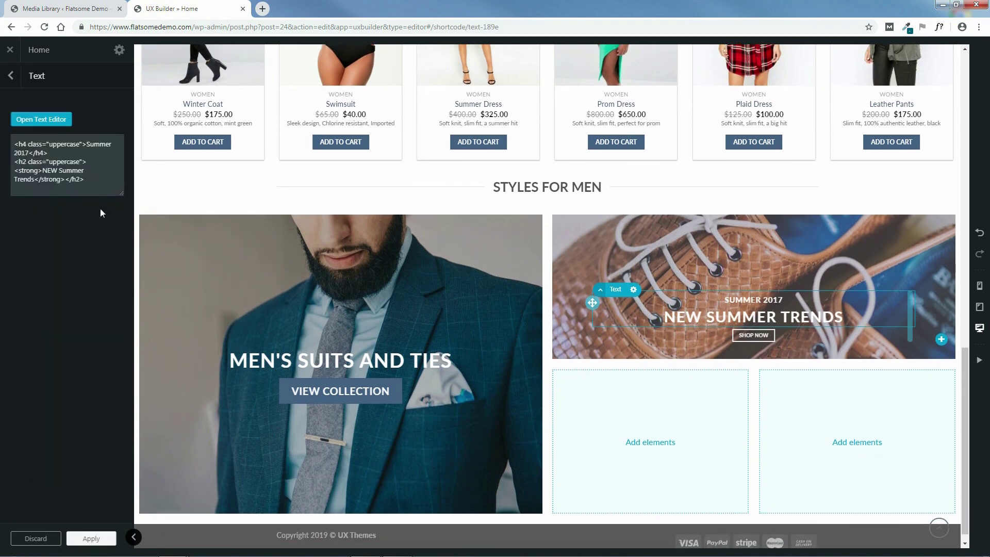
left_click(39, 121)
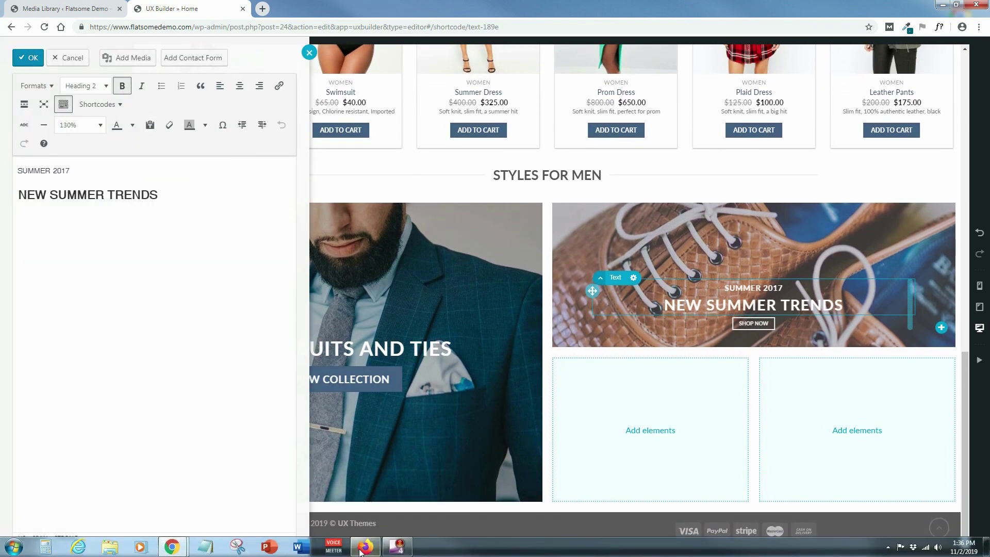
left_click(365, 551)
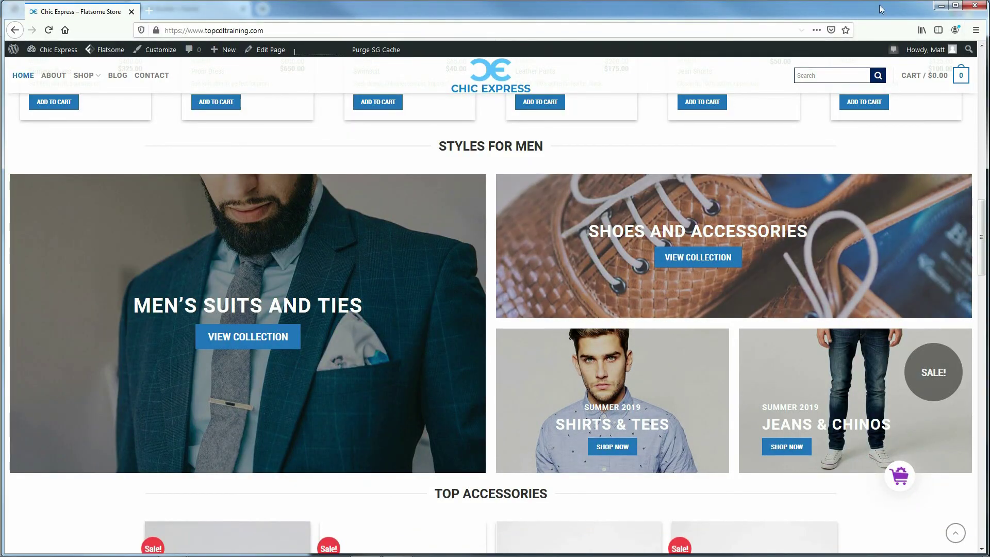
key("alt+Tab")
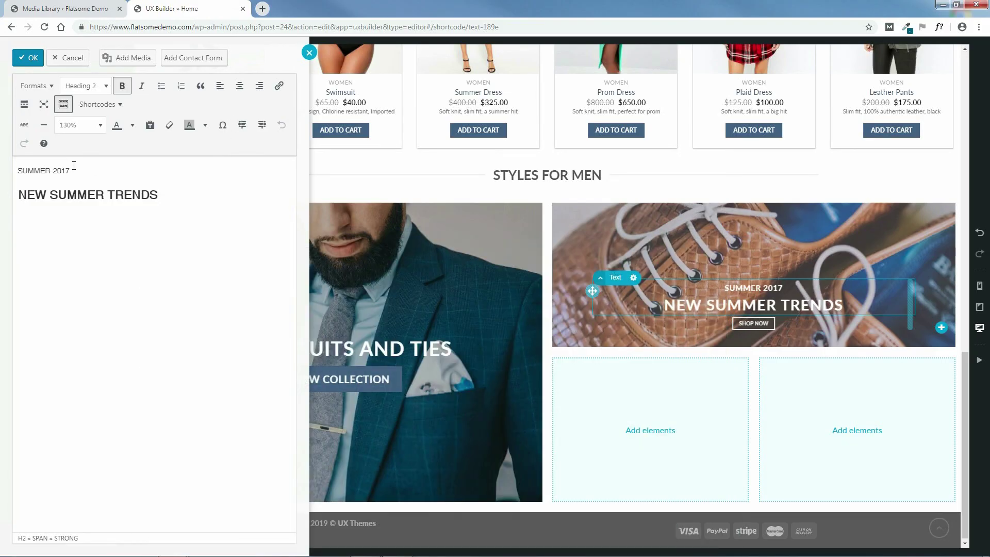
left_click_drag(74, 166, 10, 170)
key("BackSpace")
key("Down")
key("BackSpace")
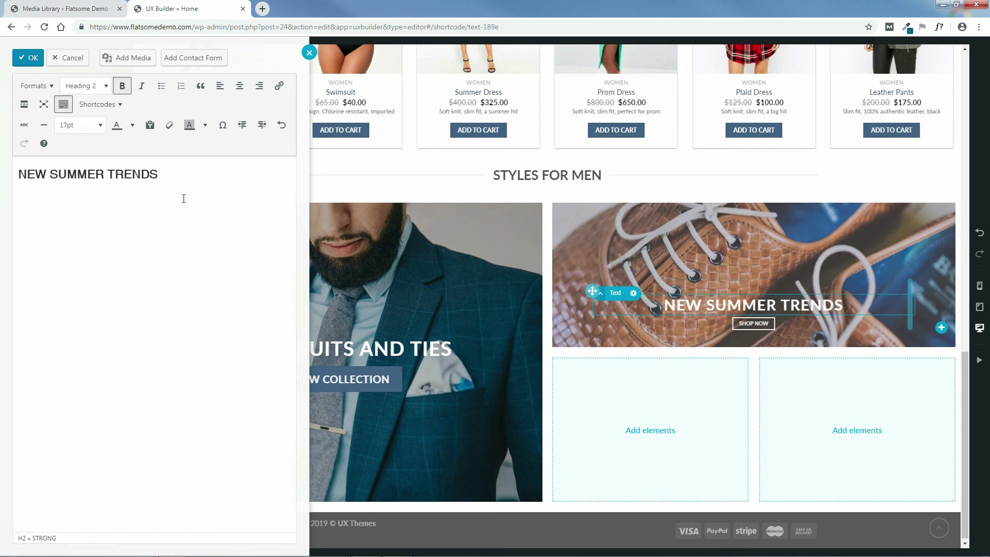
Step: Replace the shoe banner's heading with SHOES AND ACCESSORIES
left_click_drag(161, 174, 18, 175)
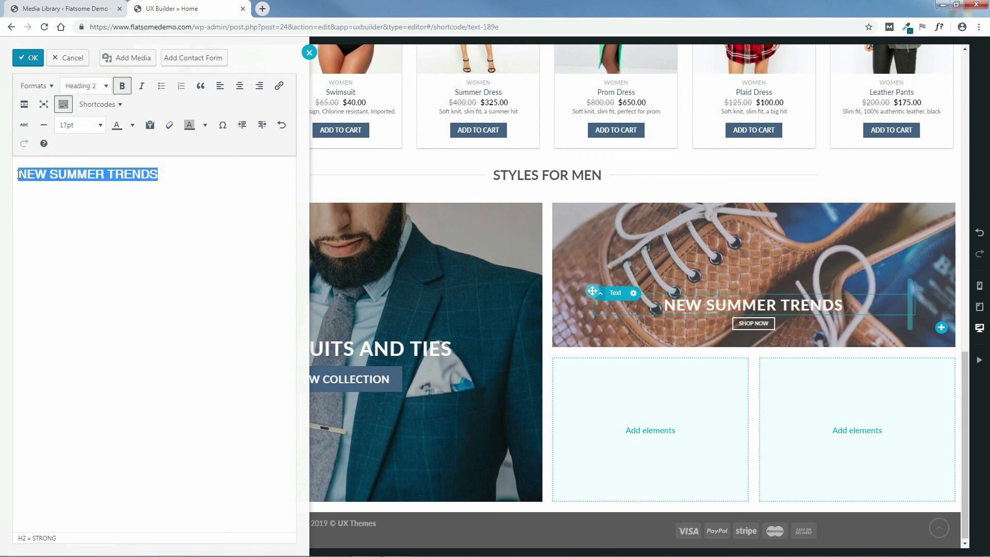
type("SH")
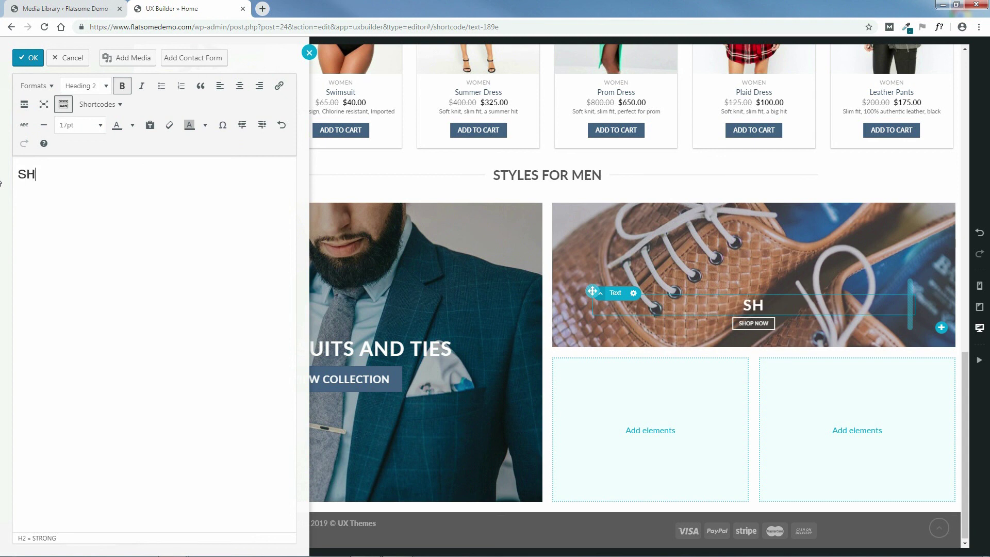
type("OES AND A")
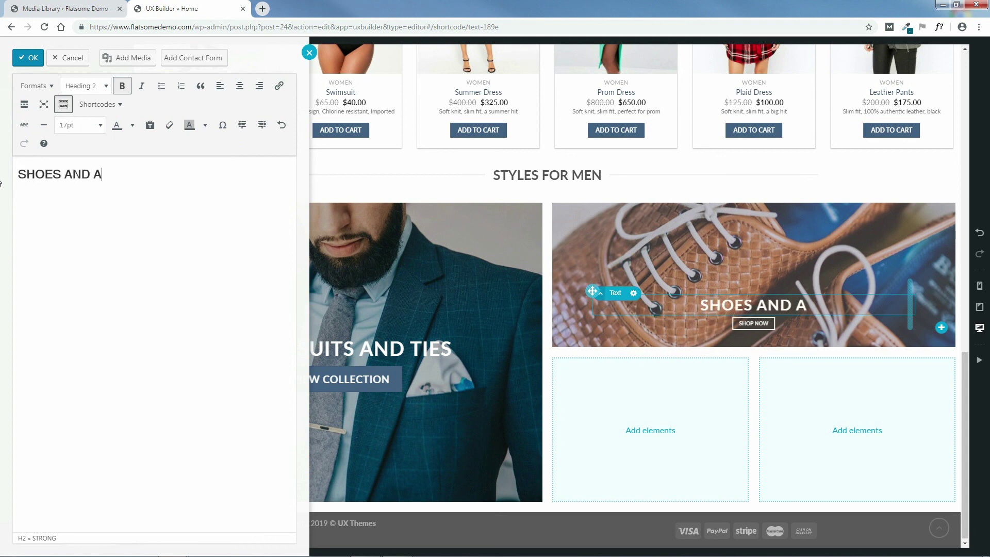
type("CCESSORIES")
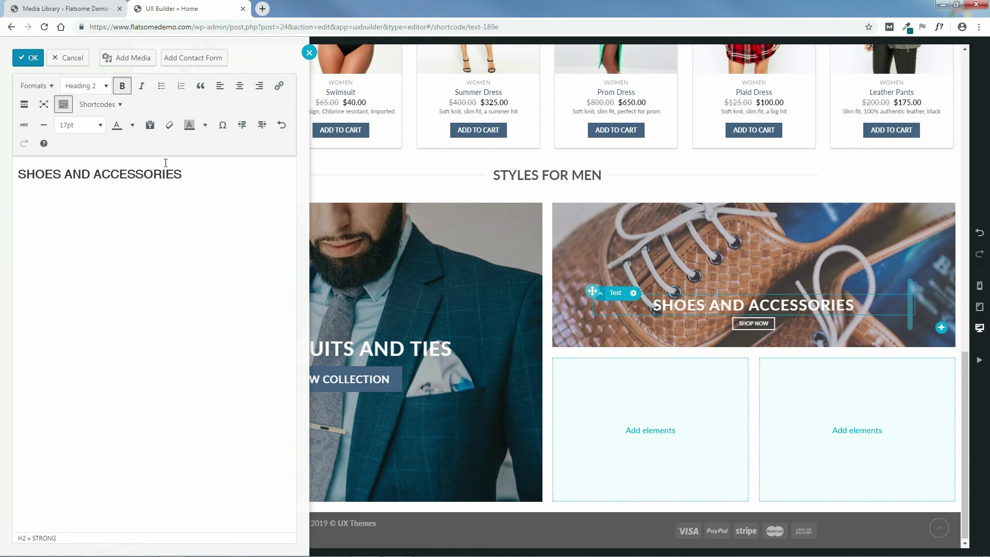
Step: Set the SHOES AND ACCESSORIES heading's font size to 130% and move its text box up to the upper middle of the banner
left_click(95, 126)
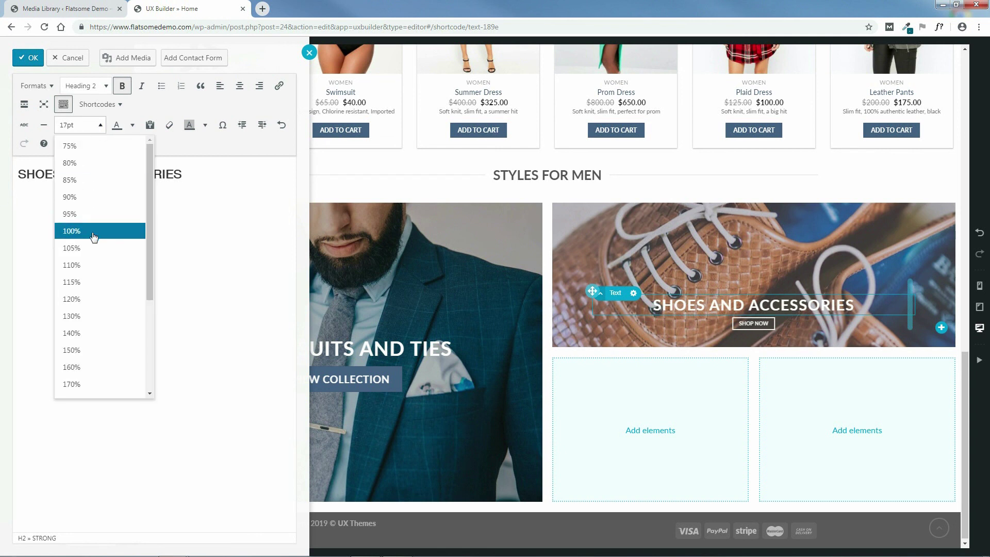
left_click(85, 316)
left_click_drag(182, 173, 17, 175)
left_click(86, 133)
left_click(72, 316)
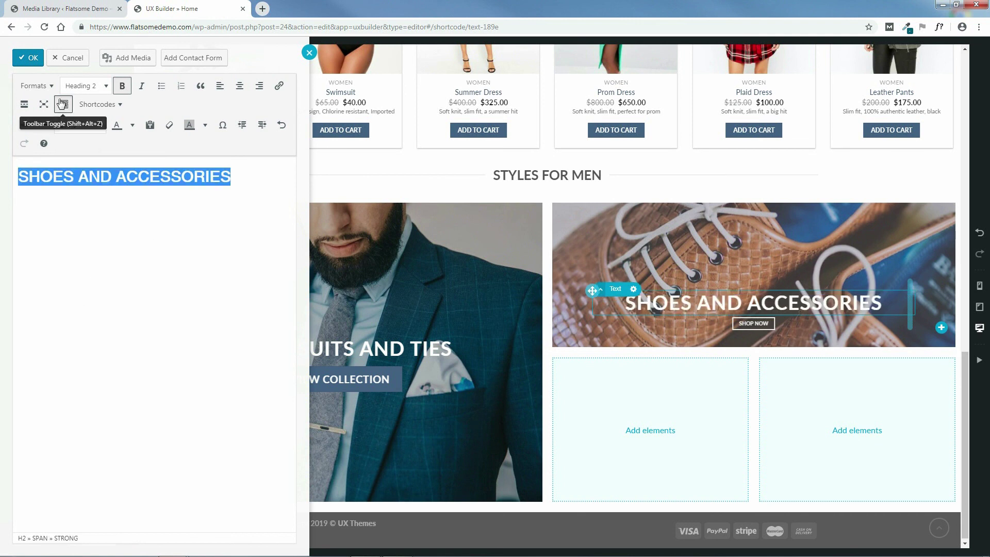
left_click(29, 57)
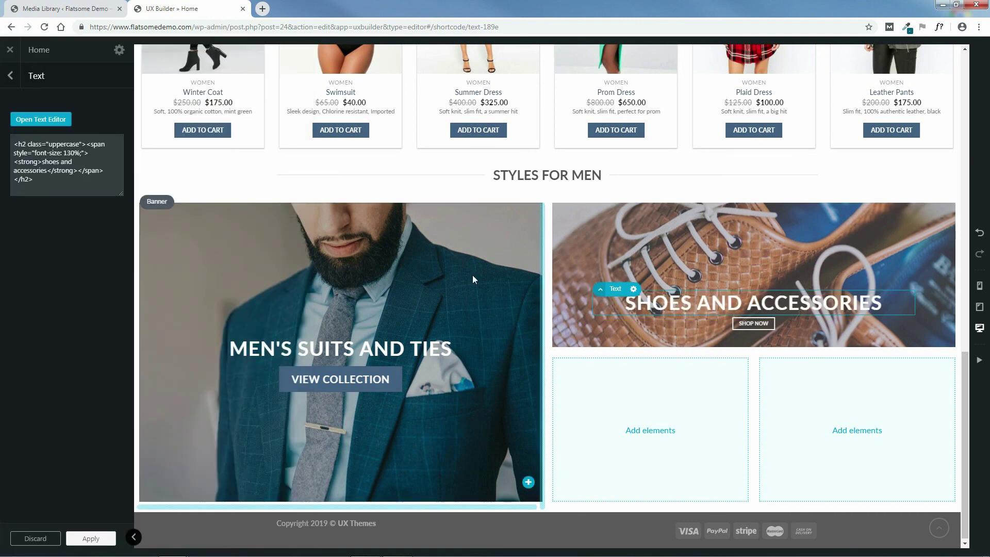
left_click_drag(591, 301, 593, 255)
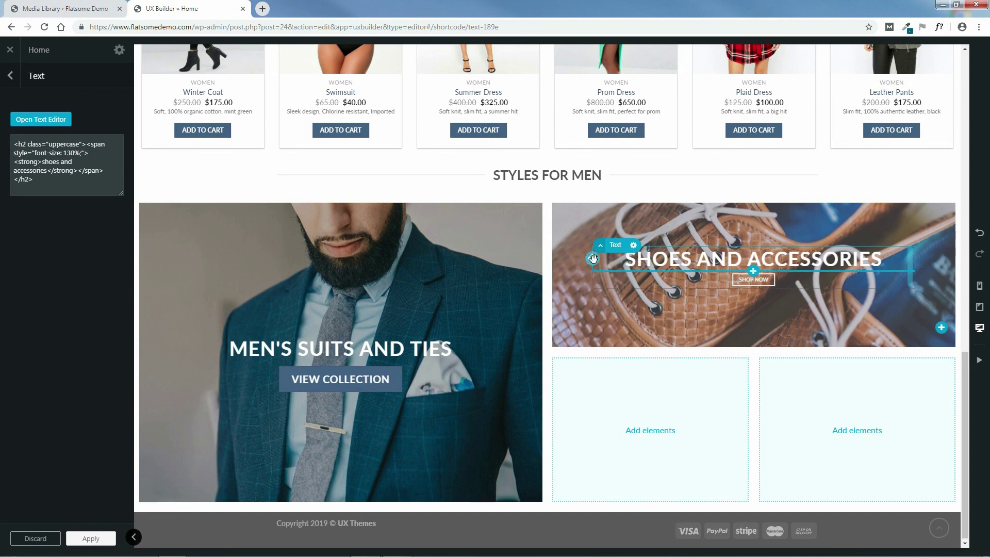
left_click(11, 78)
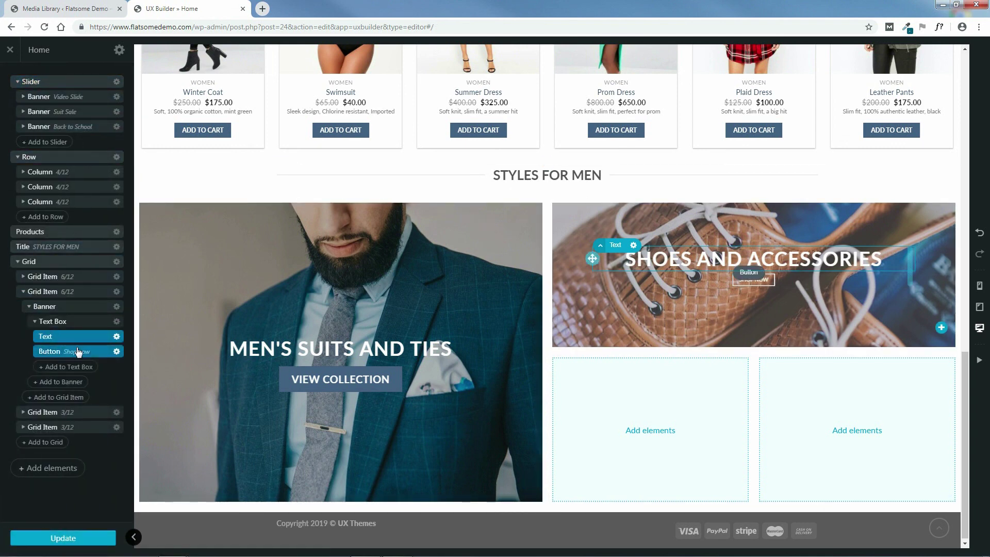
Step: Change the shoe banner button's text to "view collection", with the Primary color and the Default style
left_click(86, 353)
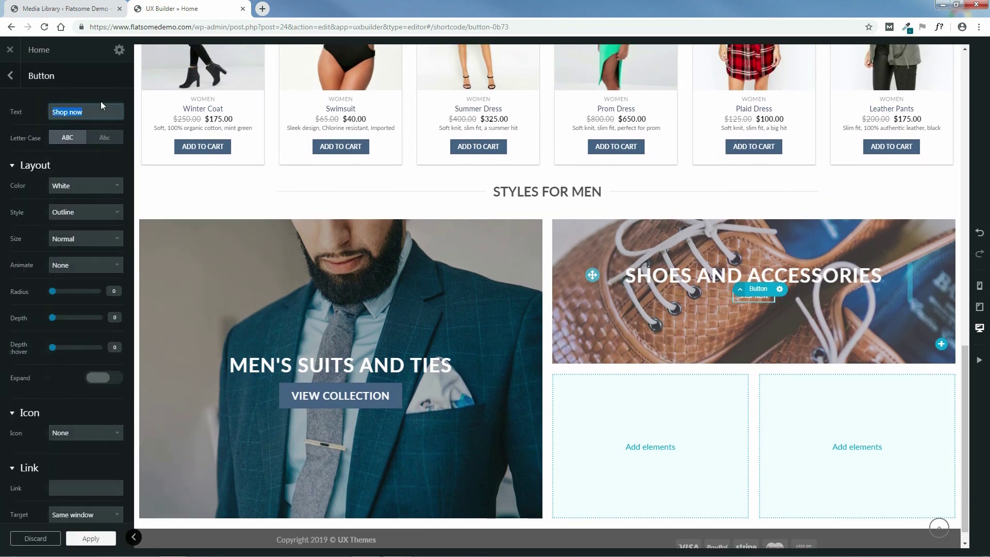
type("view collection")
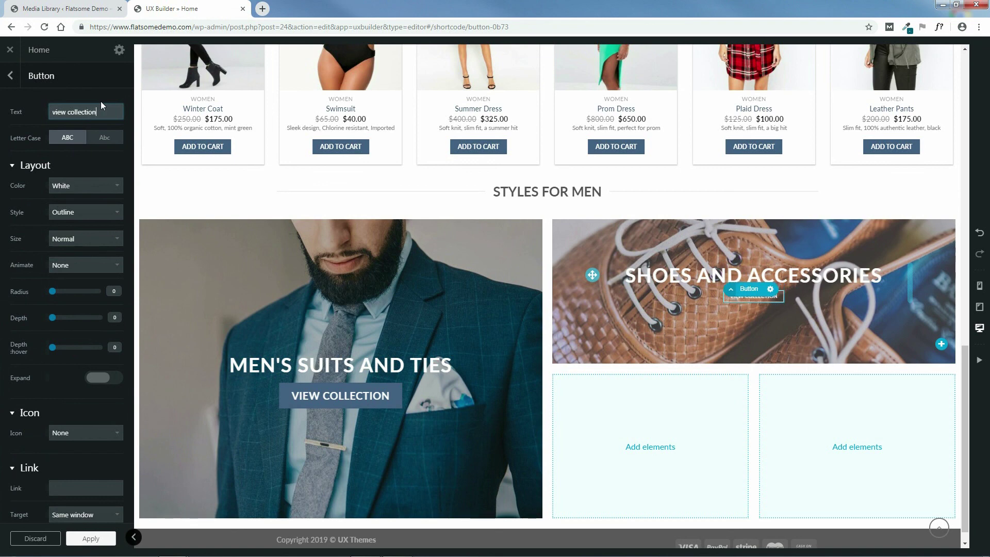
left_click(90, 183)
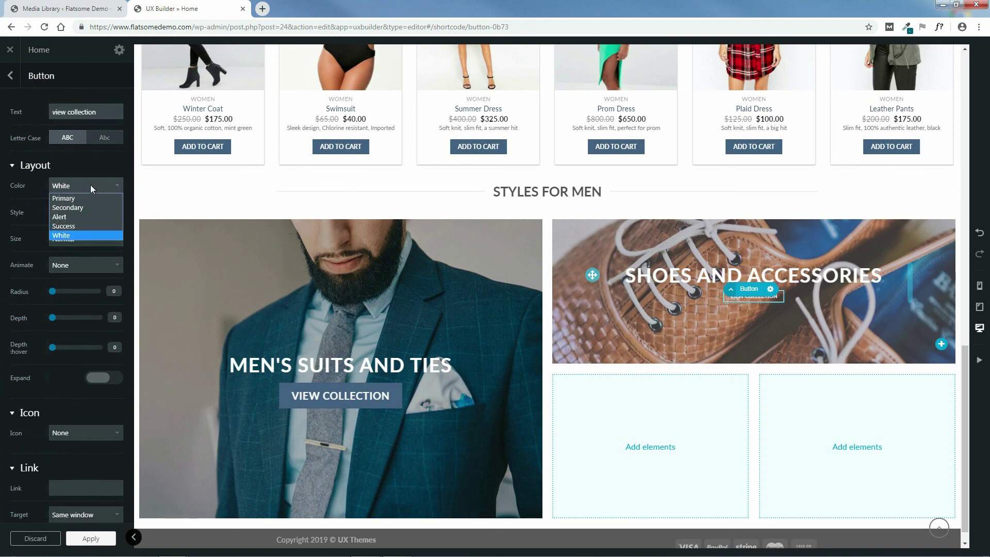
left_click(85, 196)
left_click(82, 212)
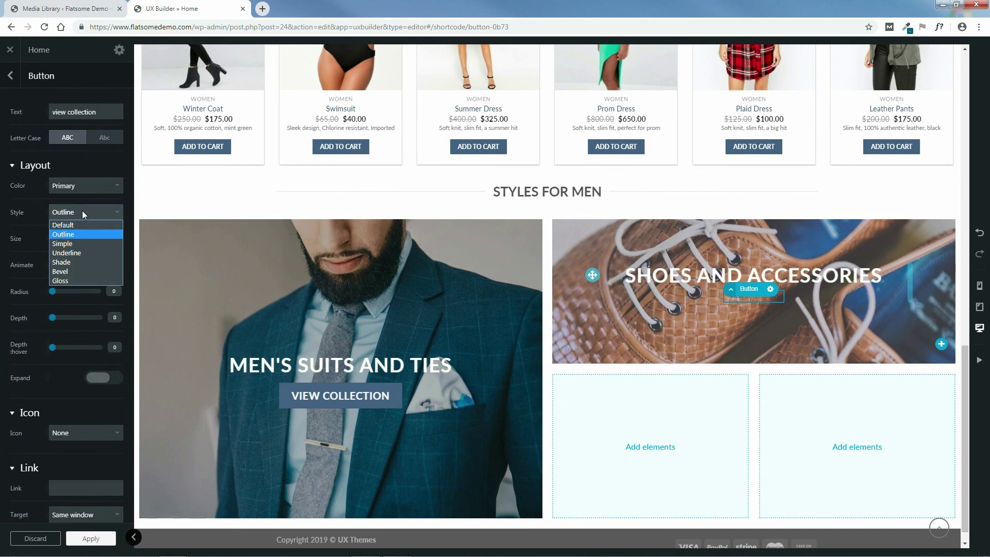
left_click(76, 227)
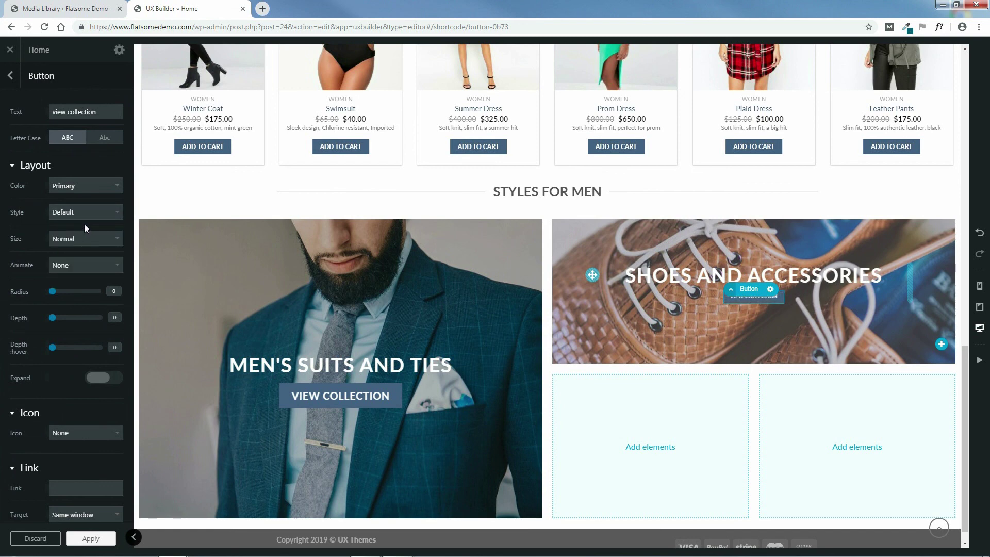
Step: Set the shoe banner button's size to XX-Large, apply the settings and update the page
left_click(84, 238)
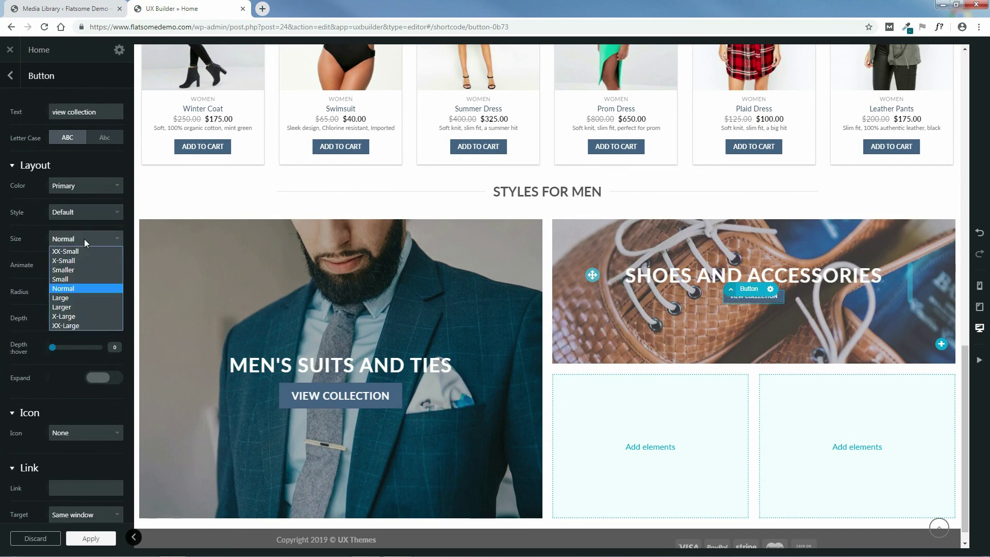
left_click(76, 324)
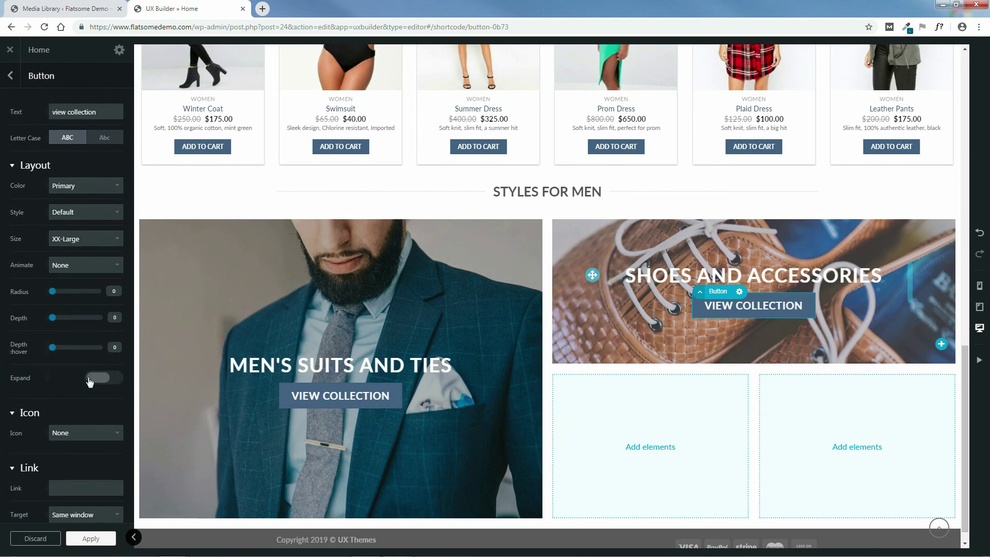
left_click(90, 538)
left_click(73, 538)
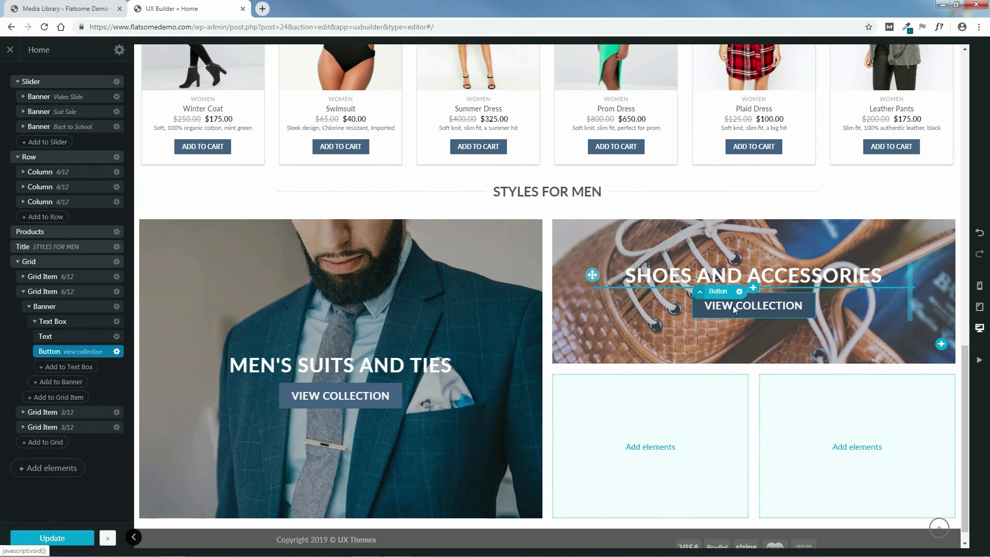
Step: Set the shoe banner button's size to X-Large, apply the settings and update the page
left_click(78, 353)
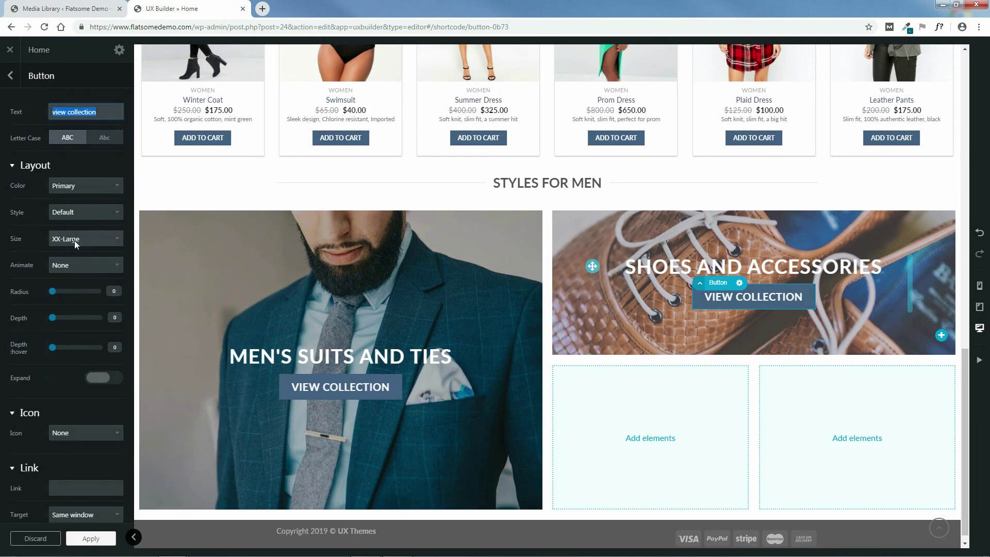
left_click(75, 241)
left_click(71, 313)
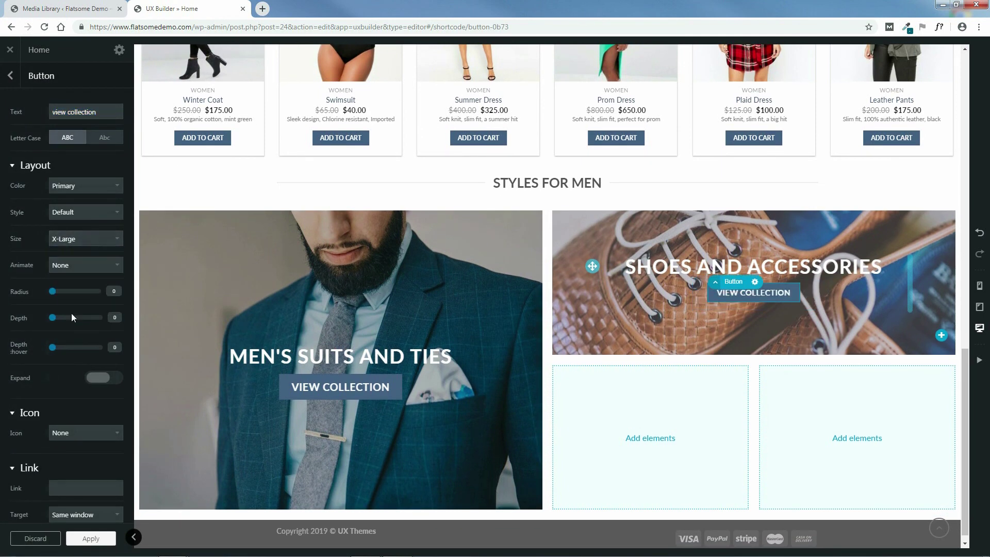
left_click(90, 539)
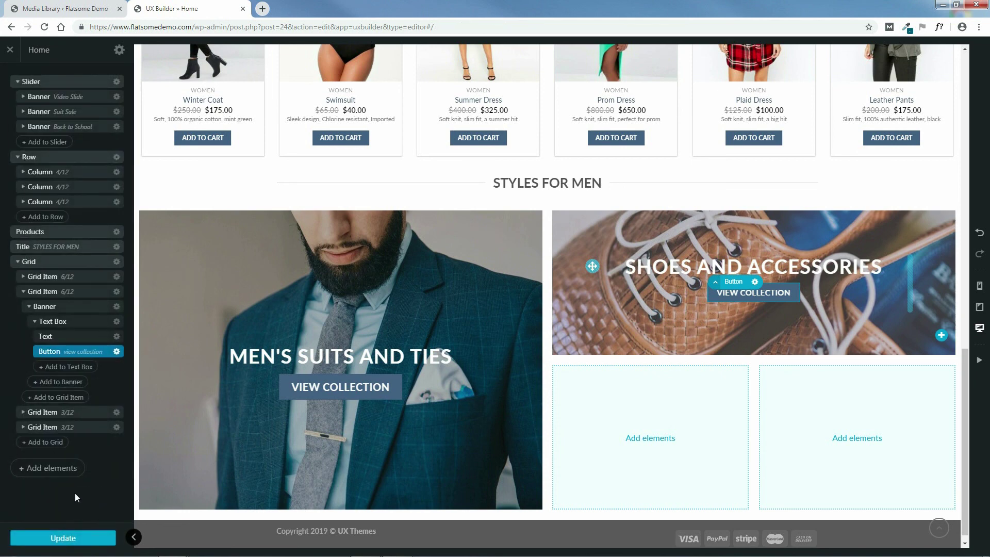
left_click(57, 537)
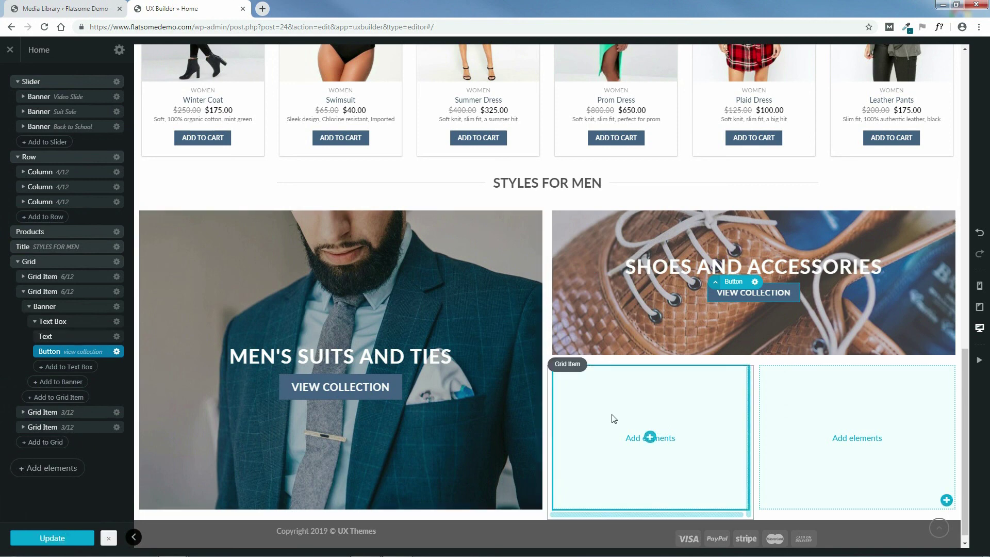
Step: Add a banner with the Badge Simple preset to the first empty 3/12 grid item below the shoe banner, checking the reference store's layout
left_click(650, 437)
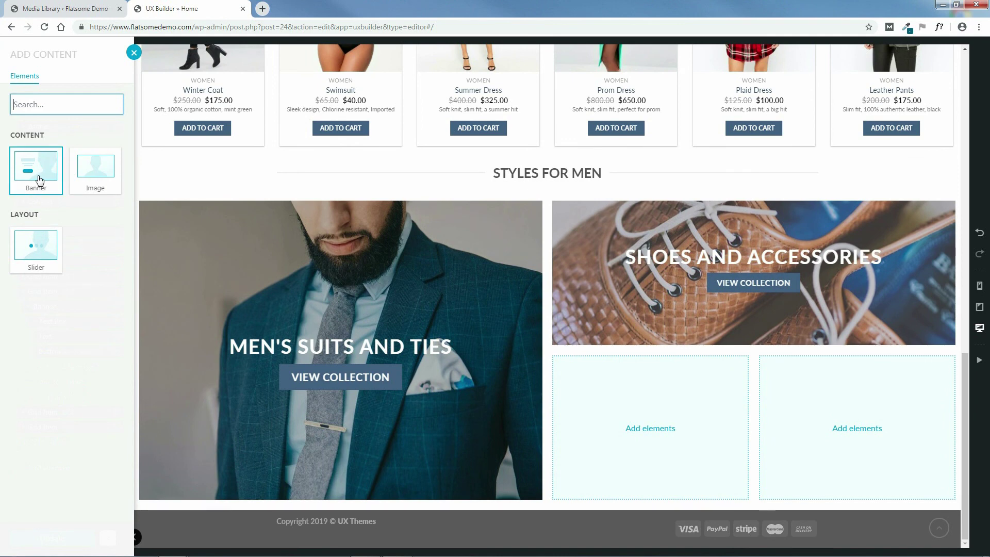
left_click(38, 180)
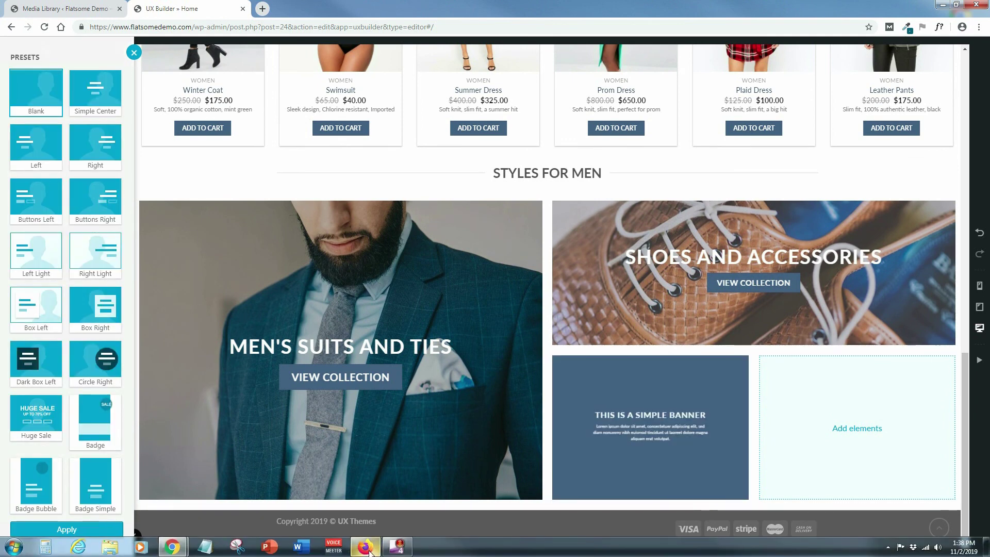
left_click(489, 475)
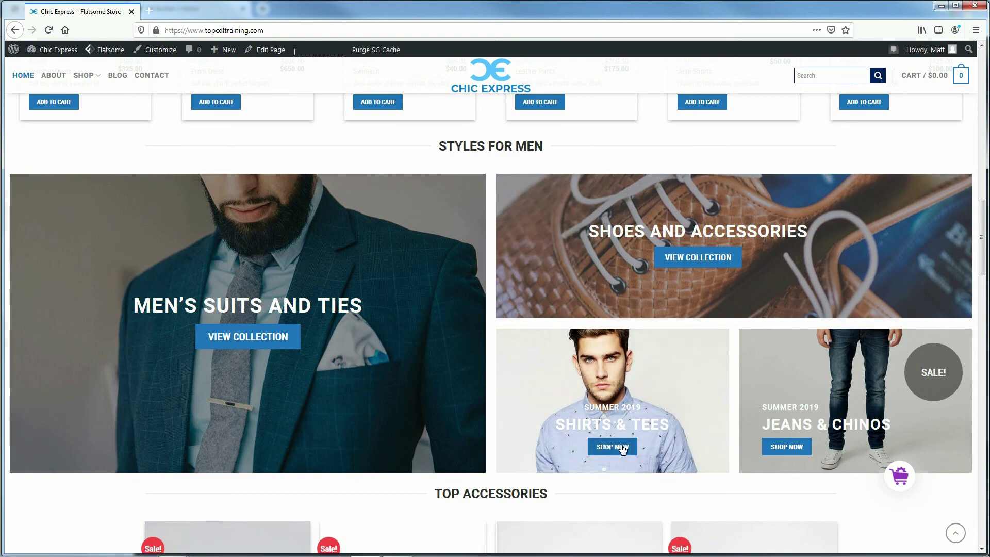
left_click(941, 7)
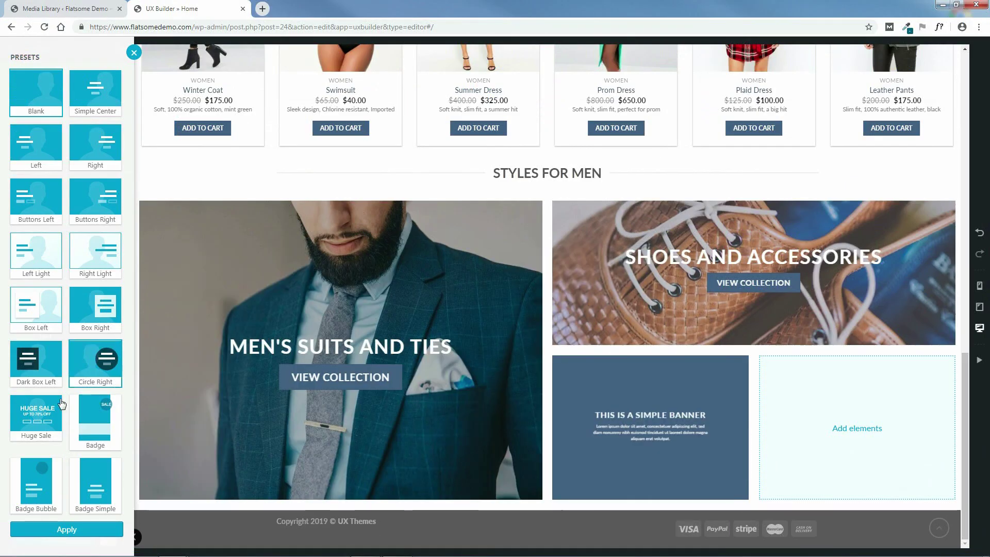
left_click(103, 490)
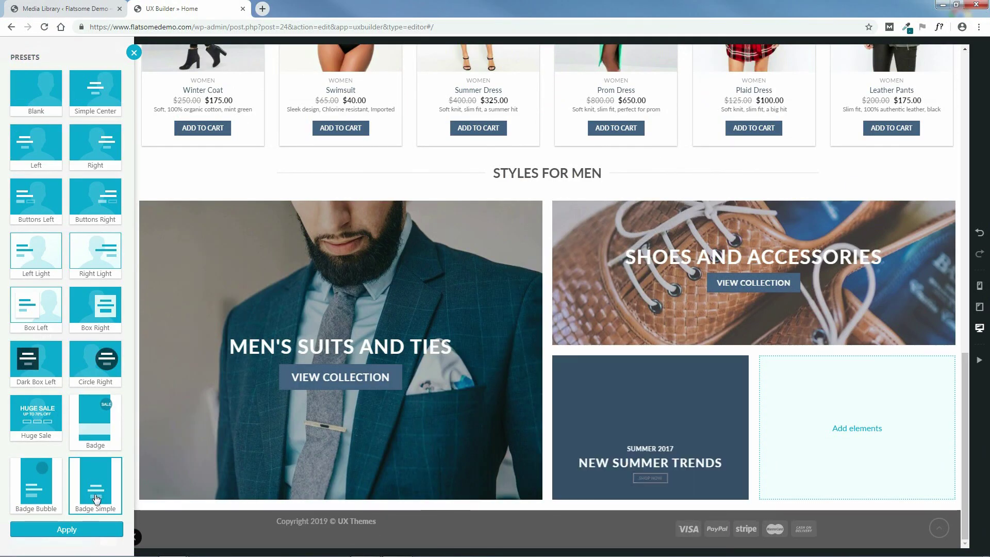
left_click(66, 529)
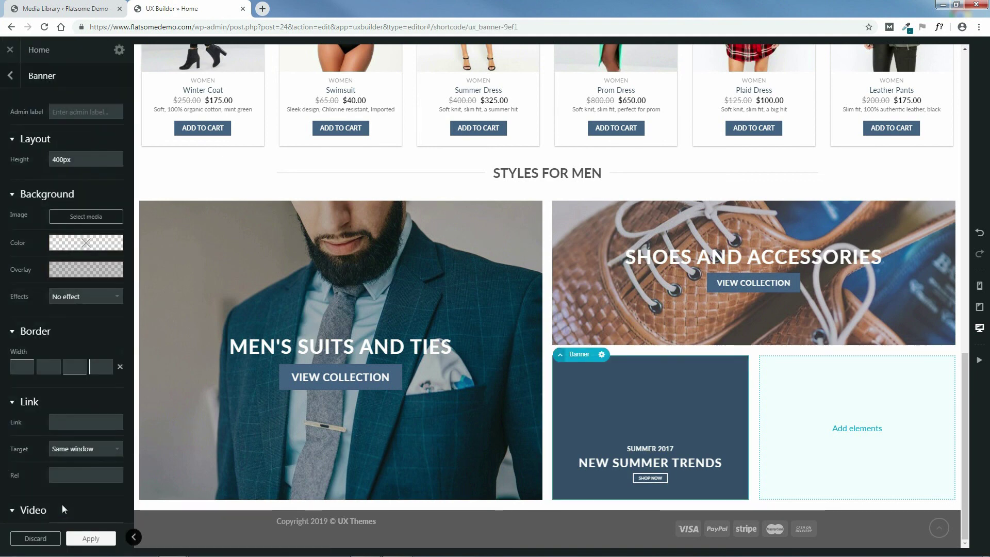
Step: Use the light blue short-sleeved shirt photo image1xxl-113-1.jpg from the media library as the new banner's background image
left_click(86, 218)
left_click(138, 166)
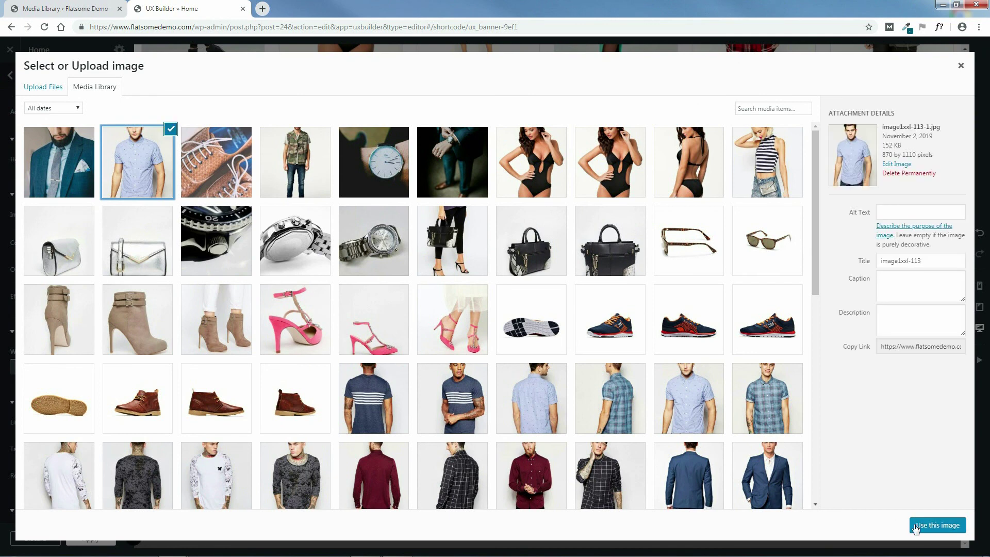
left_click(937, 524)
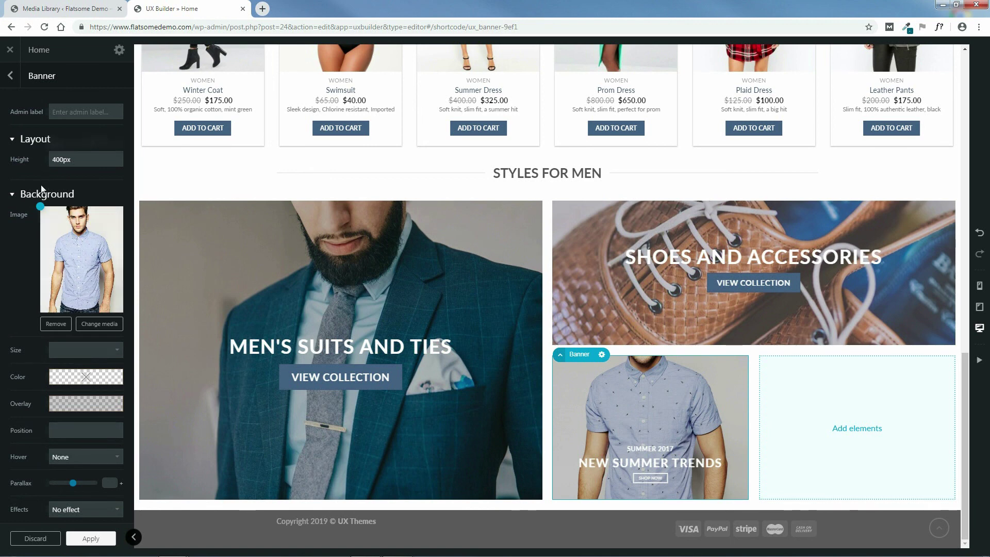
Step: Move the shirt banner image's focus point to its upper-left corner, setting the background position to 0% 0%
left_click_drag(39, 205, 21, 194)
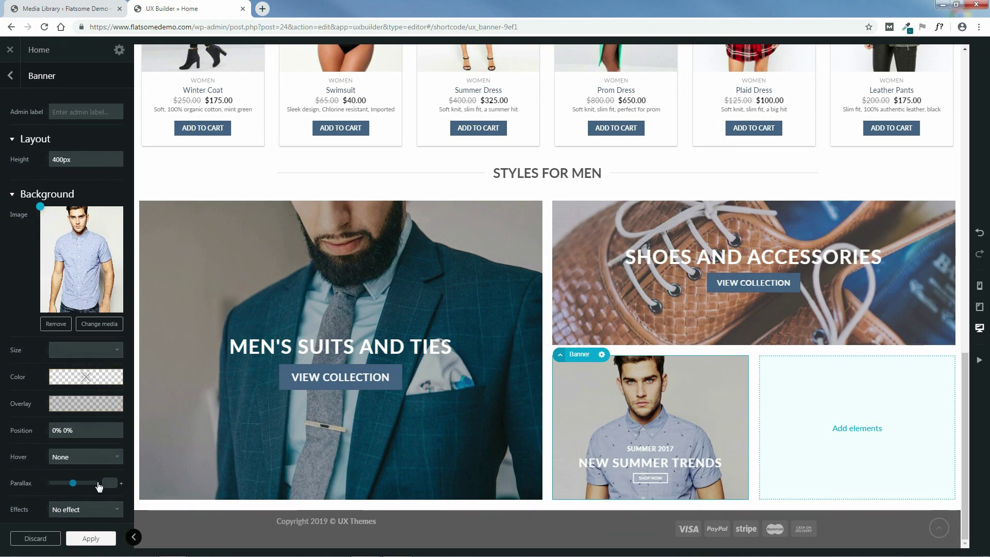
mouse_move(99, 369)
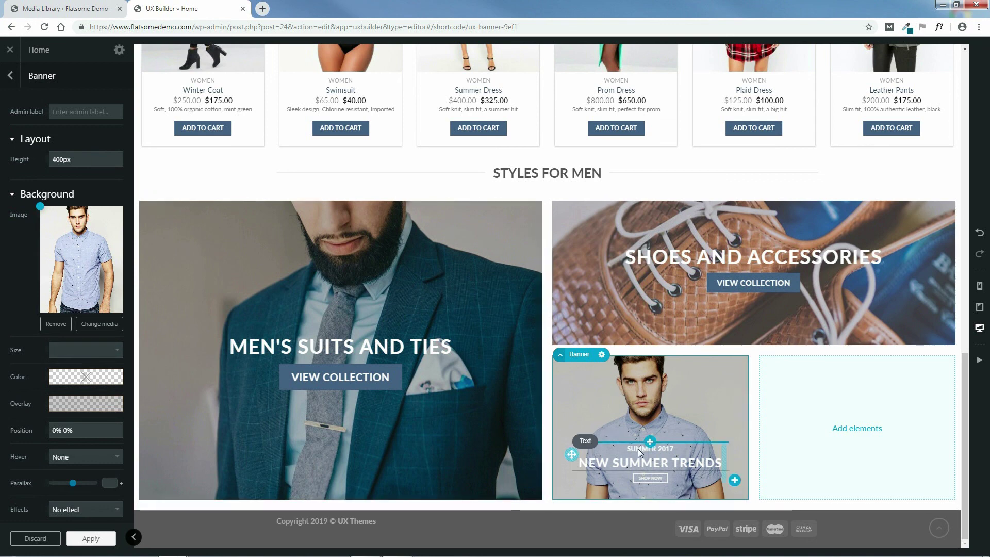
Step: Change the shirt banner's text lines to SUMMER 2019 and SHIRTS & TEES in the text editor
left_click(586, 443)
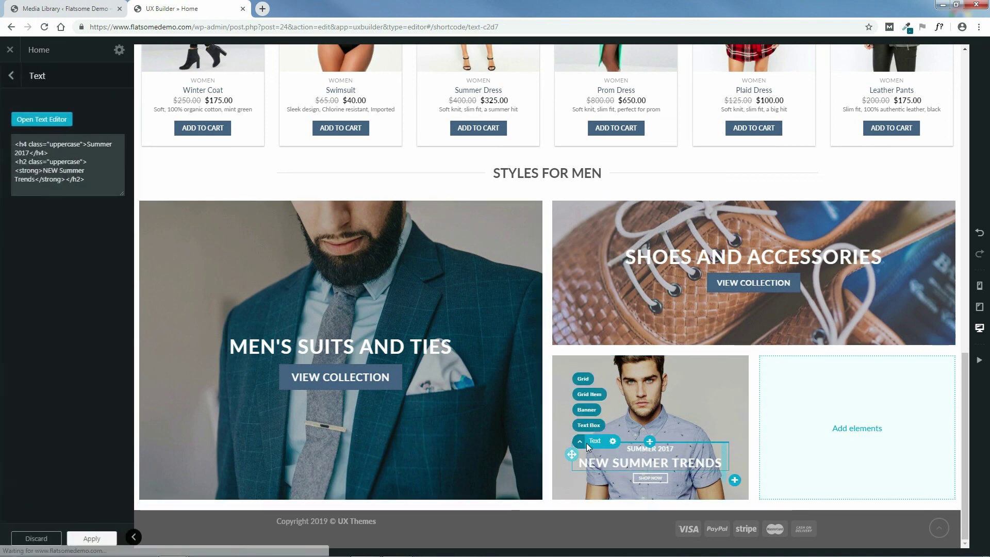
left_click(42, 123)
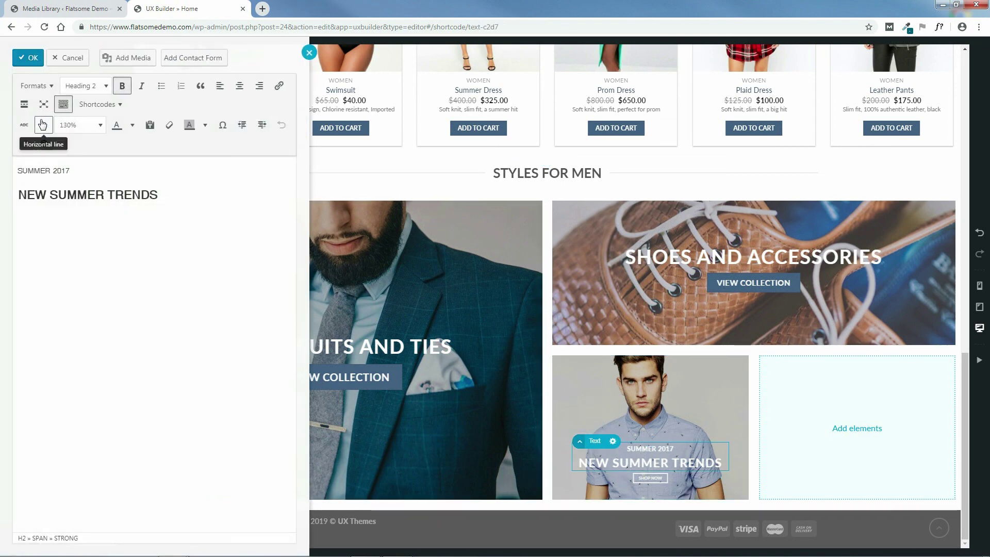
left_click(354, 548)
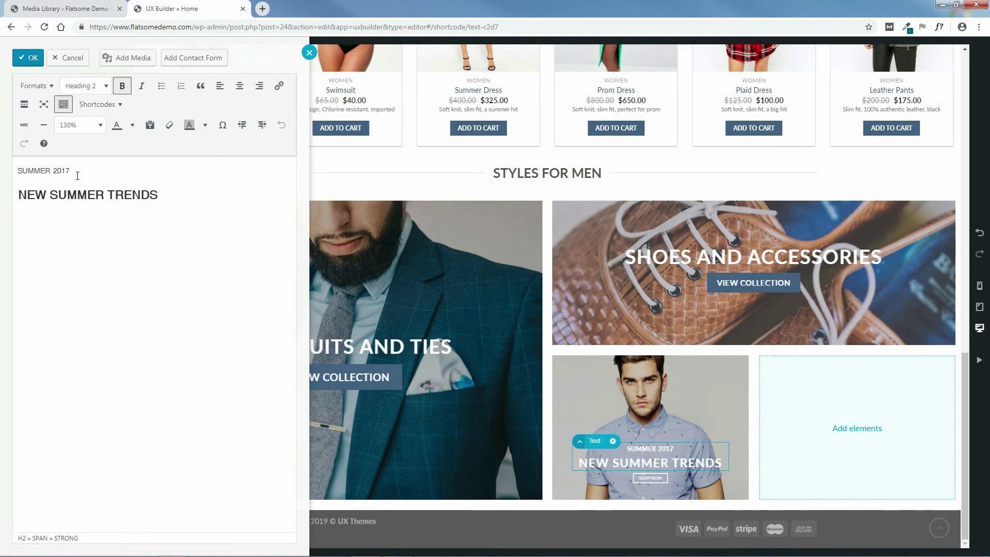
left_click_drag(70, 171, 67, 171)
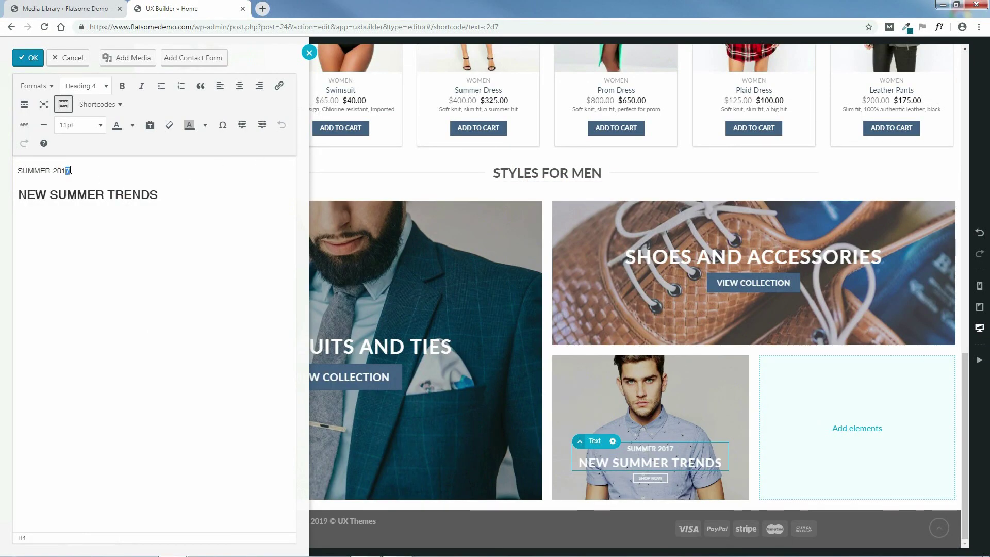
type("9")
left_click_drag(158, 195, 22, 195)
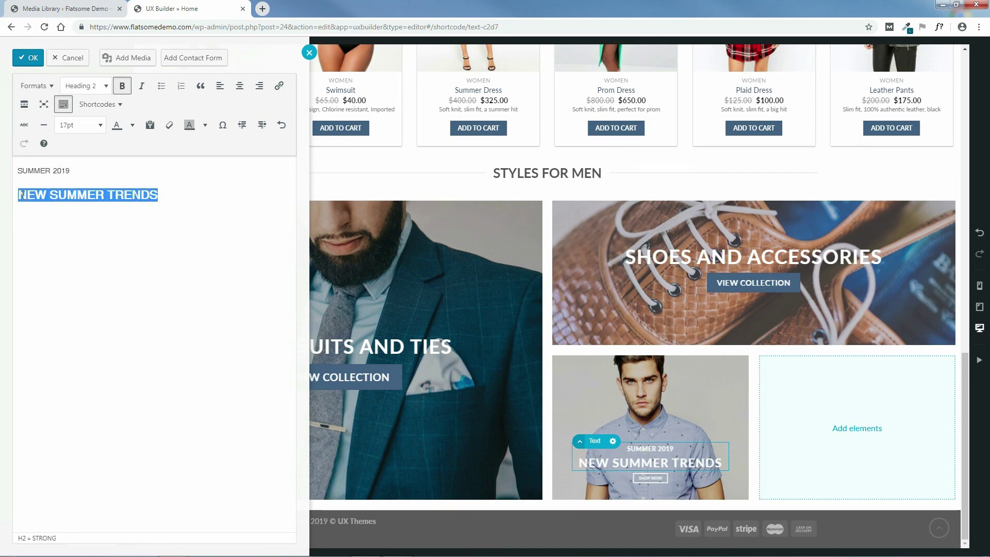
type("SHIRTS & TEES")
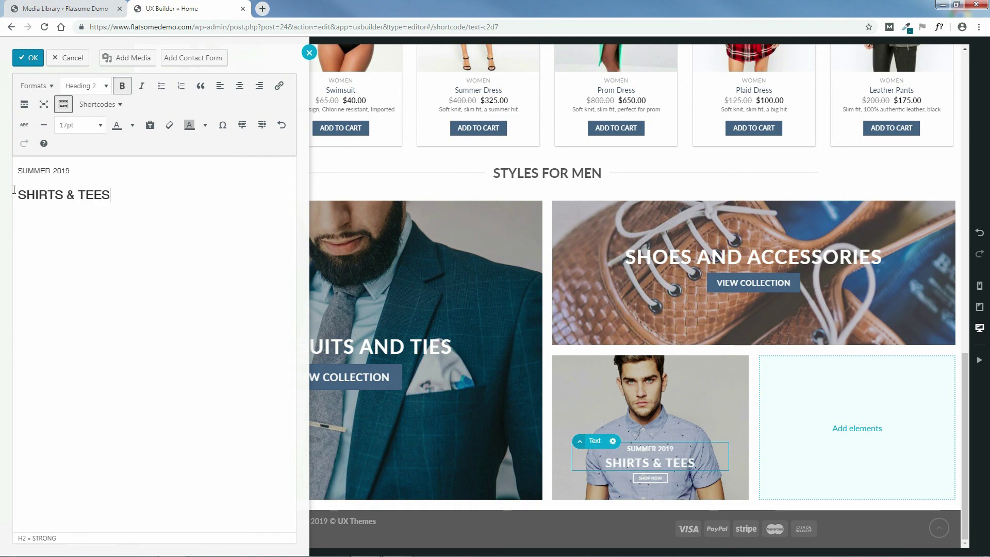
Step: Set the SHIRTS & TEES heading's font size to 130% and compare it with the reference store's banner
left_click_drag(119, 195, 18, 194)
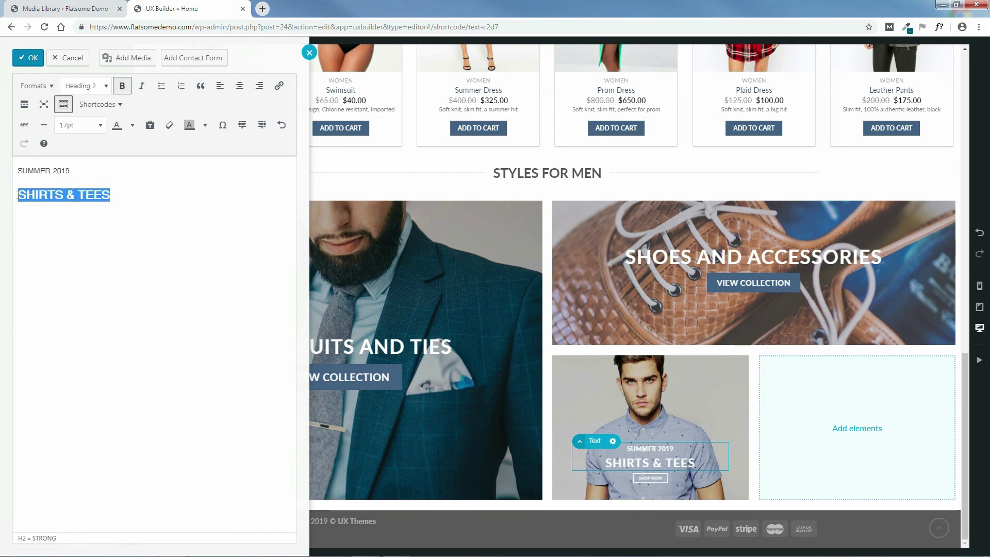
left_click(79, 127)
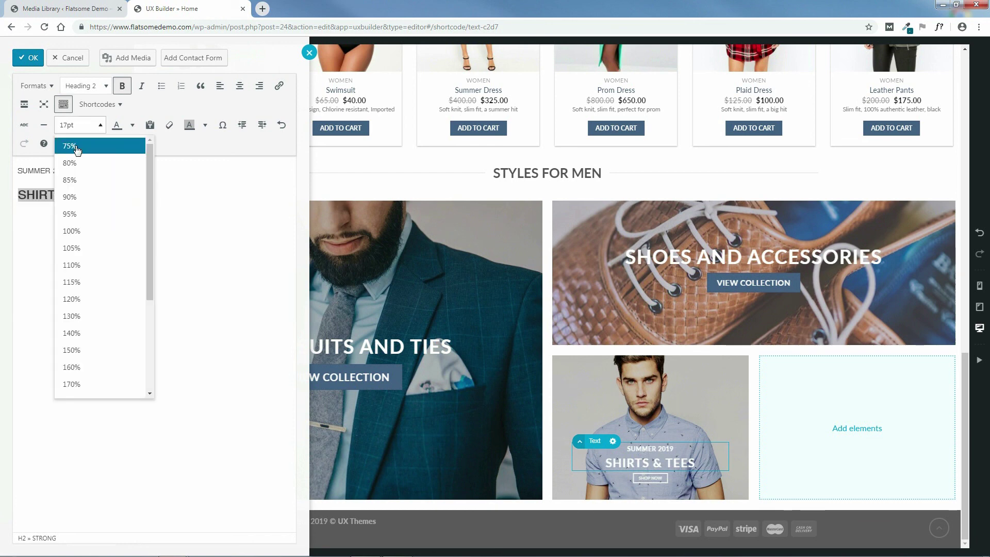
left_click(74, 298)
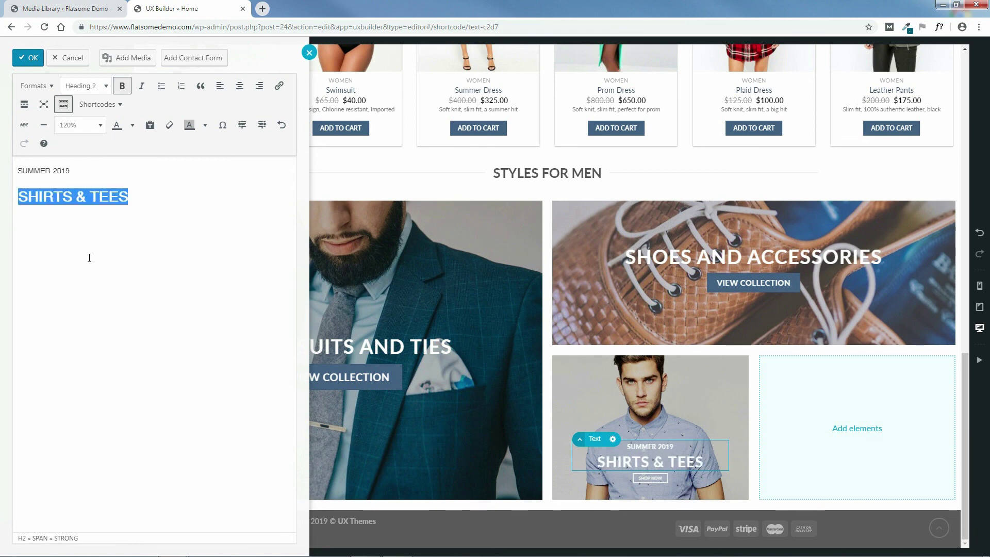
left_click(79, 125)
left_click(71, 314)
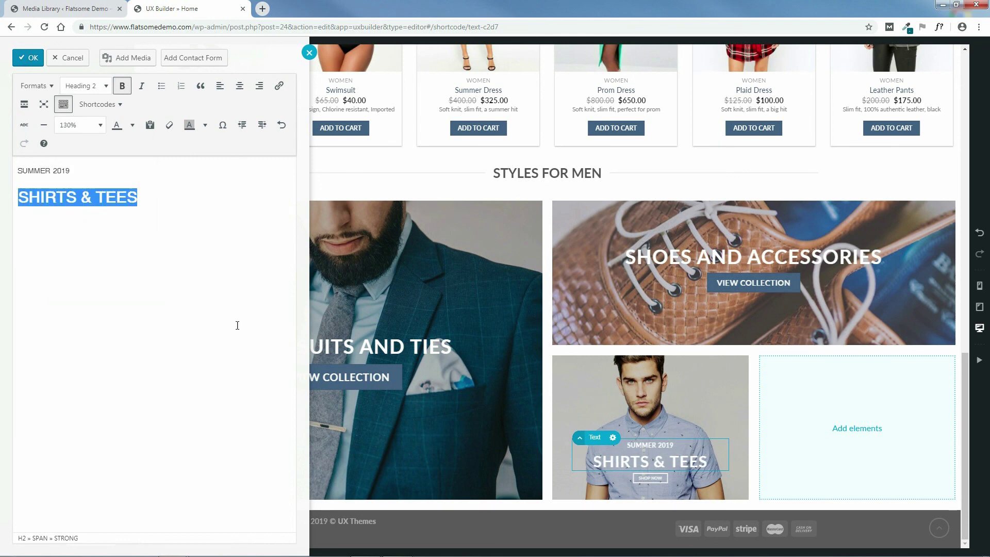
left_click(367, 549)
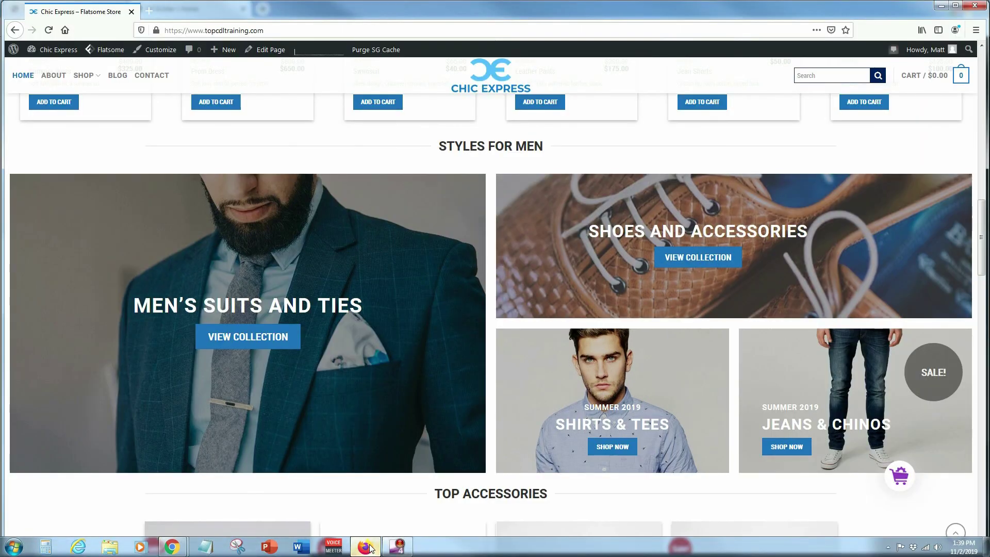
left_click(941, 7)
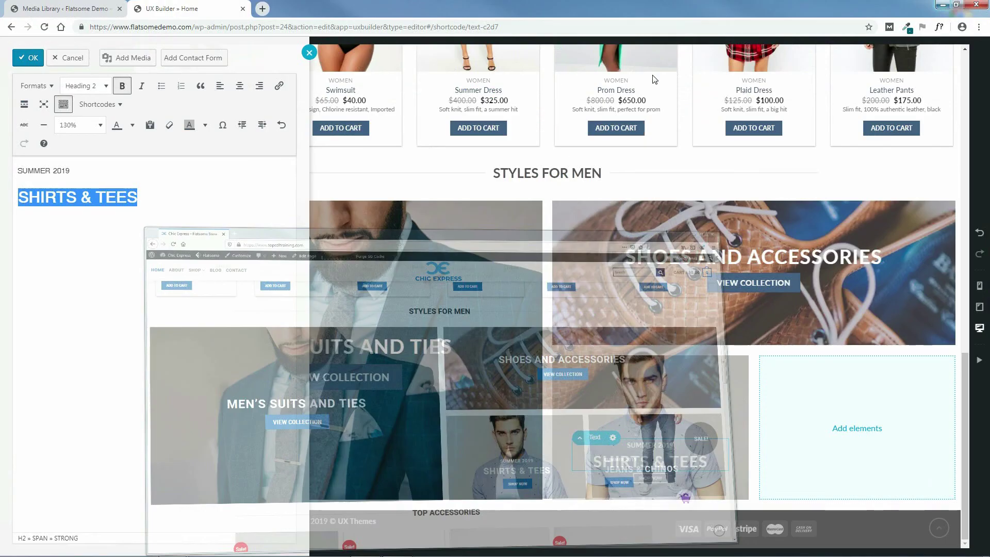
Step: Set the SUMMER 2019 line's font size to 120%, compare with the reference store, and apply the text changes
left_click_drag(71, 171, 19, 172)
left_click(75, 125)
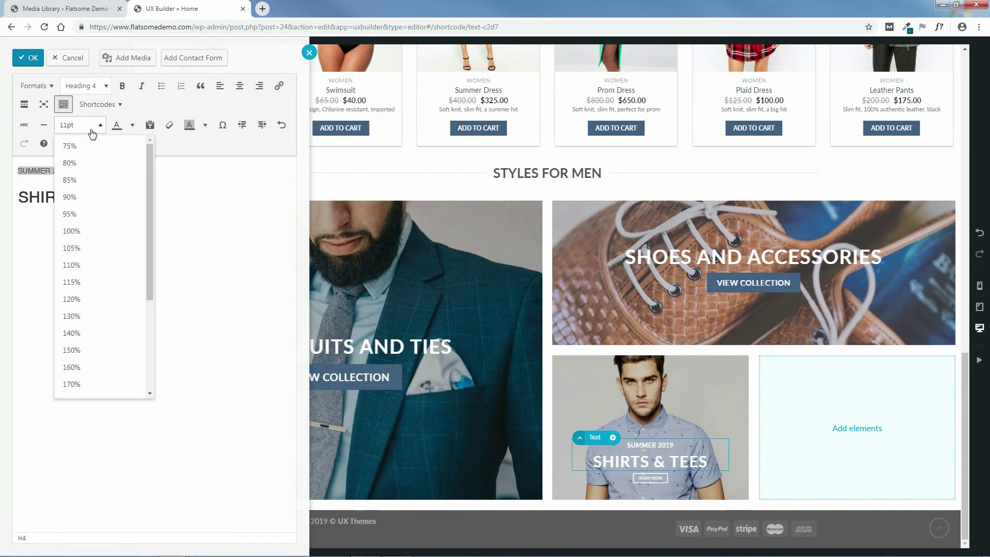
left_click(78, 231)
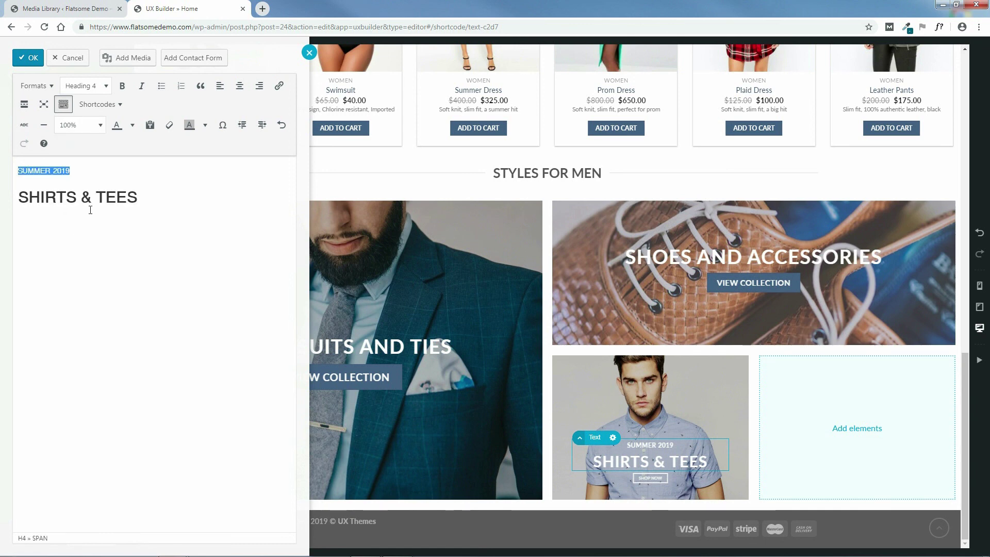
left_click(82, 126)
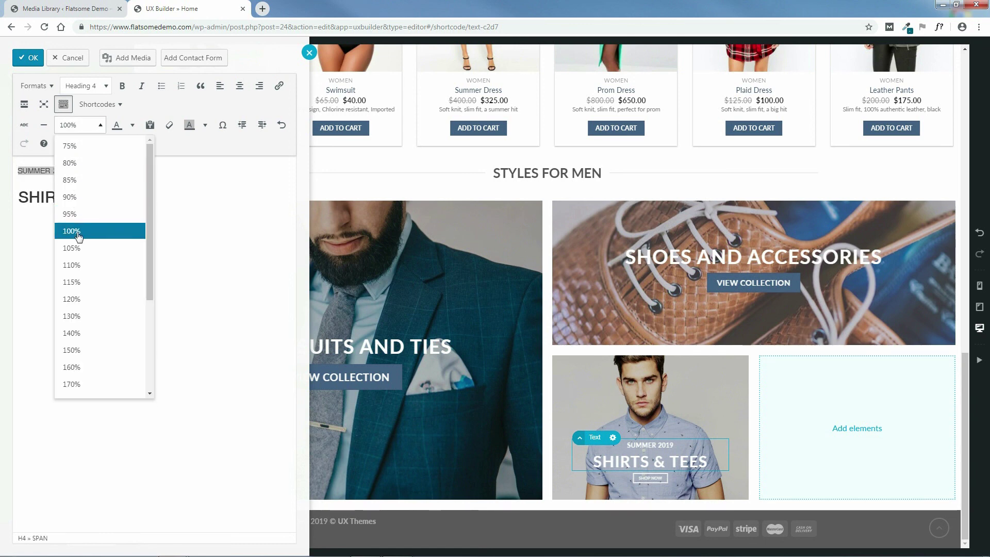
left_click(80, 265)
left_click(77, 125)
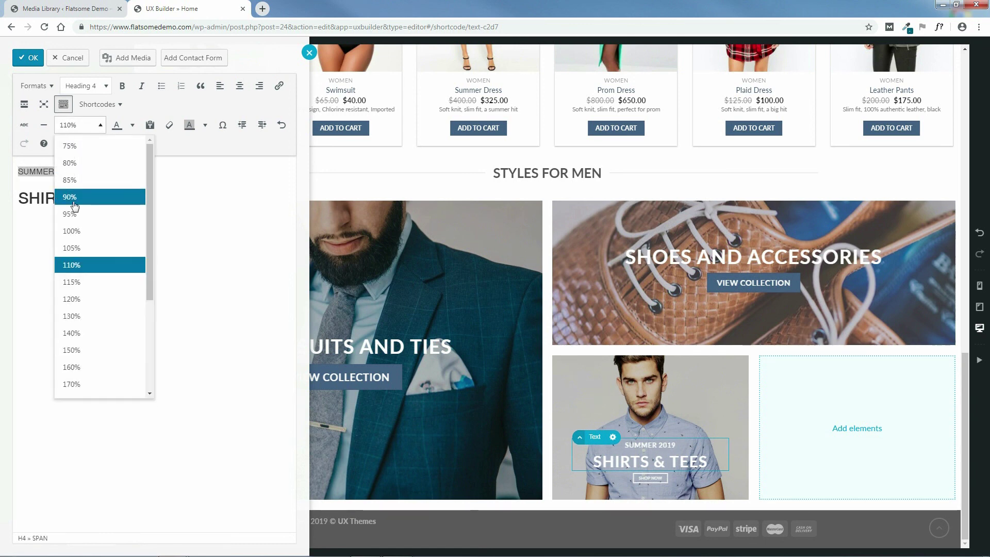
left_click(72, 300)
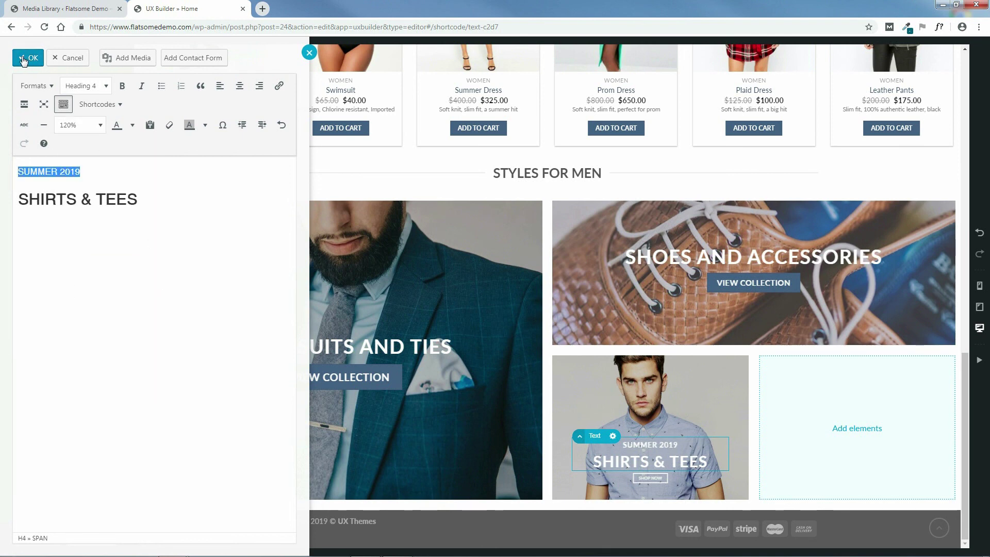
left_click(365, 546)
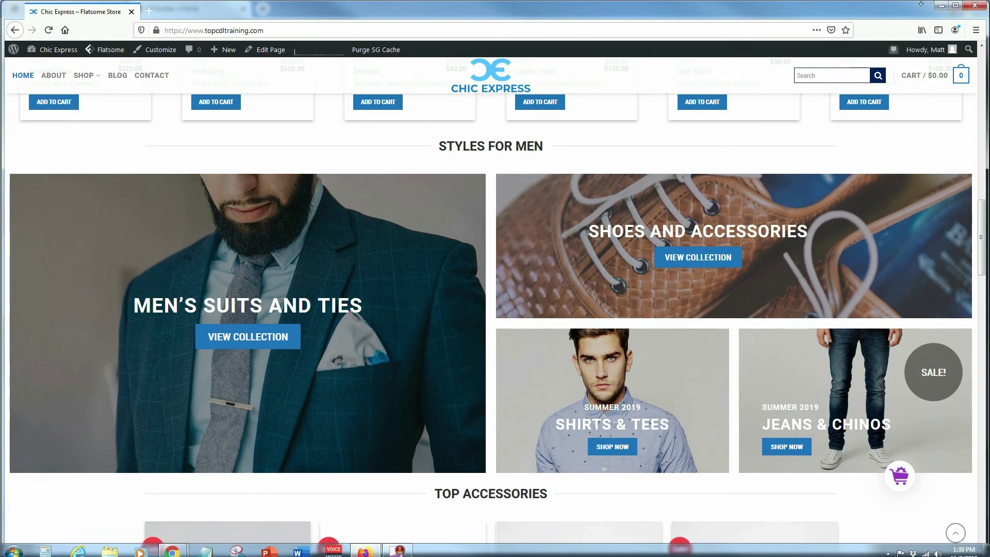
key("alt+Tab")
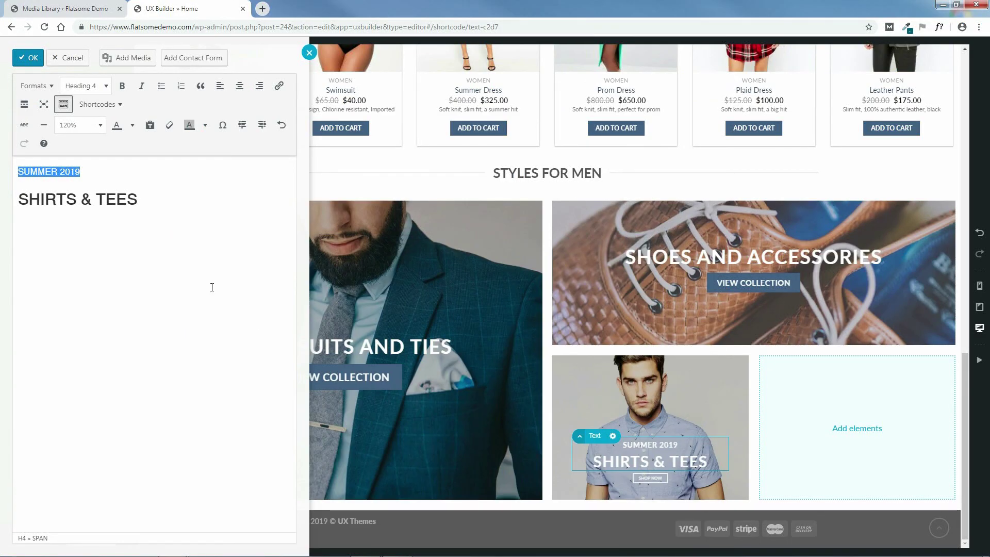
left_click(24, 59)
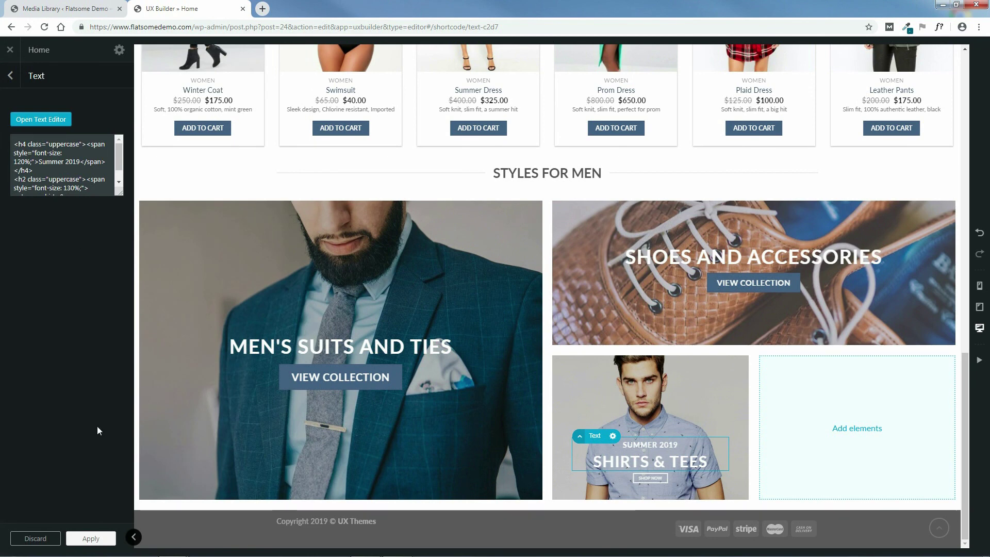
left_click(88, 539)
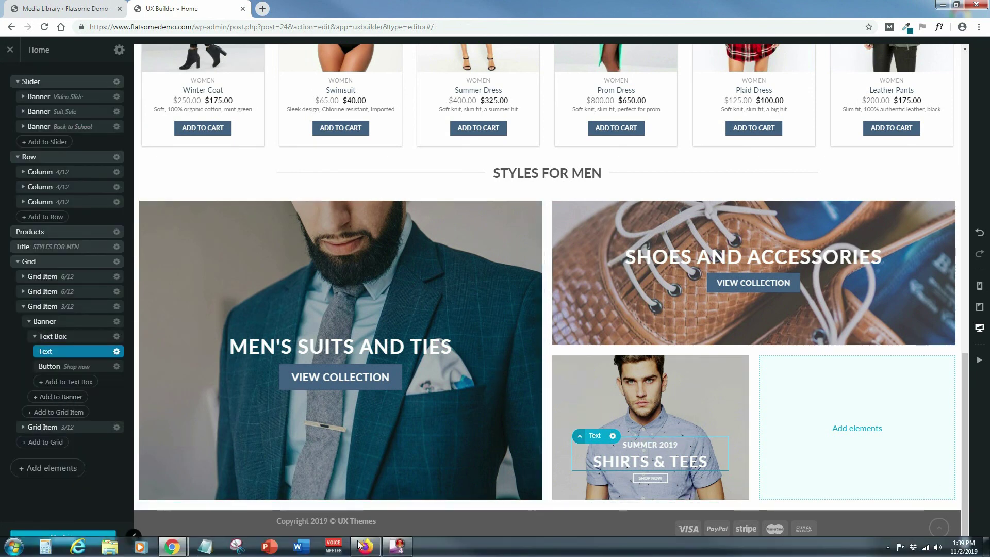
left_click(365, 547)
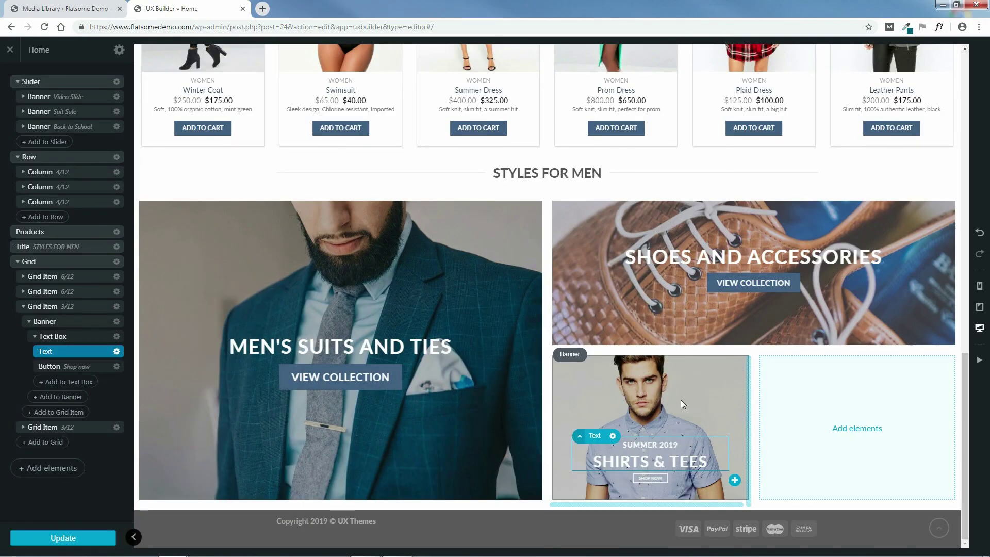
left_click(648, 475)
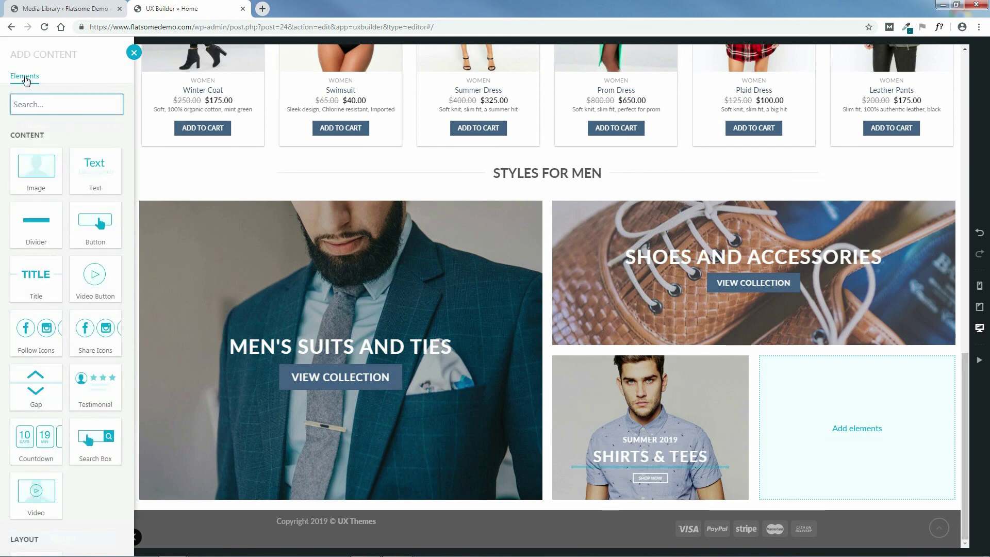
left_click(133, 52)
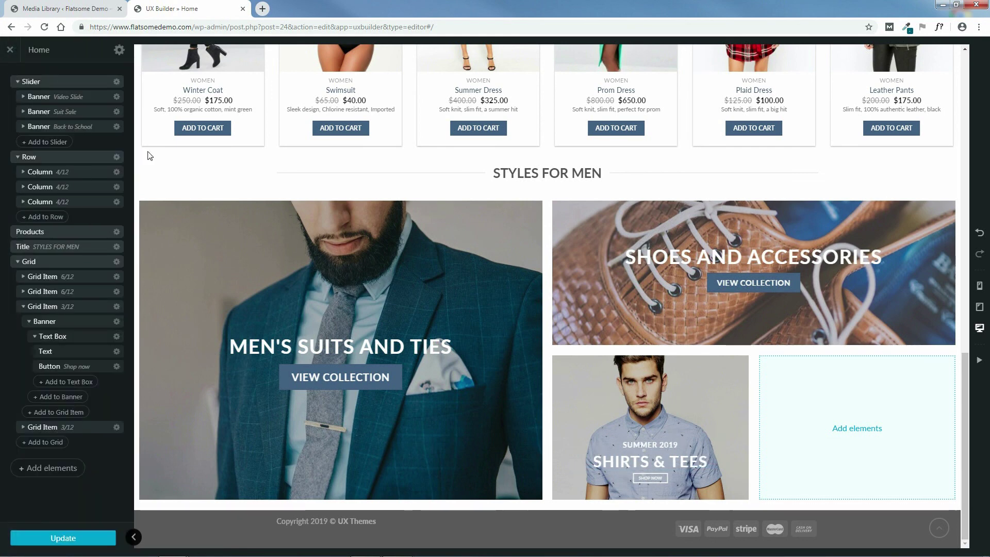
Step: Set the shirt banner's Shop now button to the Primary color and the Default style
left_click(81, 367)
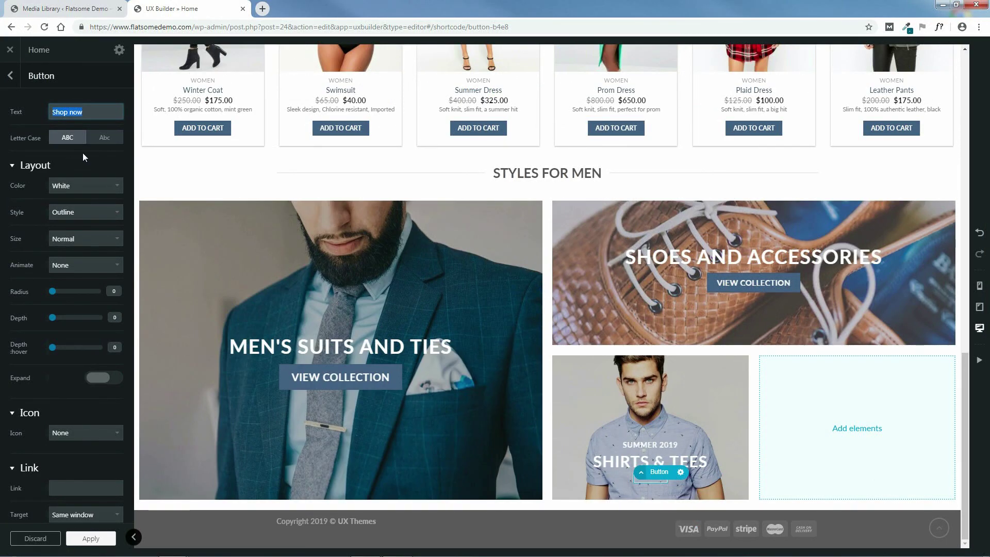
left_click(87, 186)
left_click(83, 198)
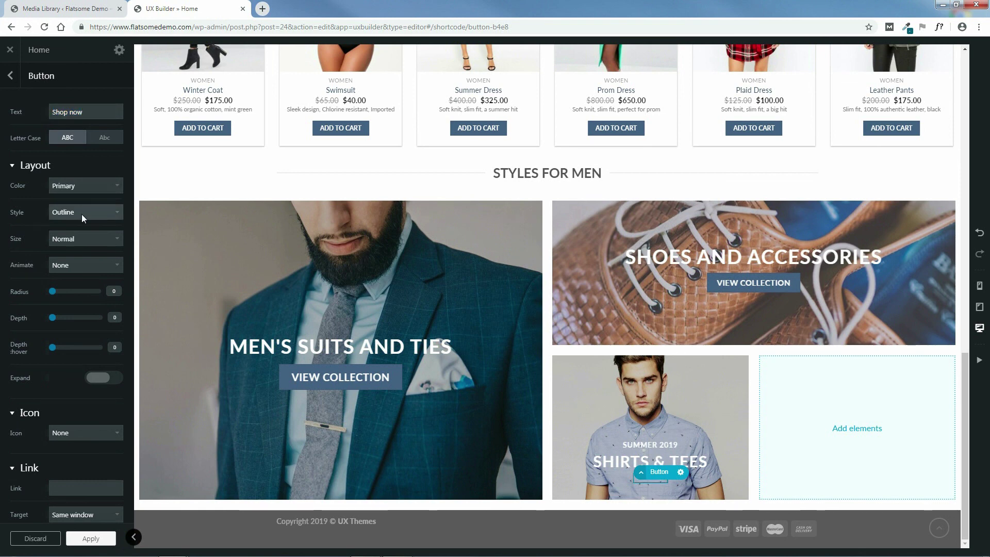
left_click(81, 213)
left_click(79, 225)
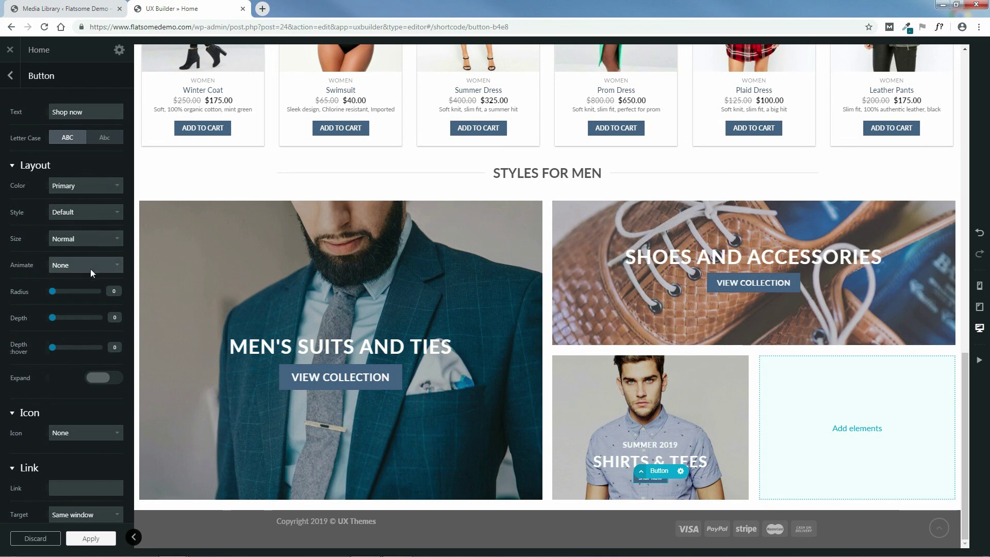
Step: Set the Shop now button's size to X-Large after checking the reference store, apply the settings and update the page
left_click(82, 239)
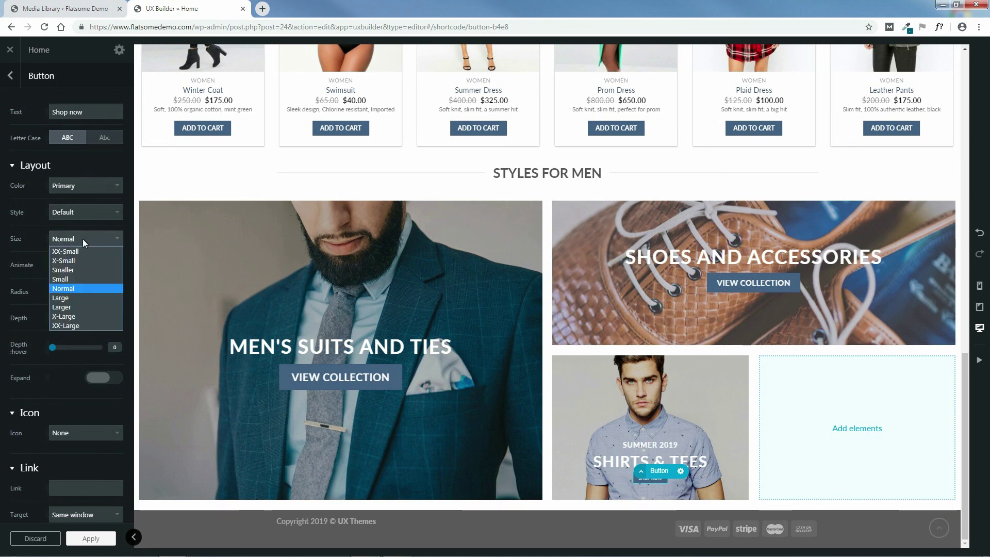
left_click(69, 297)
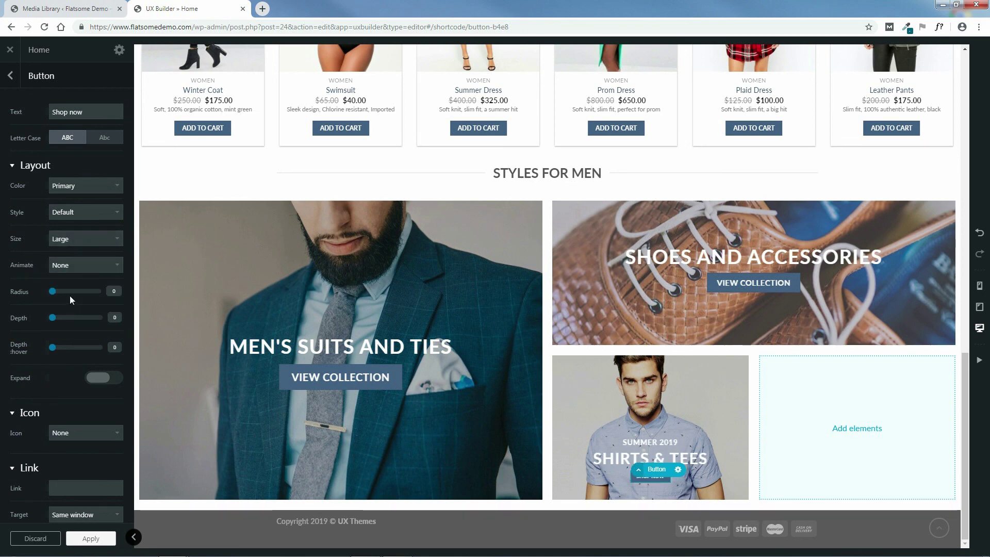
left_click(378, 550)
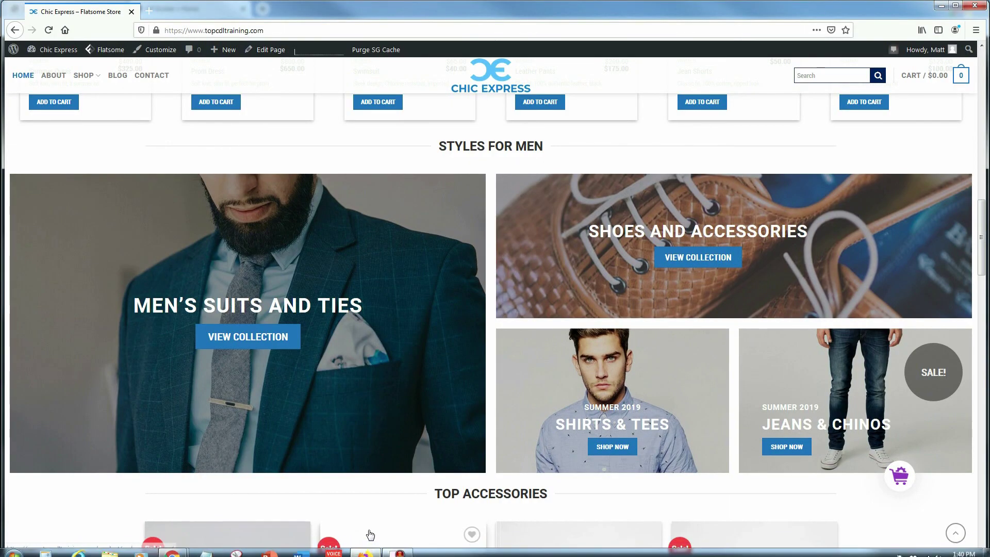
left_click(939, 7)
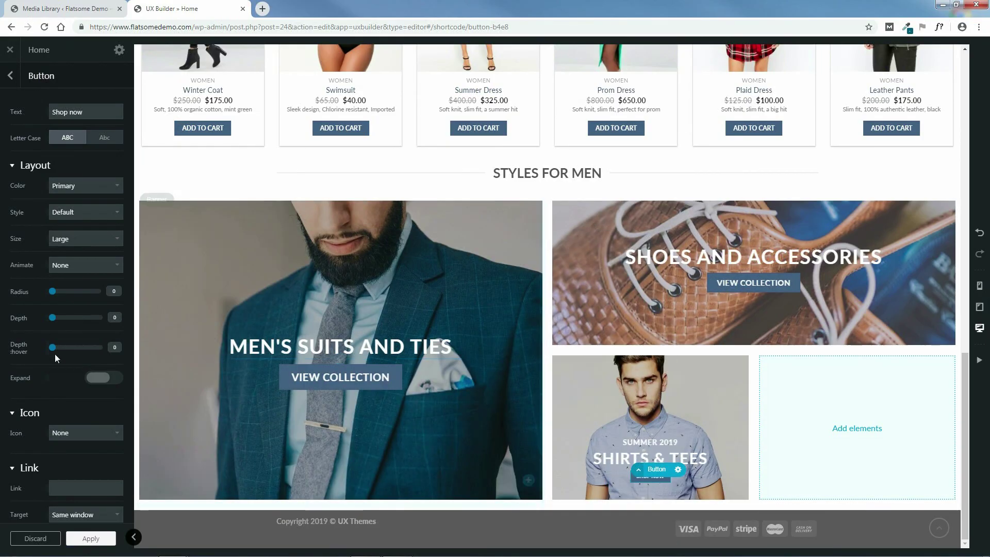
left_click(69, 241)
left_click(71, 316)
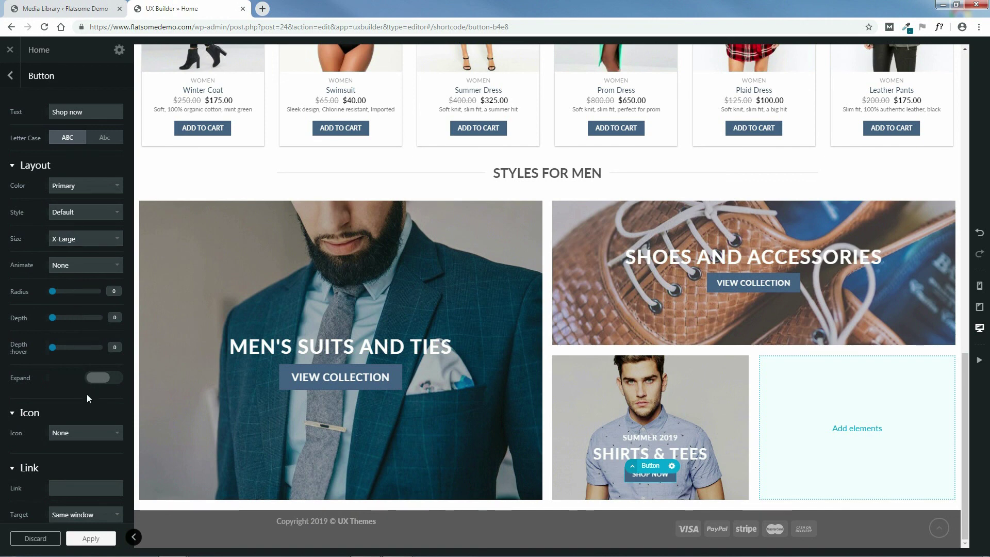
left_click(92, 538)
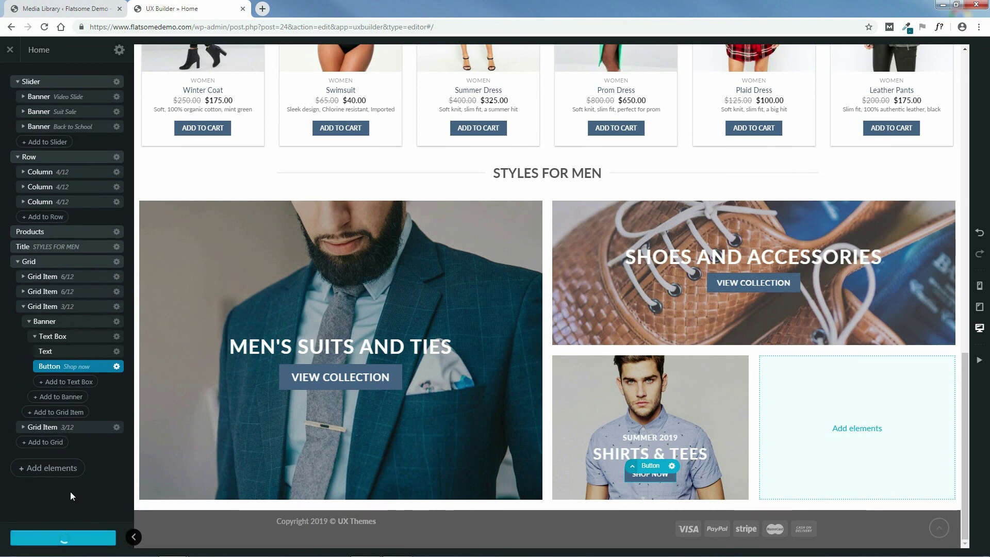
Step: Add a banner with the Badge Simple preset to the empty grid item beside the shirt banner
left_click(857, 430)
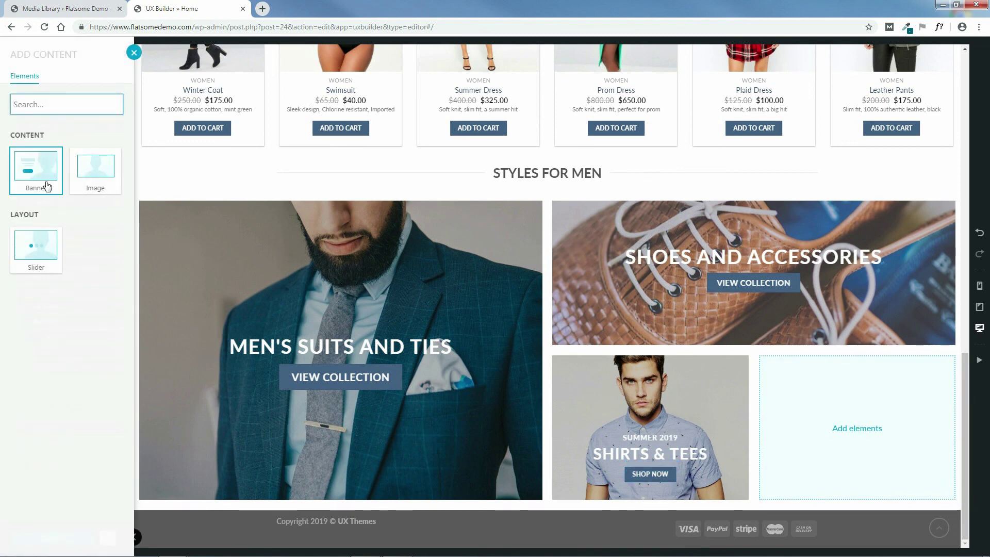
left_click(46, 185)
left_click(96, 487)
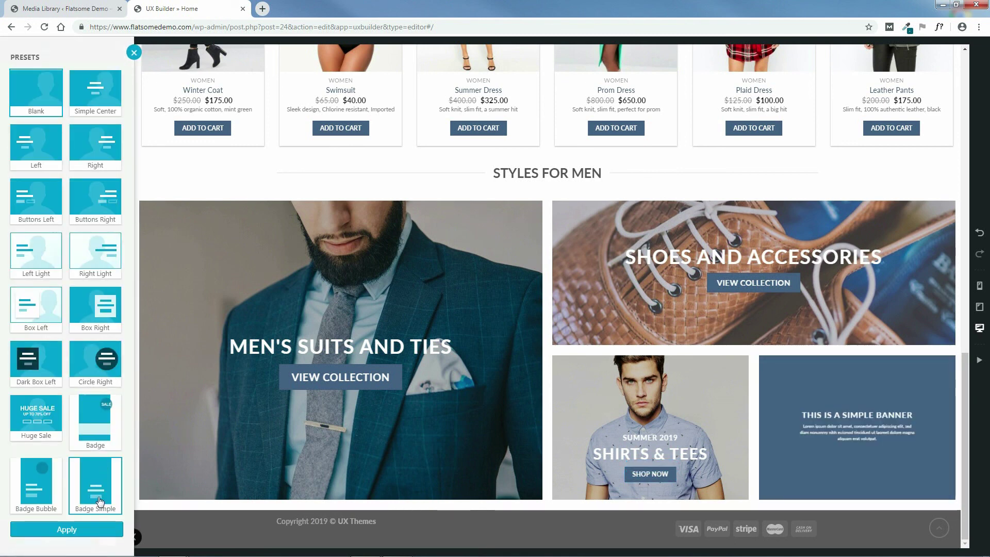
left_click(81, 531)
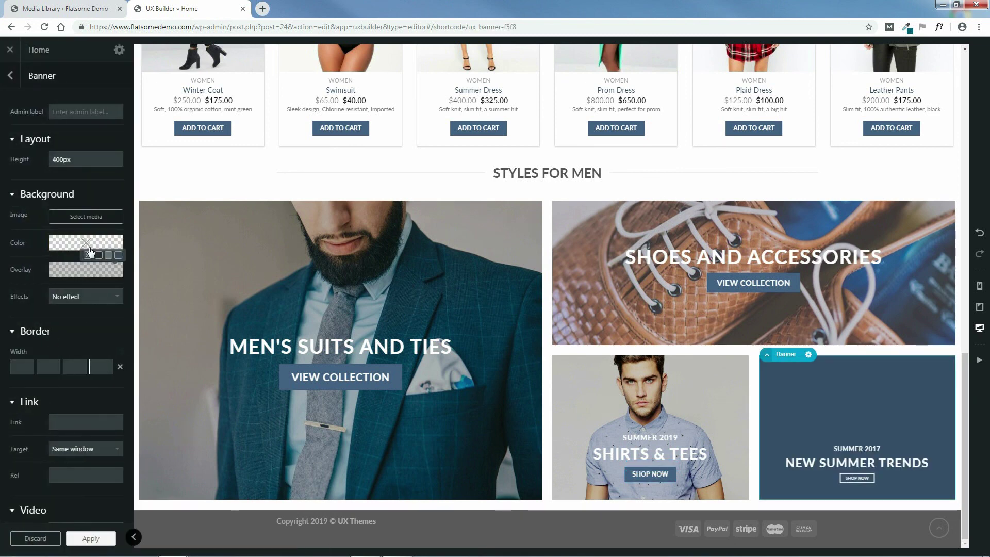
left_click(88, 217)
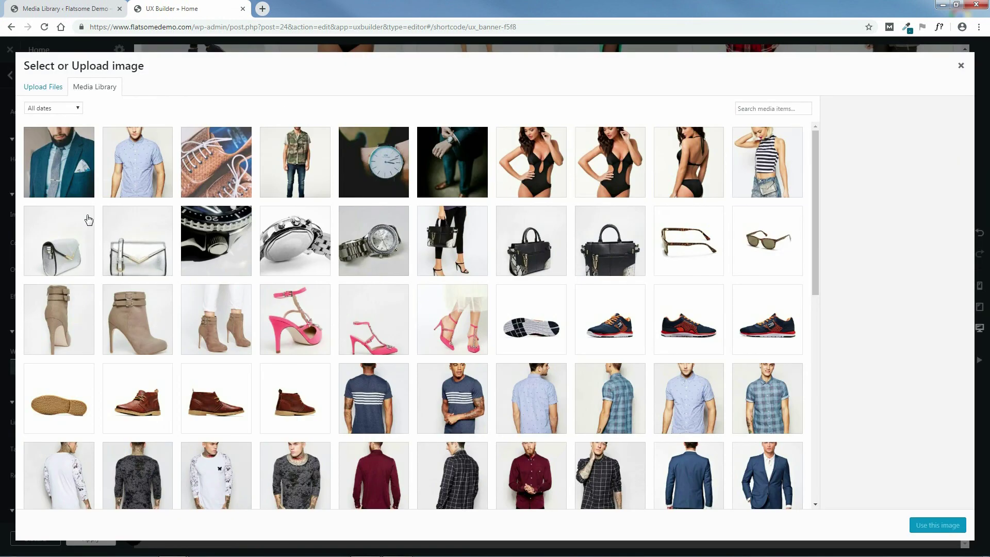
left_click(287, 161)
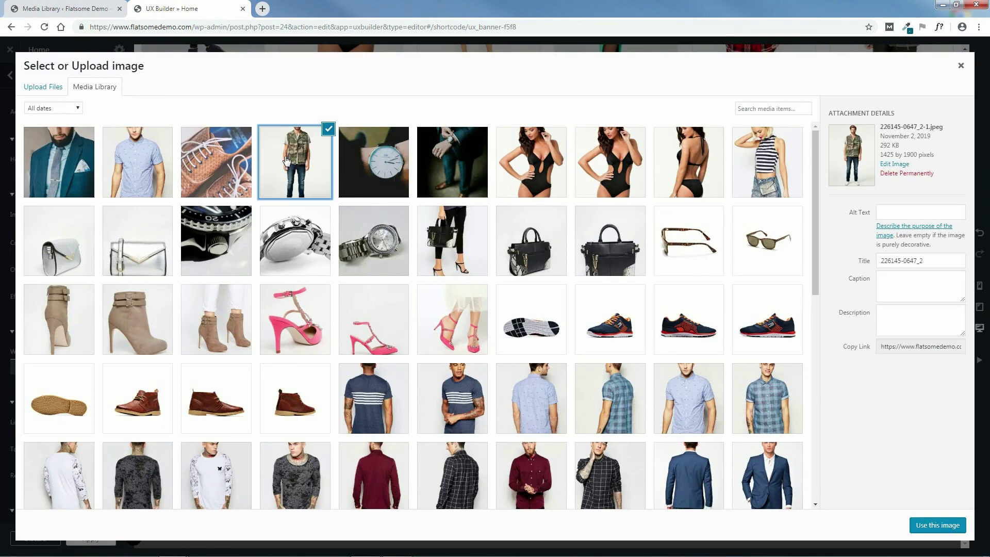
left_click(934, 527)
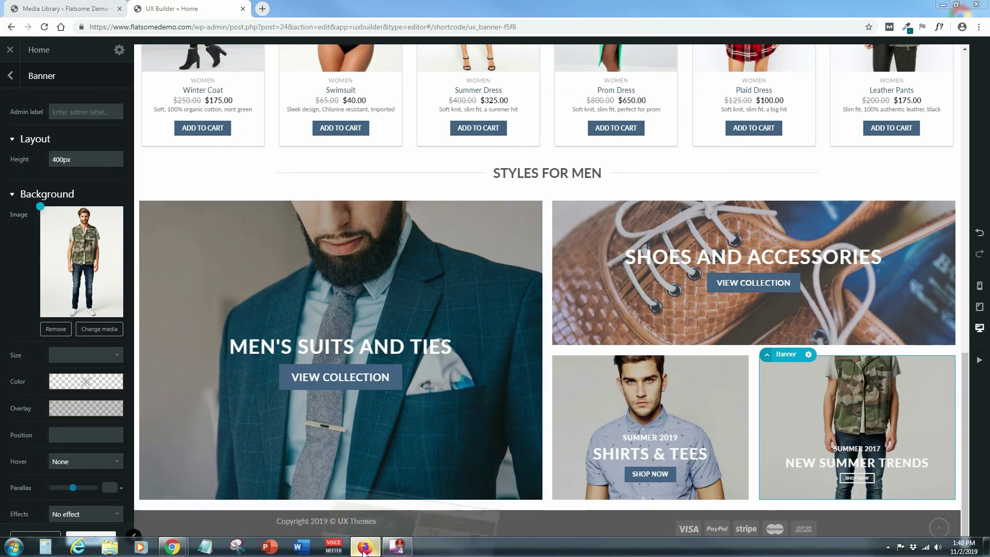
left_click(366, 545)
left_click(941, 5)
left_click_drag(40, 206, 3, 330)
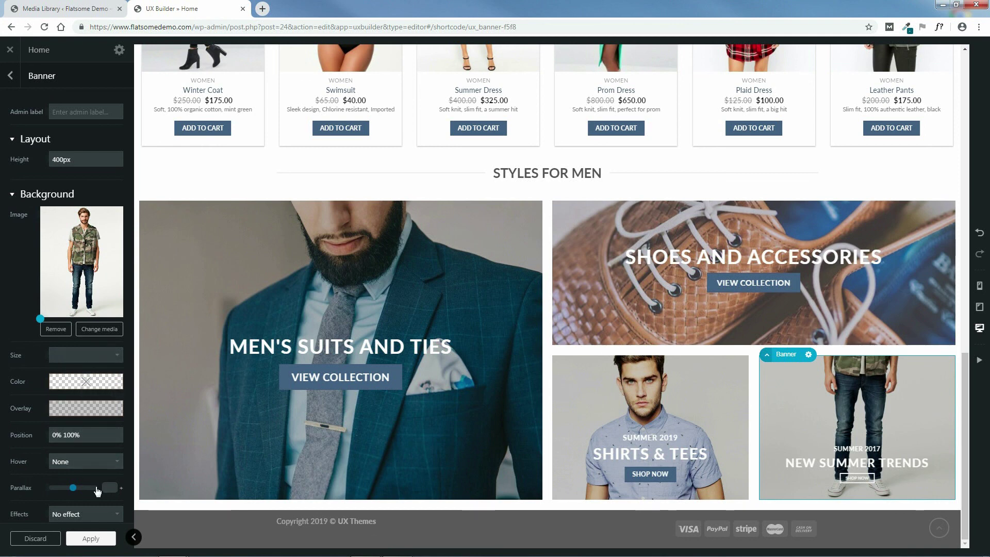
left_click(101, 539)
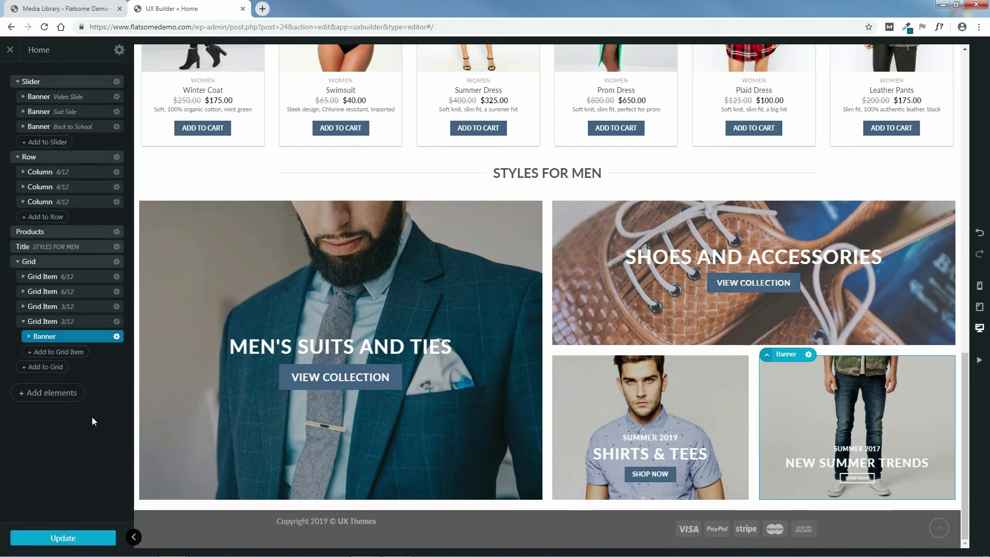
Step: Change the new banner's text lines to SUMMER 2019 and JEANS & CHINOS
left_click(29, 337)
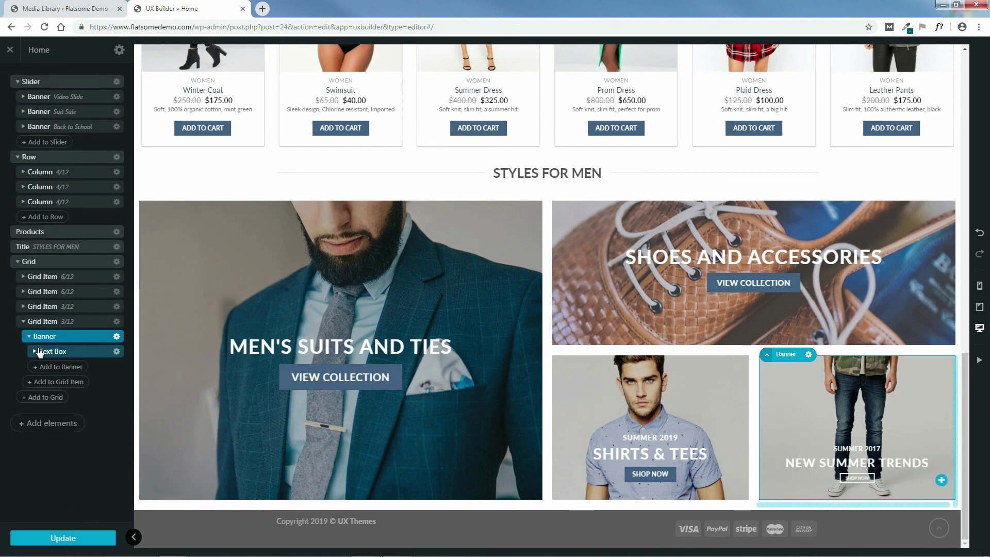
left_click(34, 352)
left_click(63, 368)
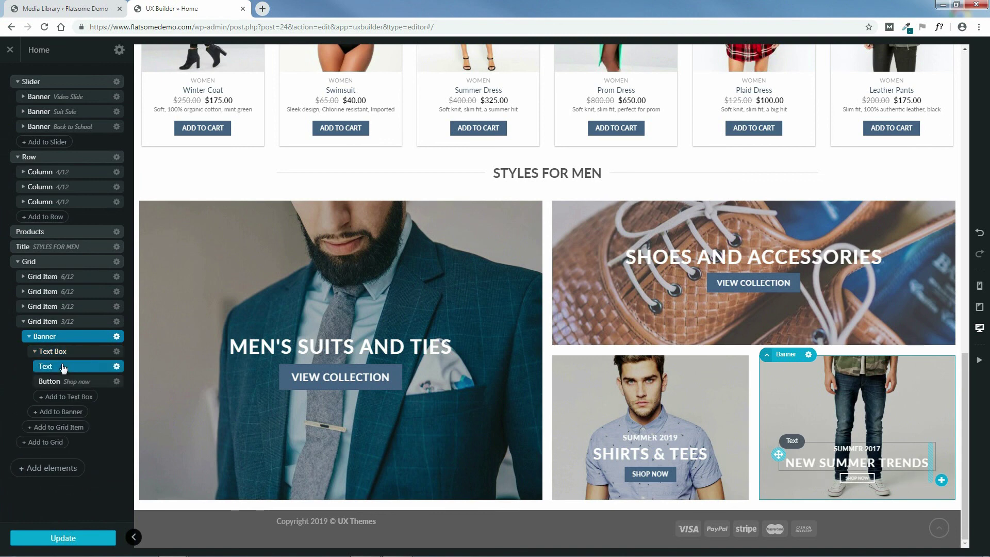
left_click(67, 369)
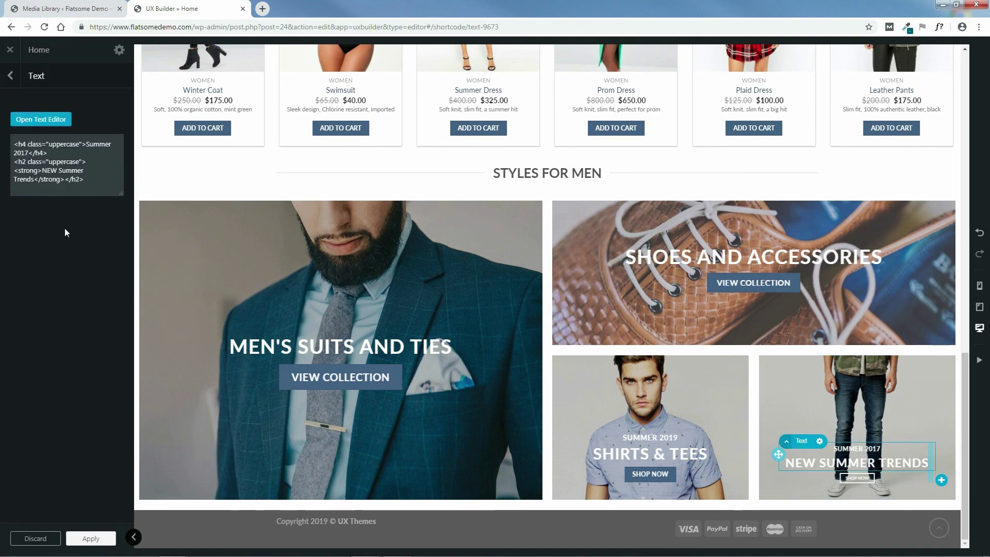
left_click(39, 122)
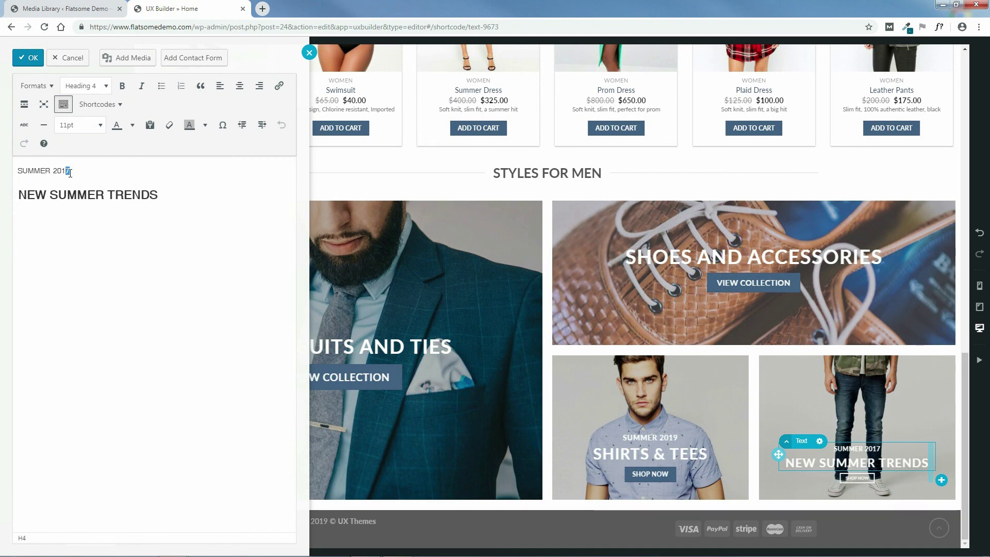
left_click_drag(159, 196, 23, 204)
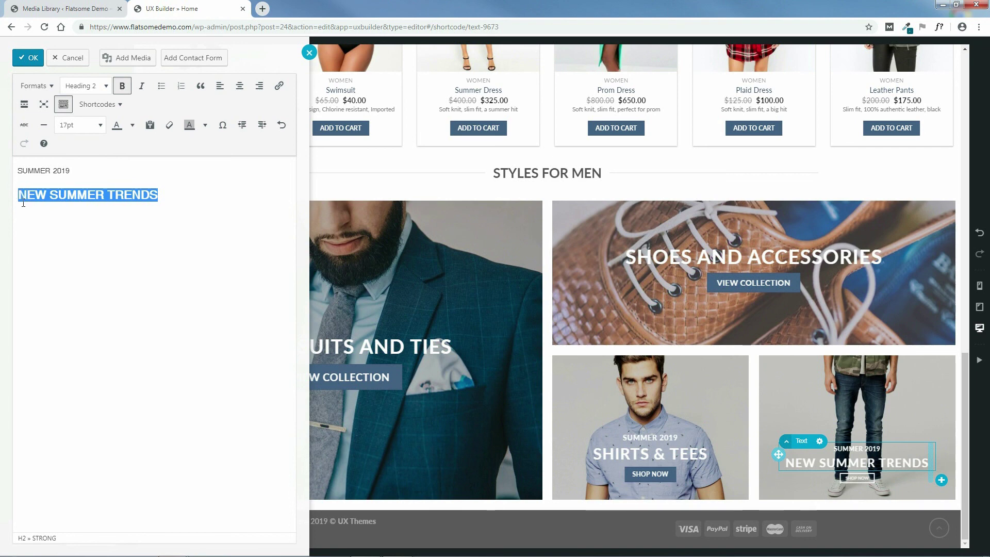
type("JEANS & C")
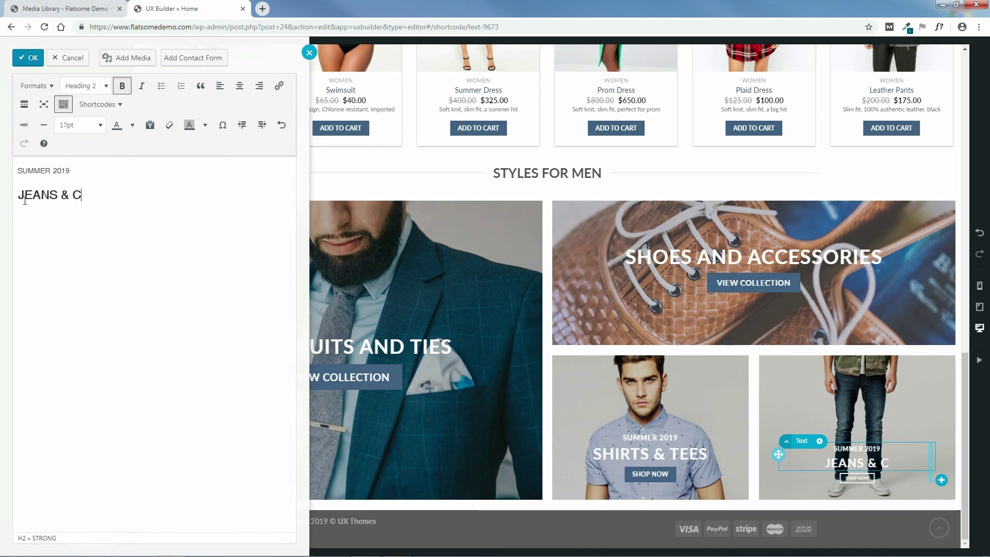
type("HINOS")
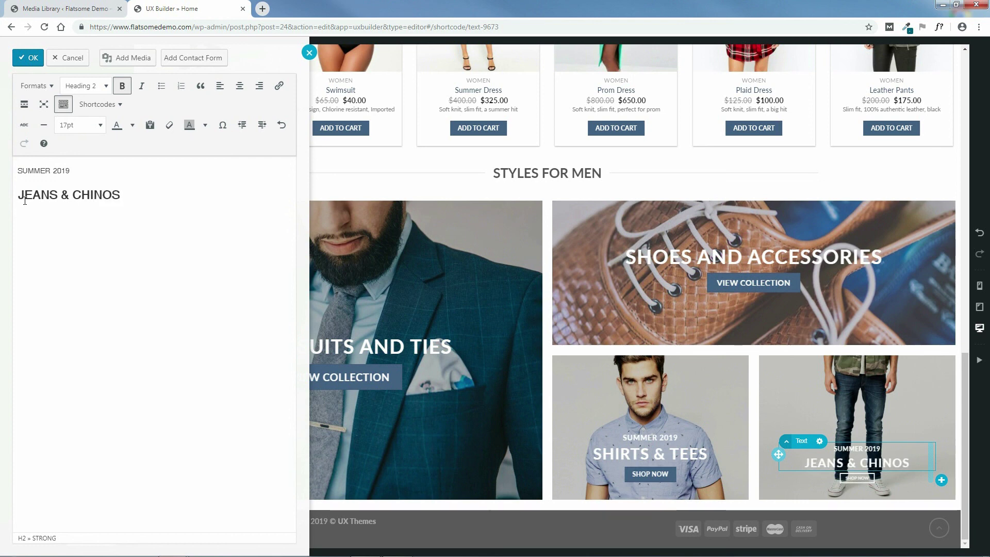
Step: Set the JEANS & CHINOS heading to 130% and its SUMMER 2019 line to 120% font size, and apply the text changes
left_click_drag(125, 198, 16, 199)
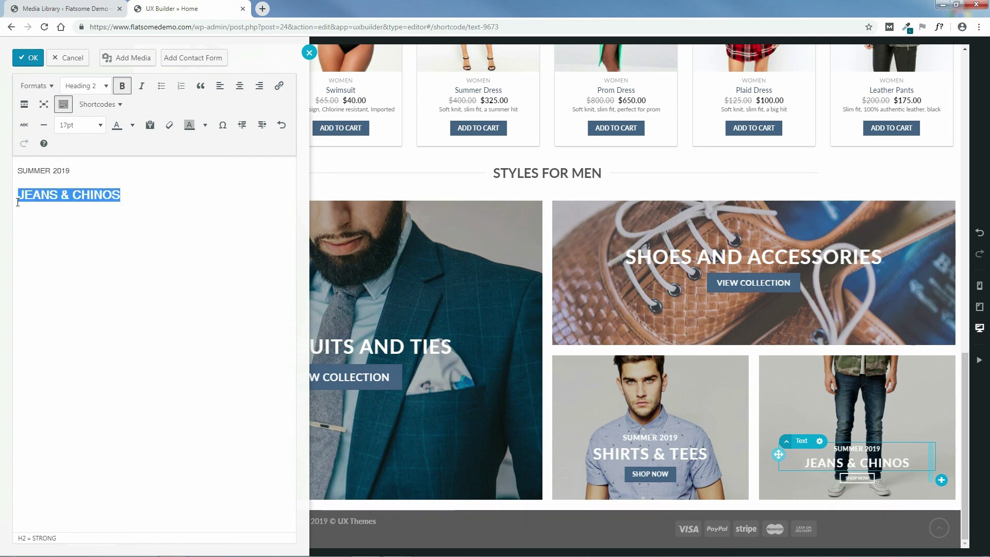
left_click(77, 125)
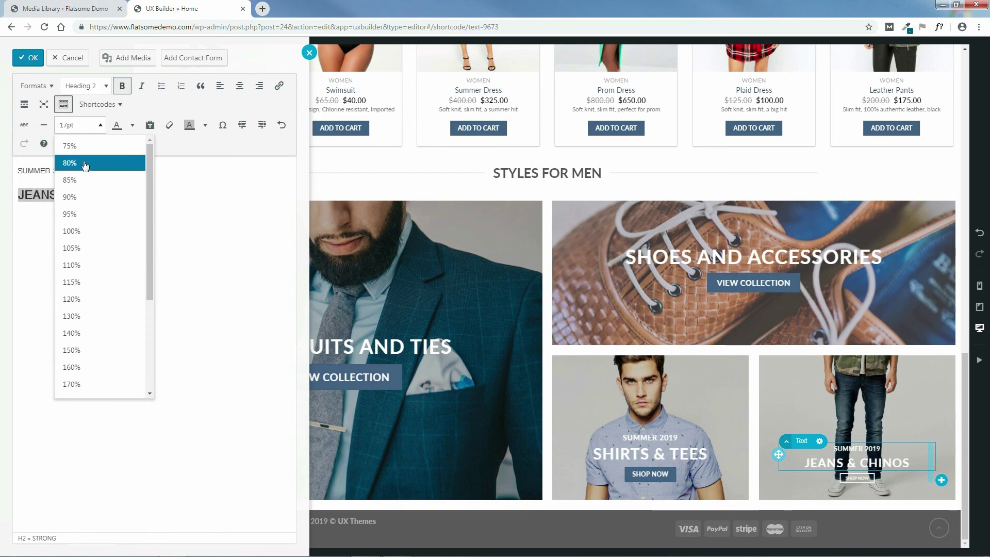
left_click(78, 315)
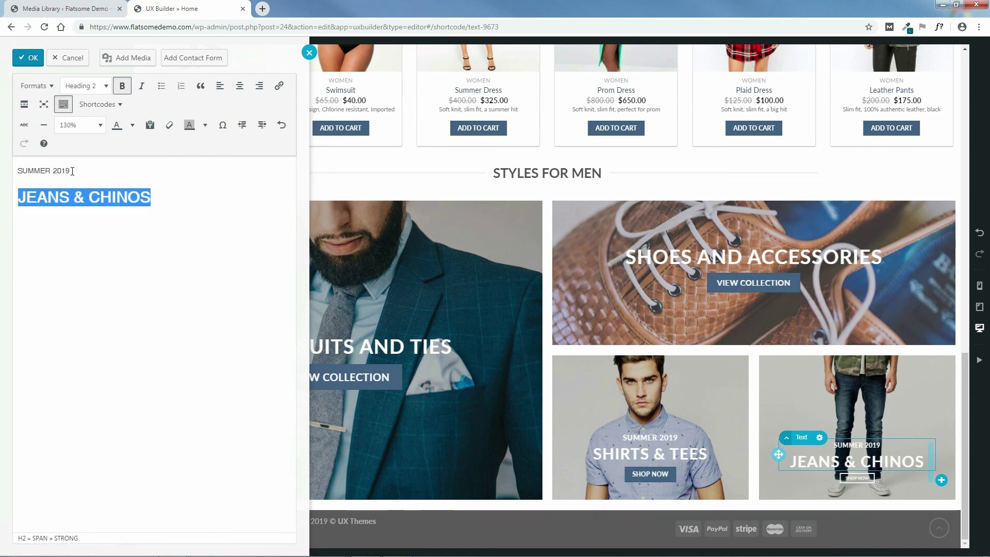
left_click_drag(72, 170, 52, 171)
left_click(98, 125)
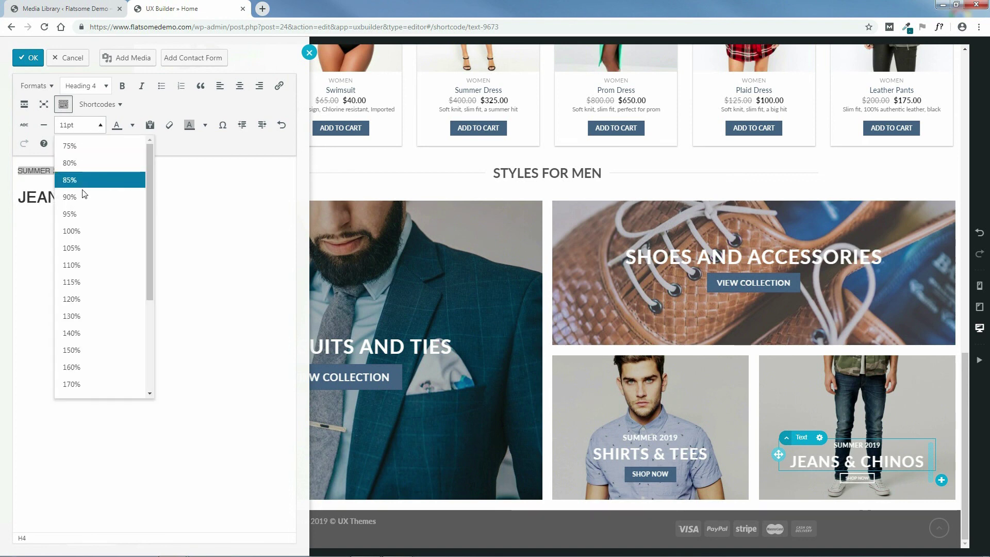
left_click(76, 298)
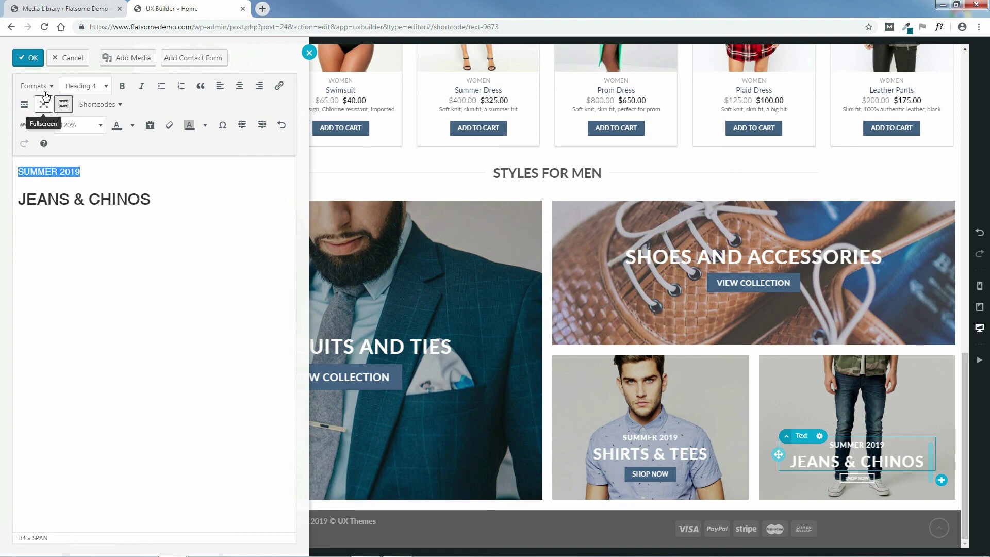
left_click(27, 58)
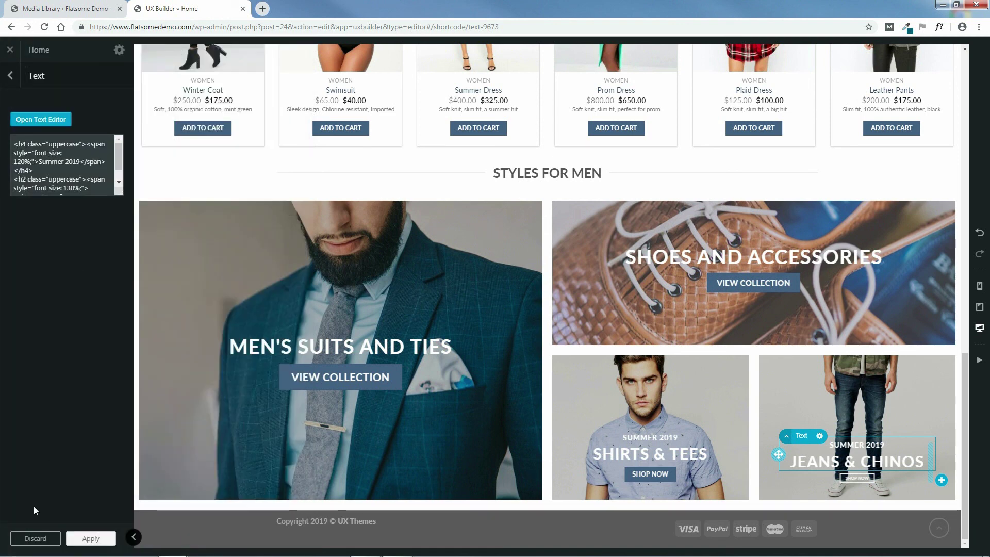
left_click(91, 538)
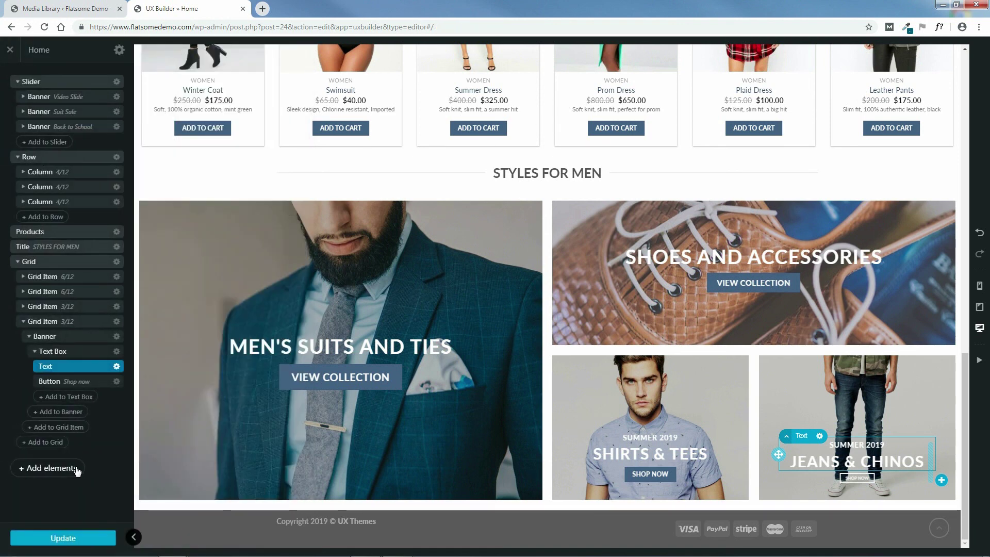
Step: Give the jeans banner's Shop now button the Primary color, Default style and X-Large size, and apply the settings
left_click(74, 383)
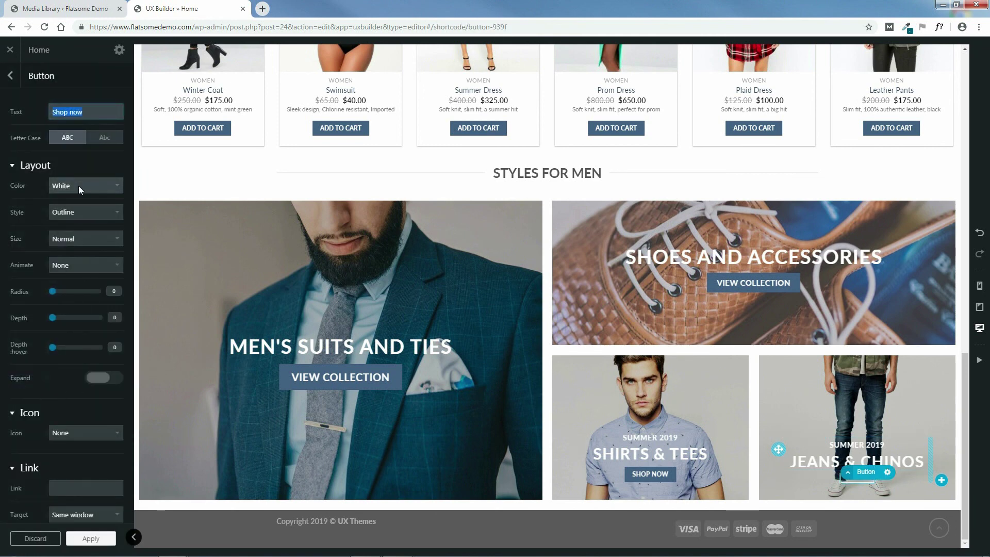
left_click(78, 185)
left_click(76, 198)
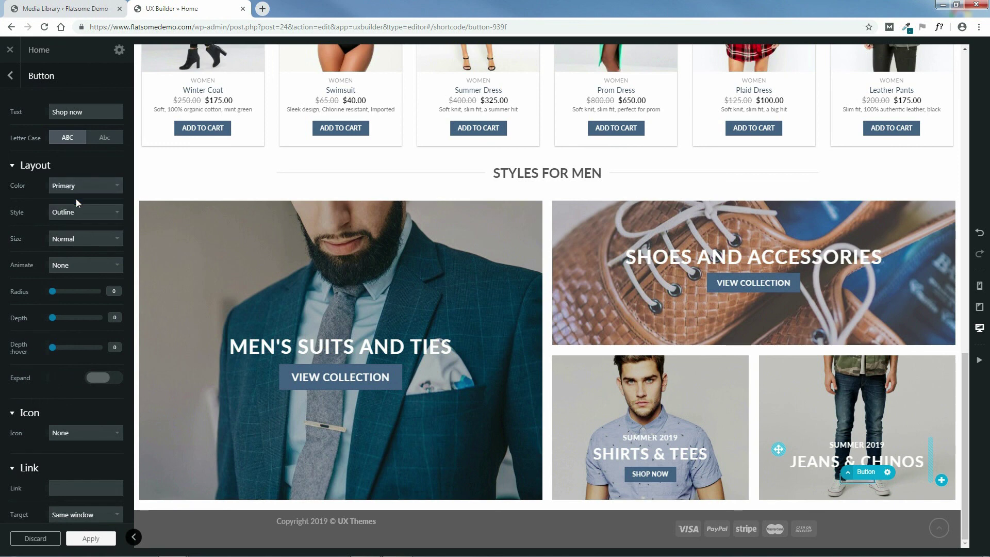
left_click(82, 212)
left_click(76, 223)
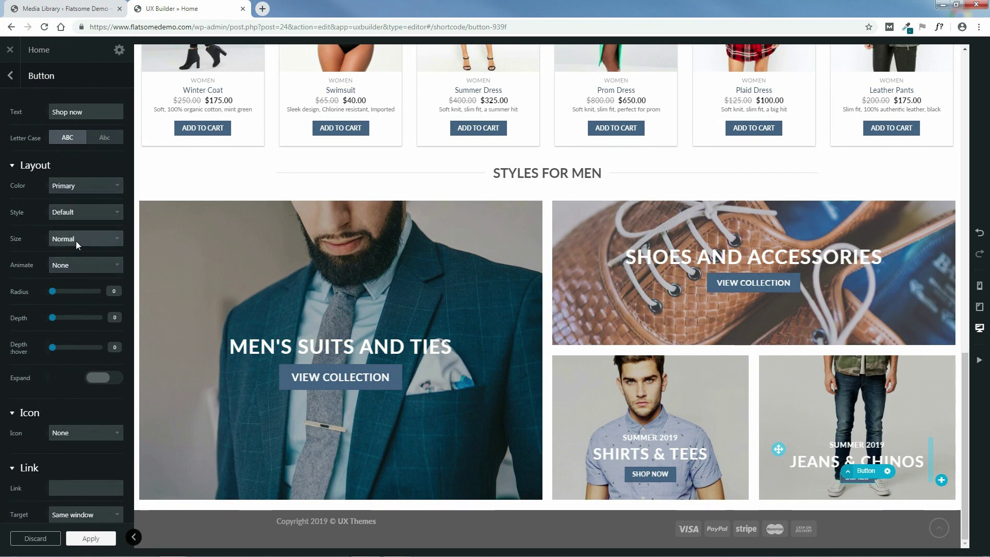
left_click(75, 240)
left_click(67, 315)
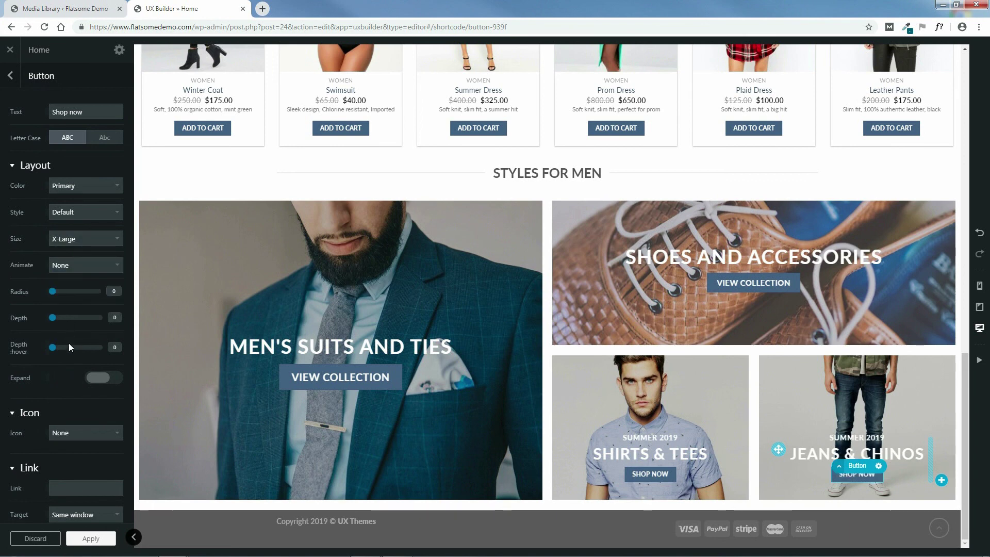
left_click(91, 538)
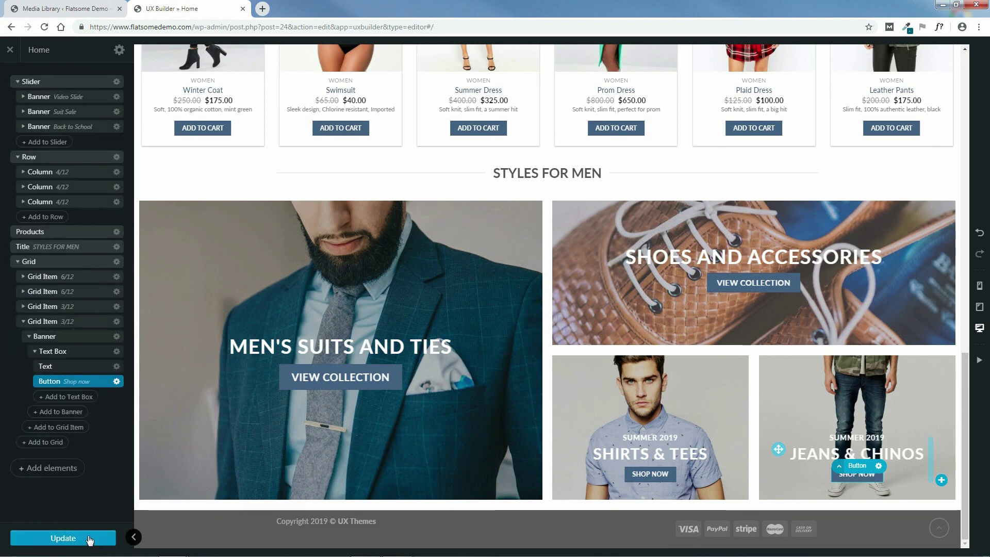
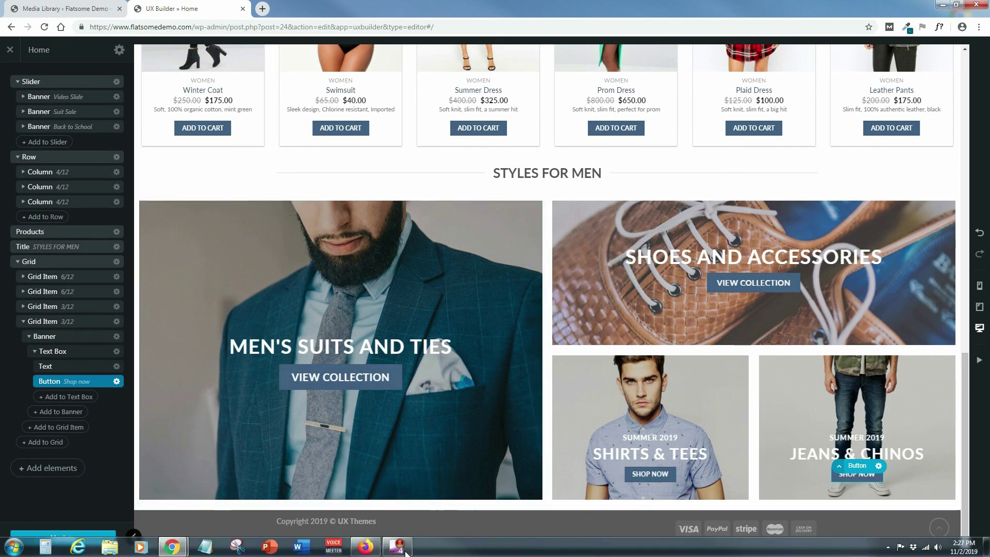
Step: Left-align the text in the JEANS & CHINOS banner's text box
left_click(465, 475)
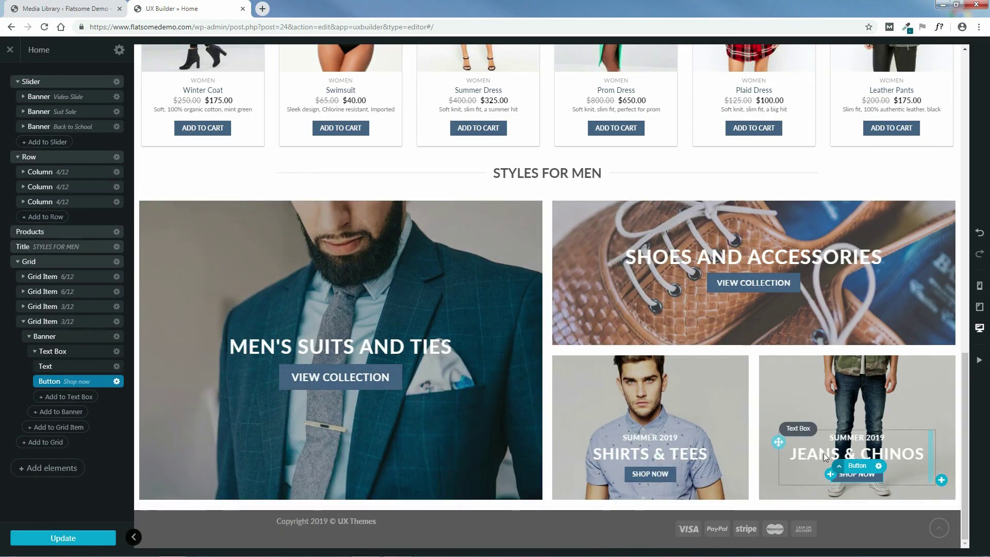
left_click(76, 355)
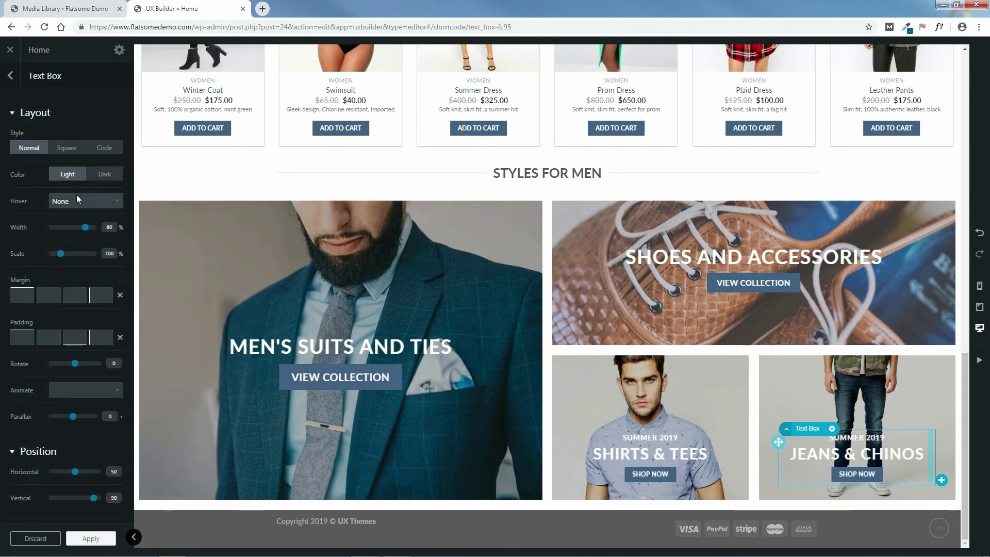
scroll(128, 323, "down", 5)
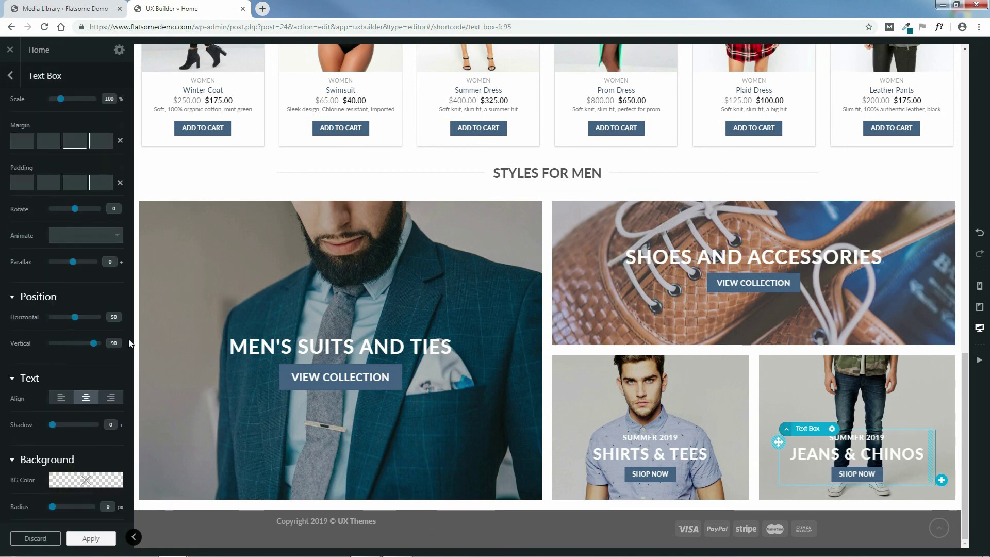
left_click(60, 346)
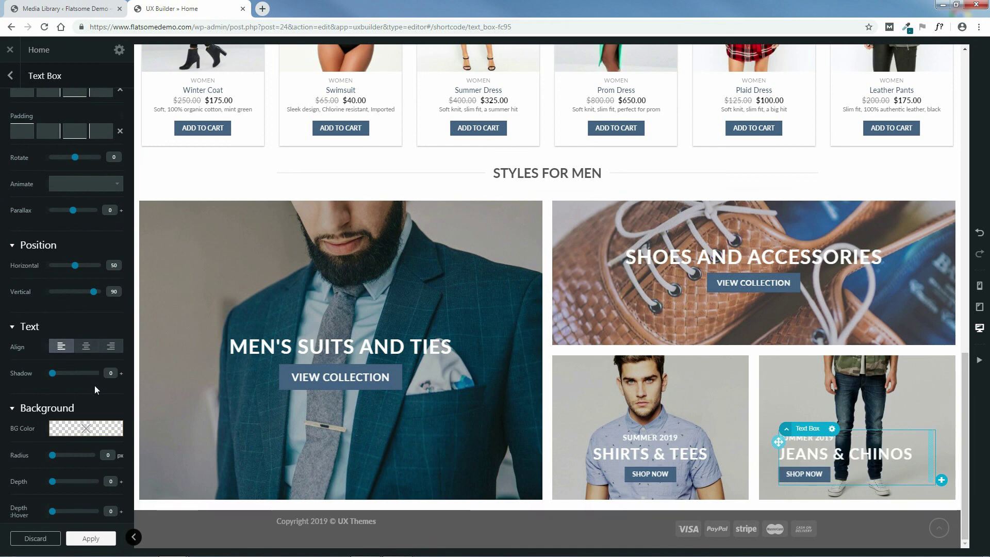
Step: Give the JEANS & CHINOS text box a text shadow of 1 and apply its settings
scroll(117, 388, "down", 1)
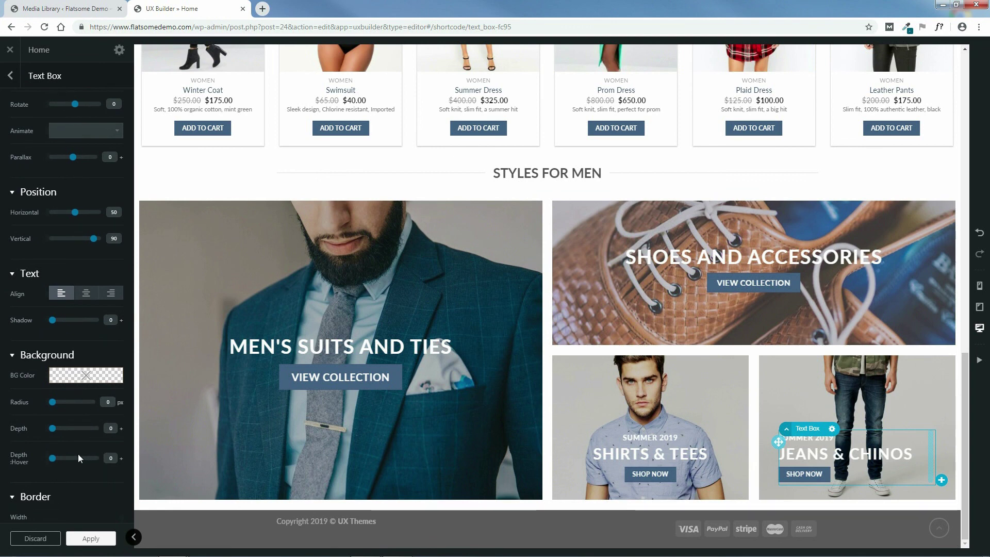
scroll(78, 454, "down", 2)
scroll(97, 412, "down", 1)
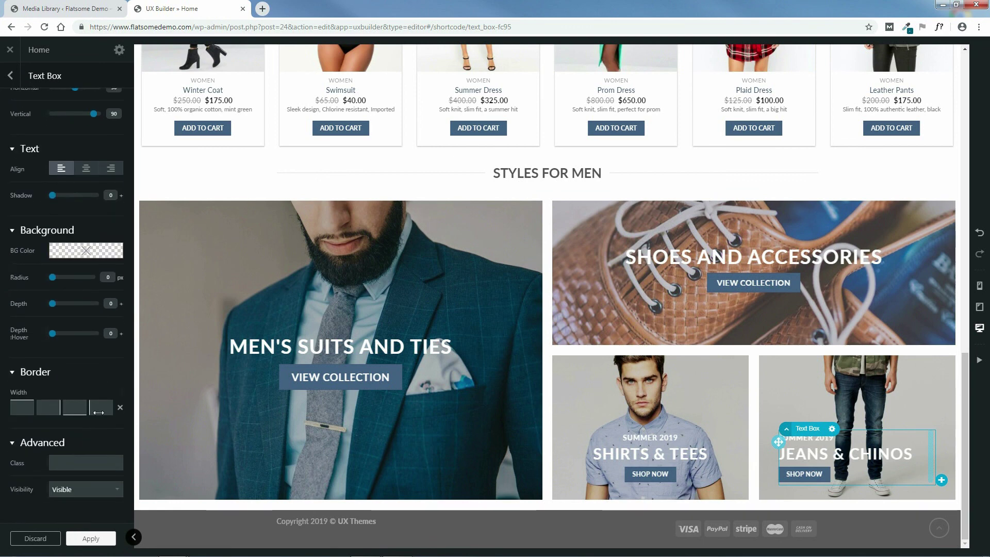
scroll(98, 415, "up", 2)
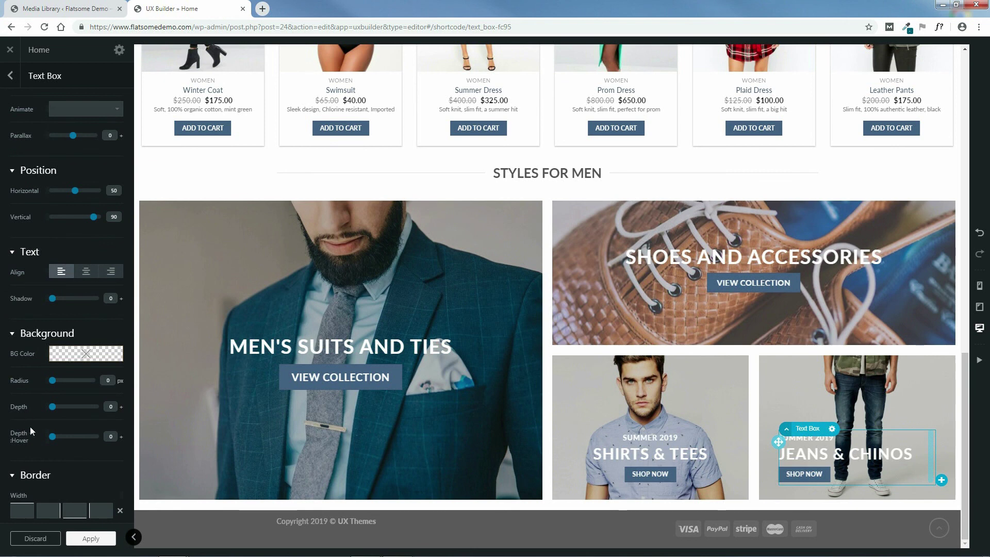
scroll(81, 335, "up", 1)
scroll(81, 336, "up", 2)
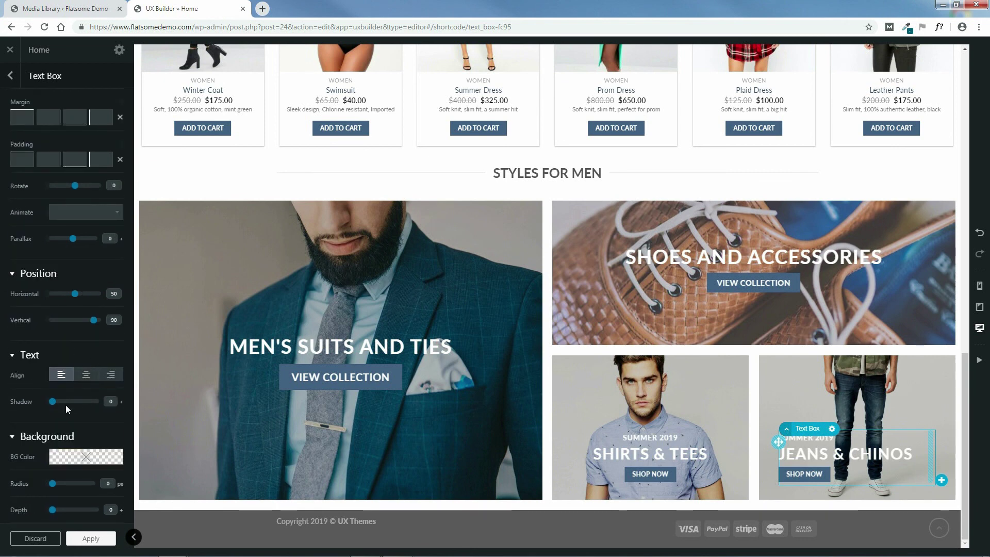
left_click_drag(53, 402, 66, 407)
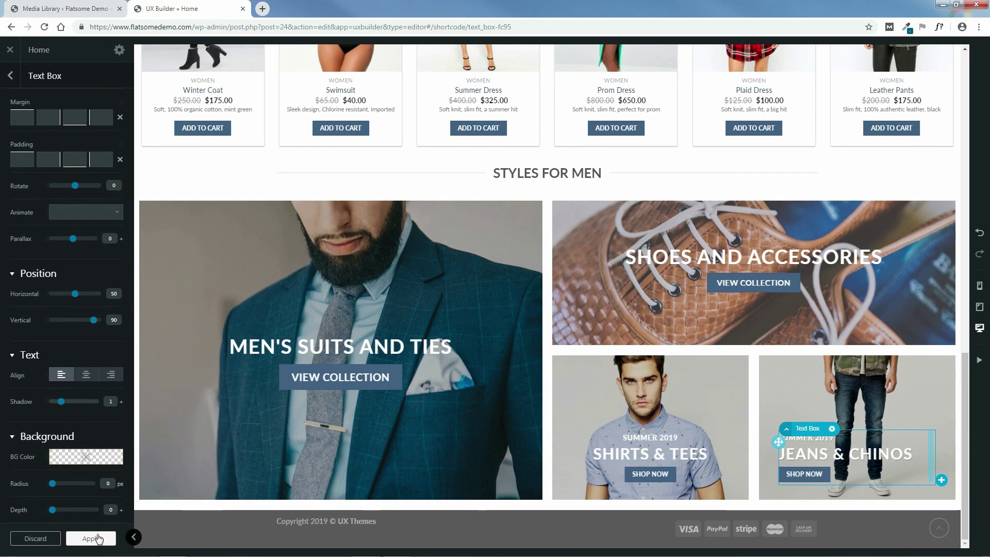
left_click(93, 538)
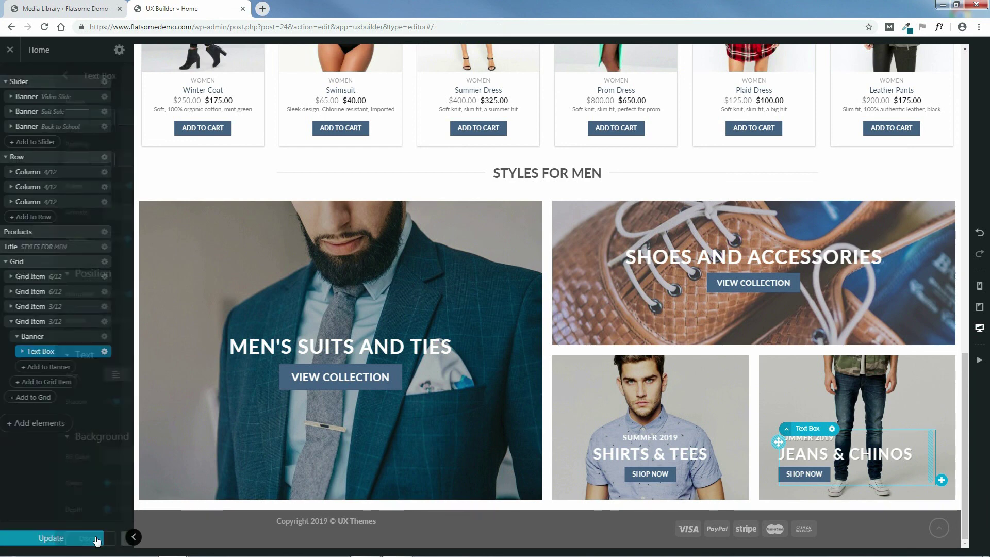
Step: Set the text shadow of the SHIRTS & TEES banner's text box to 1 and apply it
left_click(23, 307)
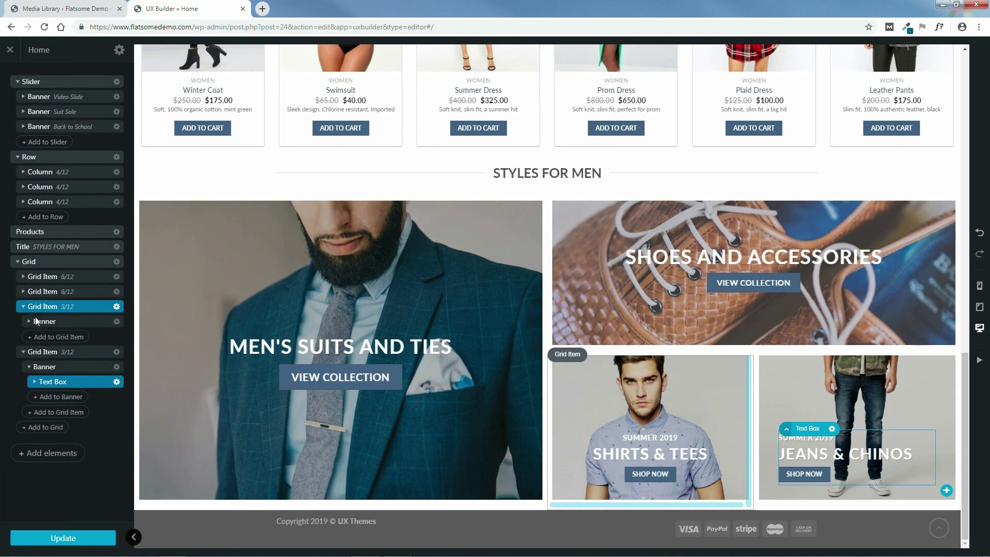
left_click(29, 321)
left_click(52, 336)
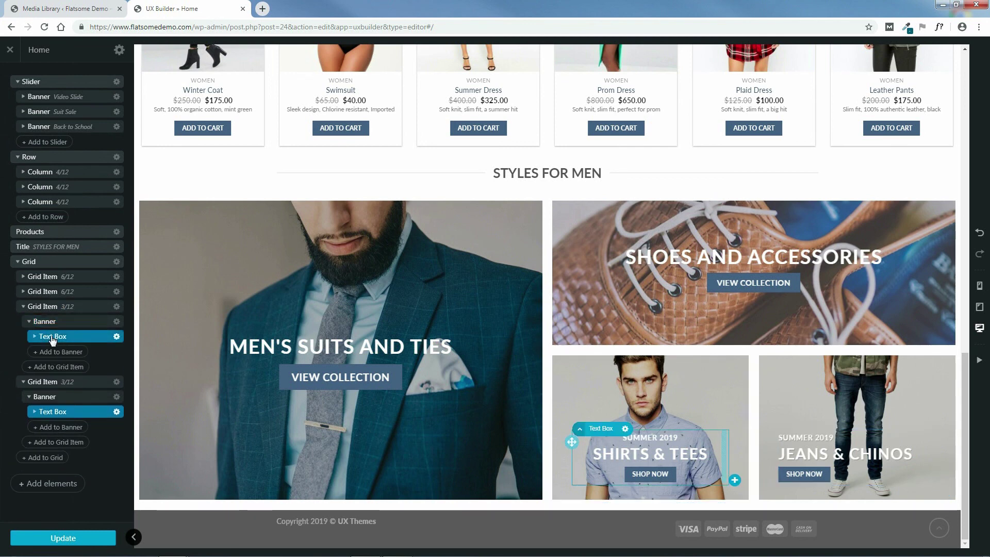
scroll(83, 403, "down", 5)
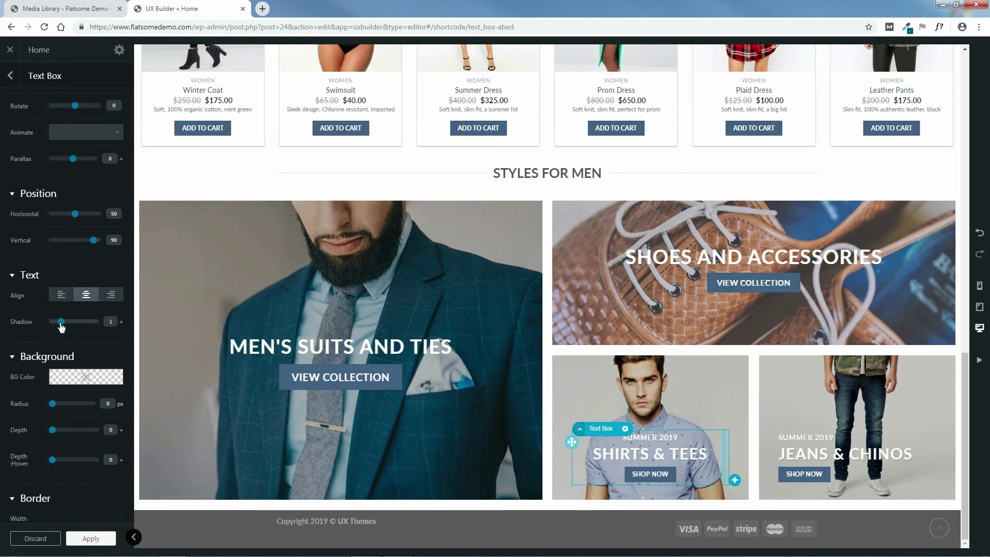
left_click(89, 538)
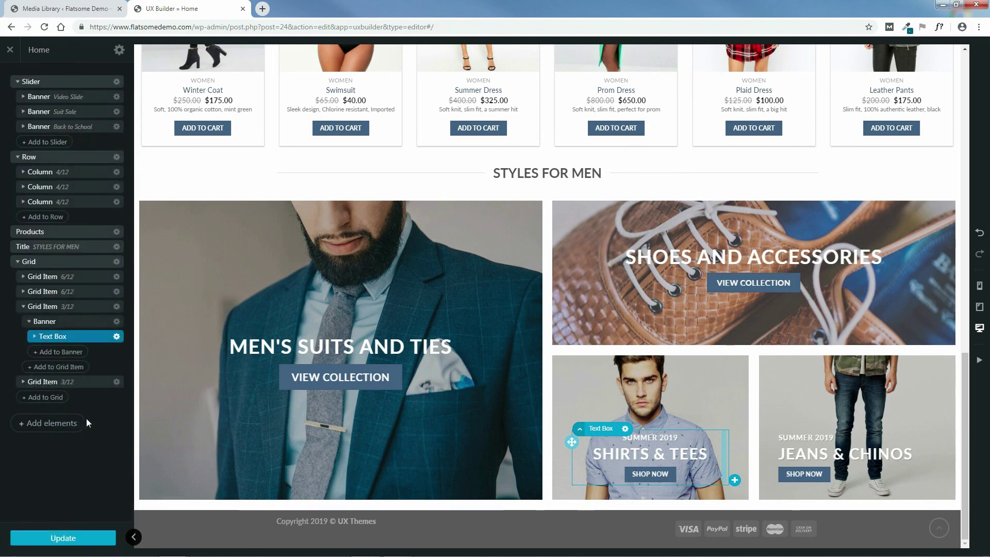
Step: Set the text shadow of the SHOES AND ACCESSORIES banner's text box to 1 and apply it
left_click(24, 291)
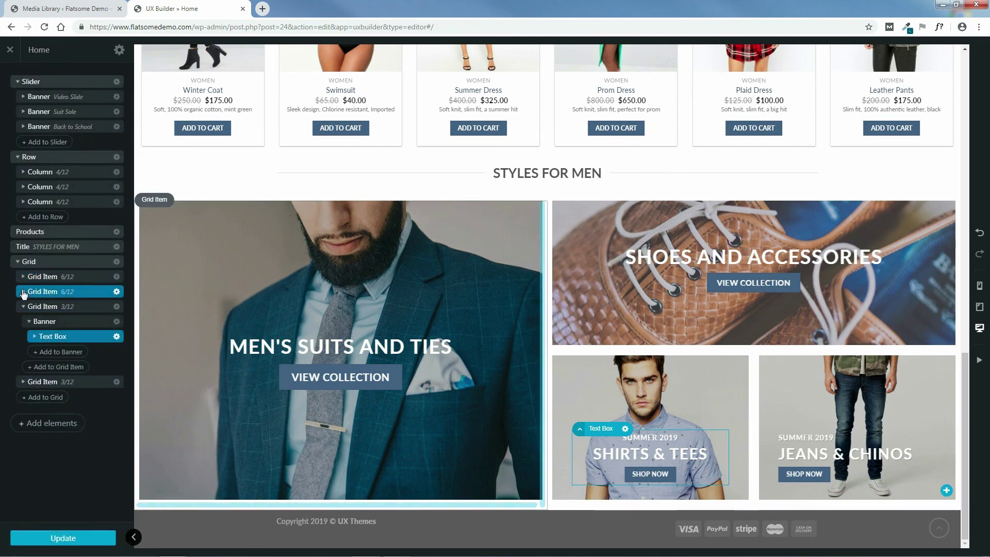
left_click(32, 306)
left_click(29, 306)
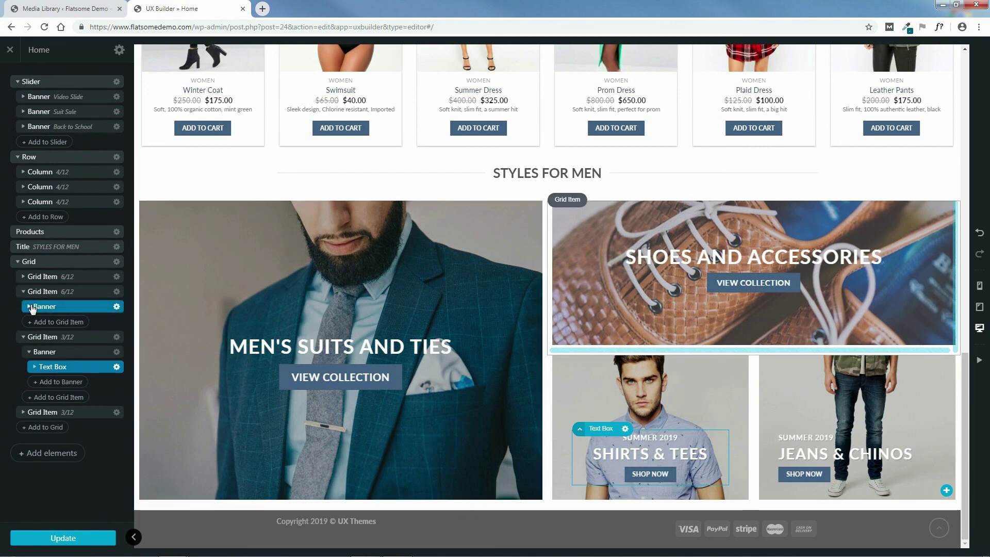
left_click(50, 319)
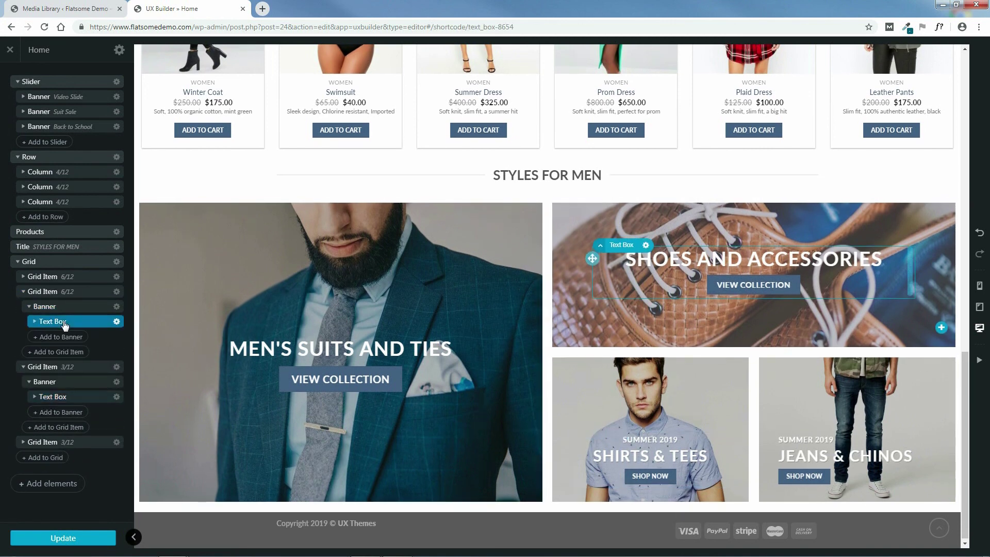
left_click(63, 324)
scroll(74, 420, "down", 3)
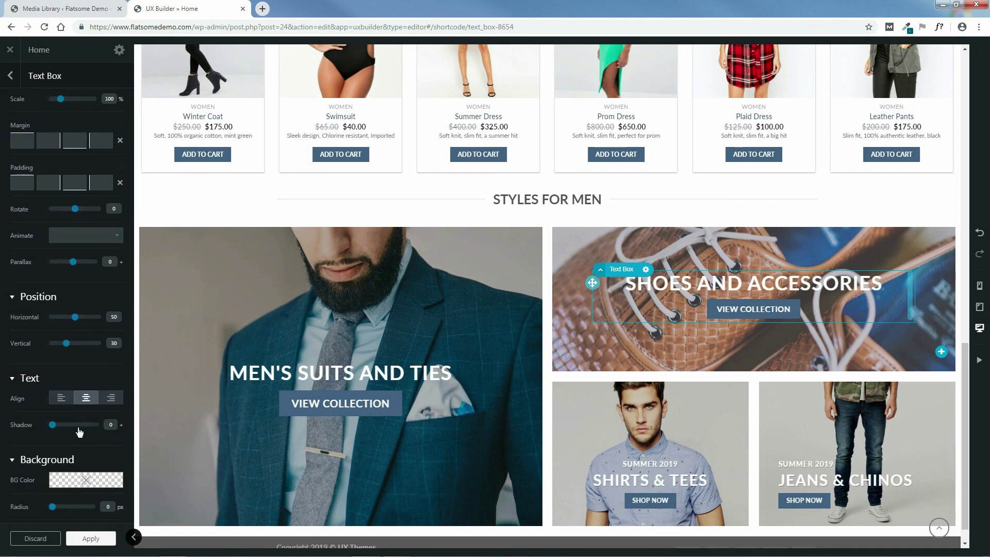
left_click_drag(55, 425, 63, 427)
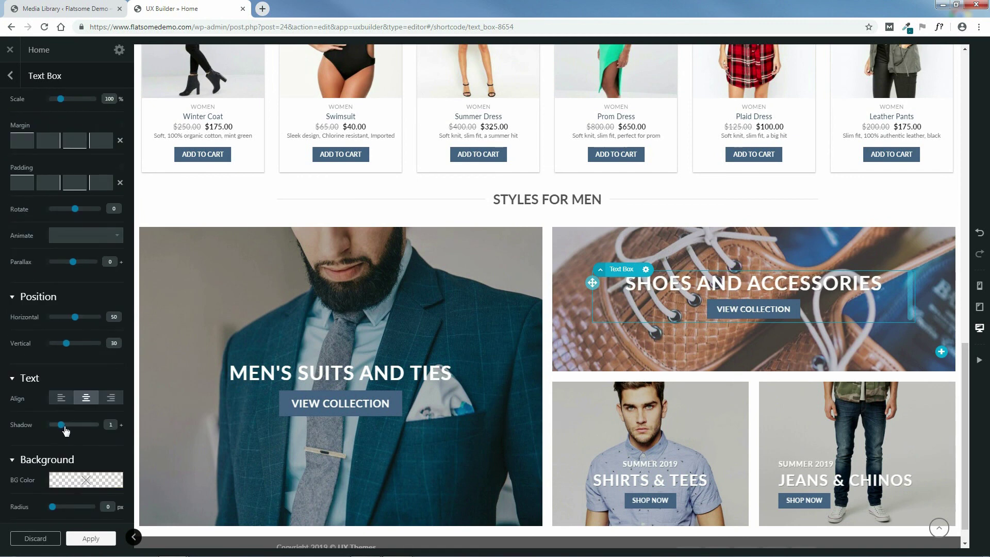
left_click(91, 540)
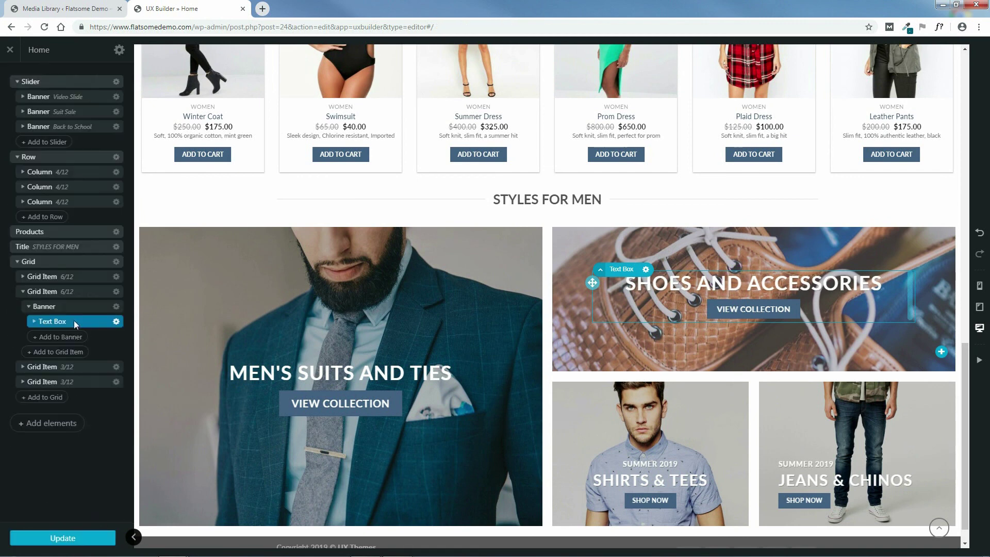
Step: Set the text shadow of the MEN'S SUITS AND TIES banner's text box to 1 and apply it
left_click(23, 276)
left_click(30, 292)
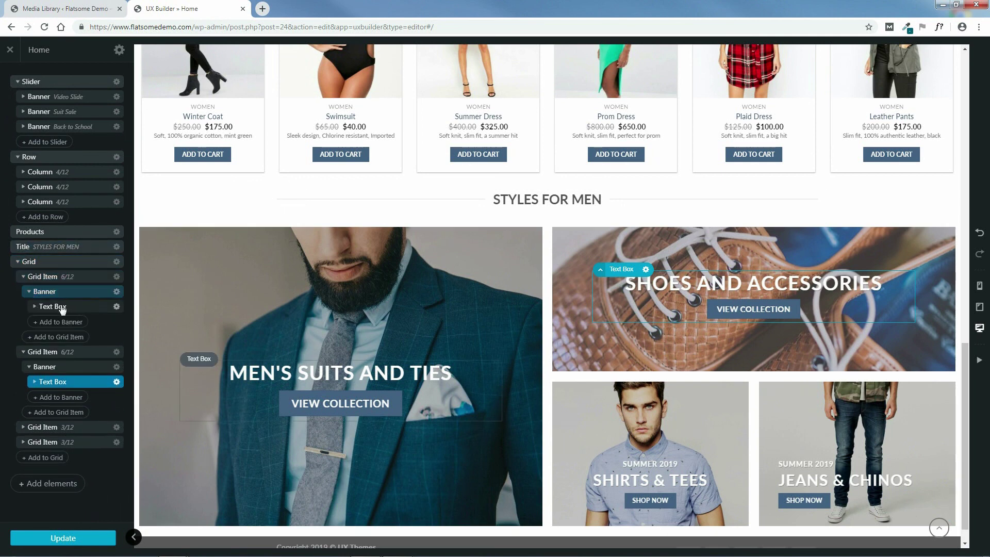
left_click(71, 307)
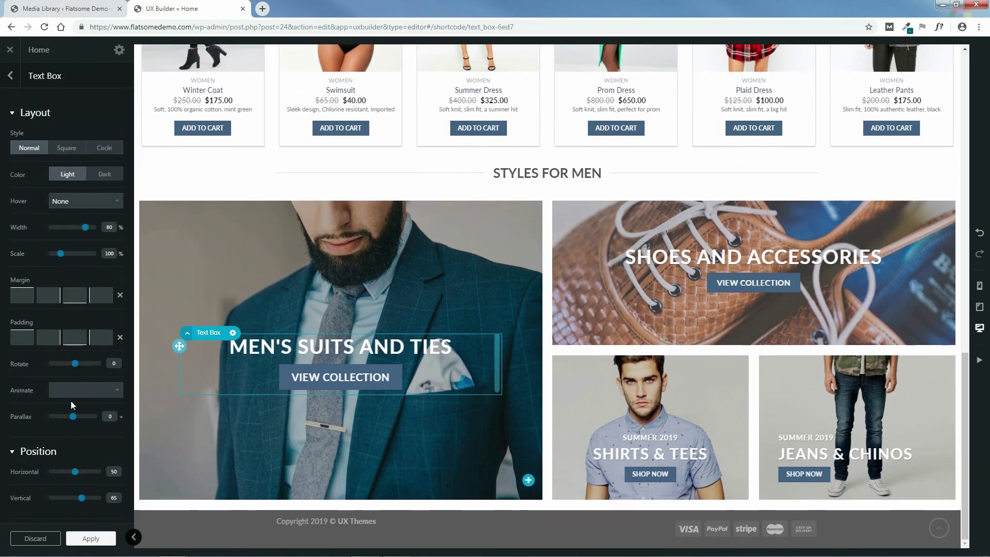
scroll(70, 444, "down", 2)
scroll(71, 438, "down", 2)
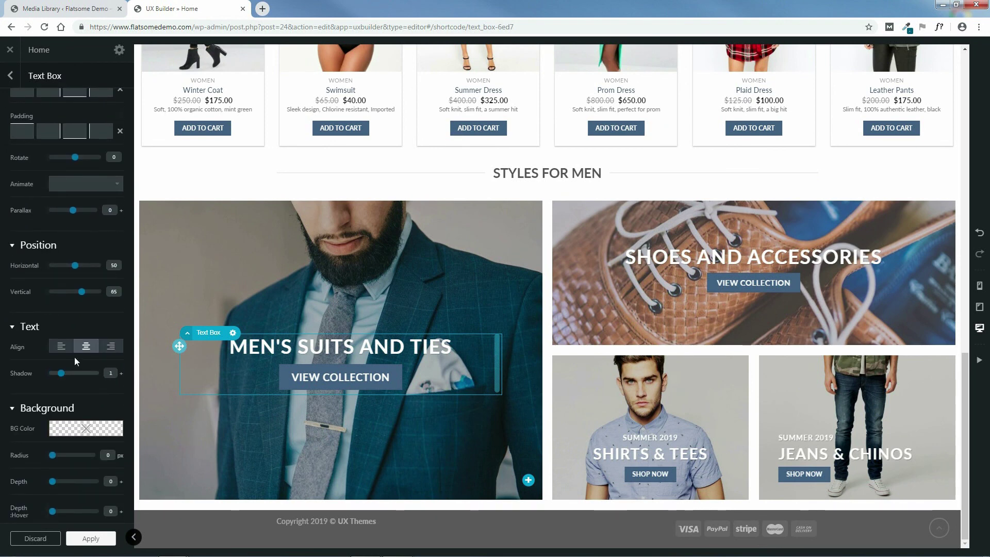
left_click(90, 539)
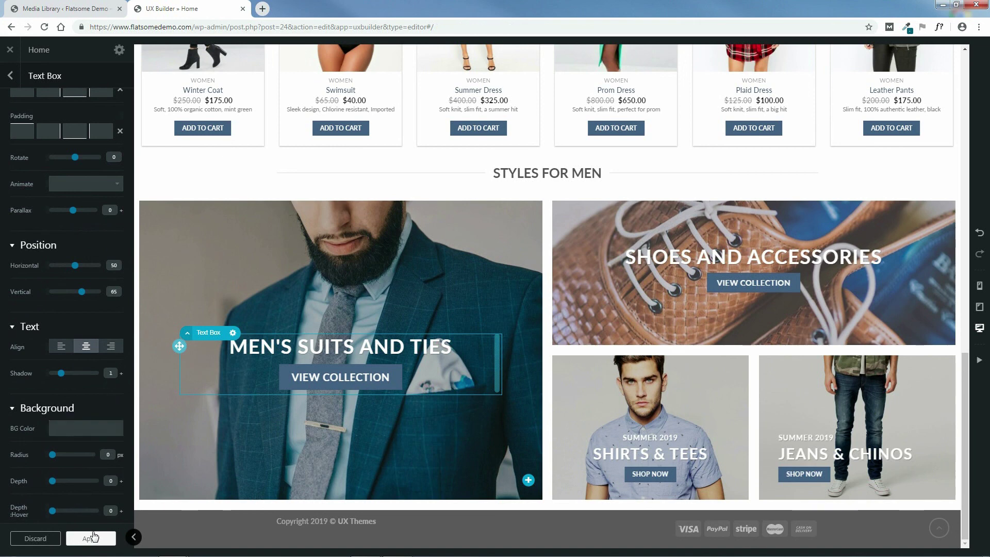
Step: Save the updated home page, cancelling the exit that would discard unsaved changes
left_click(64, 538)
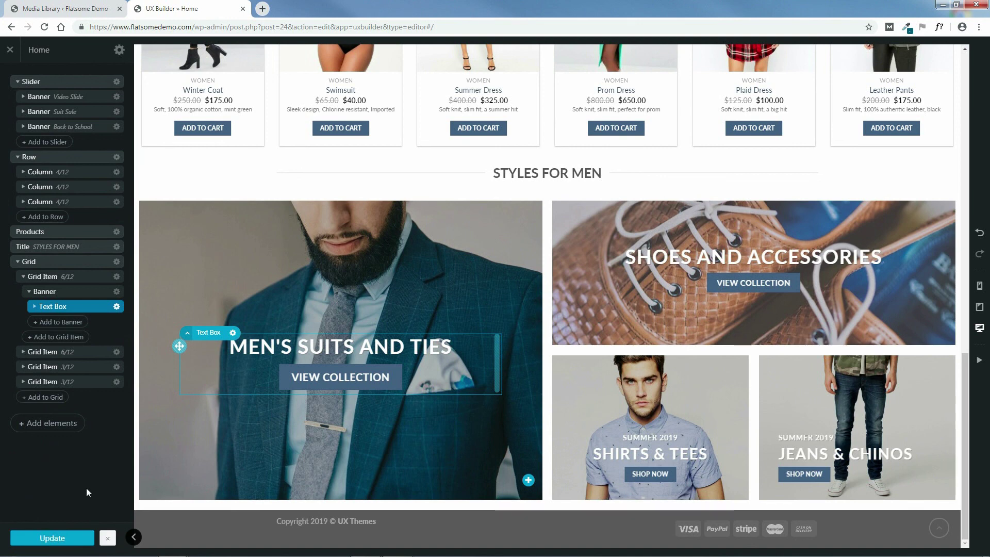
left_click(108, 538)
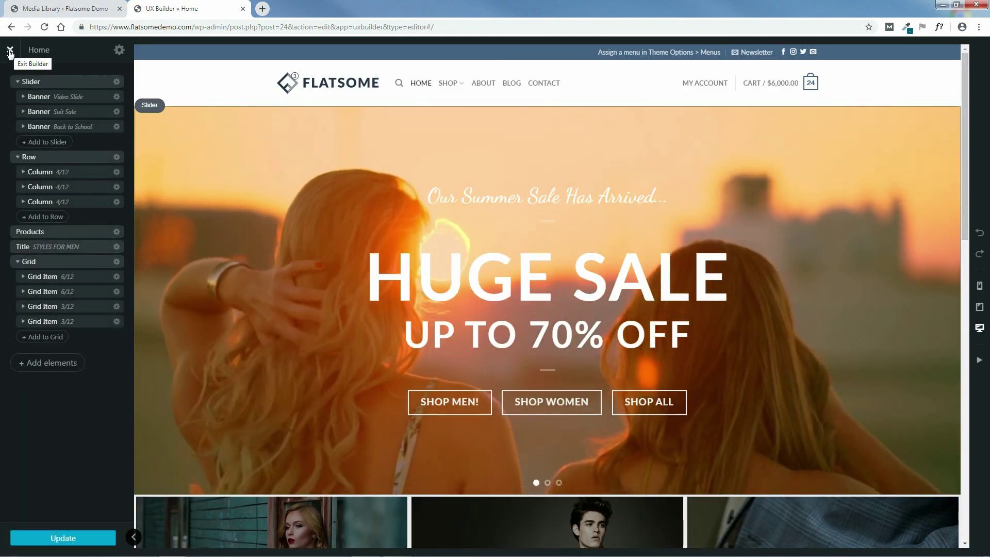
left_click(10, 49)
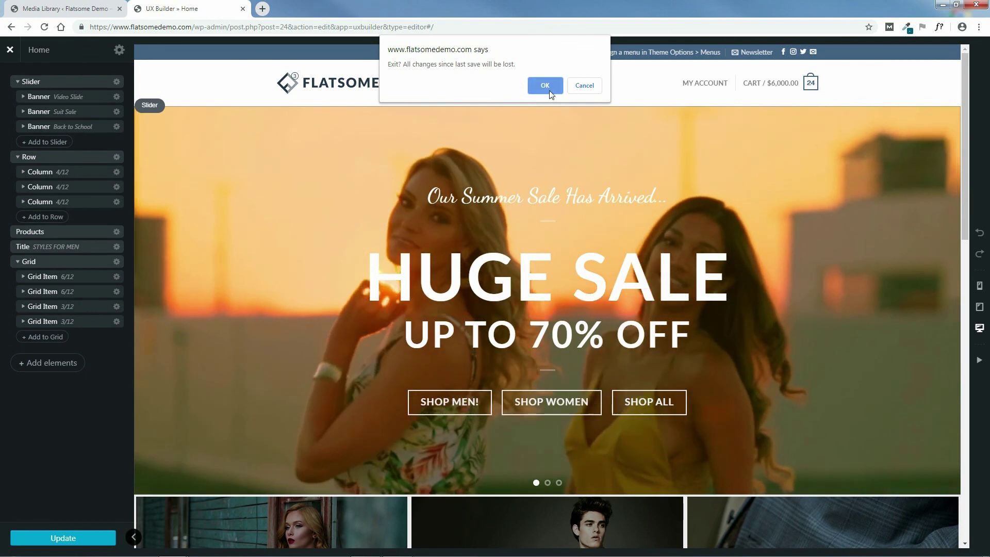
left_click(583, 86)
left_click(64, 538)
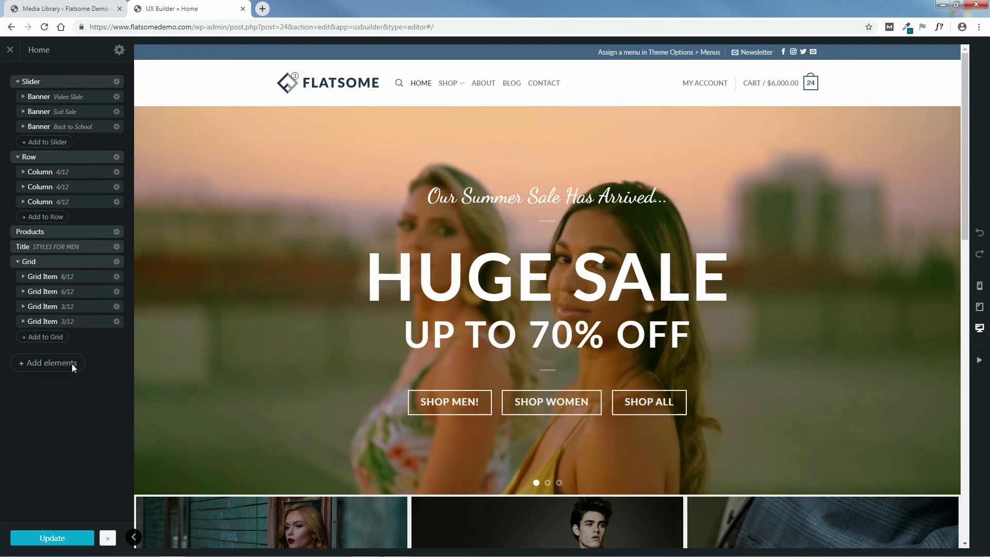
left_click(10, 50)
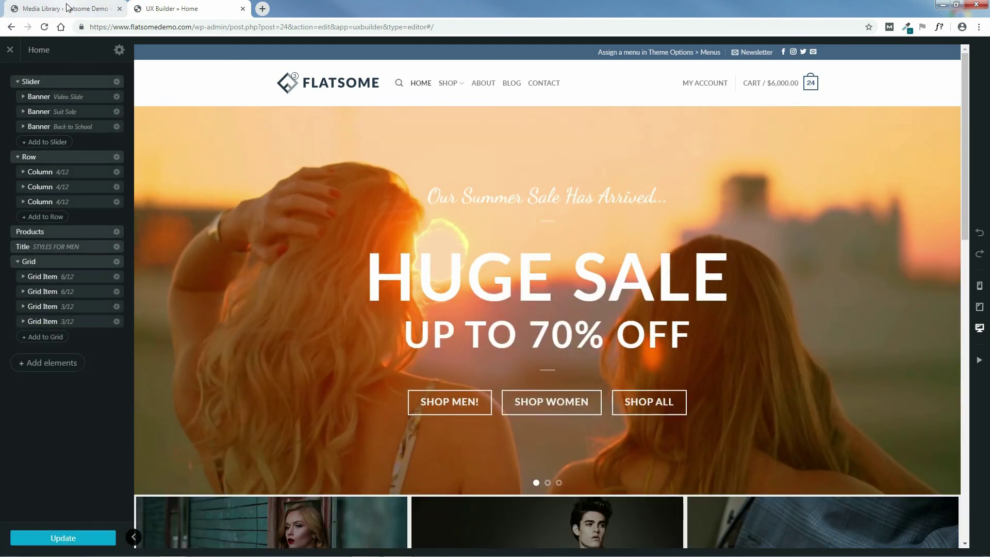
Step: Open the live site in a new browser tab, examine its STYLES FOR MEN grid, and return to UX Builder
left_click(67, 7)
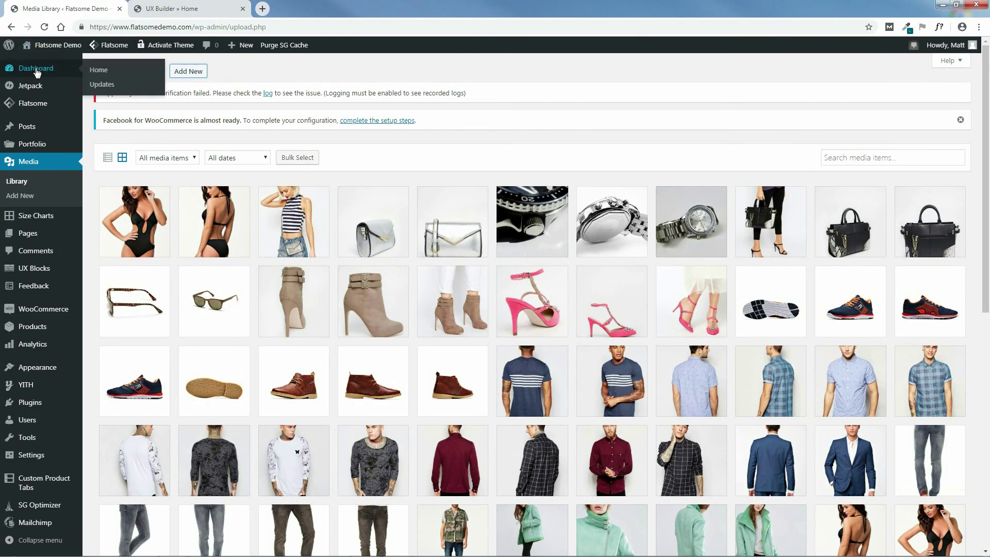
mouse_move(47, 49)
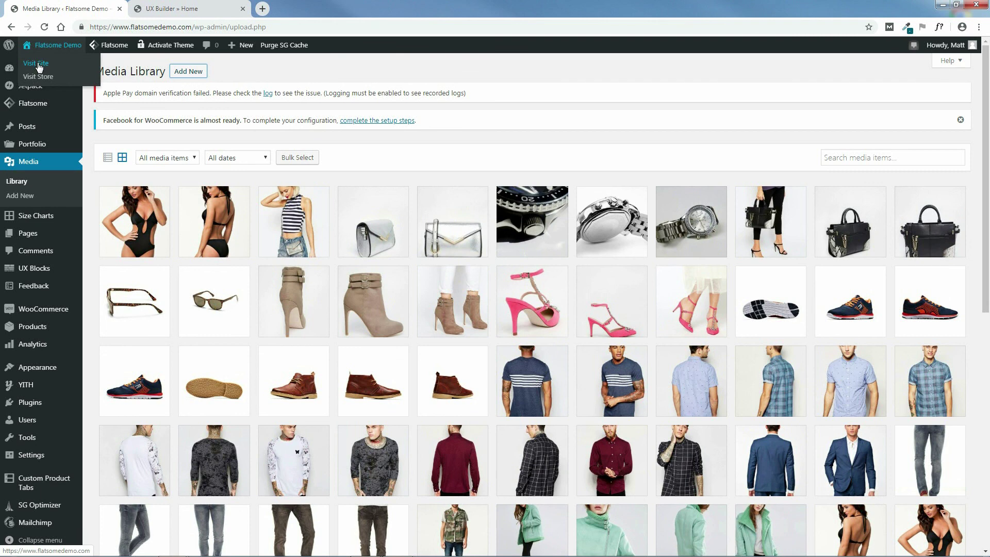
right_click(39, 66)
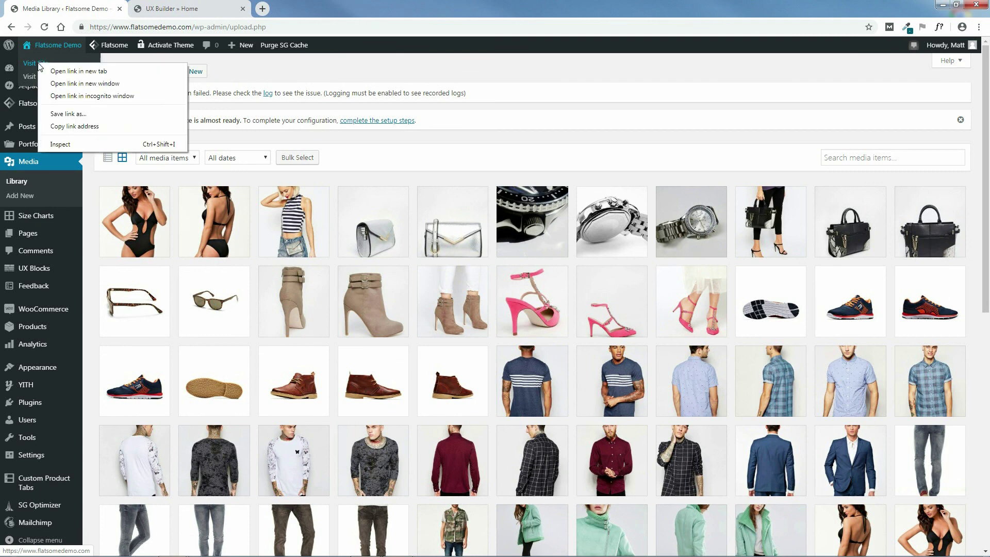
left_click(66, 76)
left_click_drag(161, 7, 278, 5)
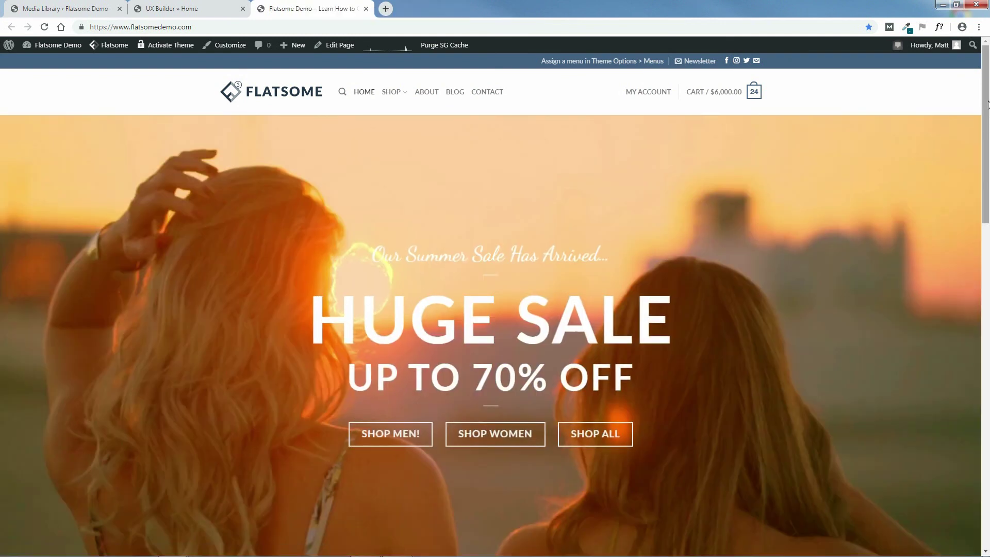
left_click_drag(987, 105, 987, 430)
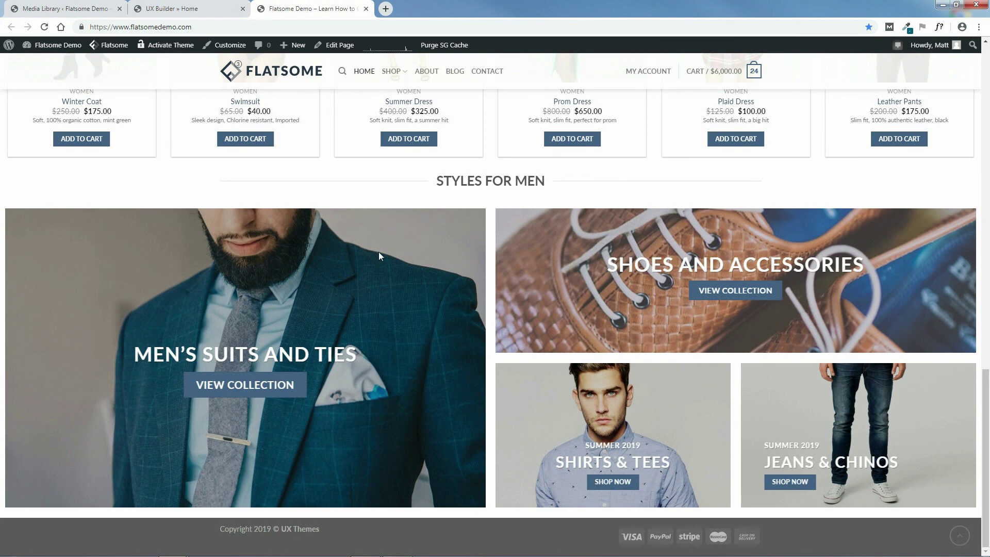
left_click(170, 9)
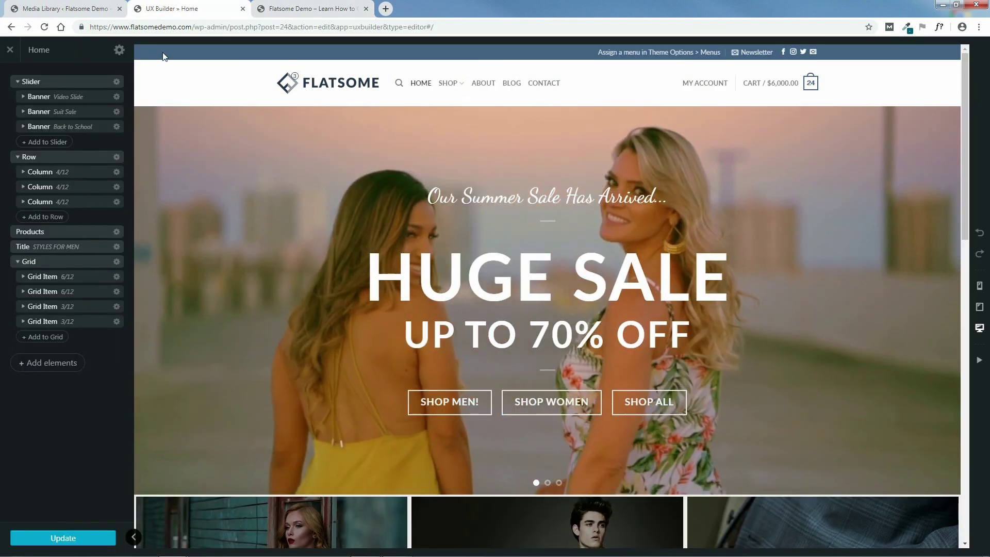
Step: Set the MEN'S SUITS AND TIES banner's background hover effect to Remove Overlay and apply it
left_click(932, 300)
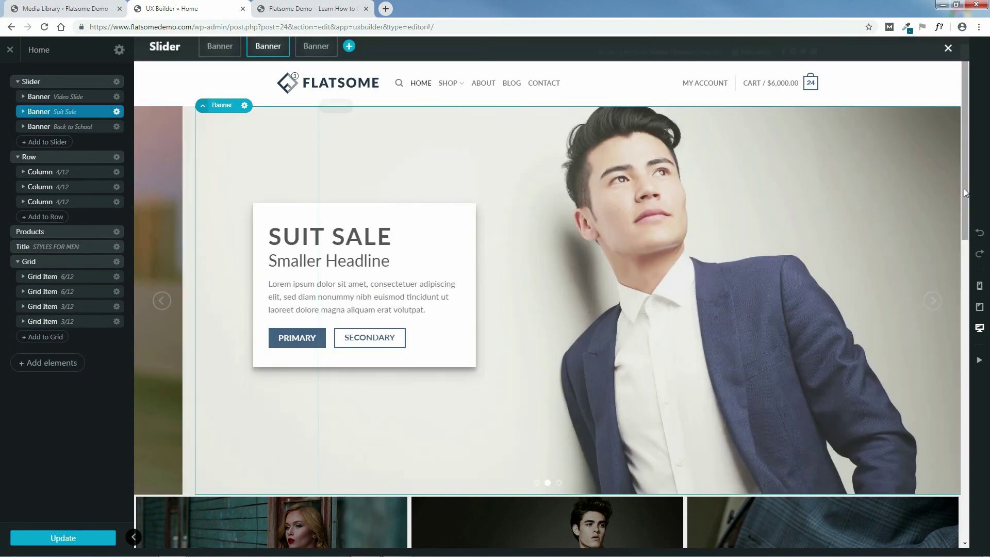
scroll(967, 195, "down", 15)
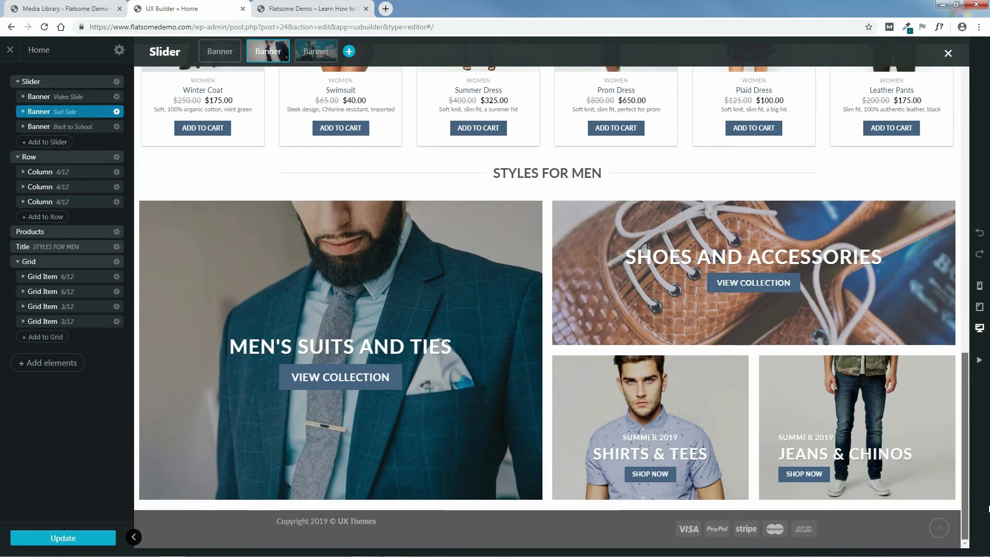
left_click(42, 276)
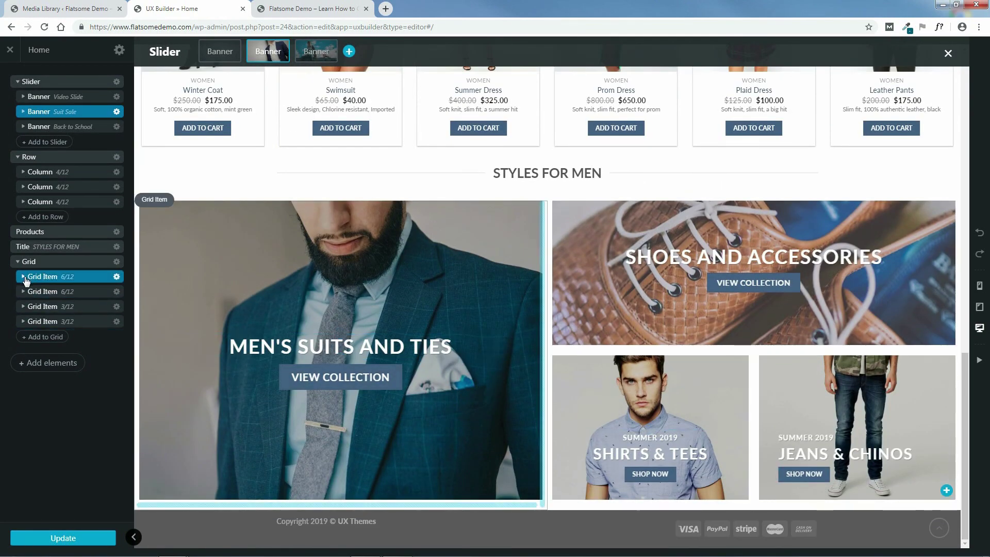
left_click(23, 277)
left_click(71, 290)
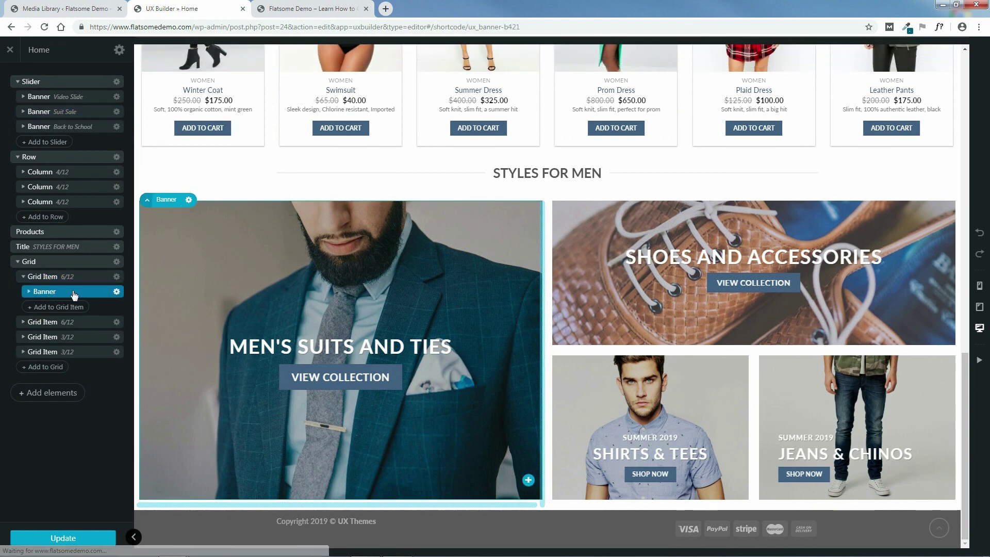
mouse_move(90, 358)
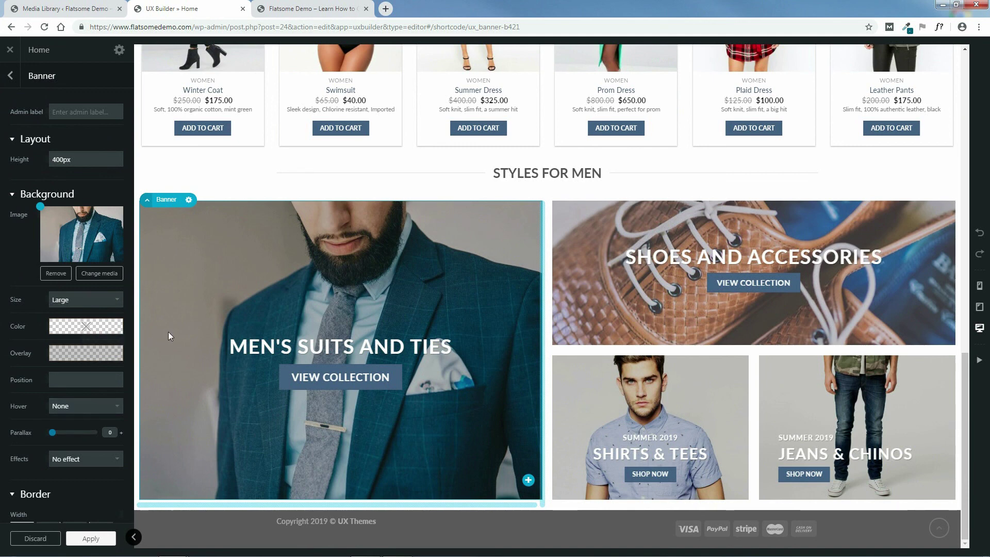
left_click(84, 410)
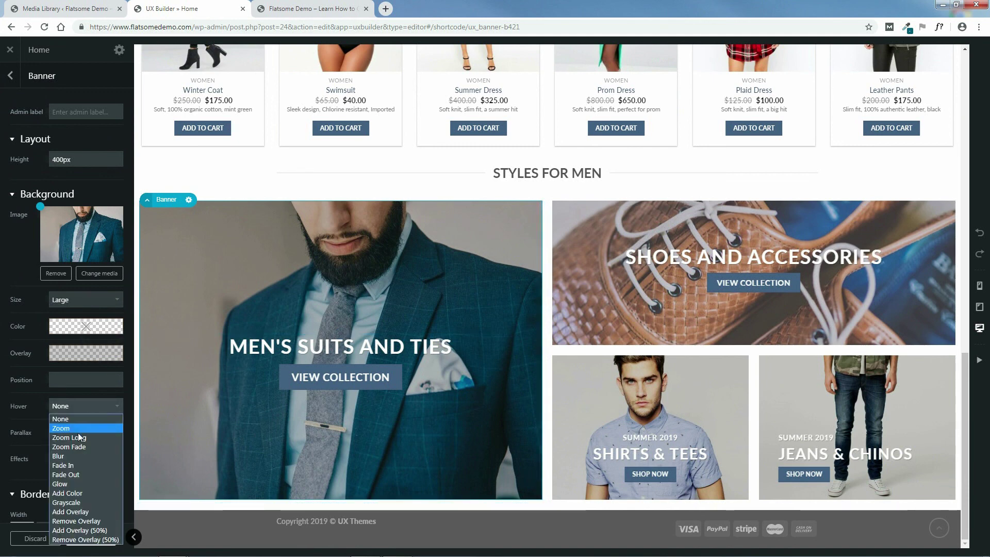
left_click(83, 521)
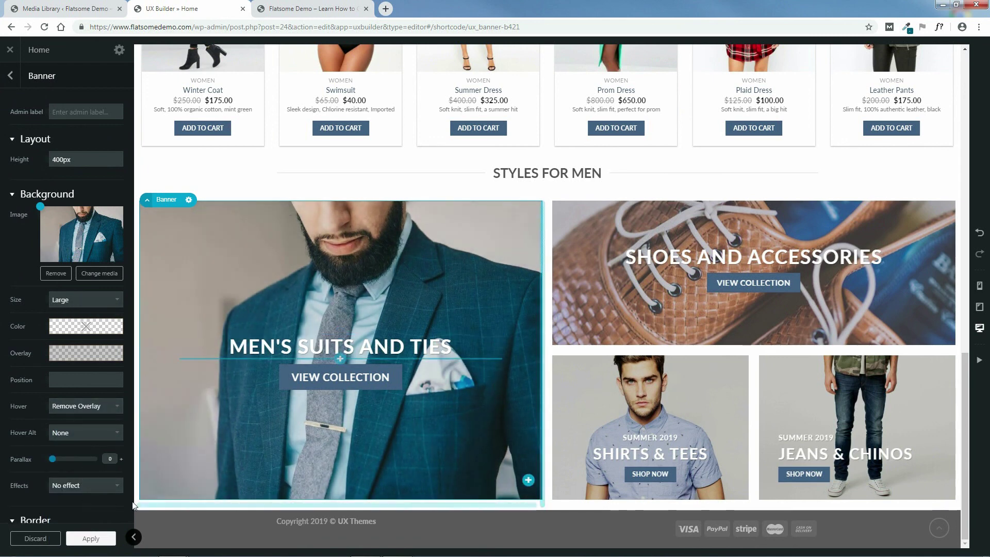
left_click(95, 538)
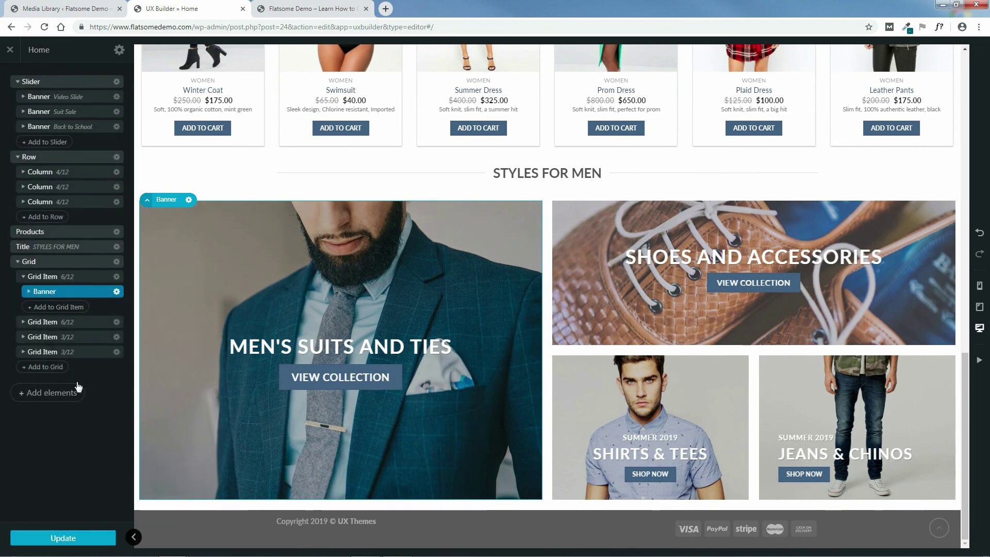
Step: Set the SHOES AND ACCESSORIES banner's background hover effect to Remove Overlay and apply it
left_click(23, 321)
left_click(30, 335)
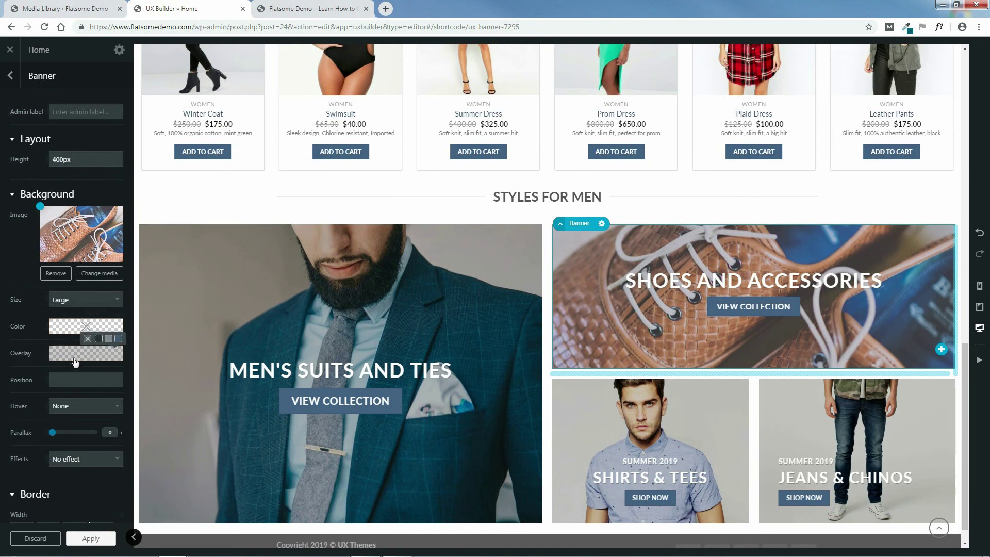
left_click(77, 405)
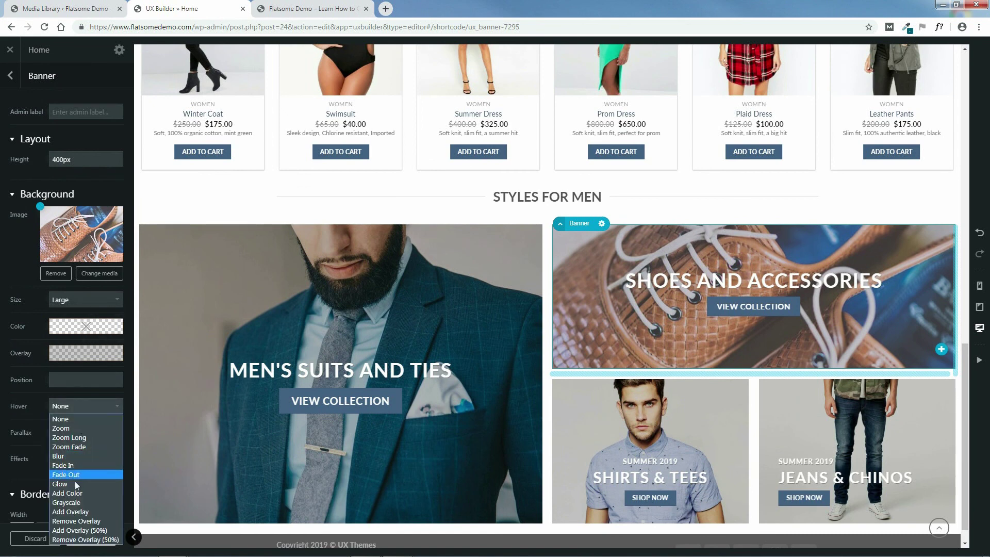
left_click(76, 520)
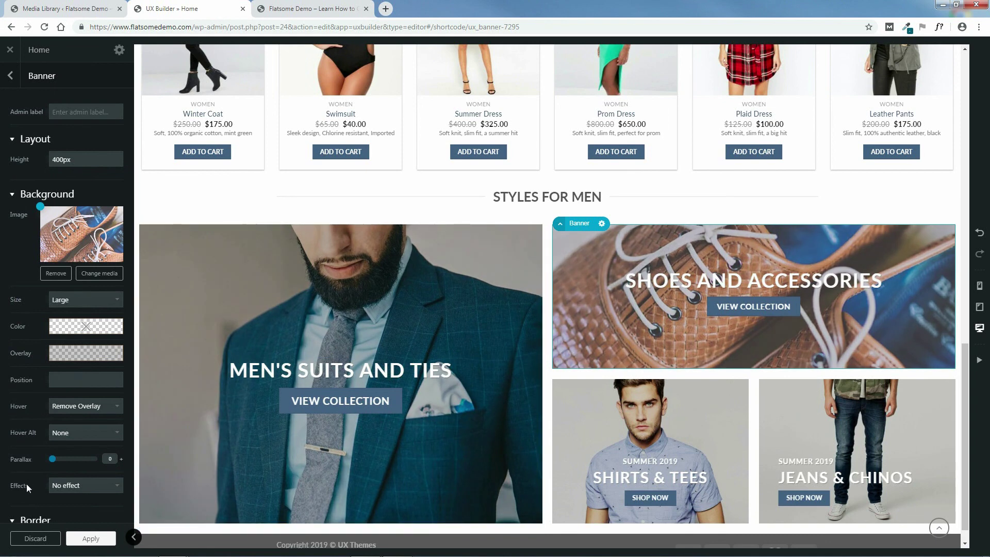
left_click(90, 538)
Step: Set the SHIRTS & TEES banner's background hover effect to Remove Overlay and apply it
left_click(46, 338)
left_click(57, 352)
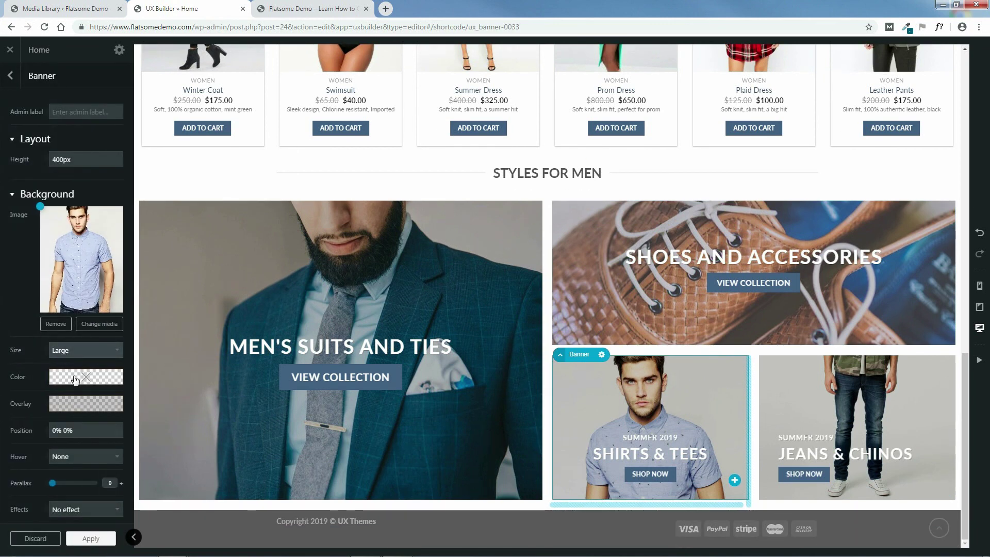
scroll(75, 380, "down", 4)
scroll(75, 378, "up", 2)
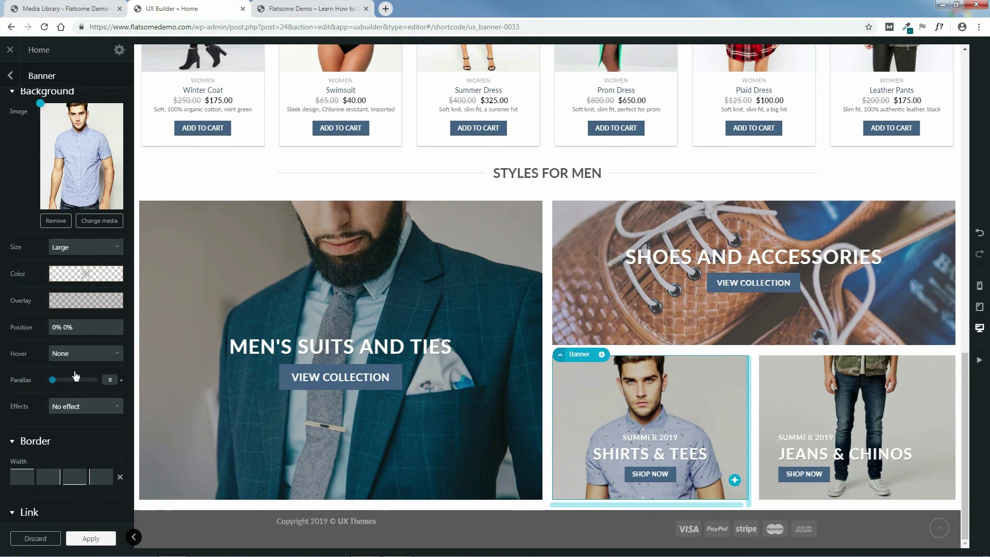
left_click(73, 356)
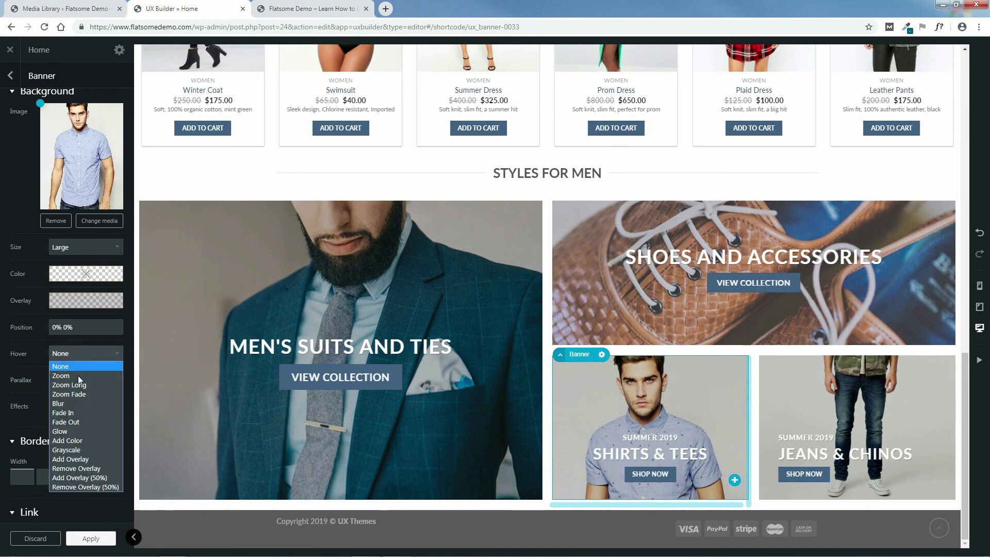
left_click(86, 469)
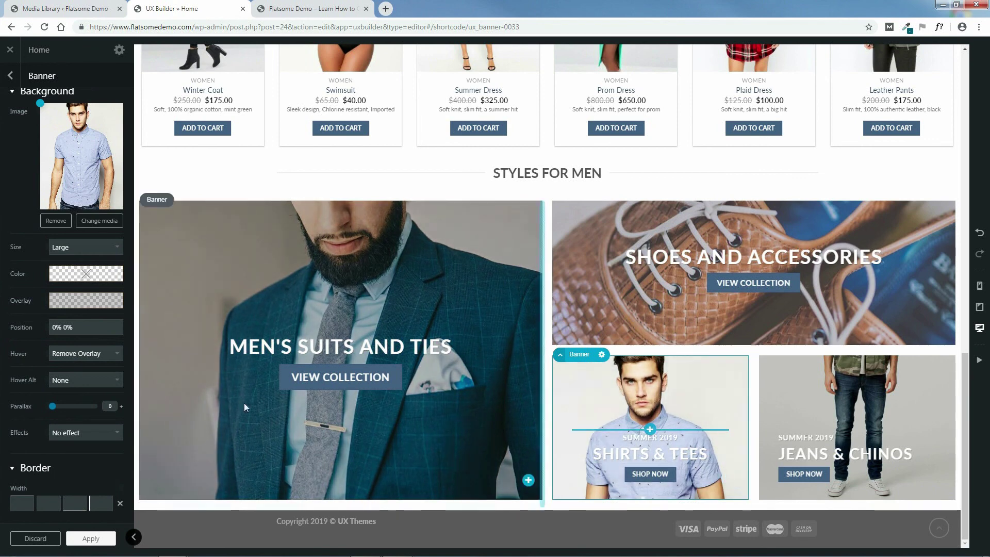
left_click(91, 538)
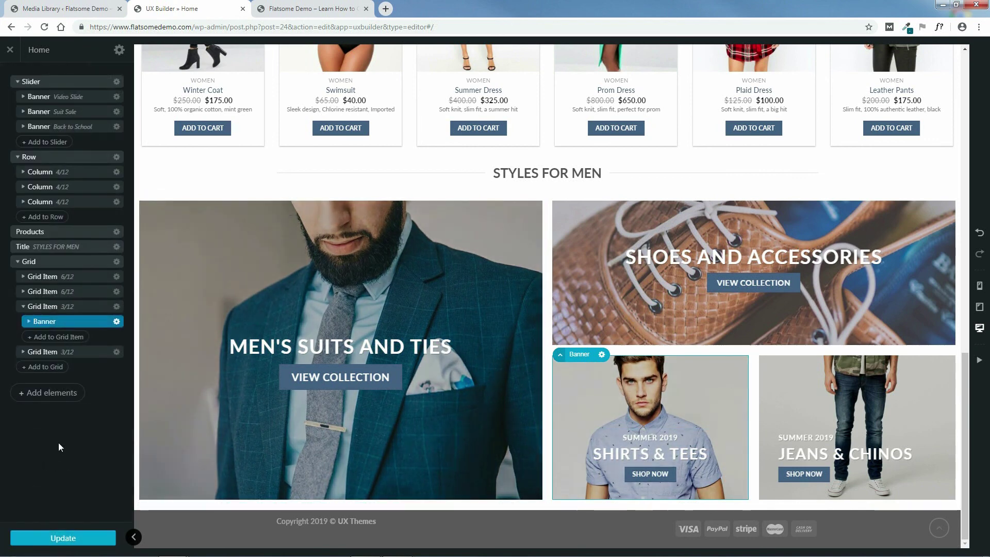
Step: Set the JEANS & CHINOS banner's background hover effect to Remove Overlay and apply it
left_click(23, 352)
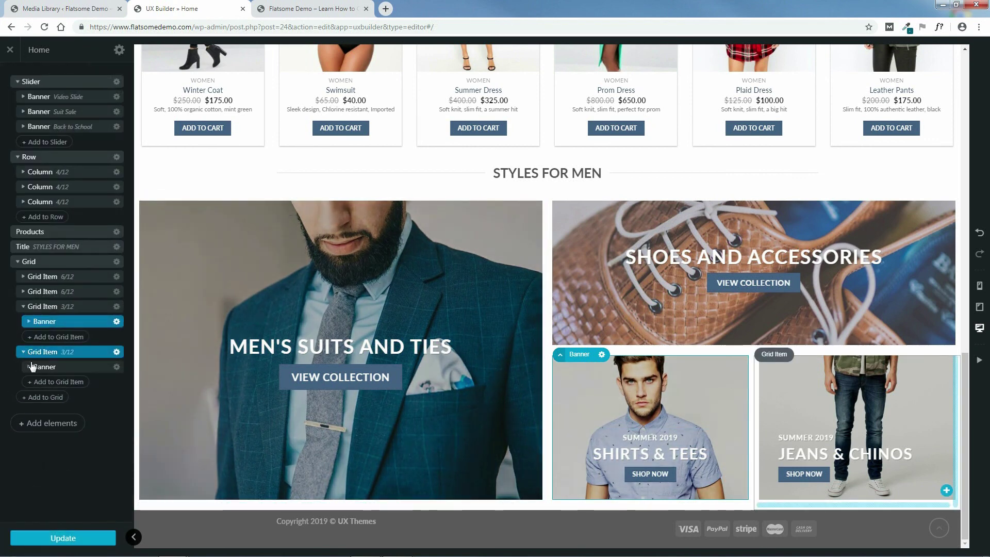
left_click(61, 367)
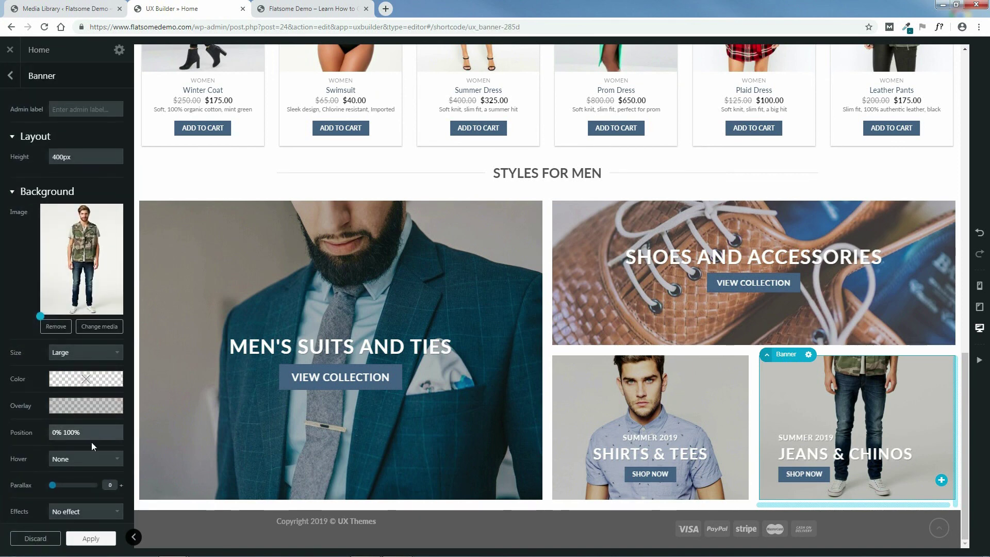
scroll(91, 441, "down", 2)
left_click(60, 363)
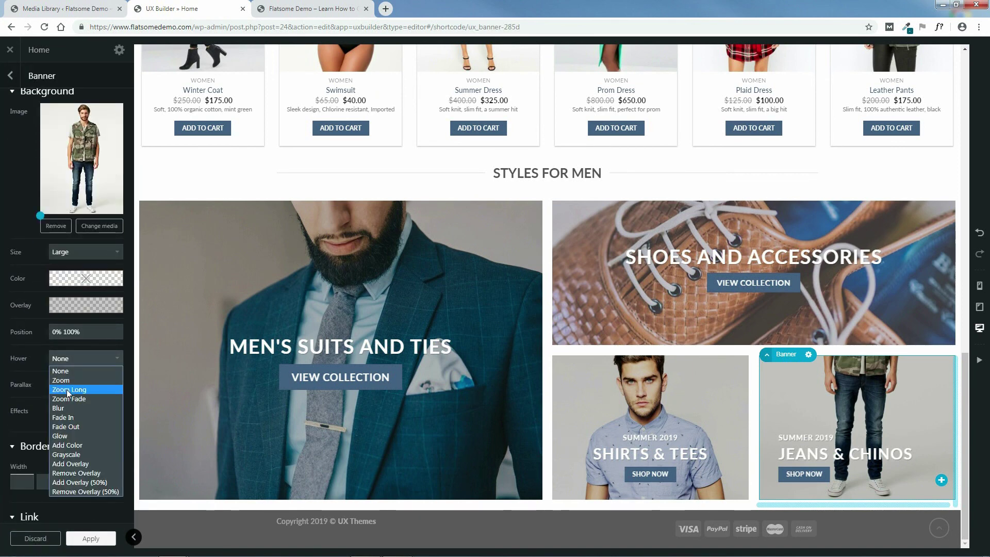
left_click(79, 471)
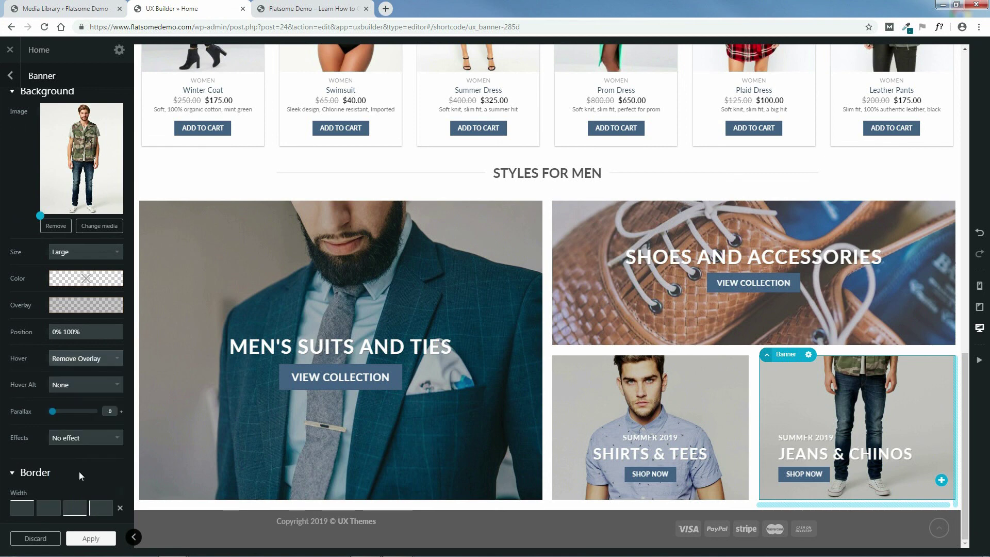
left_click(92, 539)
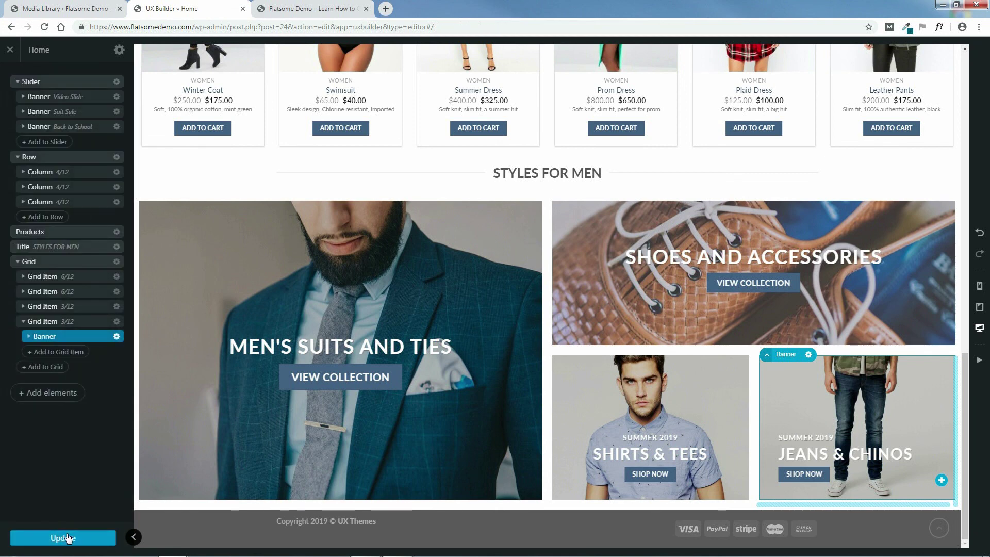
Step: Save the home page, reload the live site to check the banners' hover effects, and return to UX Builder
left_click(64, 539)
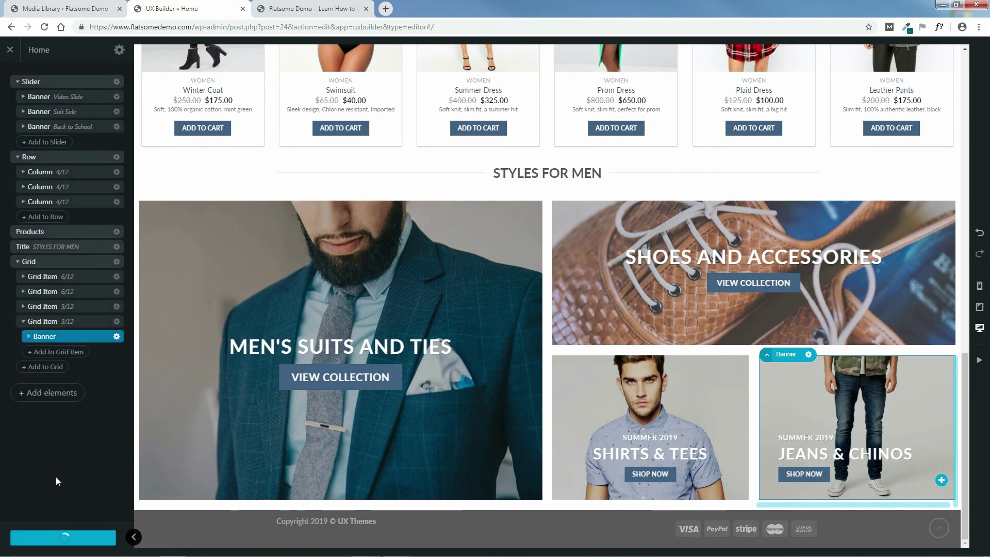
left_click(265, 8)
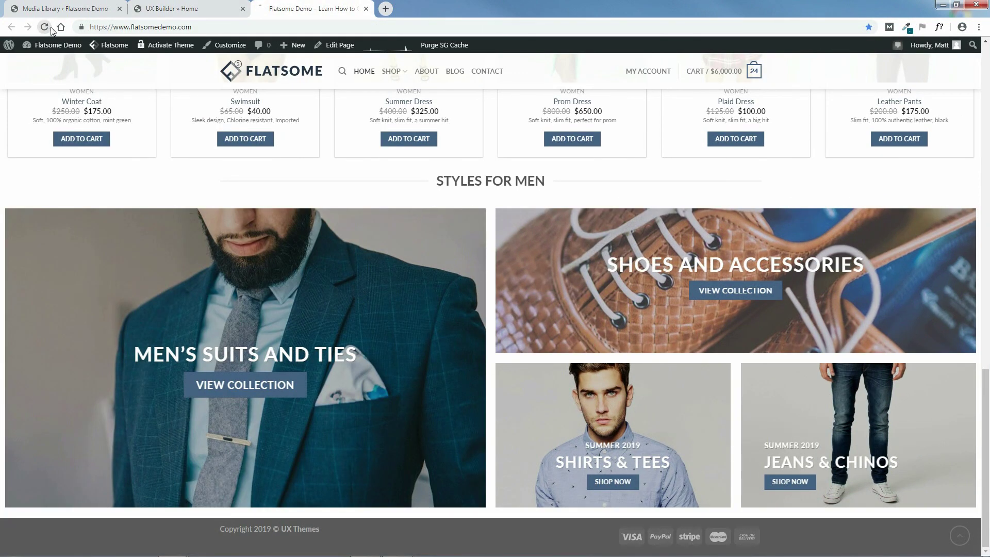
left_click(45, 28)
left_click(174, 7)
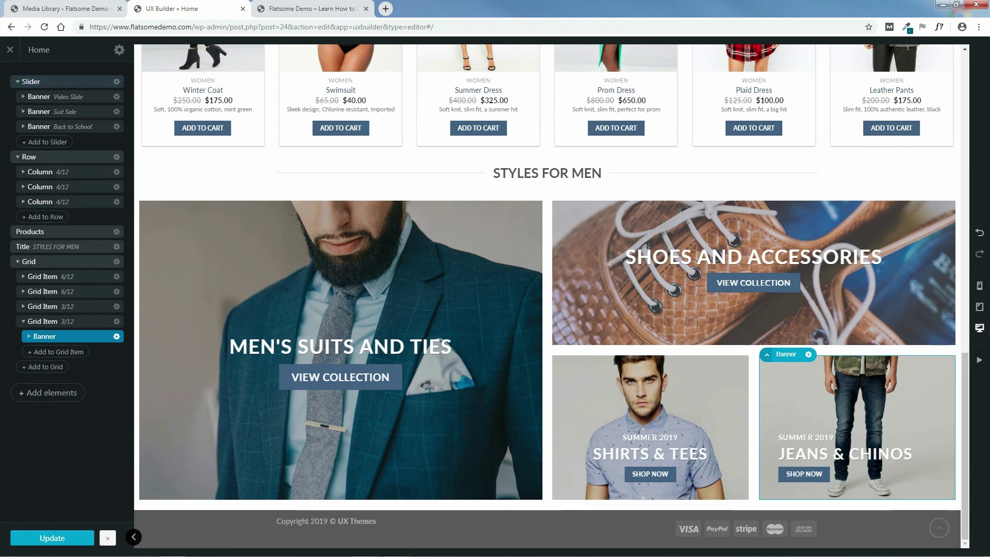